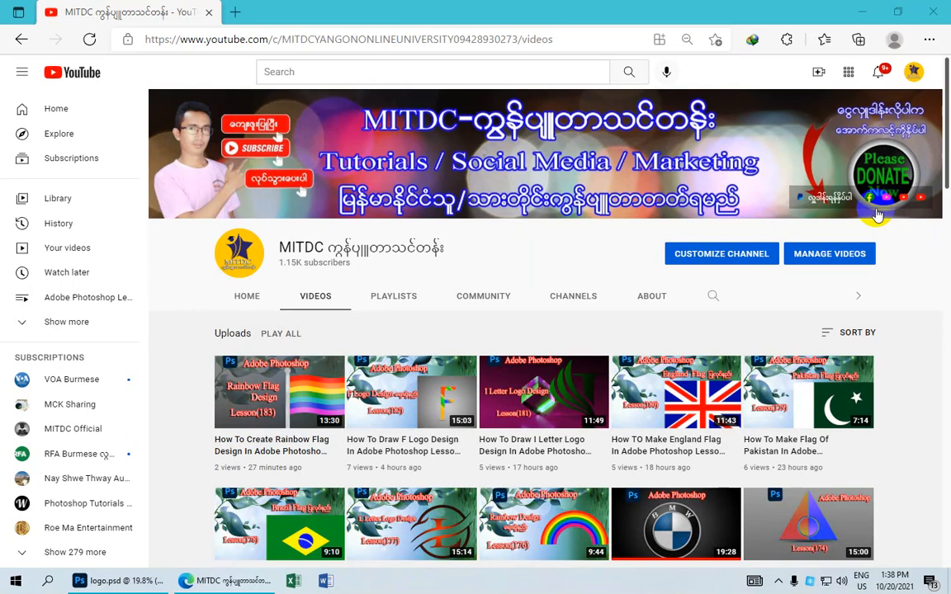
# Switch to Photoshop and examine the finished multicolour star design in logo.psd
pyautogui.click(862, 12)
pyautogui.scroll(3, 512, 280)
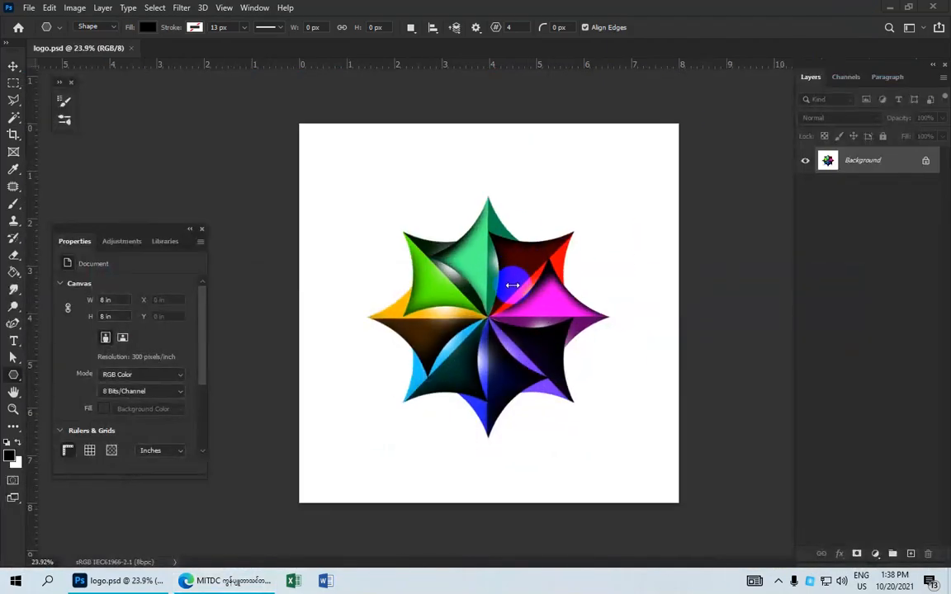
pyautogui.scroll(-2, 505, 279)
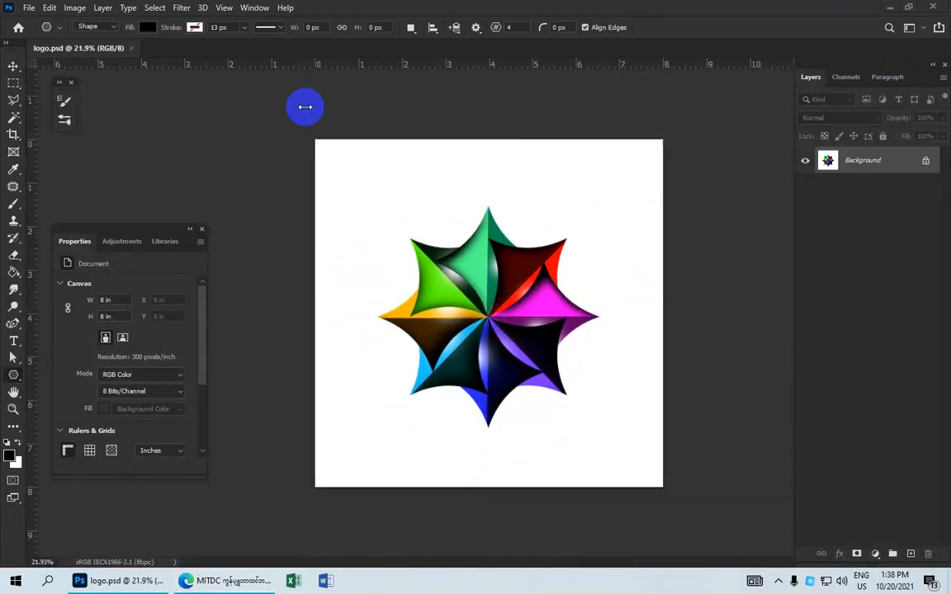
# Start a new document from the print presets with a width and height of 8 inches
pyautogui.click(29, 8)
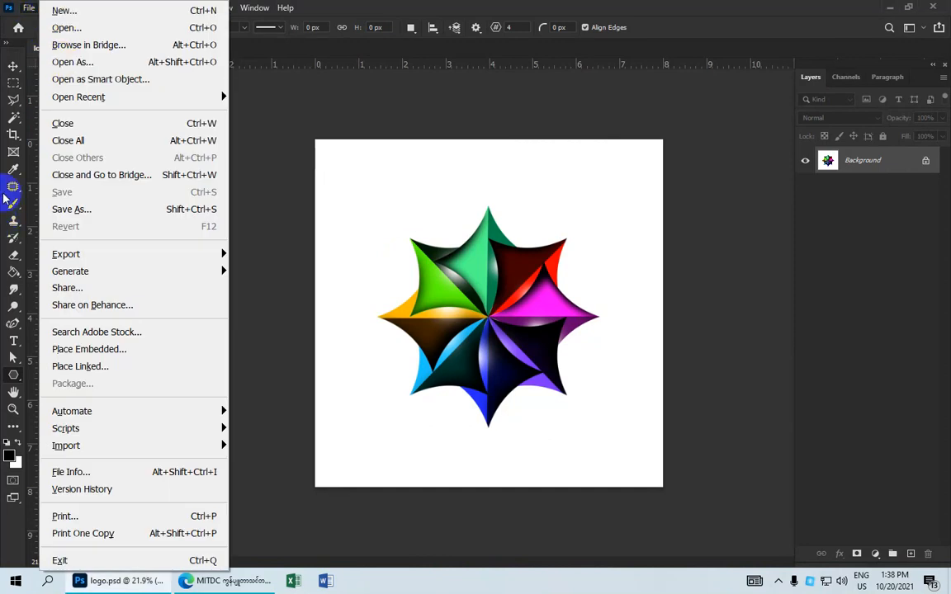
pyautogui.click(64, 9)
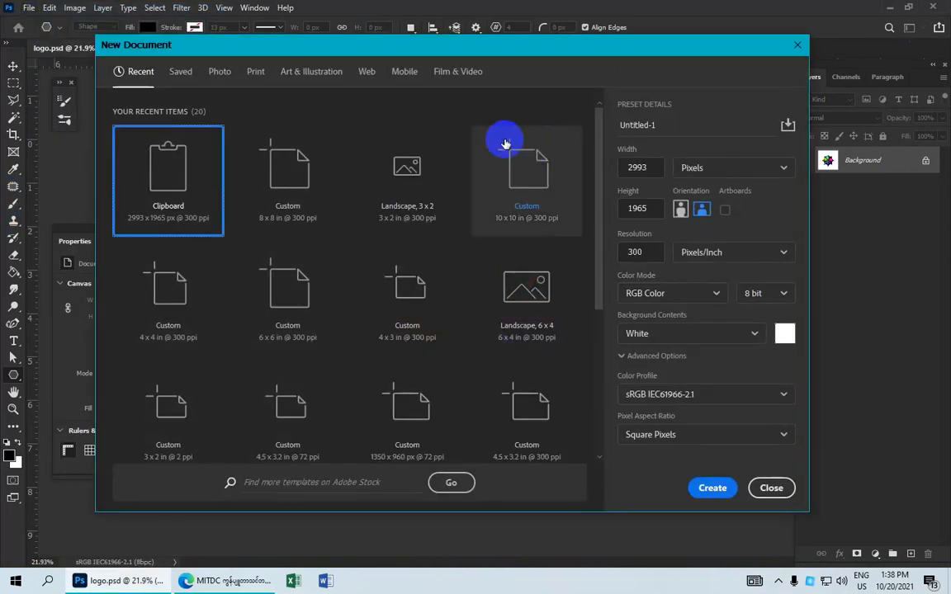
pyautogui.click(256, 74)
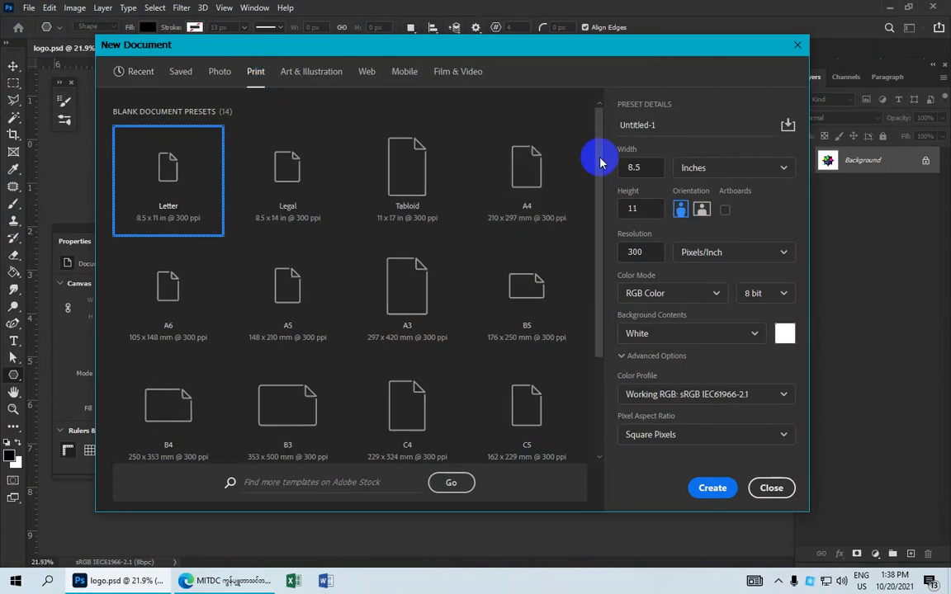
pyautogui.click(640, 167)
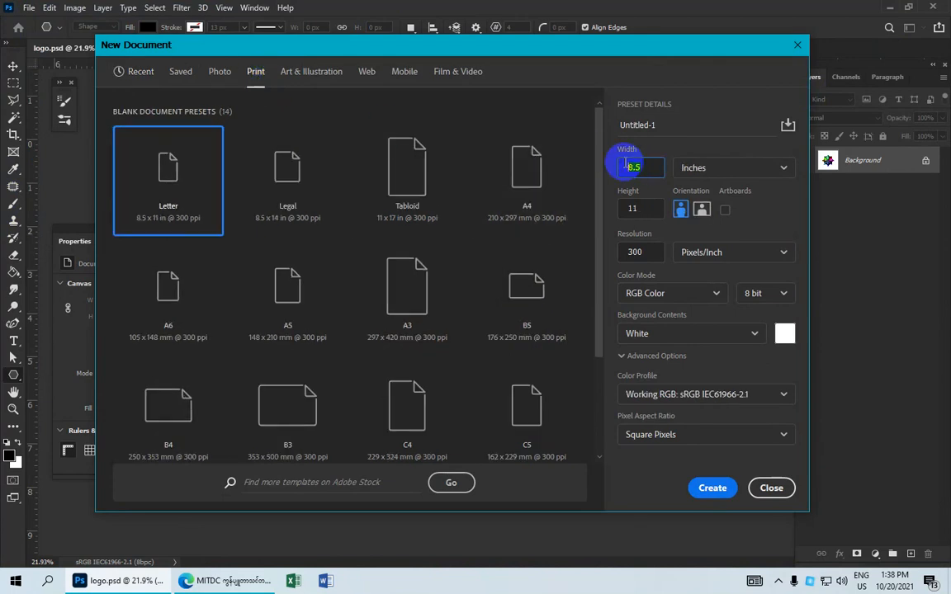
pyautogui.click(636, 210)
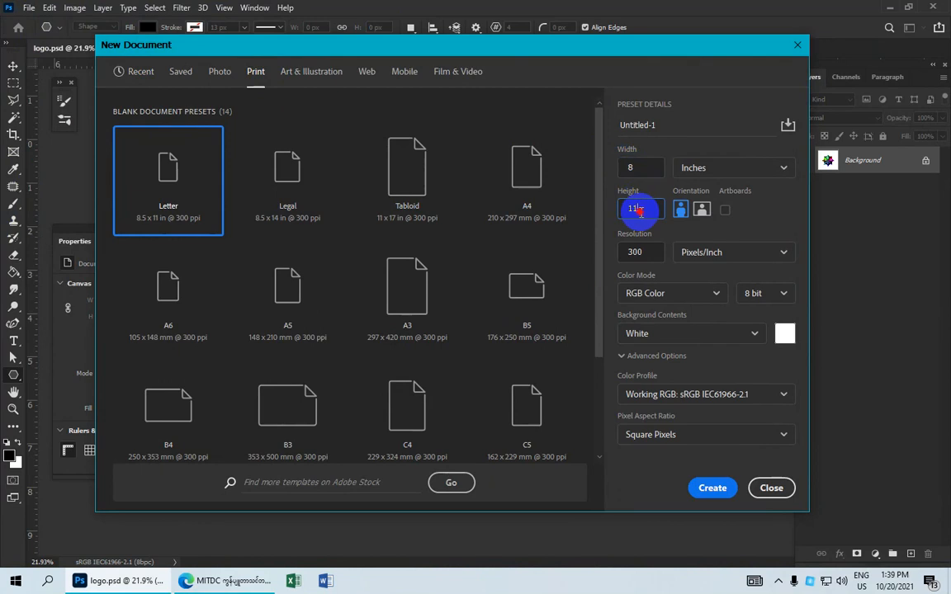
pyautogui.click(720, 170)
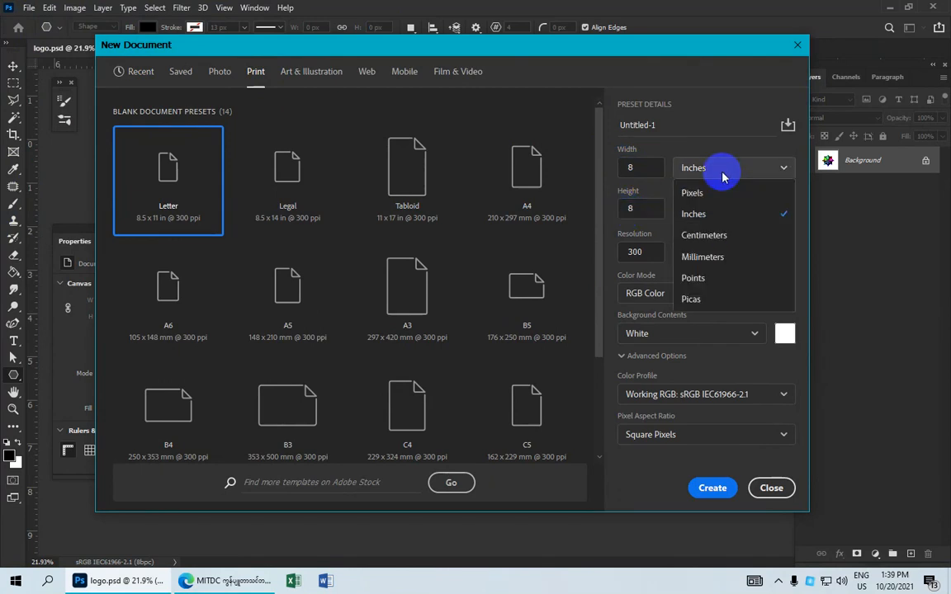
pyautogui.click(711, 216)
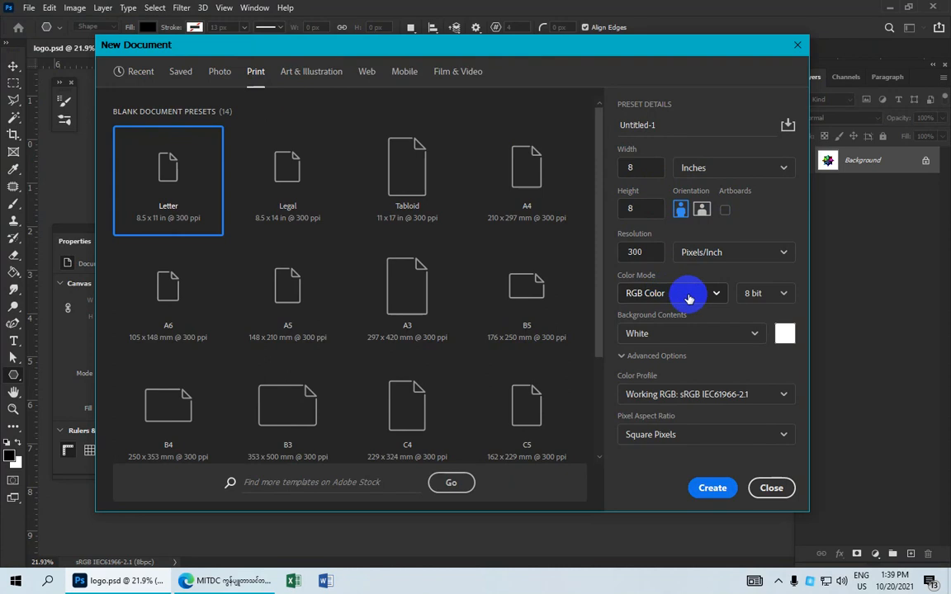
# Set the new document to 300 pixels/inch, 8 bit RGB Color, white background contents and square pixels
pyautogui.moveTo(647, 252); pyautogui.dragTo(615, 250)
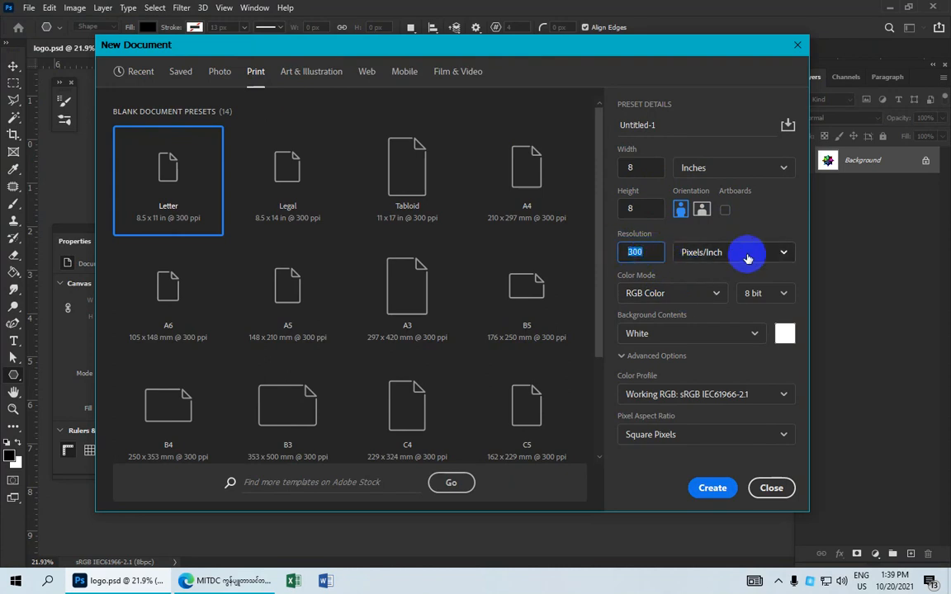
pyautogui.click(748, 259)
pyautogui.click(722, 276)
pyautogui.click(688, 294)
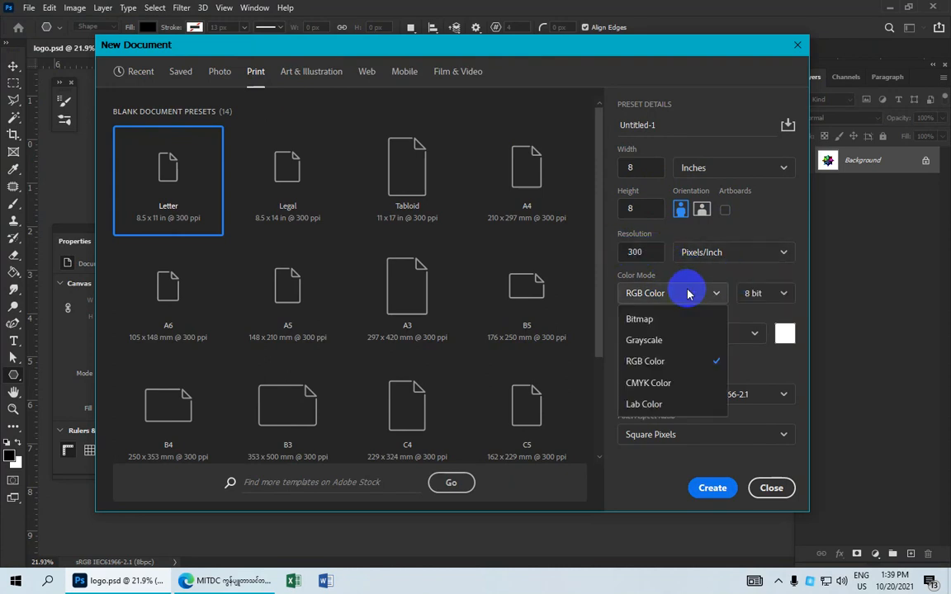
pyautogui.click(682, 364)
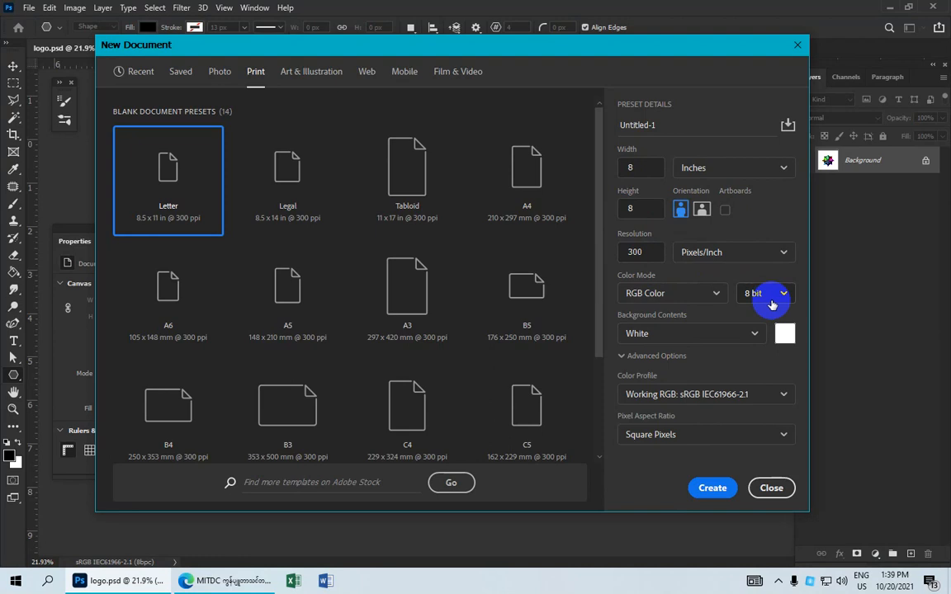
pyautogui.click(776, 297)
pyautogui.click(773, 321)
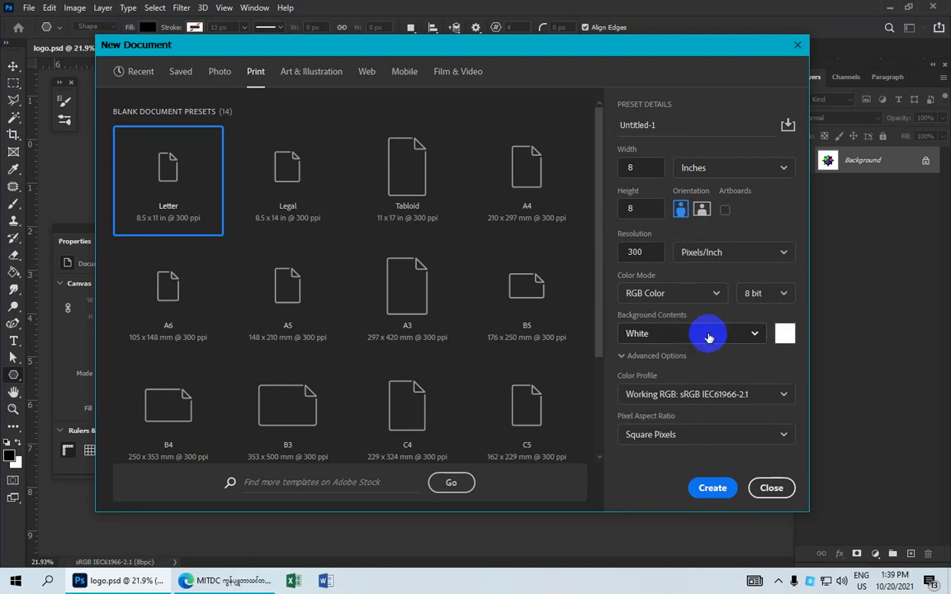
pyautogui.click(712, 339)
pyautogui.click(684, 360)
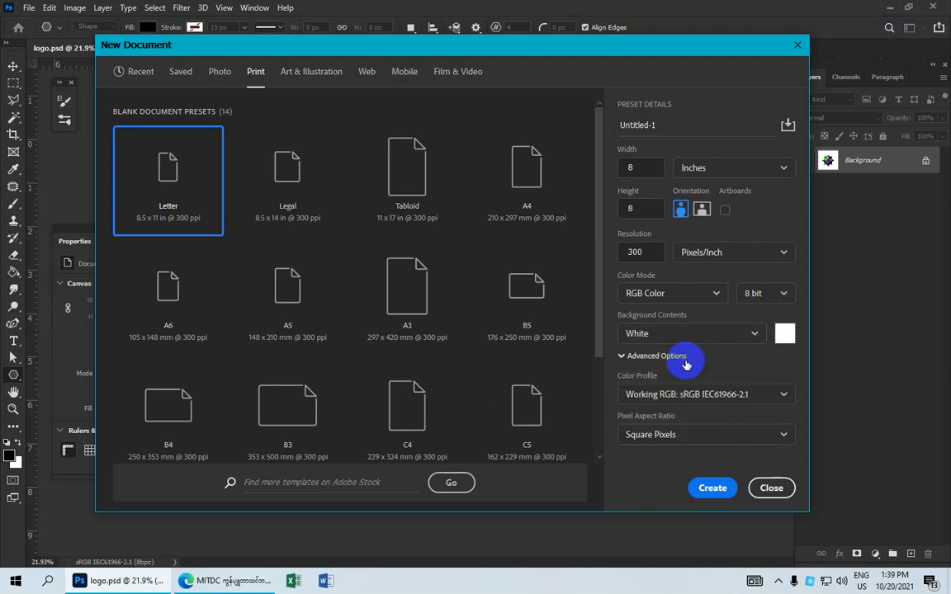
pyautogui.click(680, 434)
pyautogui.click(677, 407)
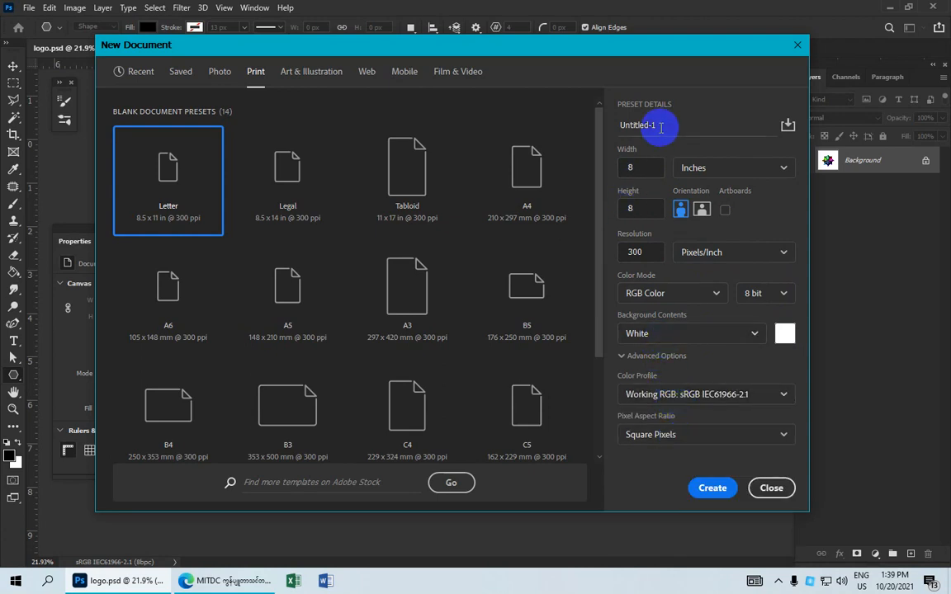
# Name the new document "Professional Logo" and create it
pyautogui.moveTo(660, 126); pyautogui.dragTo(603, 126)
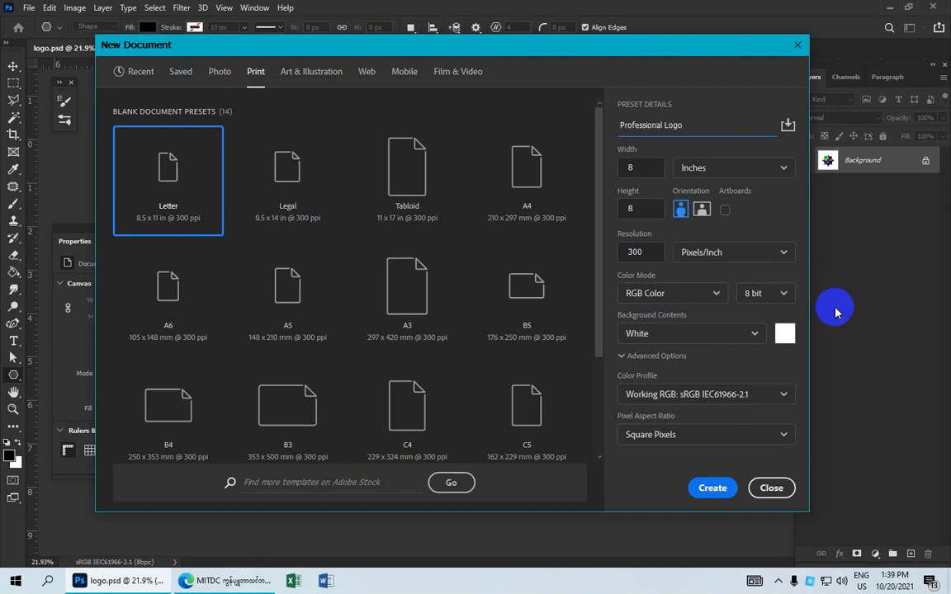
pyautogui.click(712, 488)
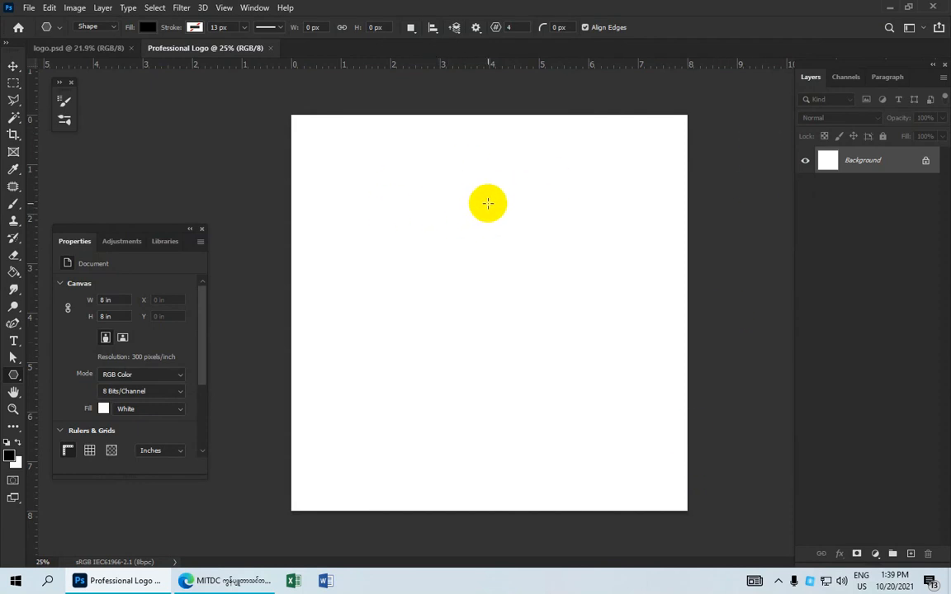
# Show the grid over the blank canvas
pyautogui.click(223, 10)
pyautogui.moveTo(297, 384)
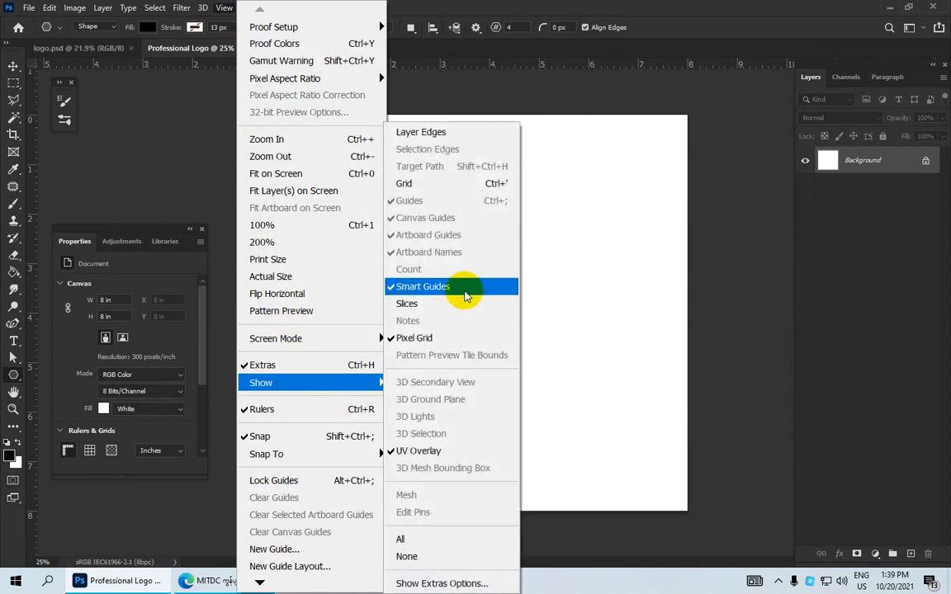
pyautogui.click(454, 183)
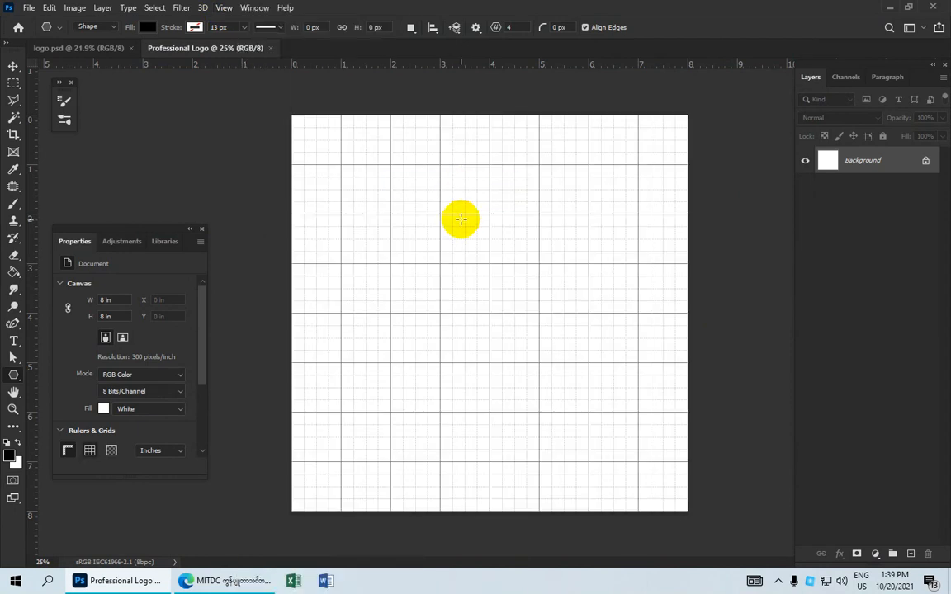
# Set up the Polygon tool with 4 sides, a 50% star ratio and smooth star indents
pyautogui.rightClick(13, 374)
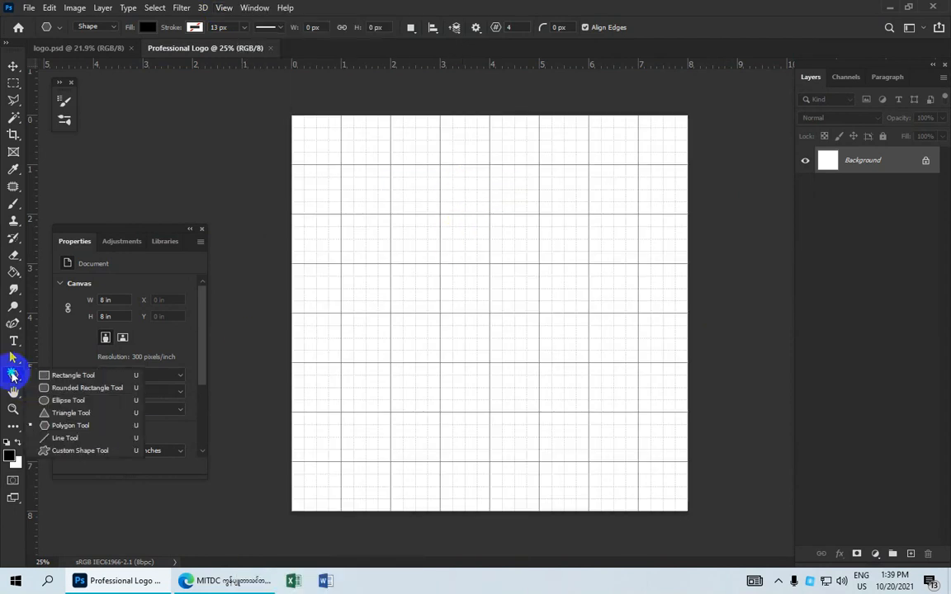
pyautogui.click(82, 426)
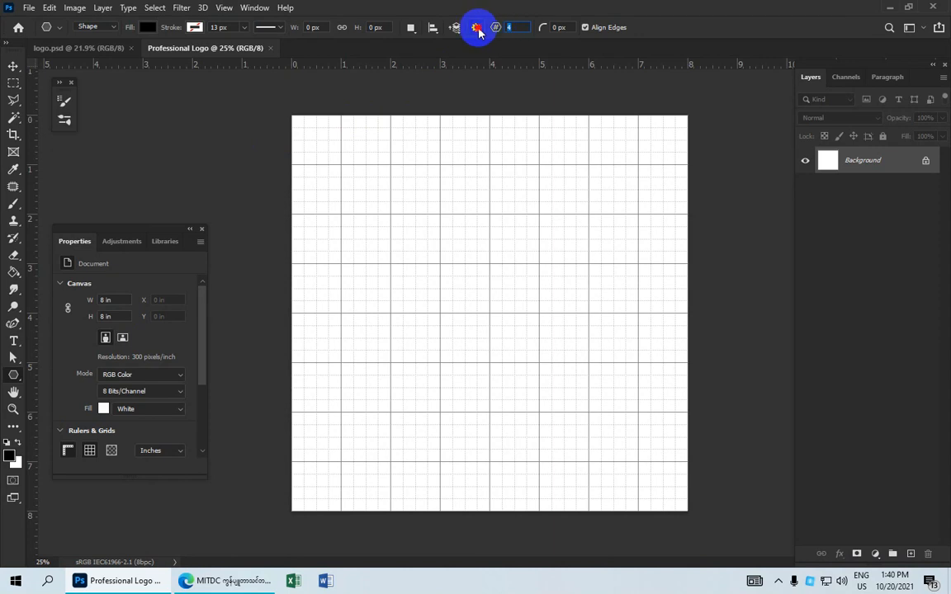
pyautogui.click(477, 29)
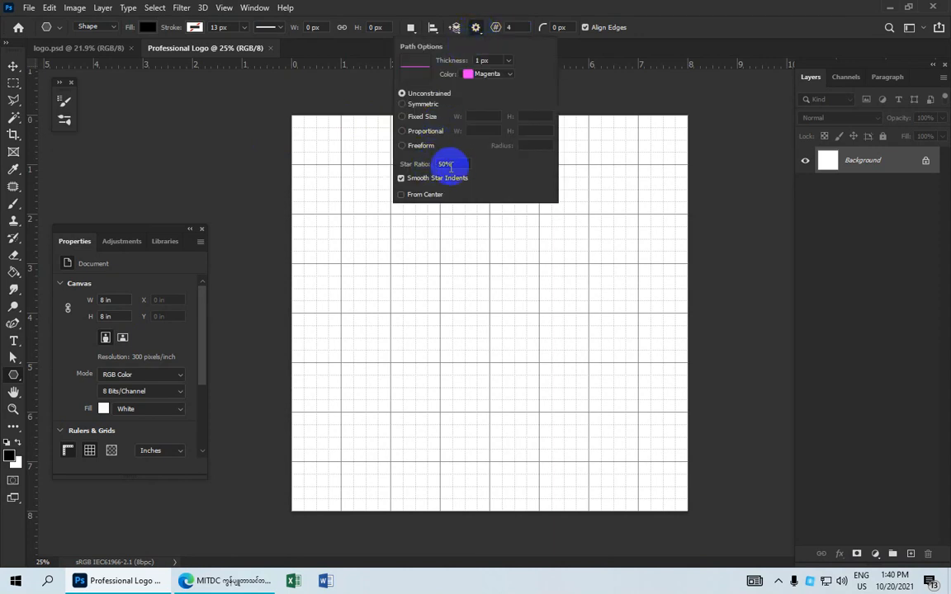
pyautogui.doubleClick(448, 164)
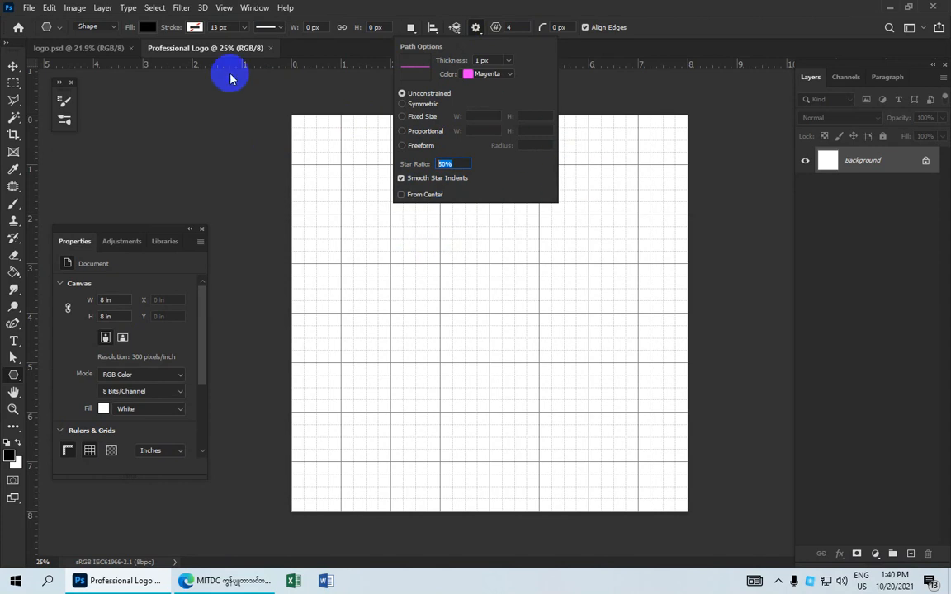
# Set the Polygon tool to Shape mode with a black fill and no stroke
pyautogui.click(94, 27)
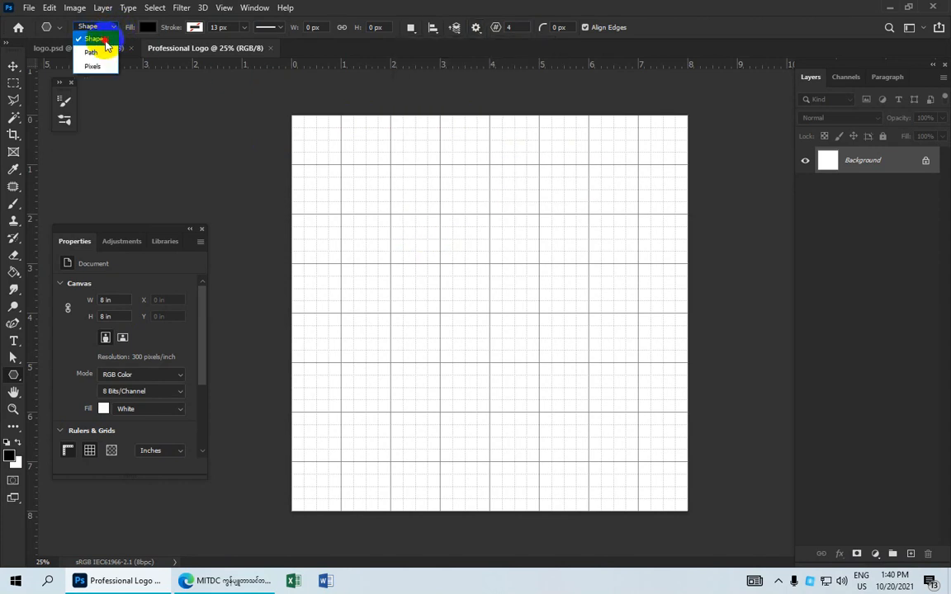
pyautogui.click(105, 41)
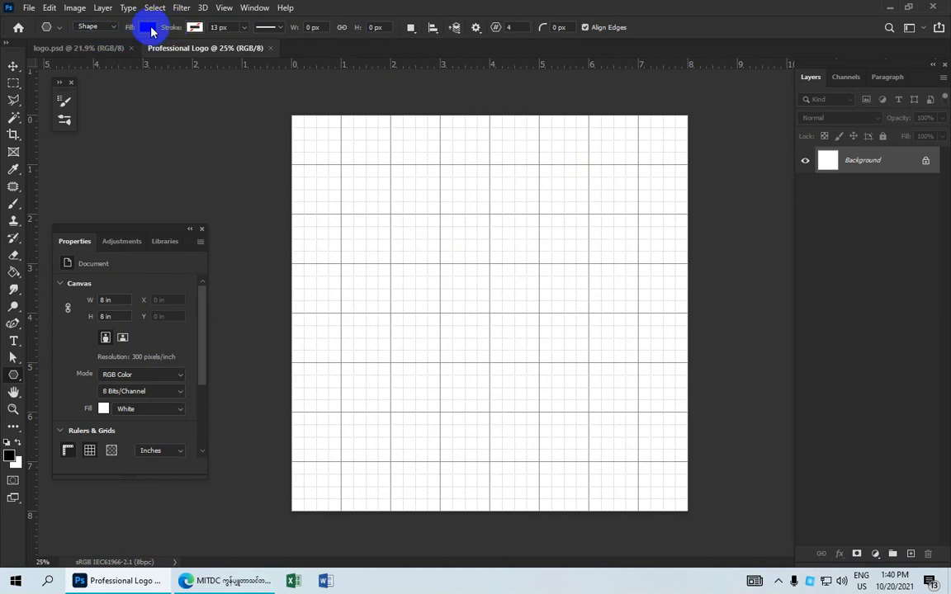
pyautogui.click(149, 28)
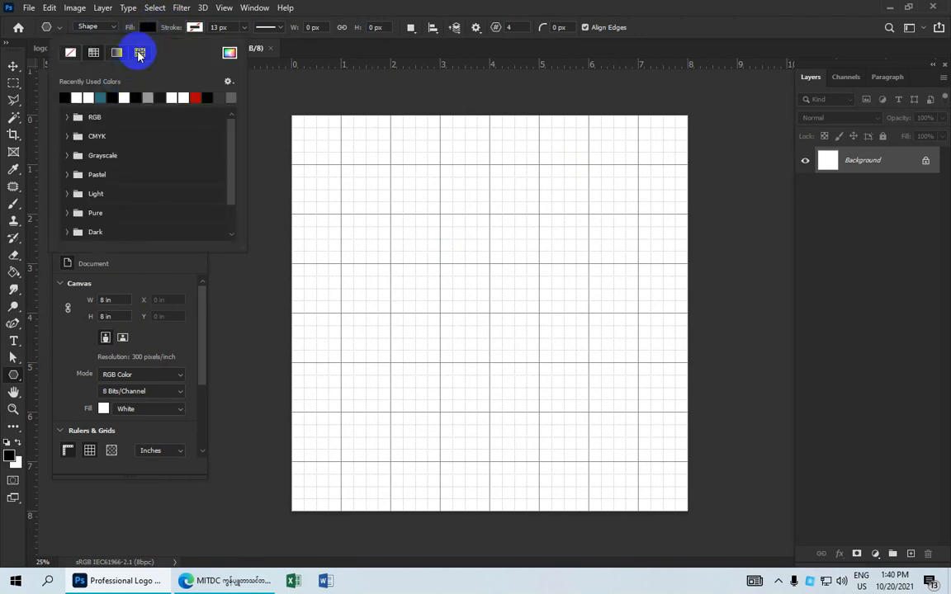
pyautogui.click(65, 99)
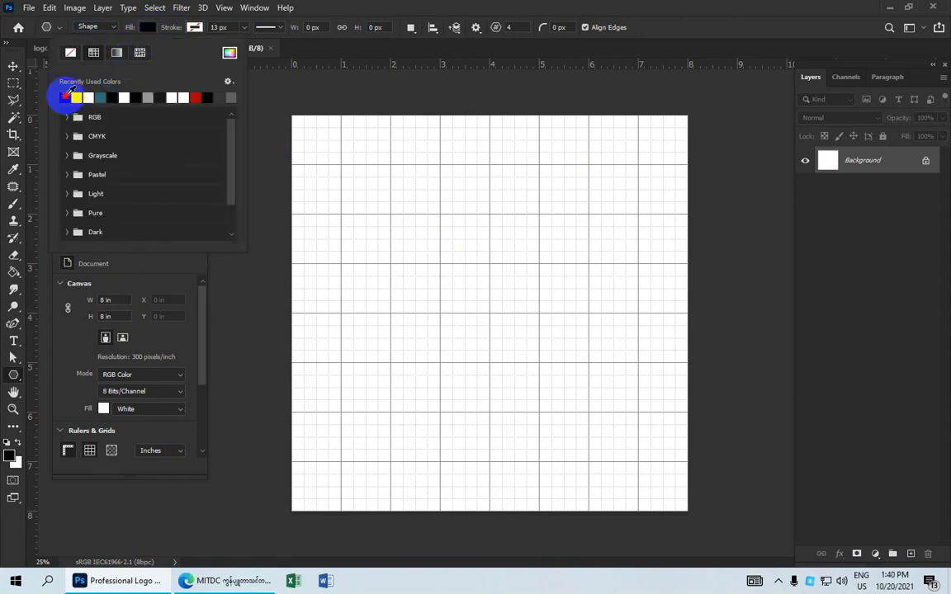
pyautogui.click(193, 28)
pyautogui.click(192, 28)
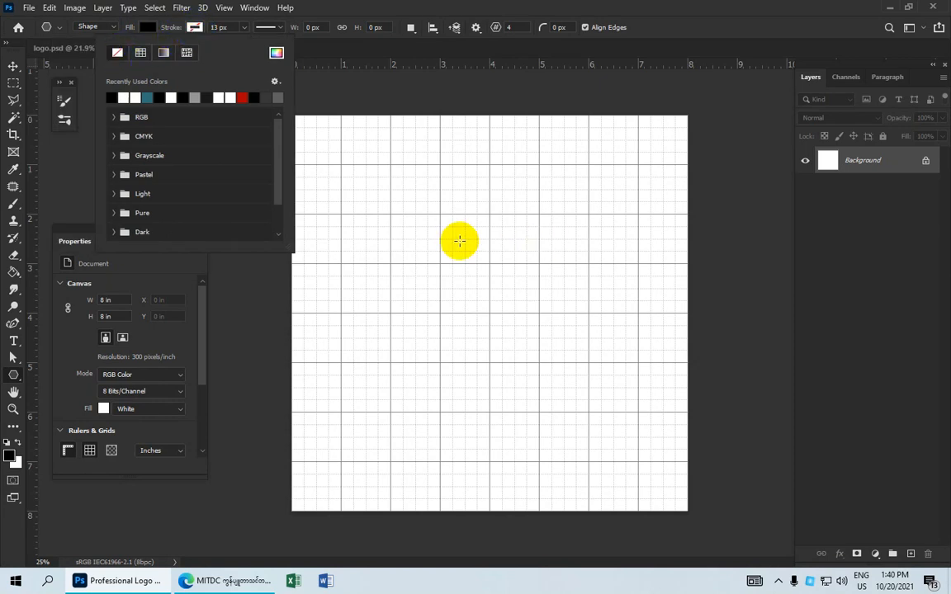
# Draw a four-pointed polygon star about 2.38 in wide and high near the middle of the canvas
pyautogui.click(420, 219)
pyautogui.moveTo(431, 231)
pyautogui.mouseDown()
pyautogui.moveTo(522, 295)
pyautogui.moveTo(619, 386)
pyautogui.mouseUp()
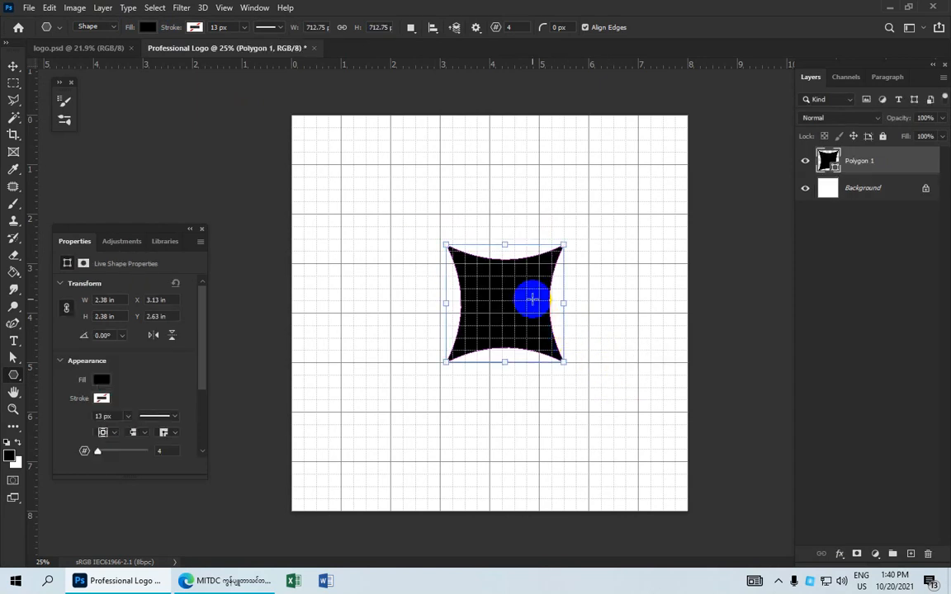
# Rotate the black star shape by 45 degrees with Free Transform and apply the rotation
pyautogui.hotkey('ctrl', 't')
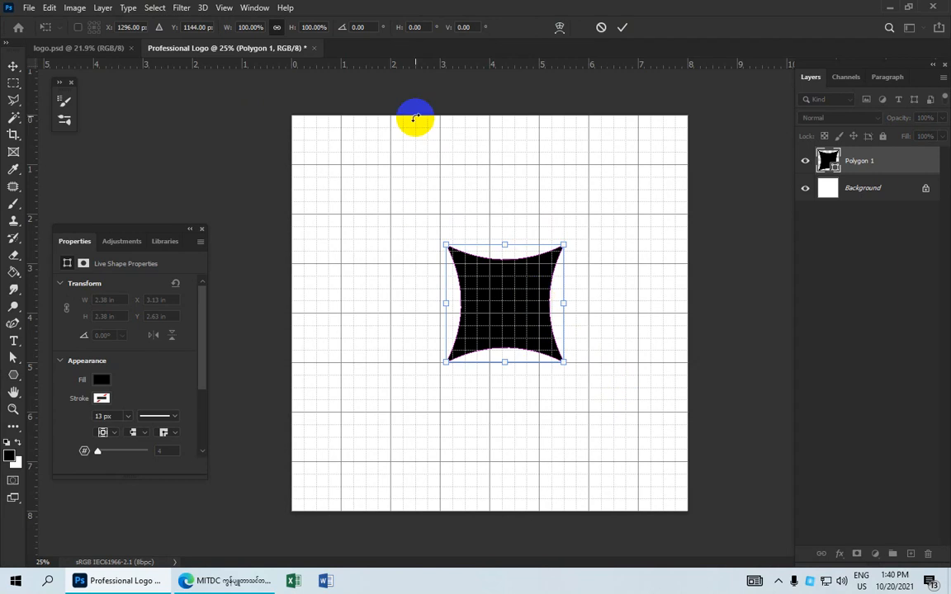
pyautogui.click(373, 26)
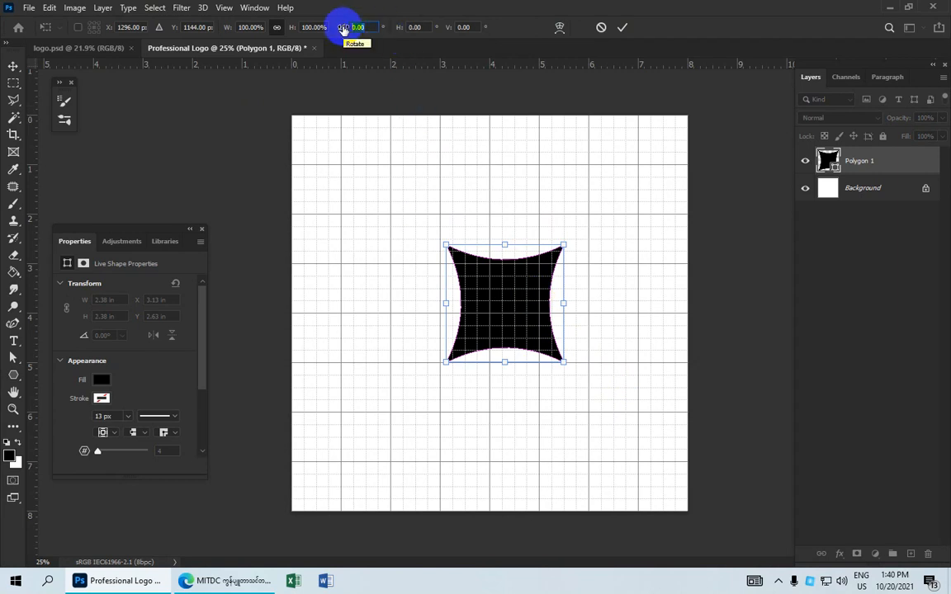
pyautogui.moveTo(343, 28); pyautogui.dragTo(346, 29)
pyautogui.write('45')
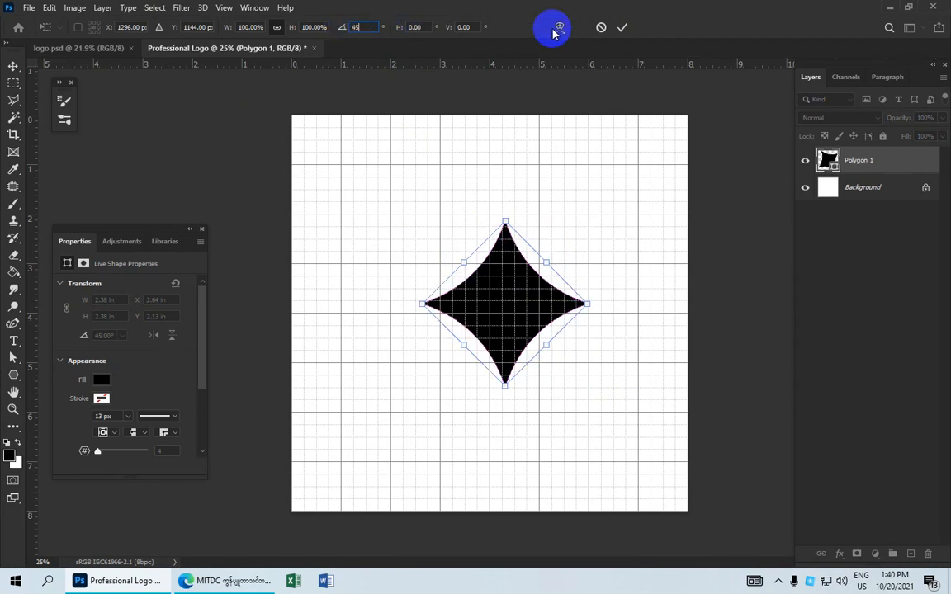
pyautogui.click(621, 30)
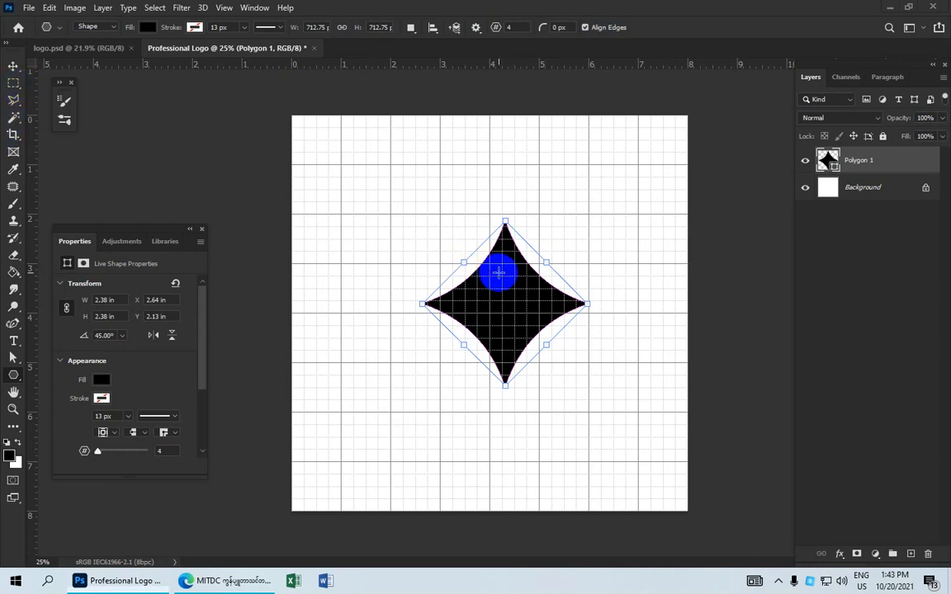
# Move the rotated star toward the canvas's upper left, to about X 1.33 in and Y 0.63 in
pyautogui.press('v')
pyautogui.moveTo(506, 285); pyautogui.dragTo(445, 216)
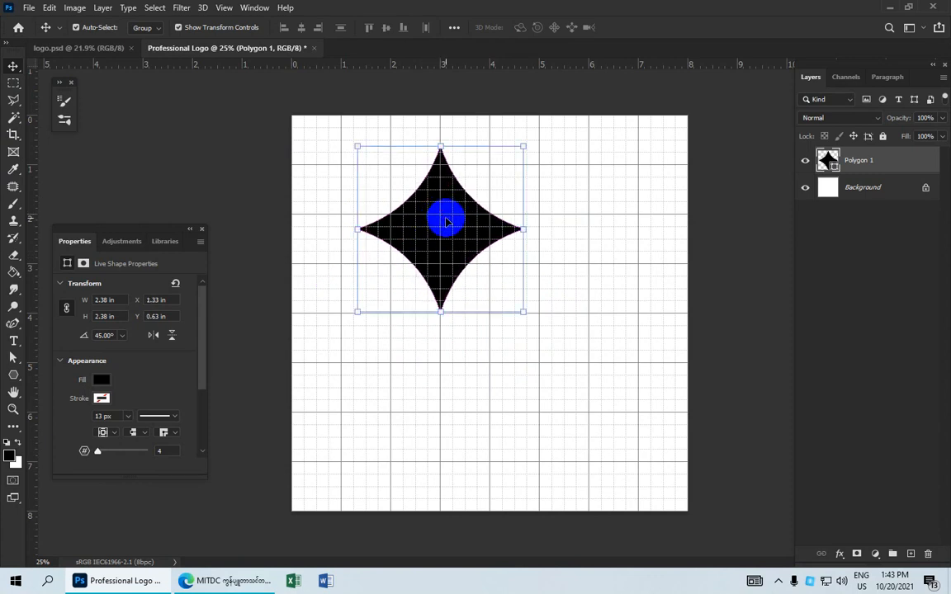
# Duplicate the black star in place and rotate the copy by 45 degrees with Free Transform, applying the rotation
pyautogui.hotkey('ctrl', 'alt')
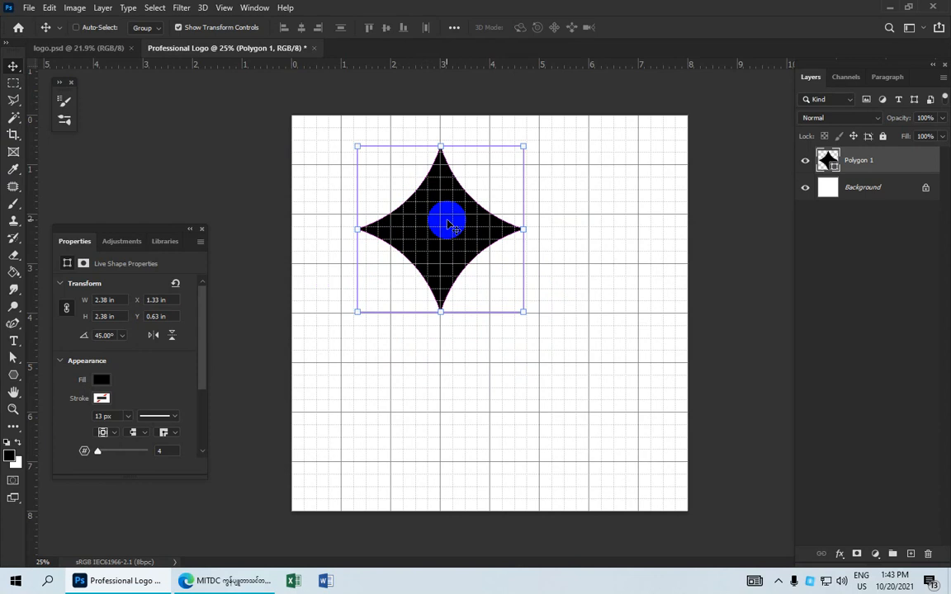
pyautogui.moveTo(447, 224); pyautogui.dragTo(446, 216)
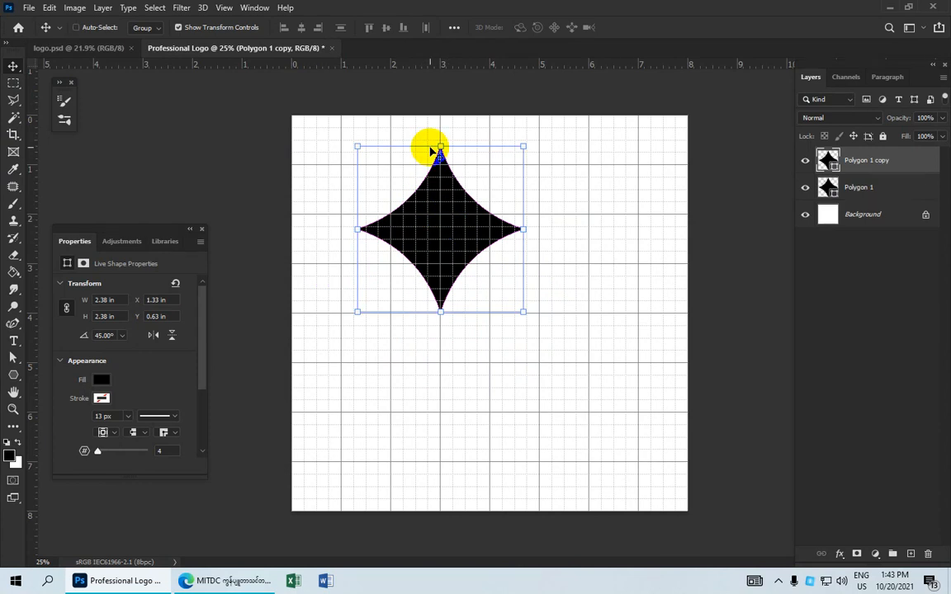
pyautogui.hotkey('ctrl', 't')
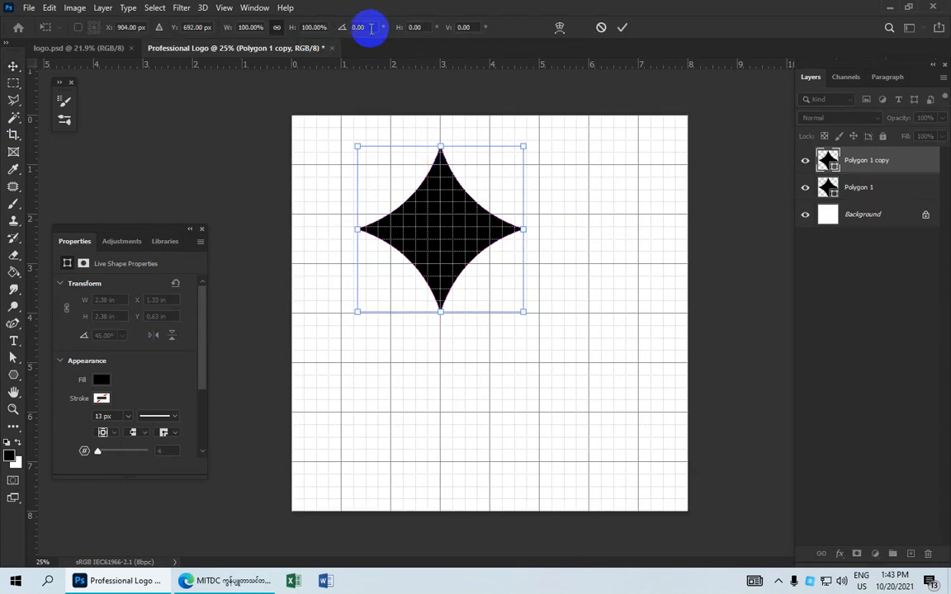
pyautogui.click(357, 27)
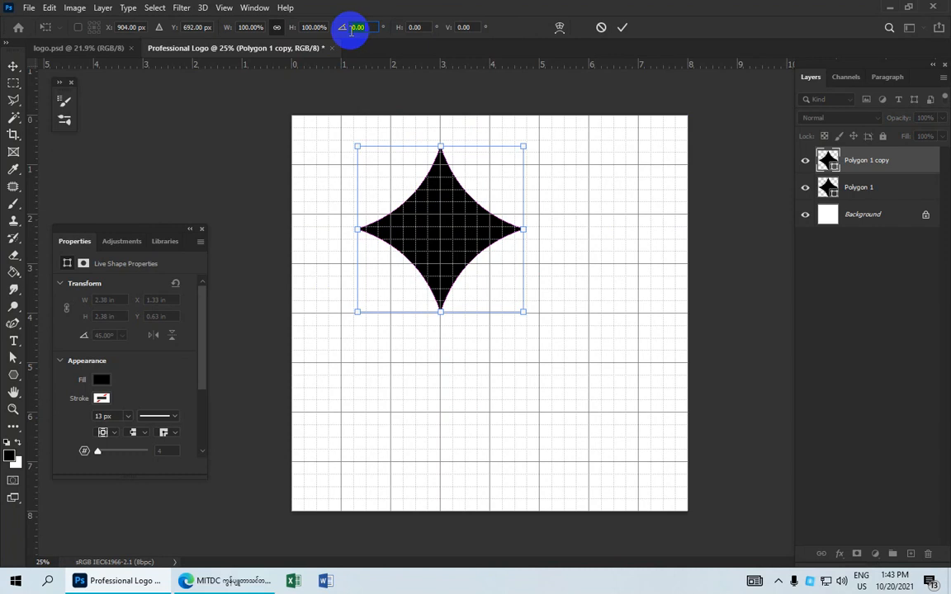
pyautogui.write('45')
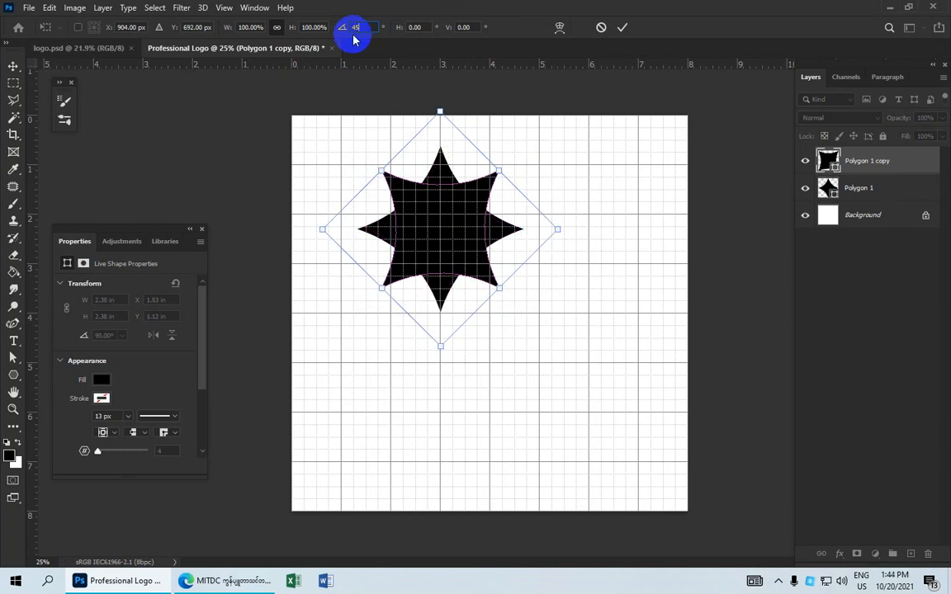
pyautogui.click(621, 31)
# Move the rotated copy down and right over the original star, to about X 3.01 in and Y 1.59 in
pyautogui.scroll(3, 501, 240)
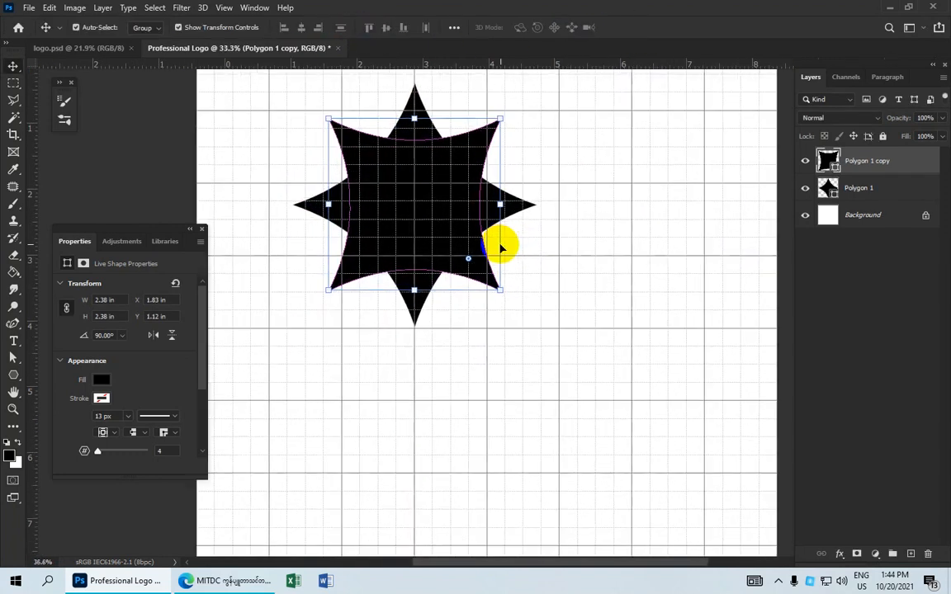
pyautogui.moveTo(416, 215); pyautogui.dragTo(525, 259)
pyautogui.click(637, 197)
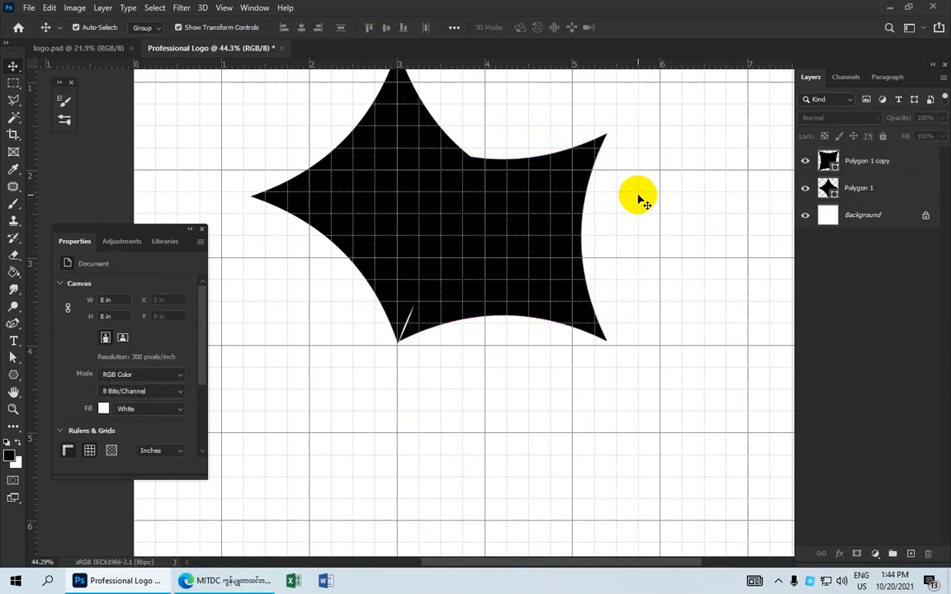
pyautogui.click(553, 231)
pyautogui.press('Left')
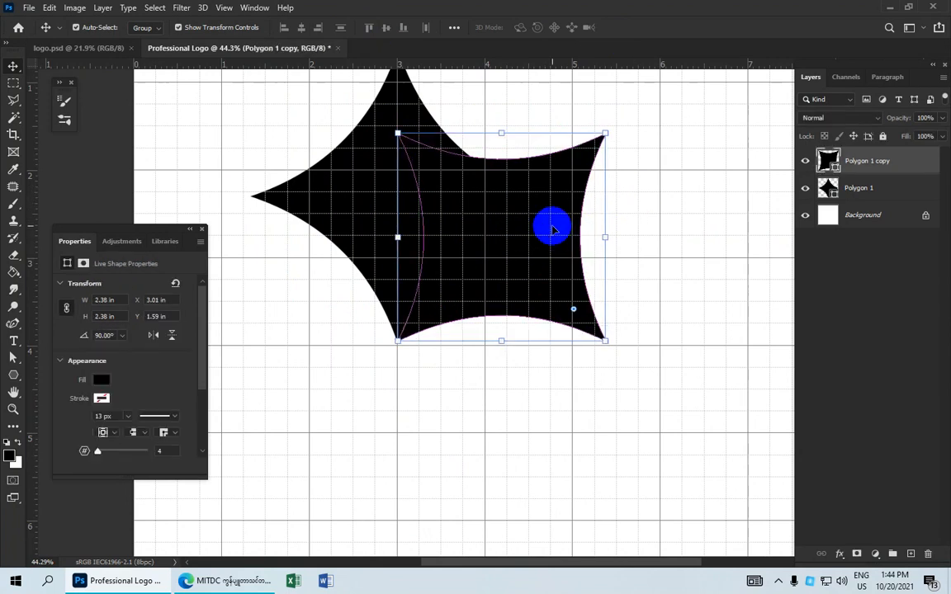
pyautogui.hotkey('ctrl', 't')
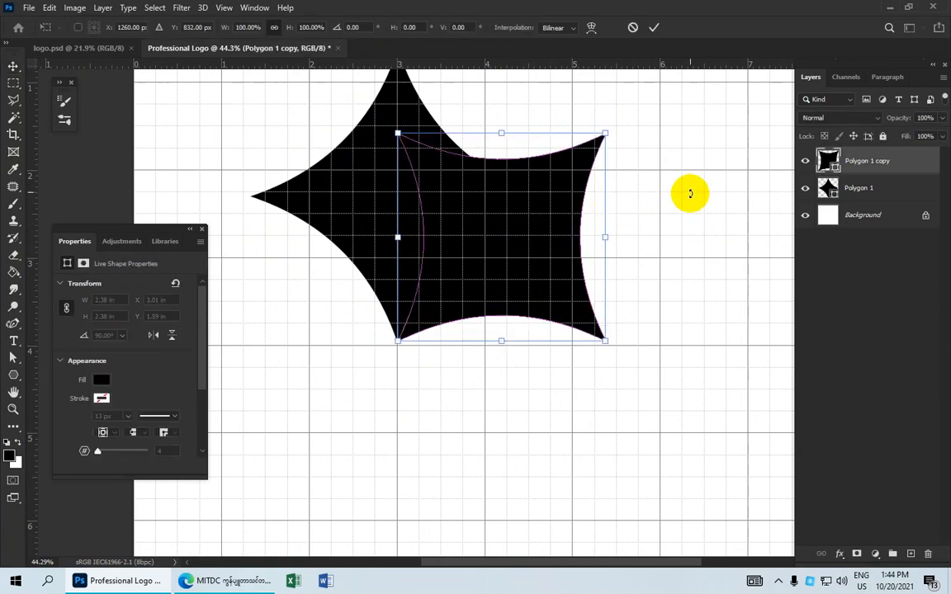
pyautogui.click(633, 28)
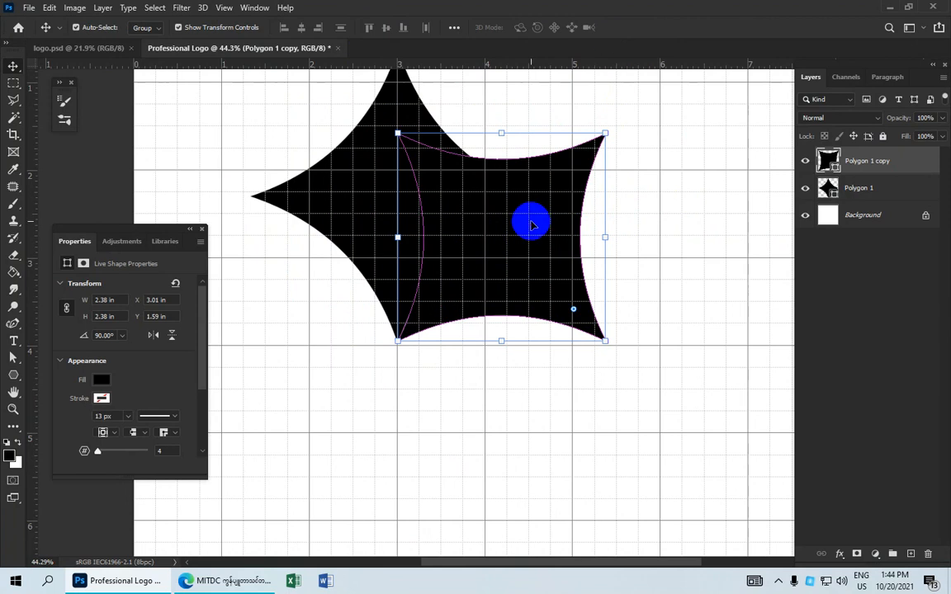
pyautogui.click(663, 223)
# Nudge the rotated copy so its lower-left tip meets the original star's bottom point, at about X 3.01 in and Y 1.61 in
pyautogui.scroll(5, 548, 255)
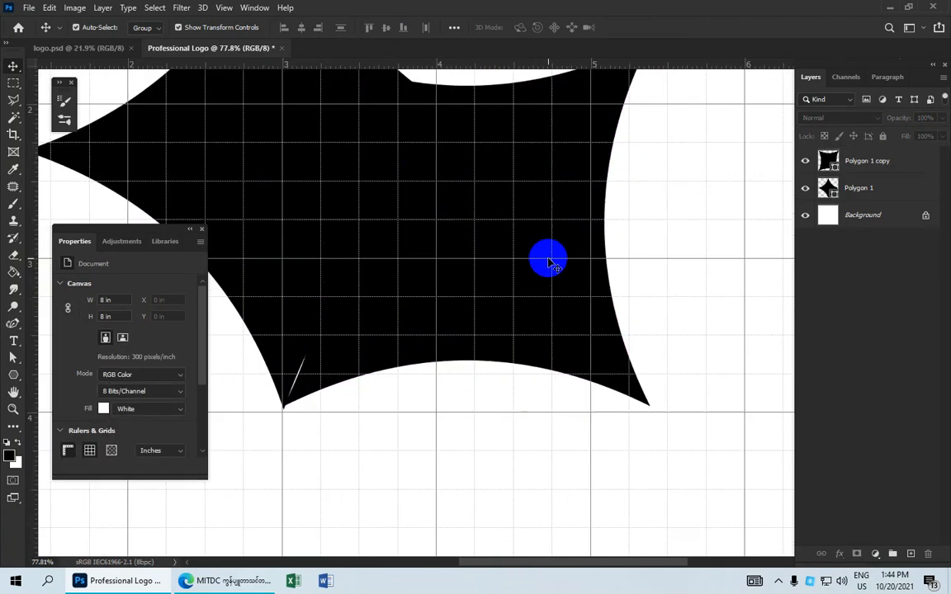
pyautogui.moveTo(465, 284); pyautogui.dragTo(558, 197)
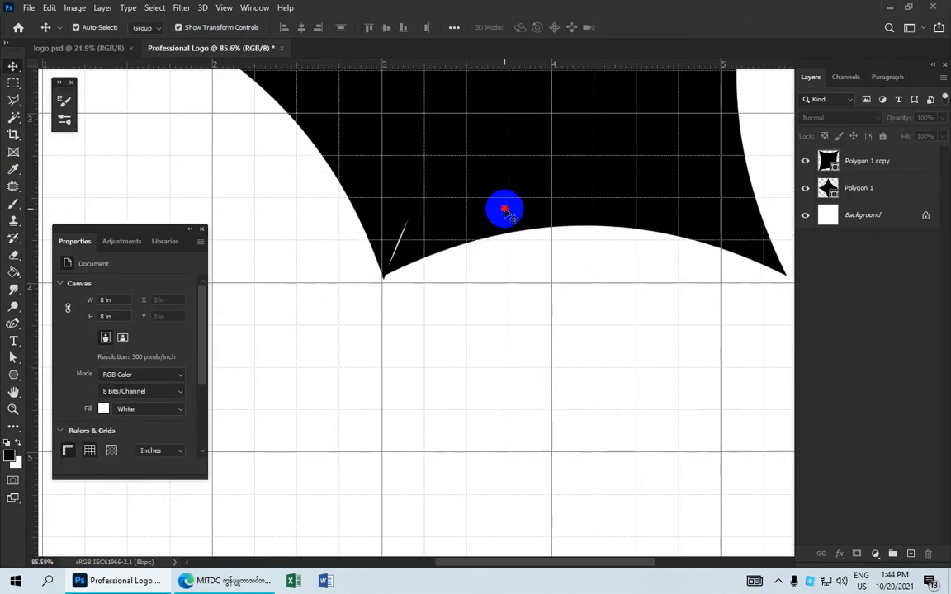
pyautogui.click(506, 212)
pyautogui.moveTo(506, 212); pyautogui.dragTo(506, 214)
pyautogui.click(302, 233)
pyautogui.click(440, 234)
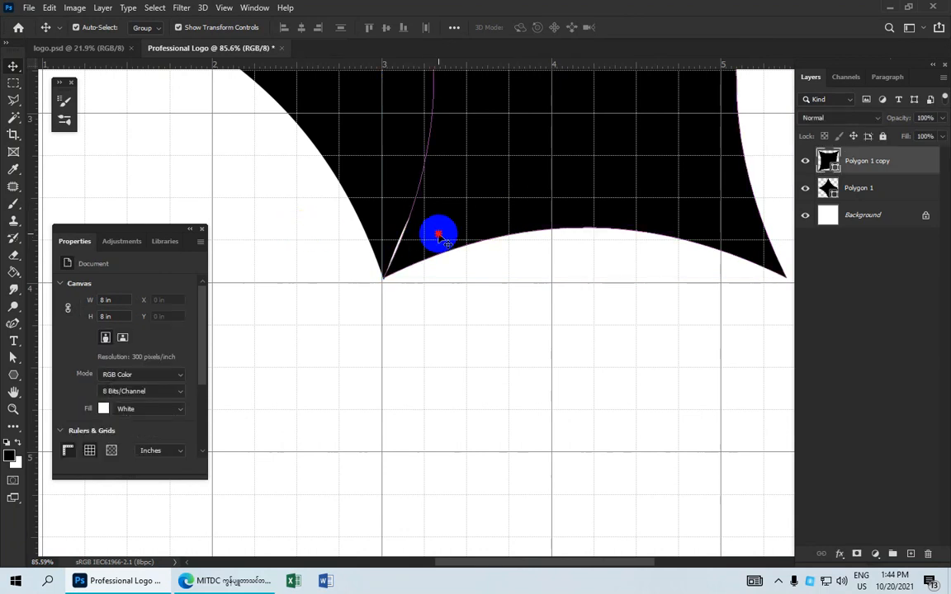
pyautogui.moveTo(440, 238); pyautogui.dragTo(439, 238)
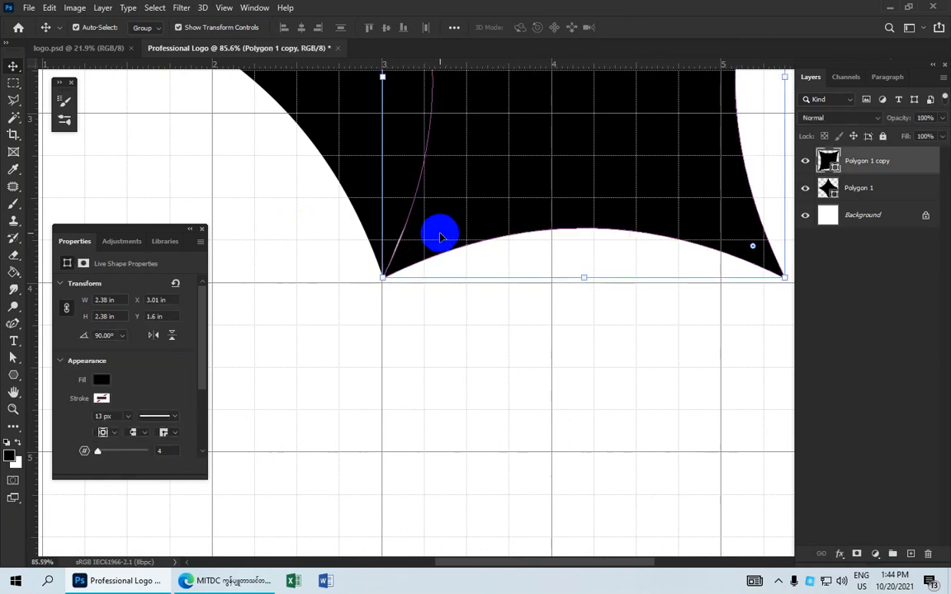
pyautogui.click(314, 236)
pyautogui.click(460, 239)
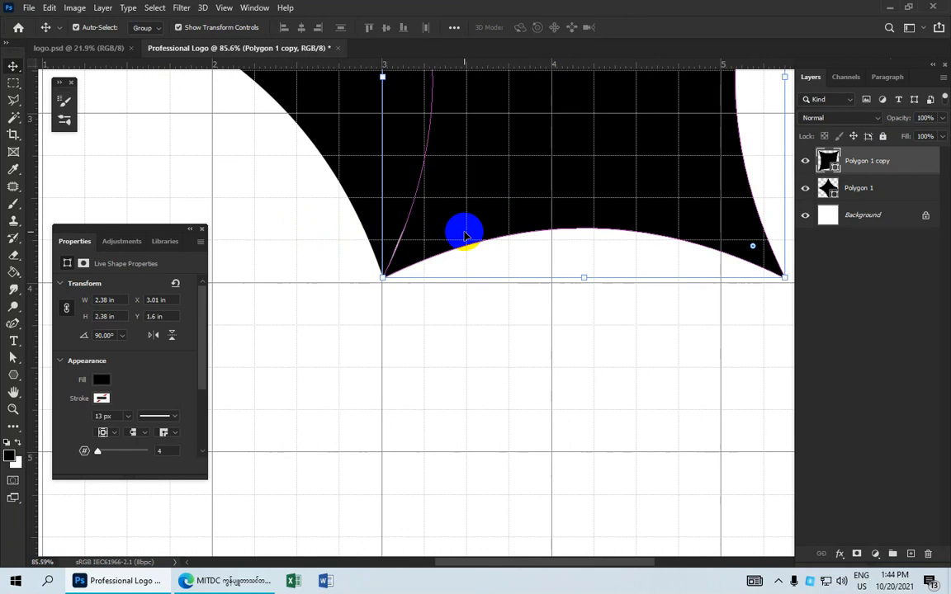
pyautogui.moveTo(465, 236); pyautogui.dragTo(465, 236)
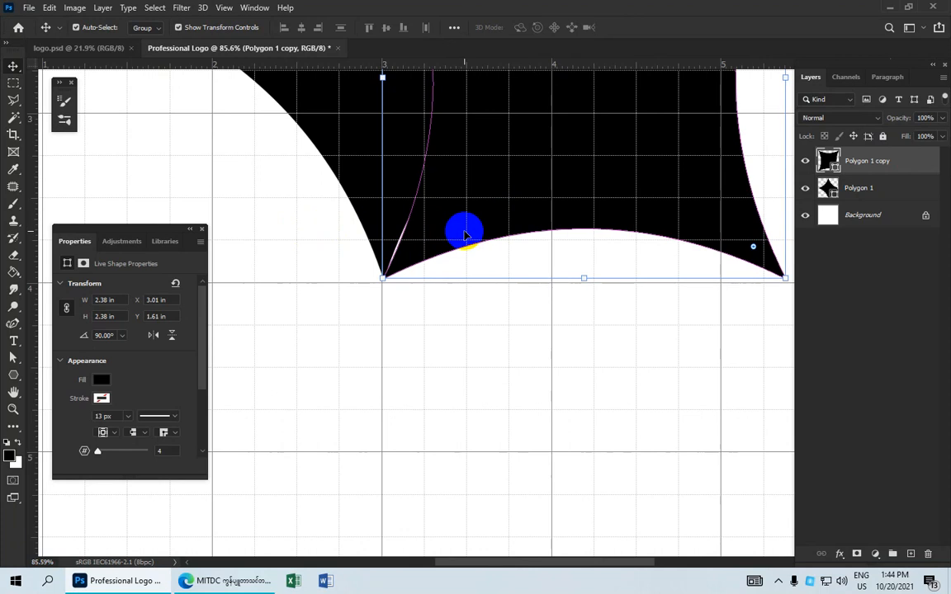
pyautogui.click(339, 206)
pyautogui.click(460, 213)
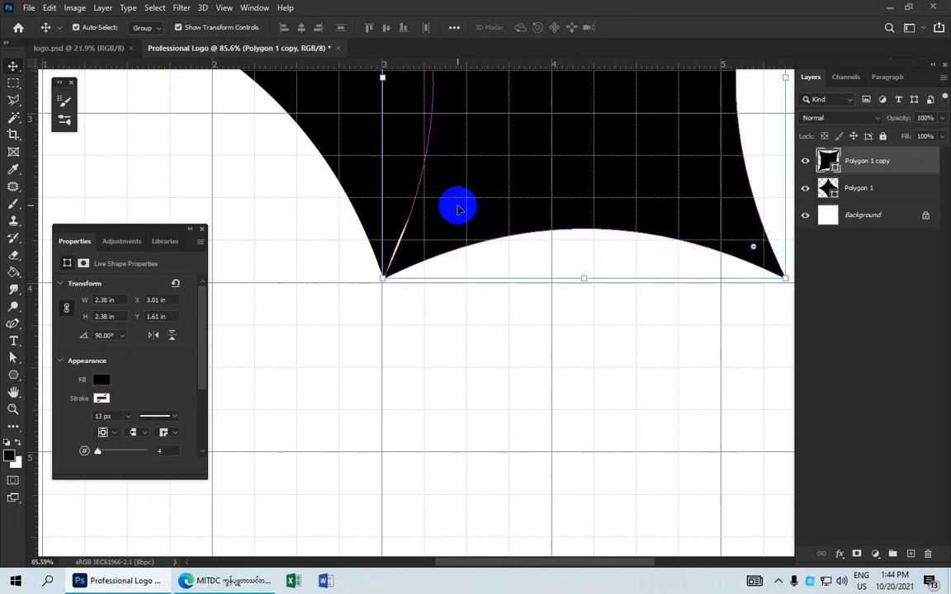
pyautogui.click(322, 223)
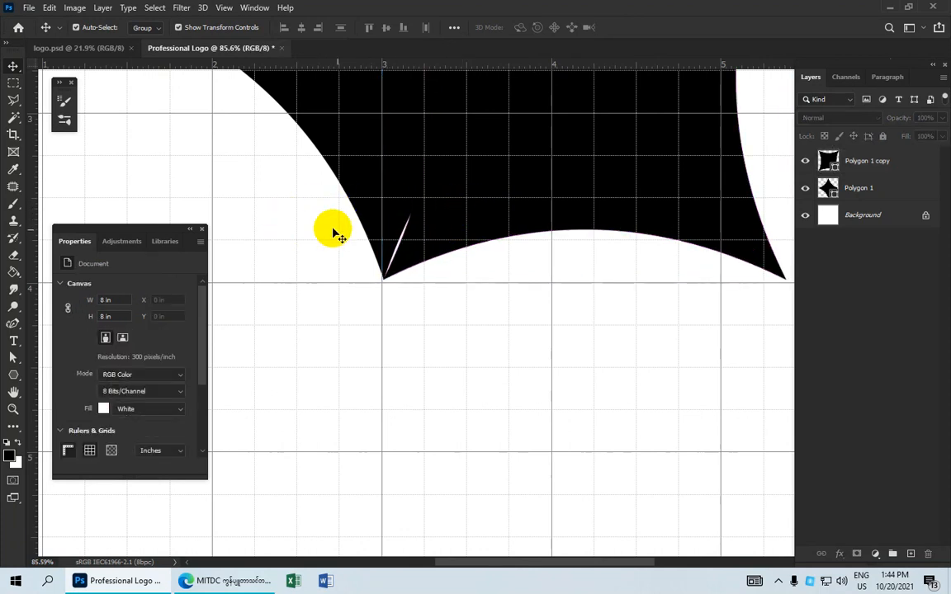
# Rasterize the Polygon 1 layer and cut the outline of the rotated copy out of it
pyautogui.scroll(-3, 368, 272)
pyautogui.scroll(-1, 462, 269)
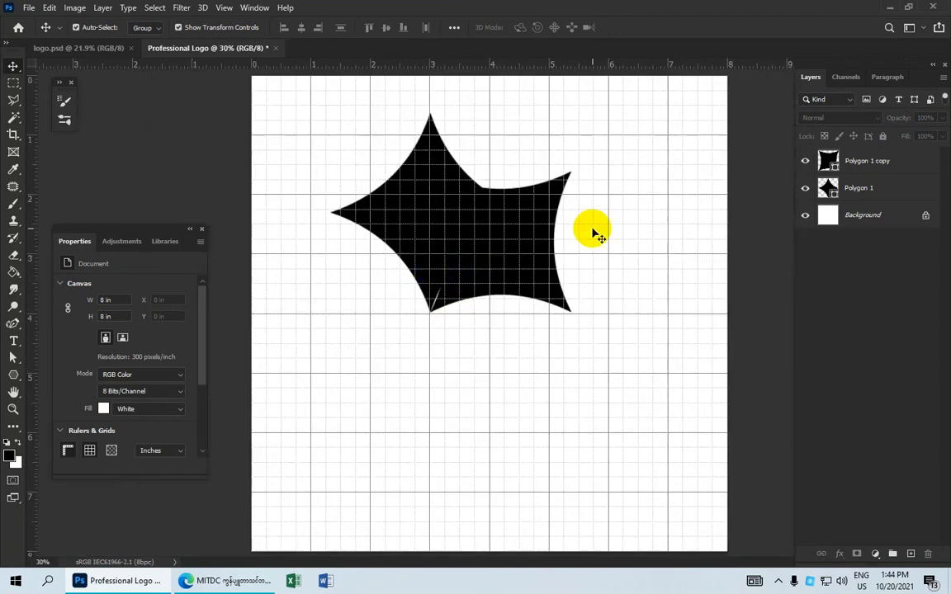
pyautogui.click(881, 162)
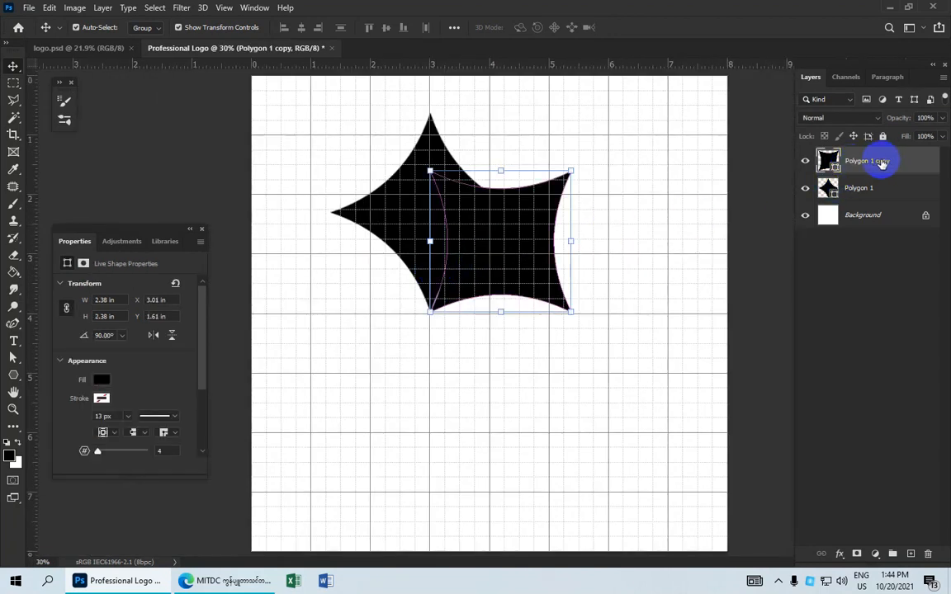
pyautogui.keyDown('ctrl'); pyautogui.click(830, 162); pyautogui.keyUp('ctrl')
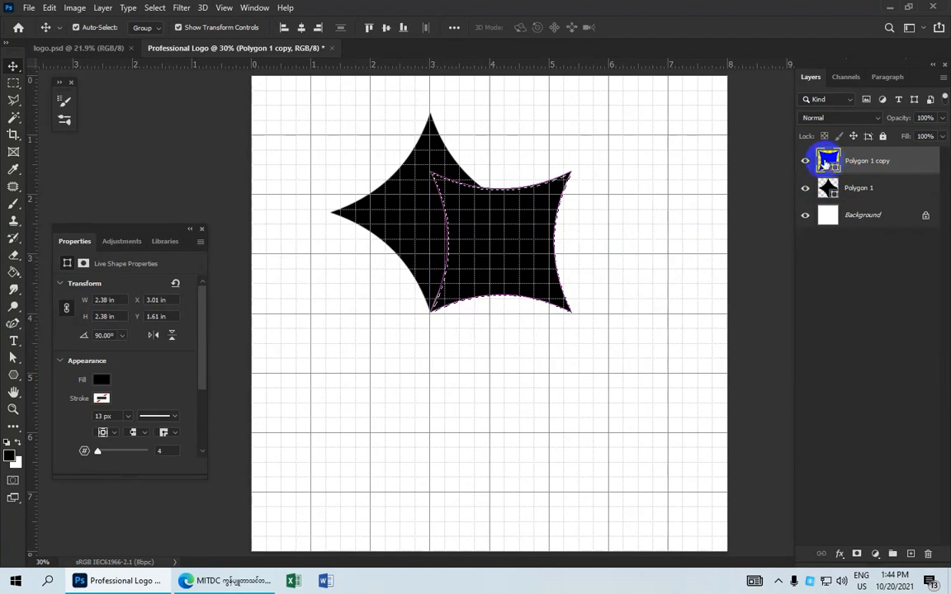
pyautogui.click(863, 191)
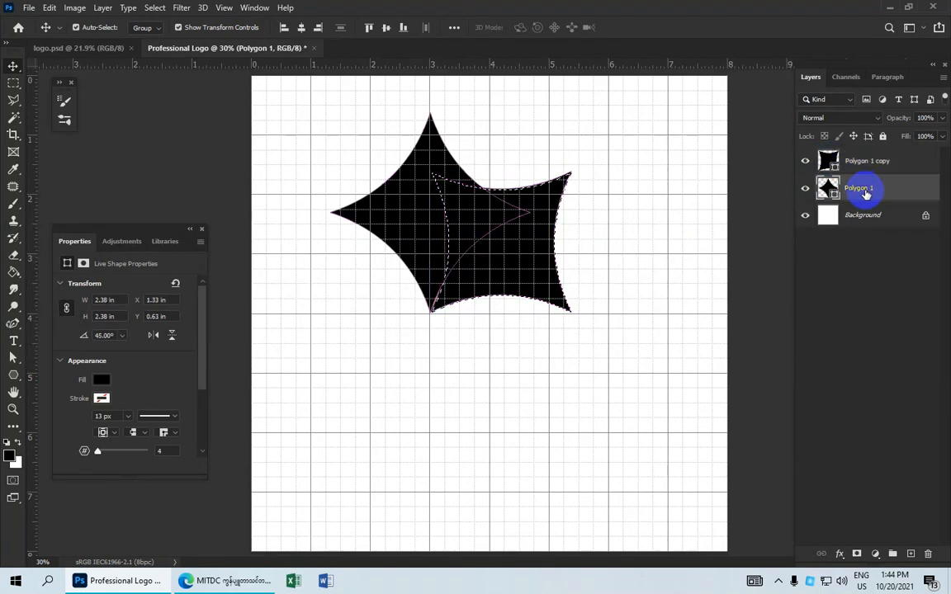
pyautogui.rightClick(861, 191)
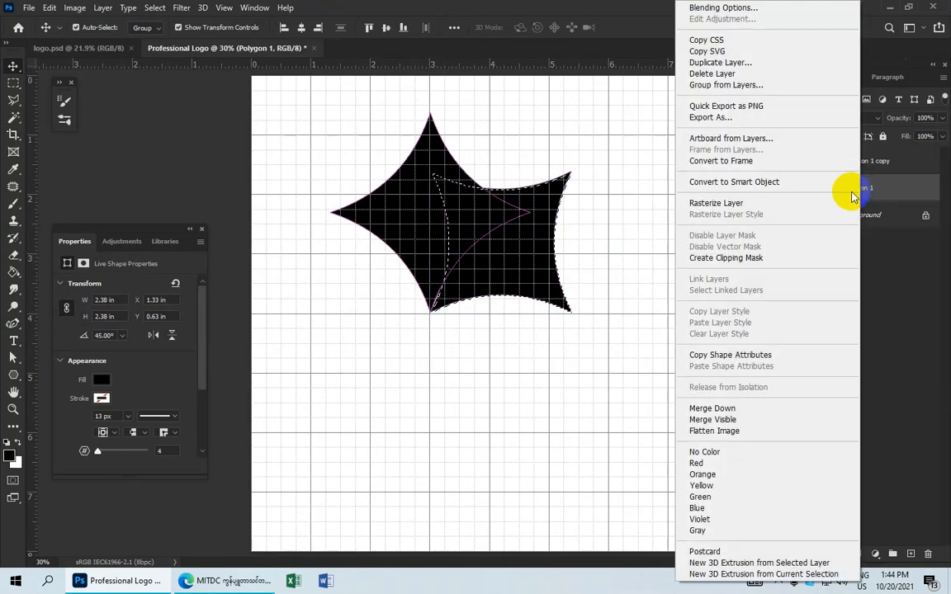
pyautogui.click(779, 203)
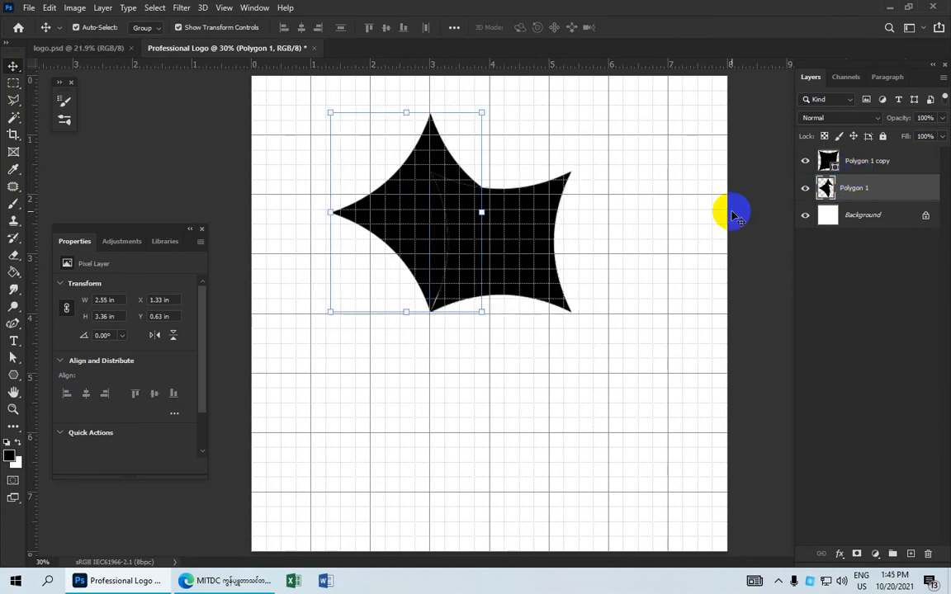
# Delete the Polygon 1 copy layer and select the remaining cut-out shape
pyautogui.click(860, 163)
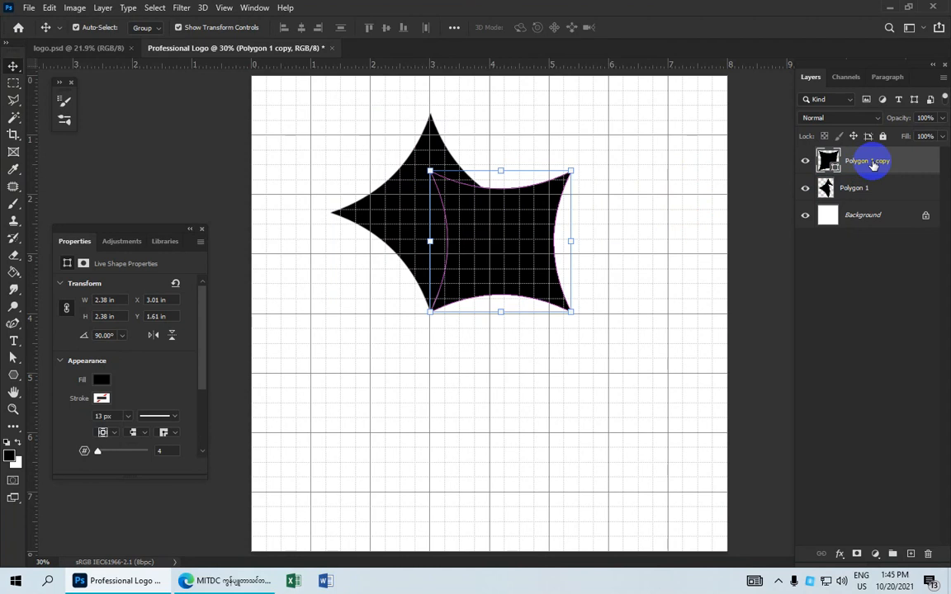
pyautogui.moveTo(875, 165); pyautogui.dragTo(929, 555)
pyautogui.click(433, 195)
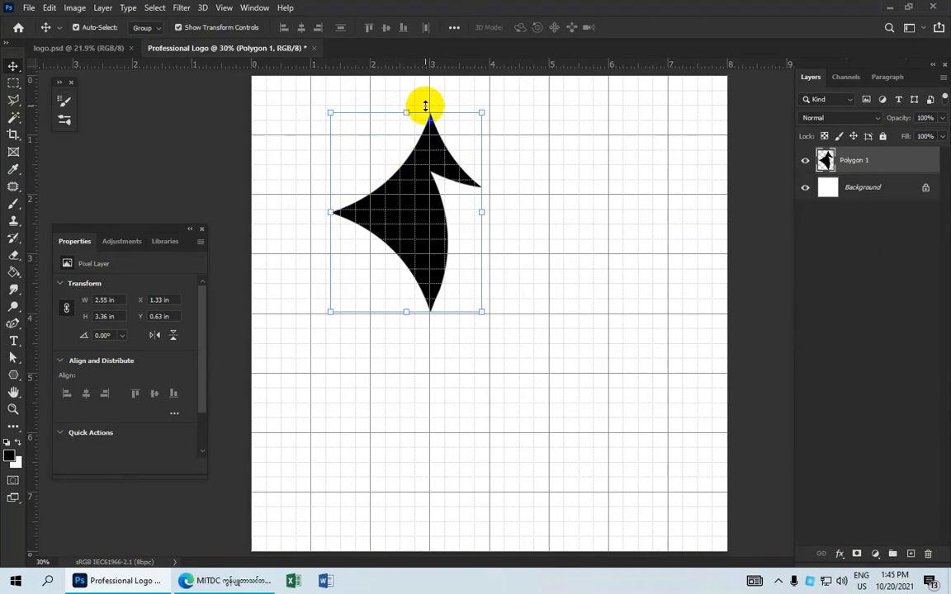
# Duplicate the cut-out Polygon 1 shape and set the copy's Free Transform rotation to 45 degrees
pyautogui.moveTo(828, 158); pyautogui.dragTo(724, 198)
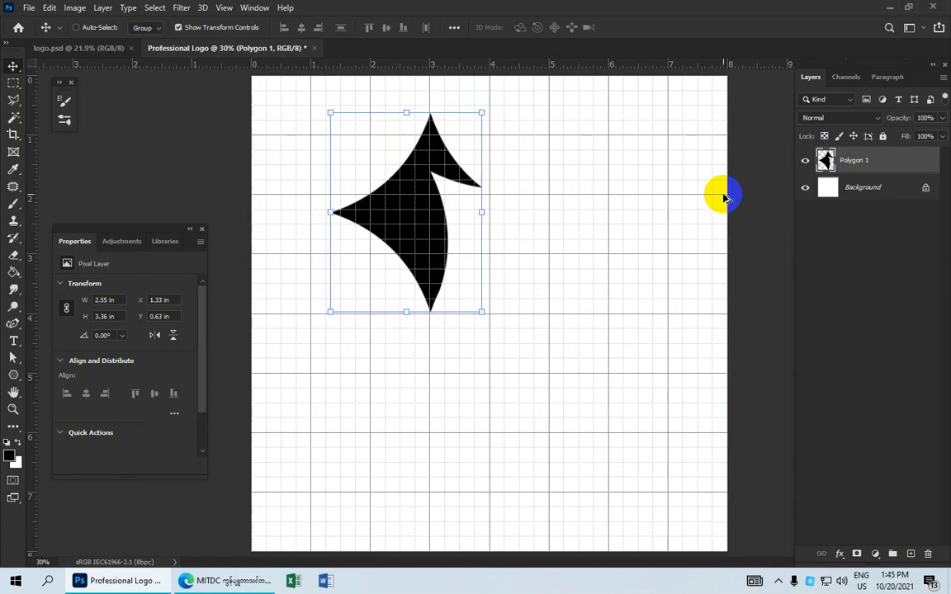
pyautogui.hotkey('ctrl', 't')
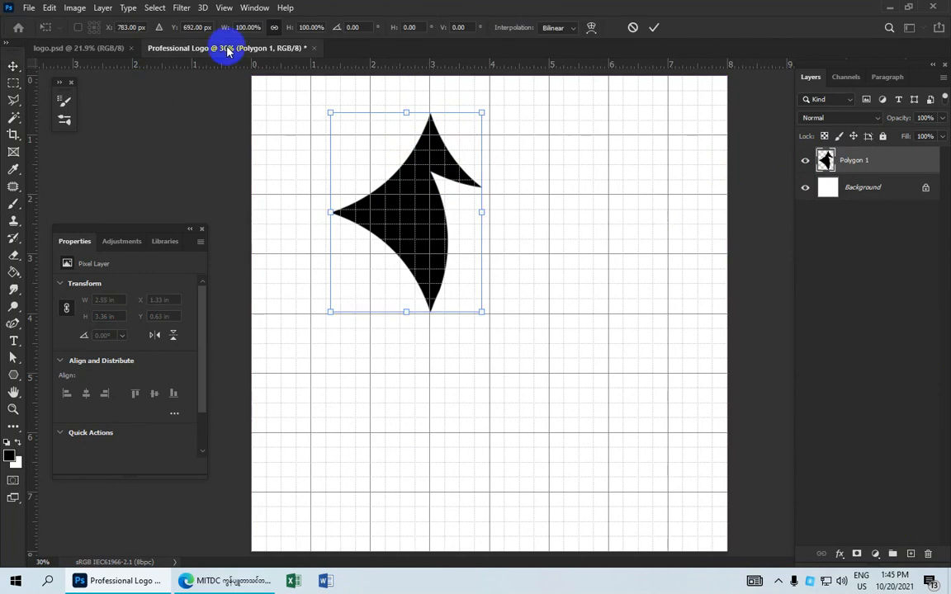
pyautogui.click(366, 27)
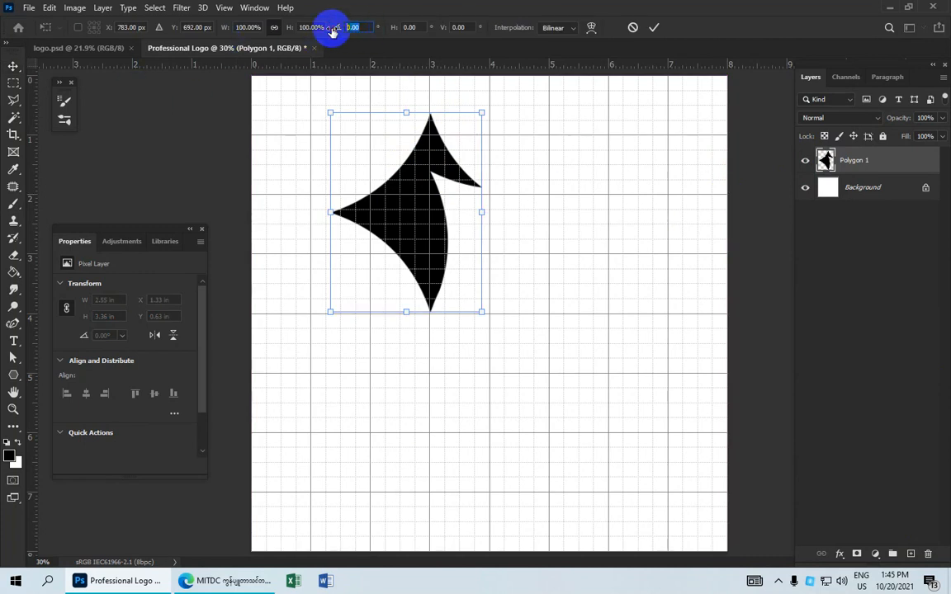
pyautogui.write('45')
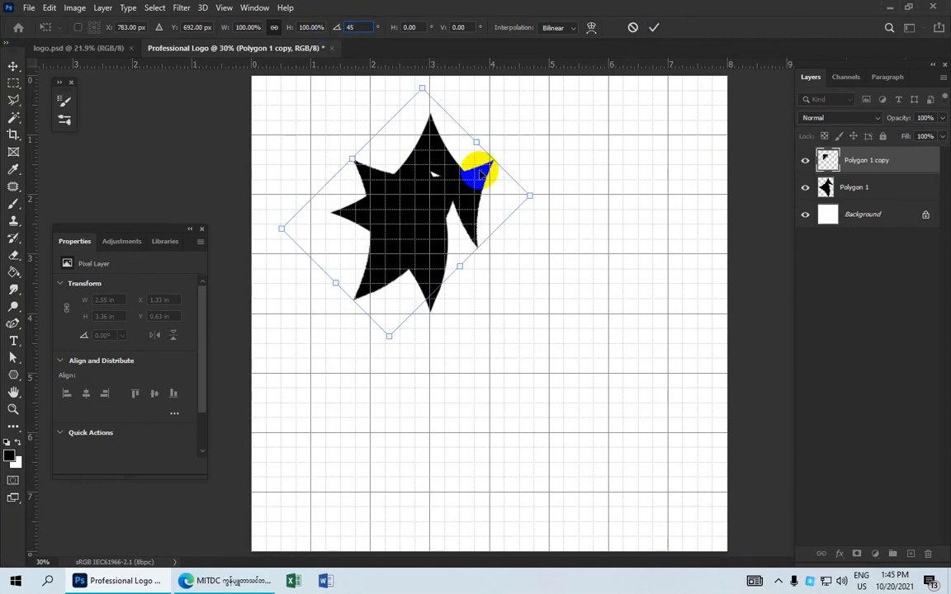
# Move the rotated copy so its lower-left tip meets the original's bottom point, at X 3 in and Y 1.6 in, and apply the transform
pyautogui.moveTo(431, 196); pyautogui.dragTo(505, 206)
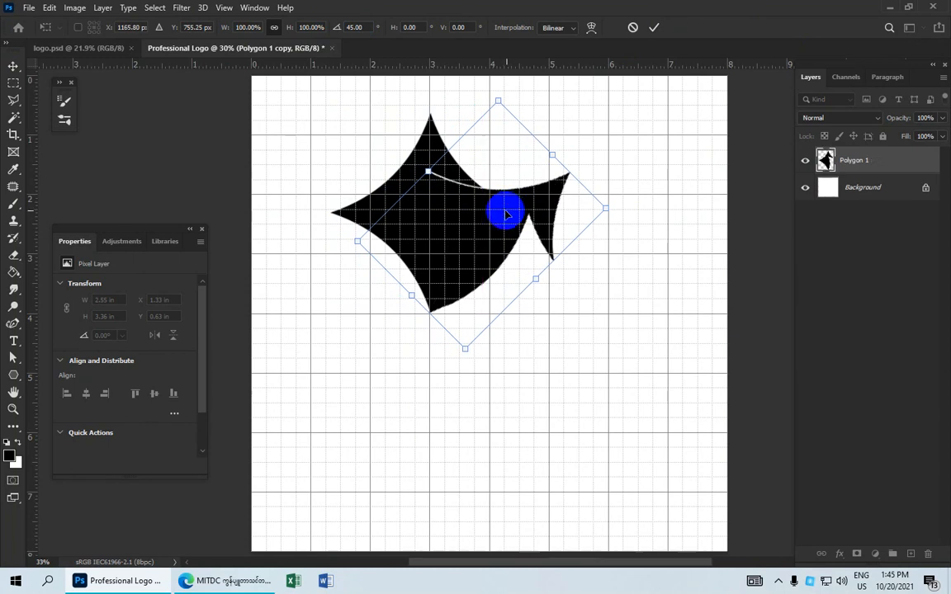
pyautogui.scroll(5, 500, 213)
pyautogui.scroll(2, 497, 215)
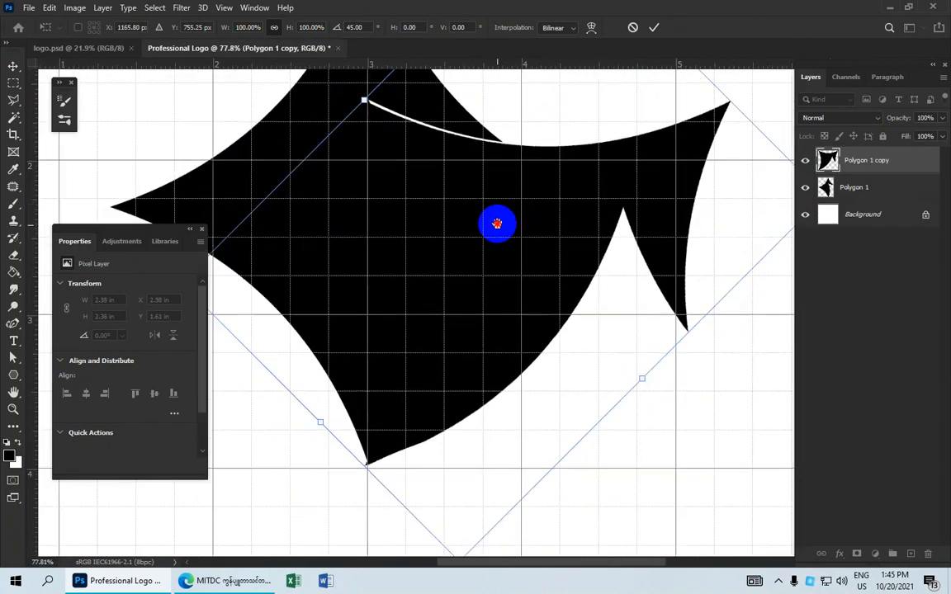
pyautogui.press('Right')
pyautogui.press('Right')
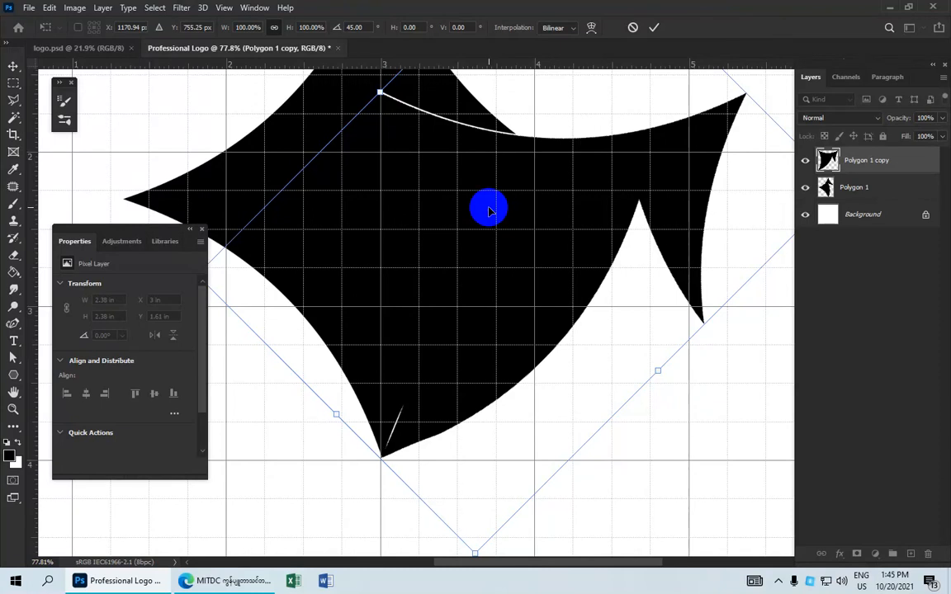
pyautogui.press('Up')
pyautogui.press('Up')
pyautogui.press('Right')
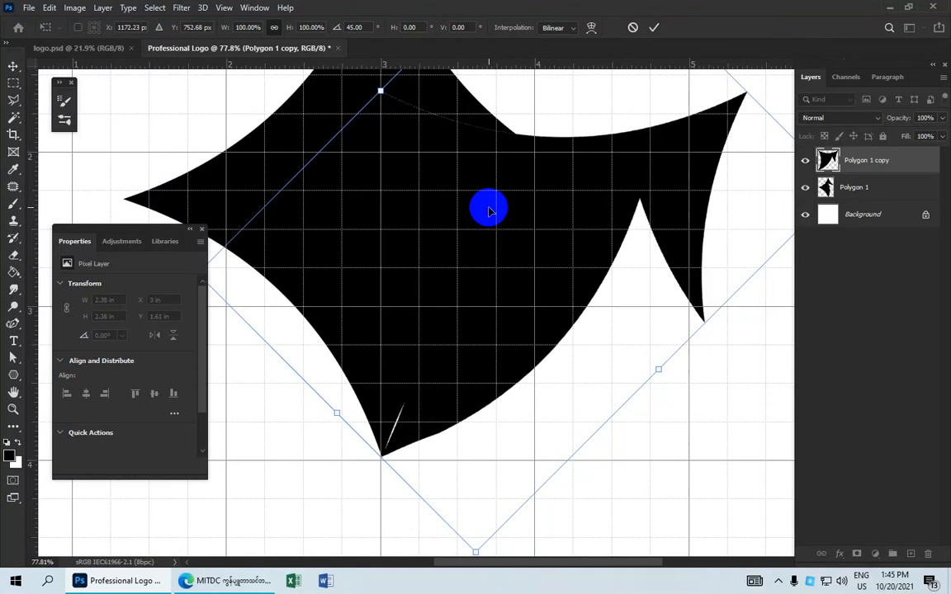
pyautogui.press('Right')
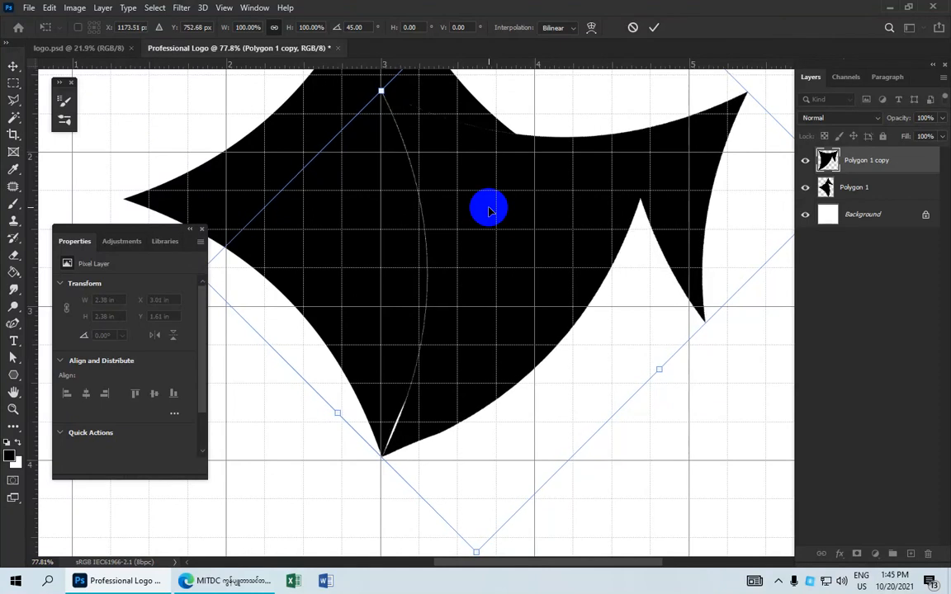
pyautogui.press('Left')
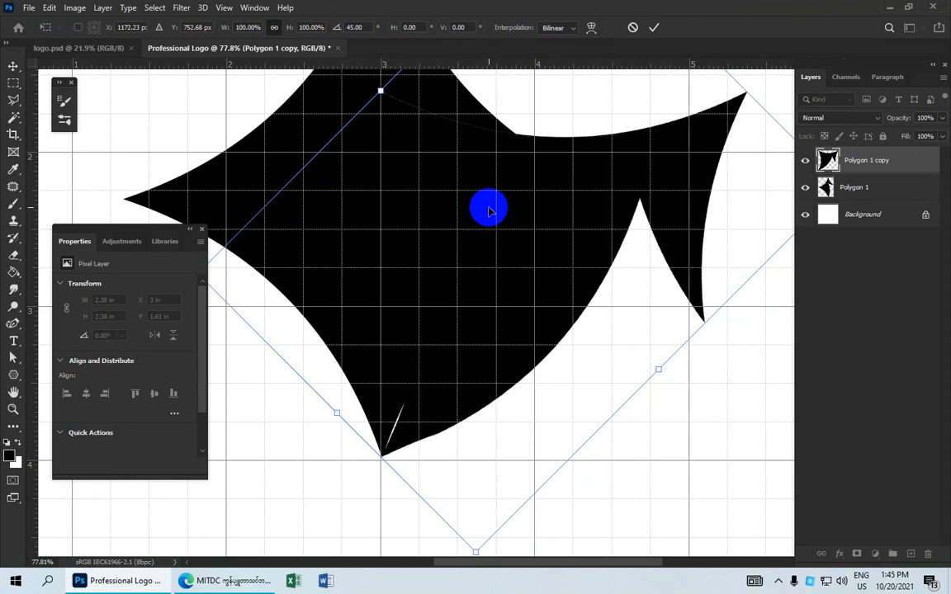
pyautogui.scroll(-5, 489, 210)
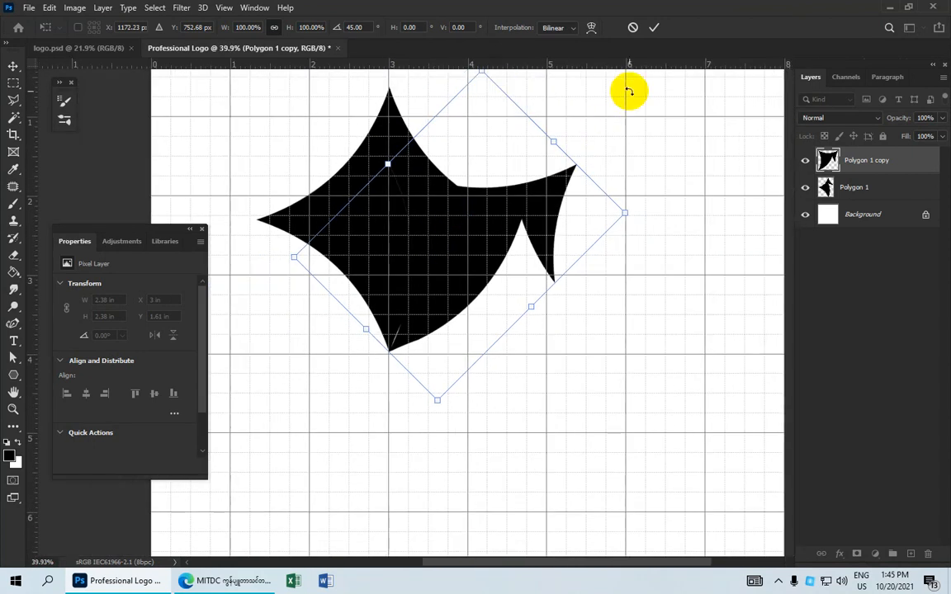
pyautogui.click(655, 31)
pyautogui.scroll(-2, 580, 111)
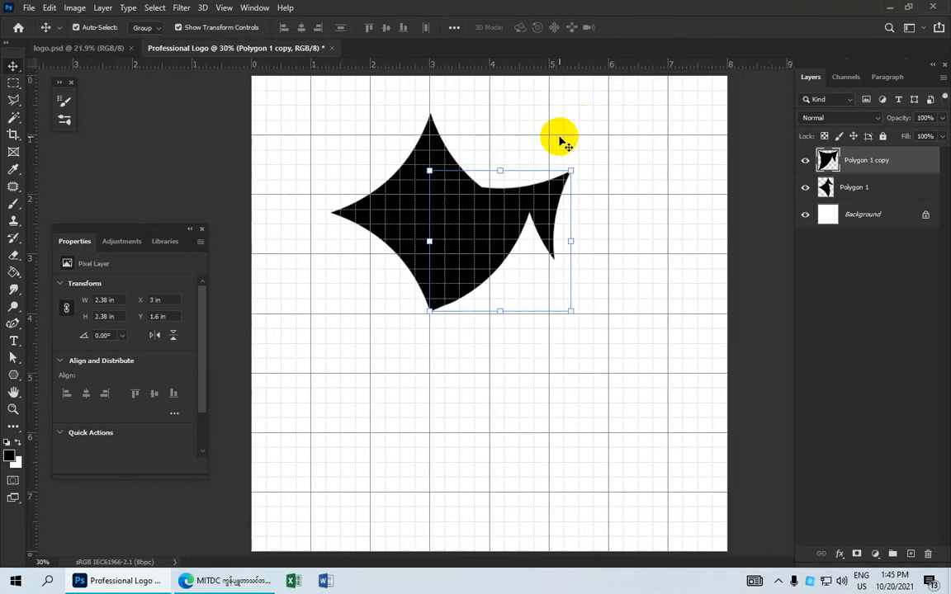
# Repeat the rotated duplication of the Polygon 1 copy six more times to complete the eight-pointed star
pyautogui.press('ctrl')
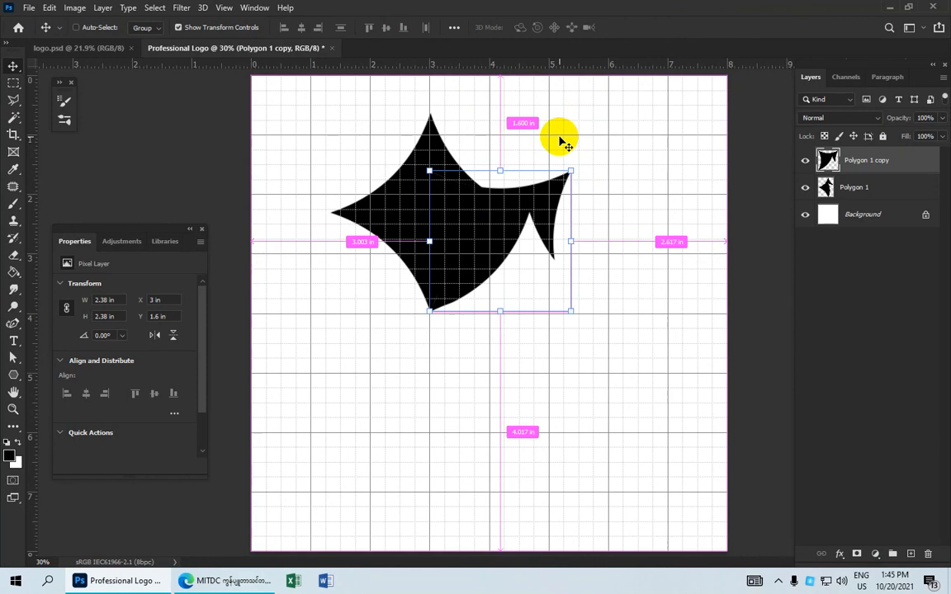
pyautogui.hotkey('ctrl', 'alt', 'shift', 't')
pyautogui.hotkey('ctrl', 'alt', 'shift', 't')
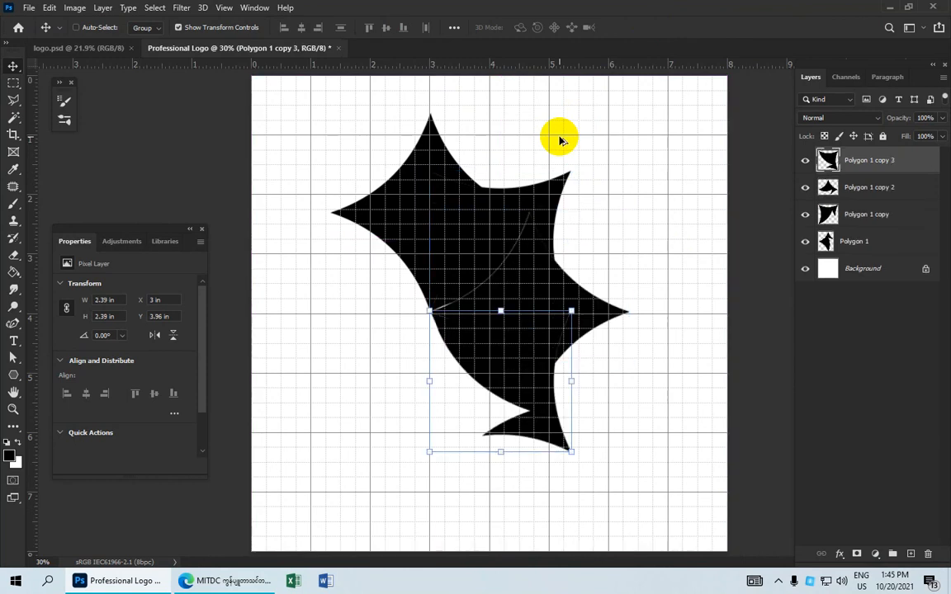
pyautogui.hotkey('ctrl', 'alt', 'shift', 't')
pyautogui.hotkey('ctrl', 'alt', 'shift', 't')
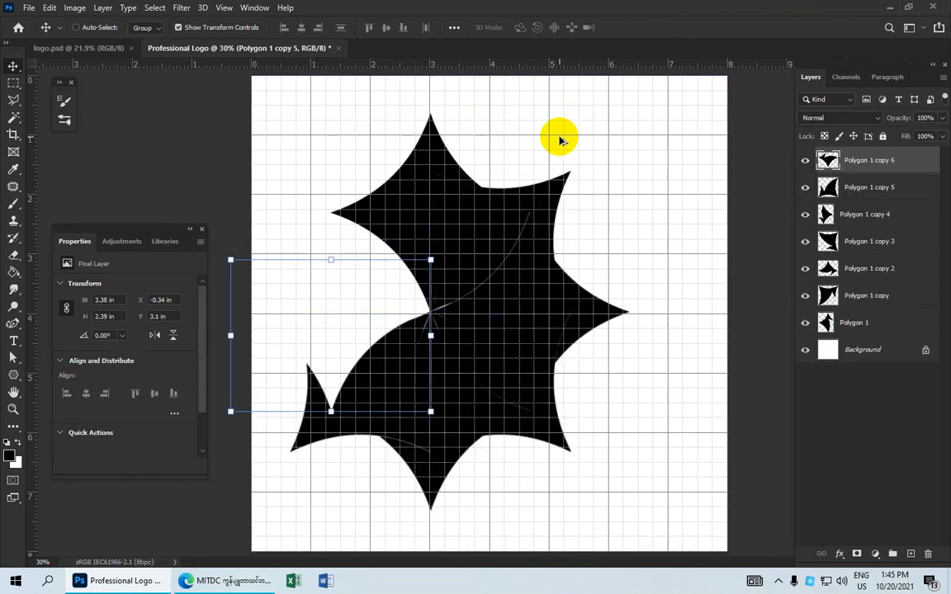
pyautogui.hotkey('ctrl', 'alt', 'shift', 't')
pyautogui.hotkey('ctrl', 'alt', 'shift', 't')
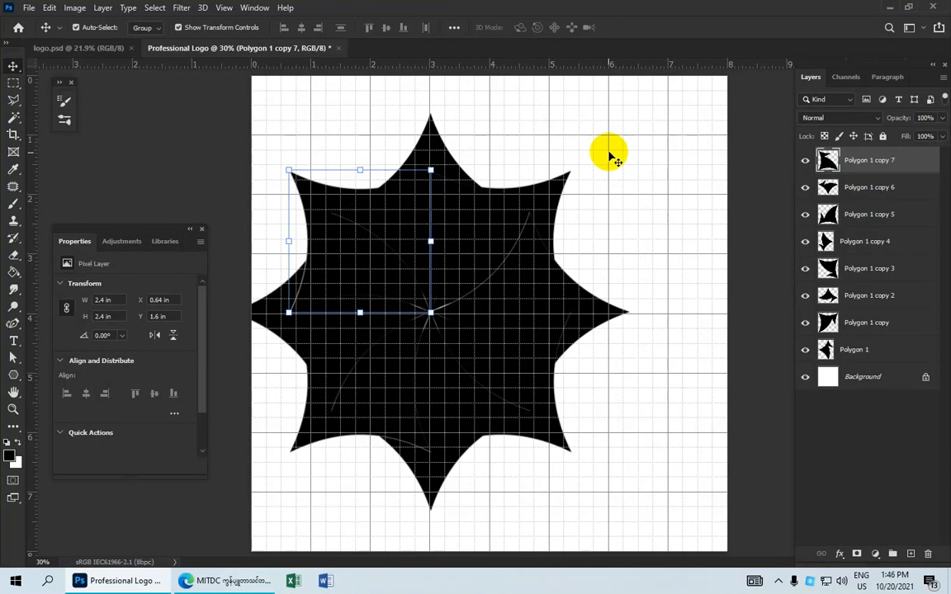
# Open the blending options of the Polygon 1 copy 7 layer and enable a Gradient Overlay
pyautogui.scroll(-3, 591, 145)
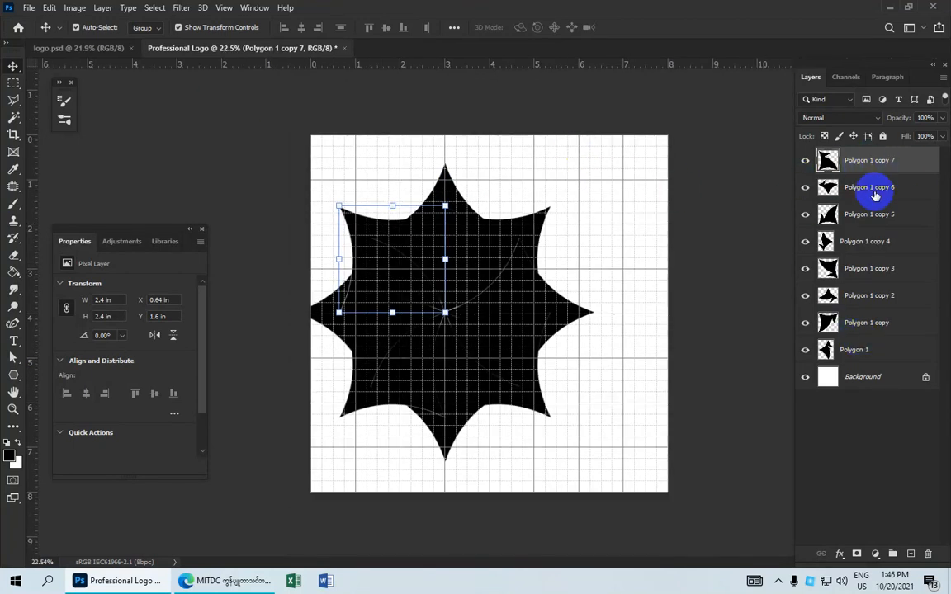
pyautogui.rightClick(892, 162)
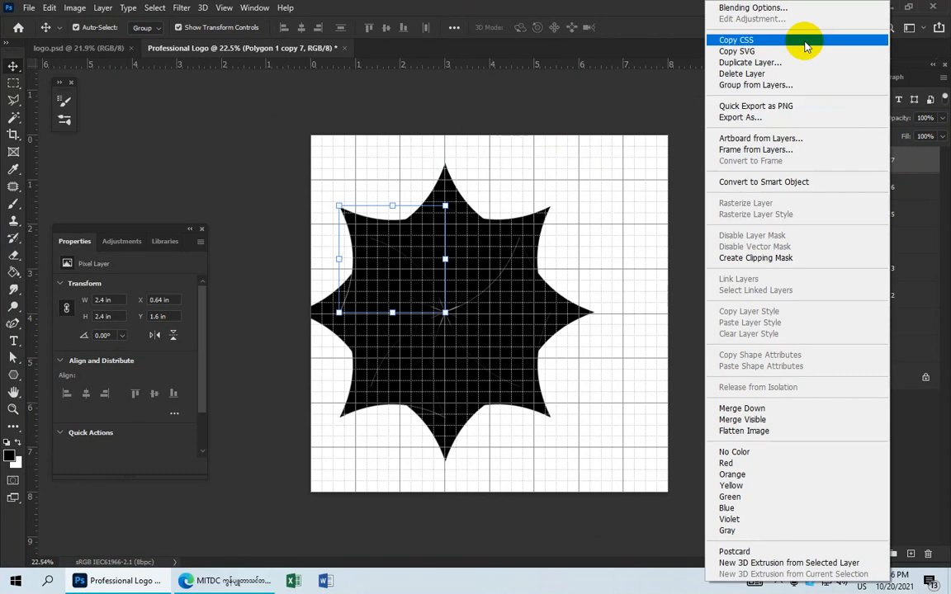
pyautogui.click(786, 10)
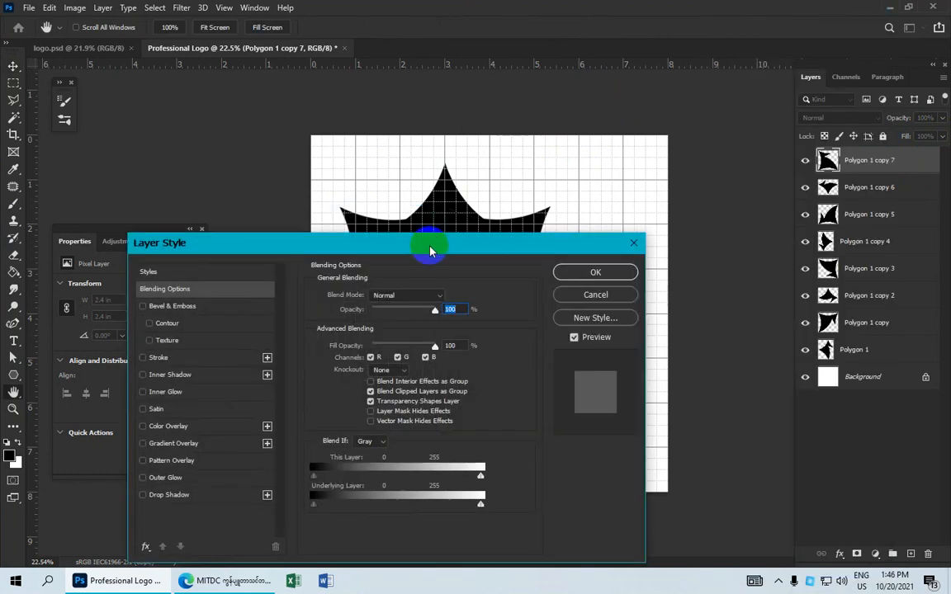
pyautogui.moveTo(424, 251); pyautogui.dragTo(850, 140)
pyautogui.moveTo(770, 138); pyautogui.dragTo(731, 78)
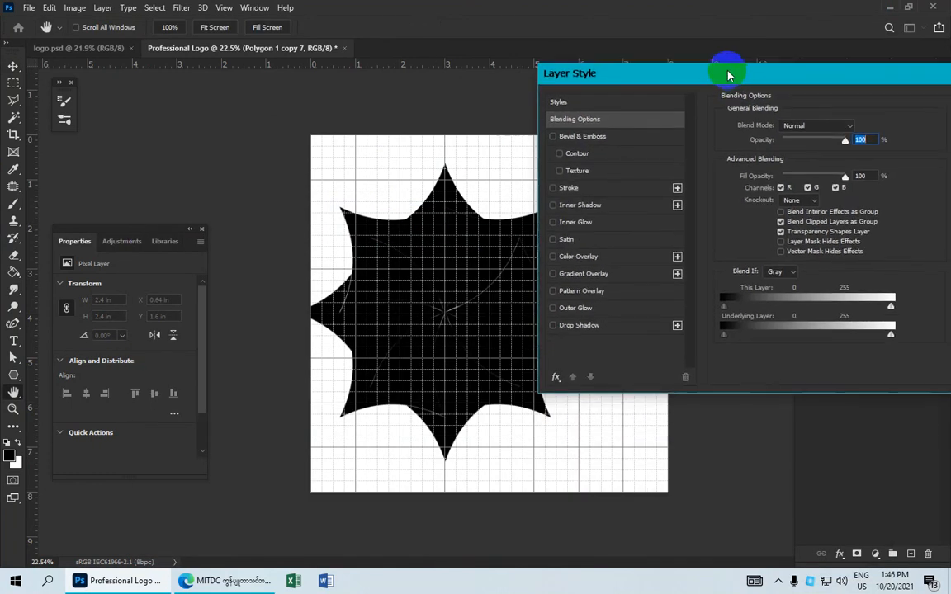
pyautogui.click(602, 279)
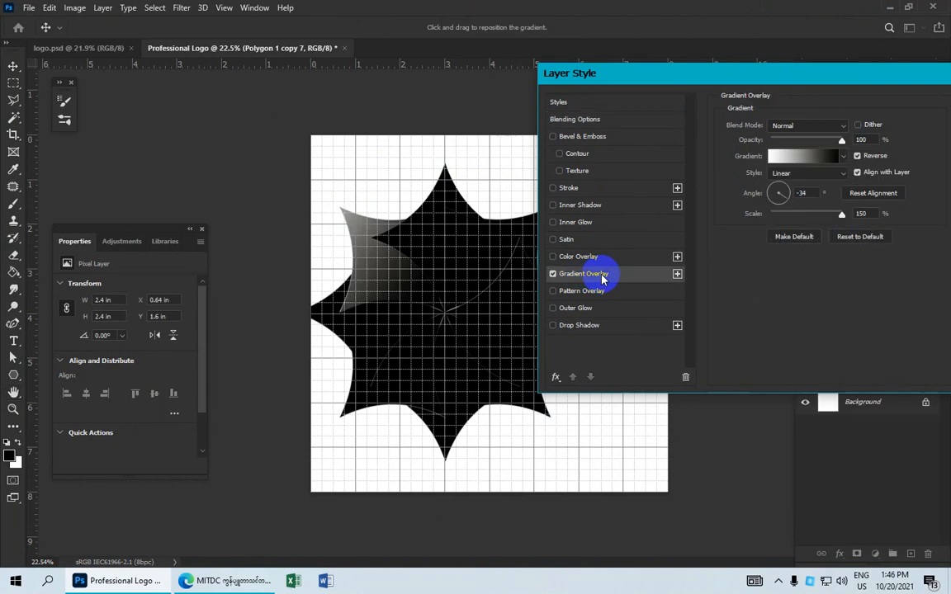
# Apply the two-tone black and green preset to the gradient and separate its middle colour stops to 48% and 51%
pyautogui.click(789, 161)
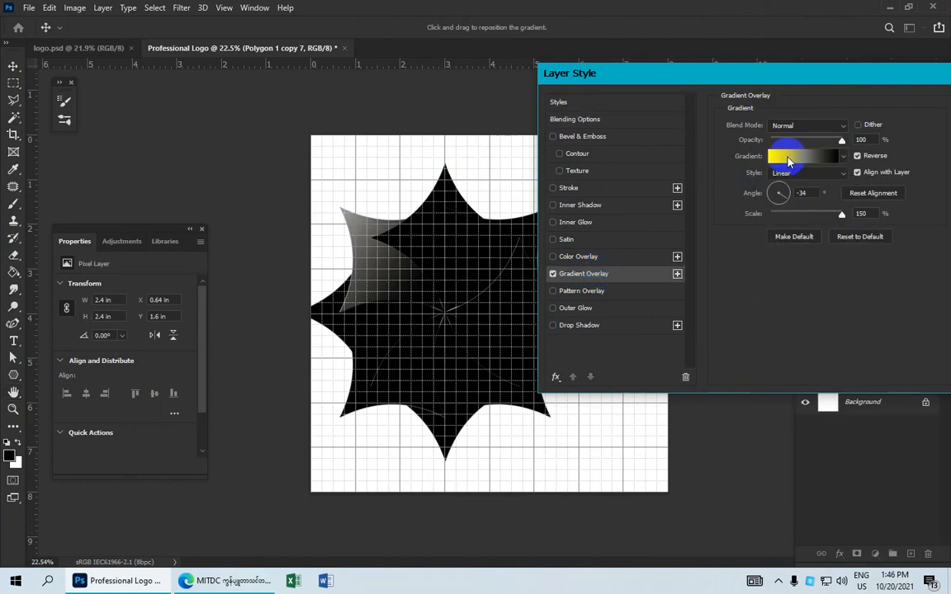
pyautogui.click(789, 161)
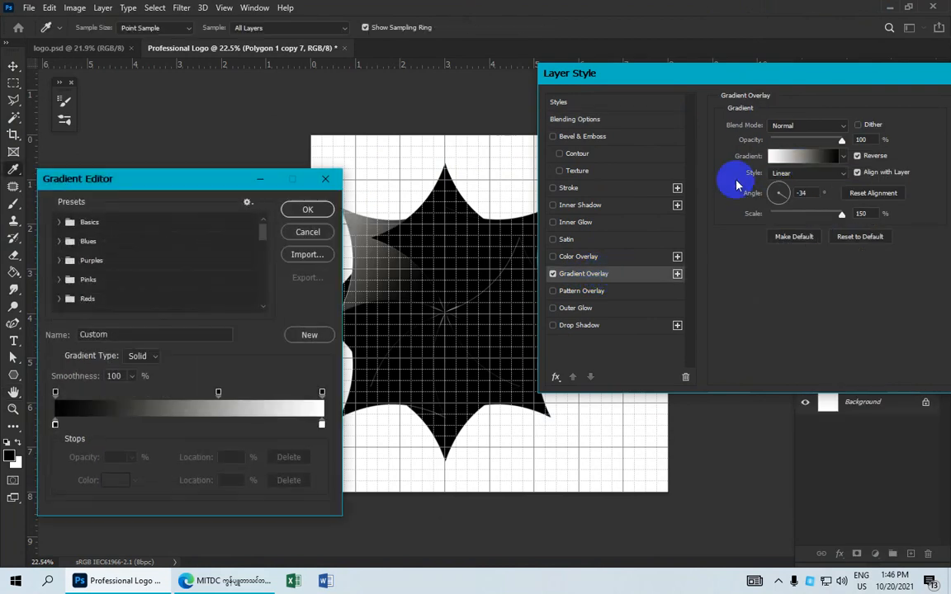
pyautogui.scroll(-10, 198, 265)
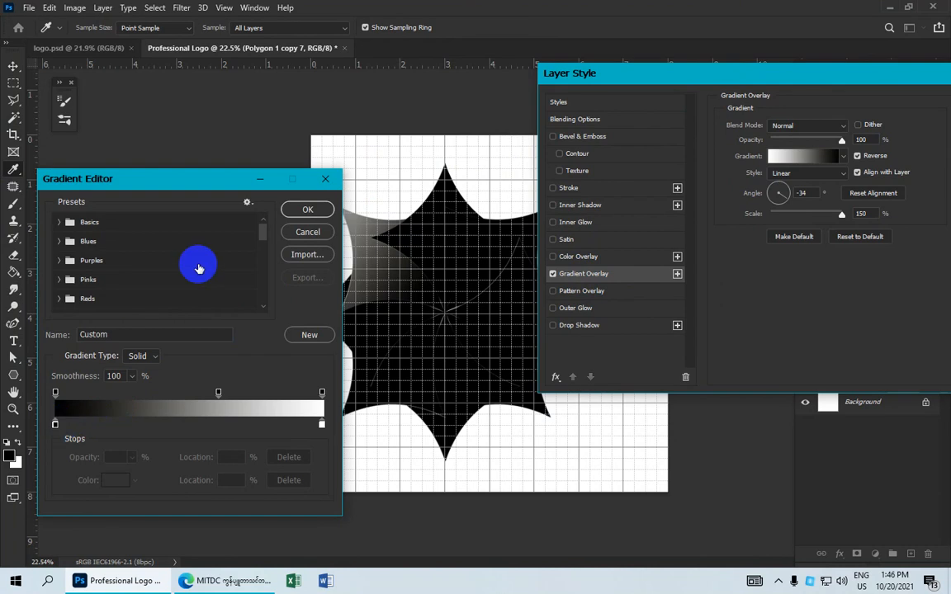
pyautogui.scroll(-1, 168, 294)
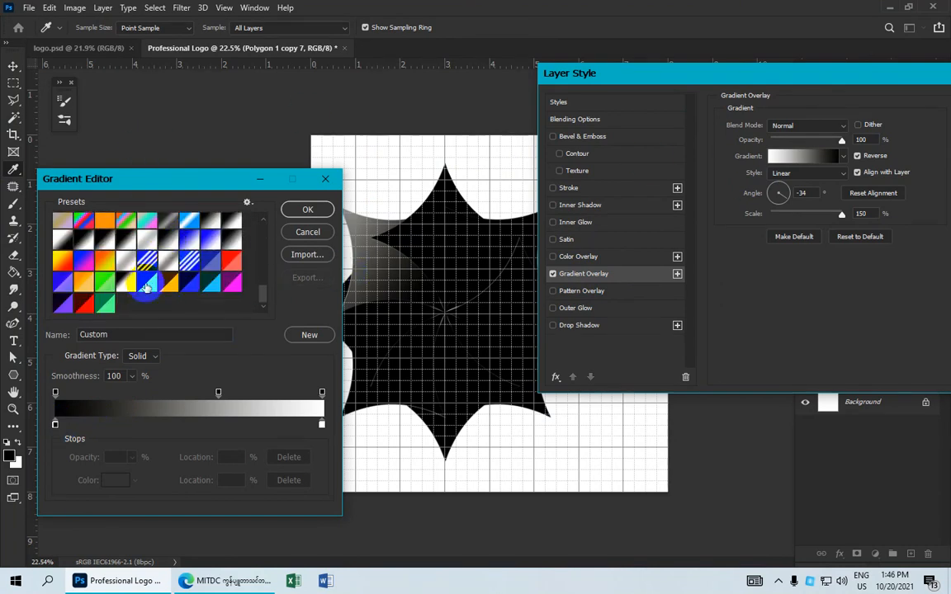
pyautogui.click(147, 283)
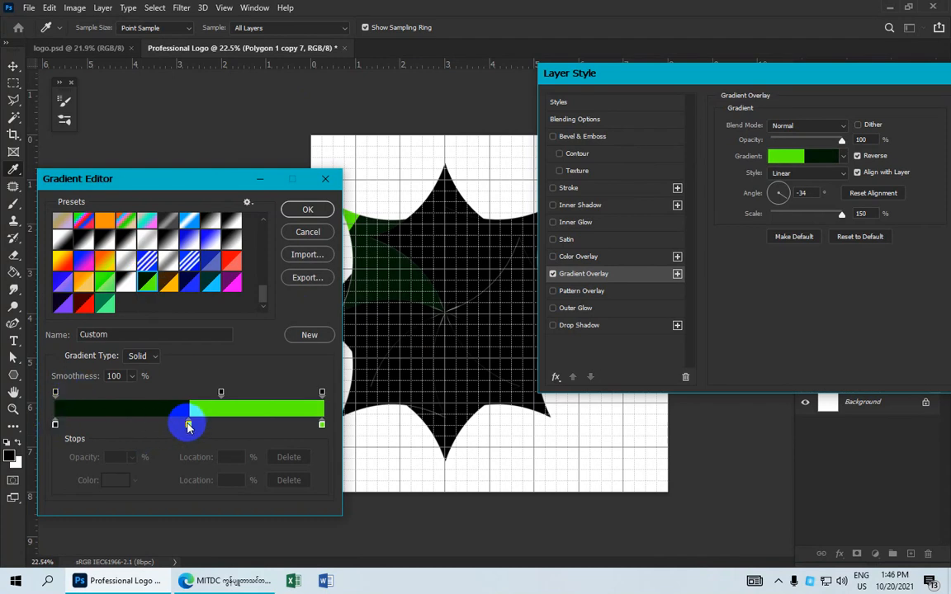
pyautogui.click(188, 425)
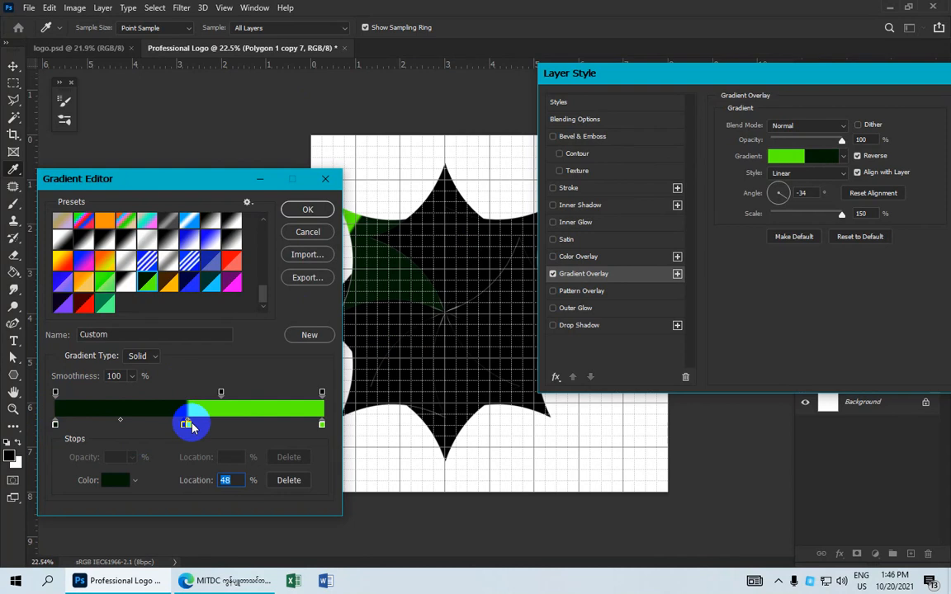
pyautogui.press('Return')
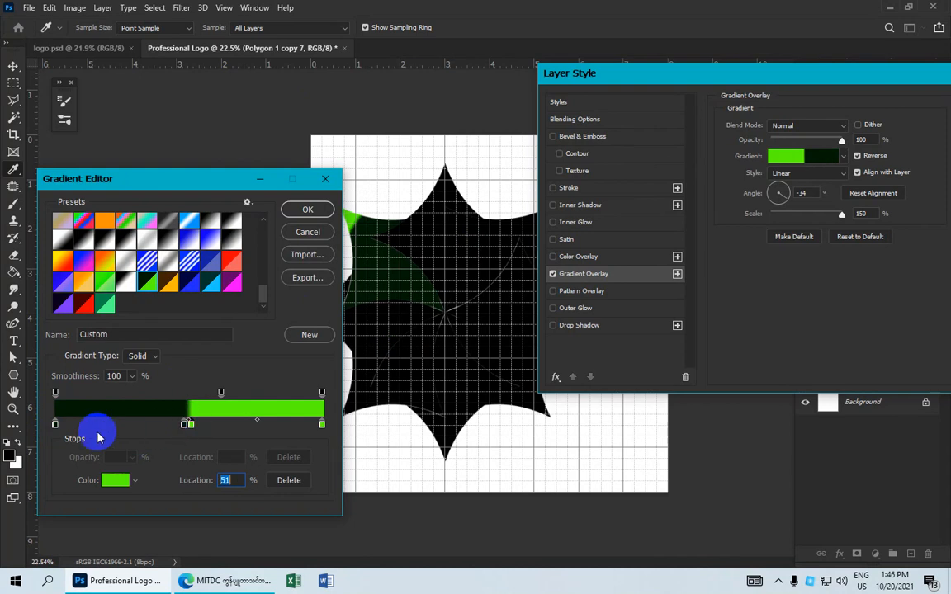
# Change the gradient's first colour stop, at 0%, to dark magenta #ad0072
pyautogui.click(55, 426)
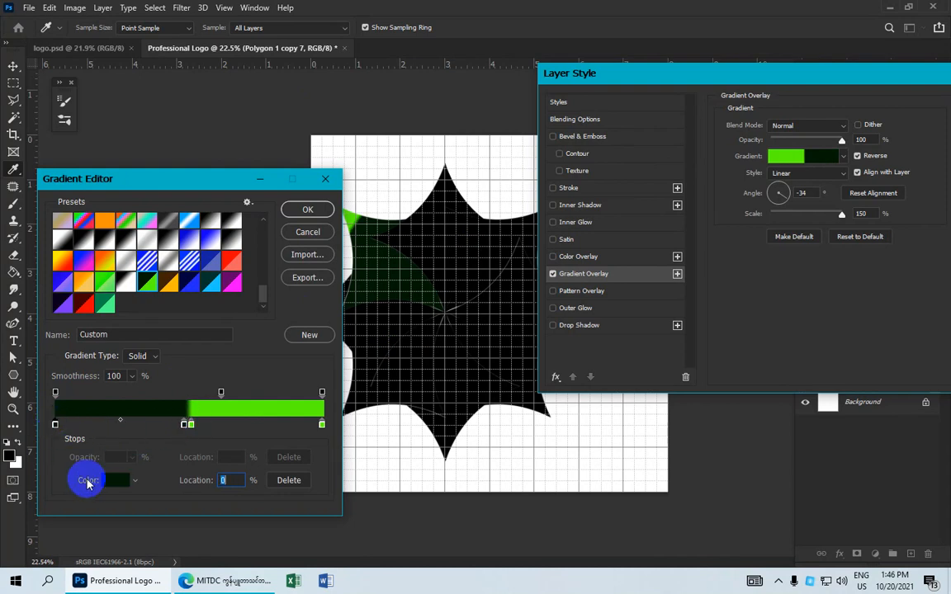
pyautogui.click(107, 479)
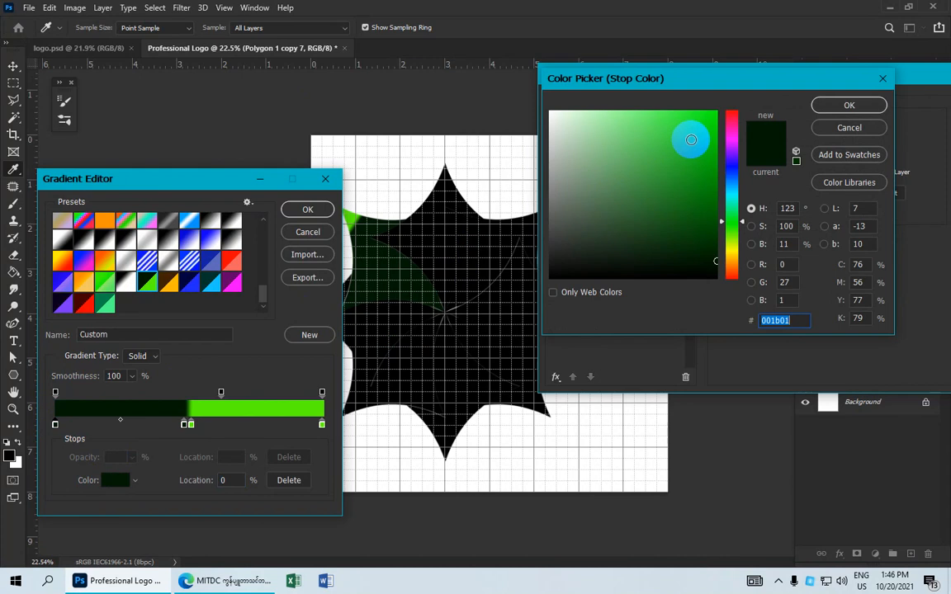
pyautogui.click(731, 132)
pyautogui.moveTo(703, 134)
pyautogui.mouseDown()
pyautogui.moveTo(692, 129)
pyautogui.moveTo(720, 169)
pyautogui.mouseUp()
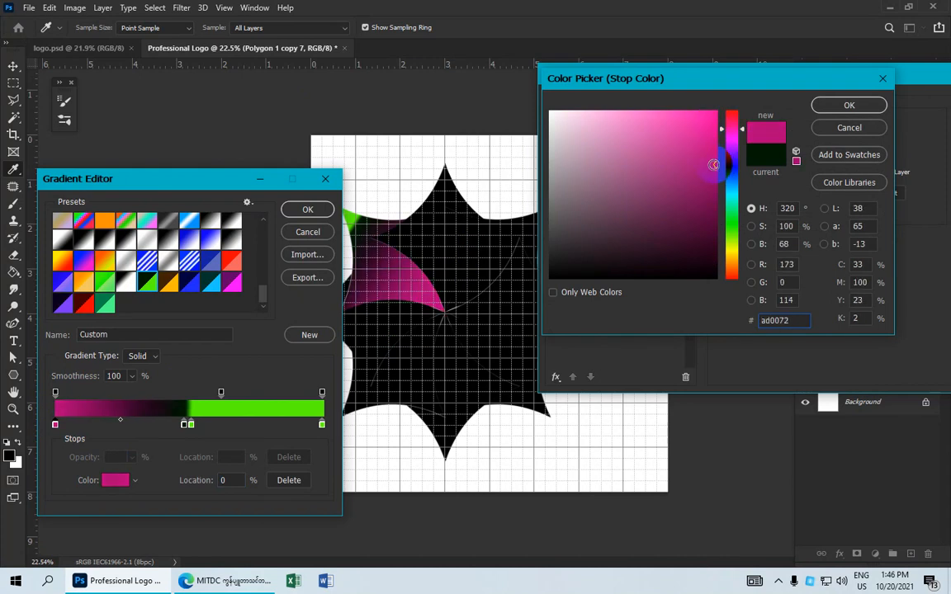
pyautogui.click(825, 105)
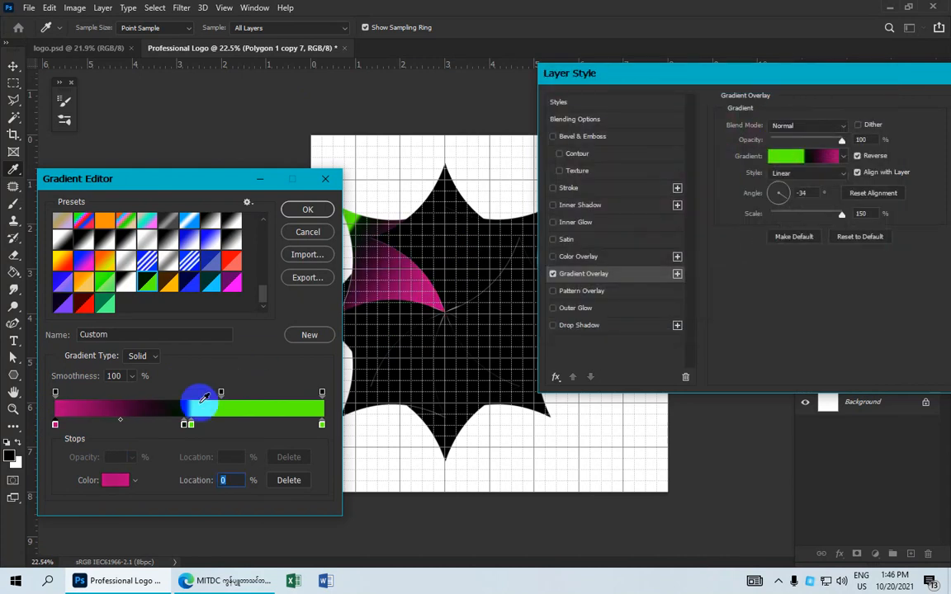
pyautogui.moveTo(185, 424); pyautogui.dragTo(192, 382)
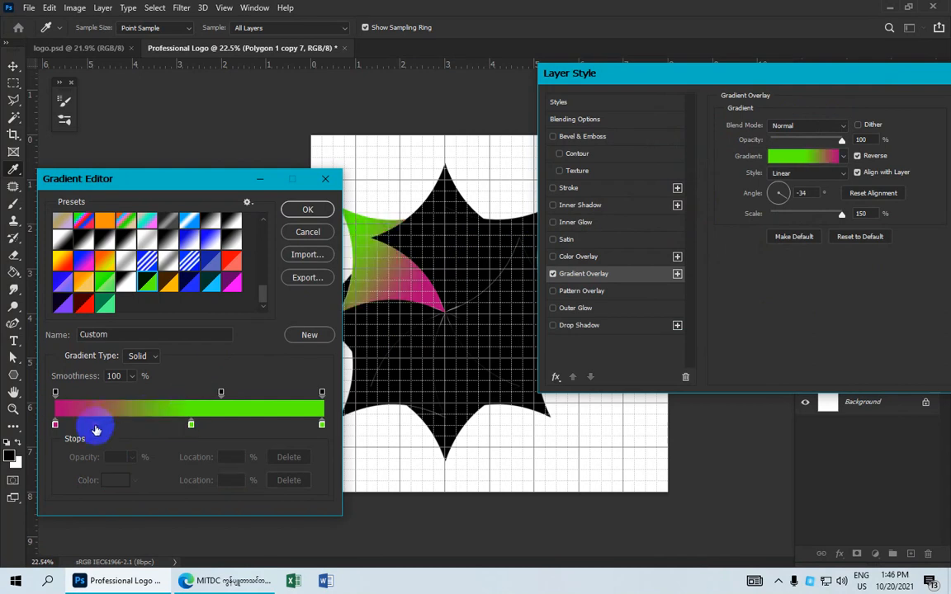
pyautogui.moveTo(79, 423); pyautogui.dragTo(150, 378)
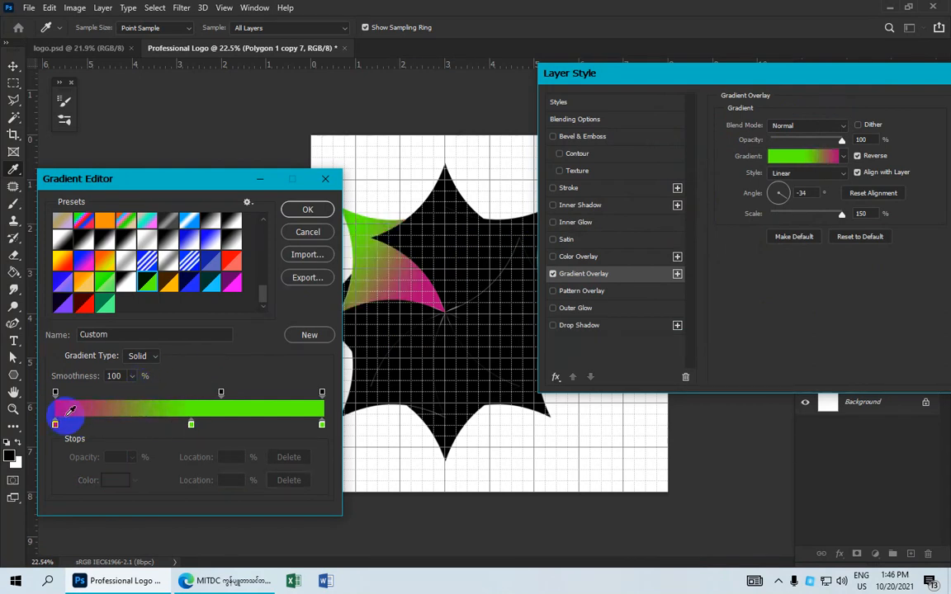
pyautogui.moveTo(61, 421); pyautogui.dragTo(191, 421)
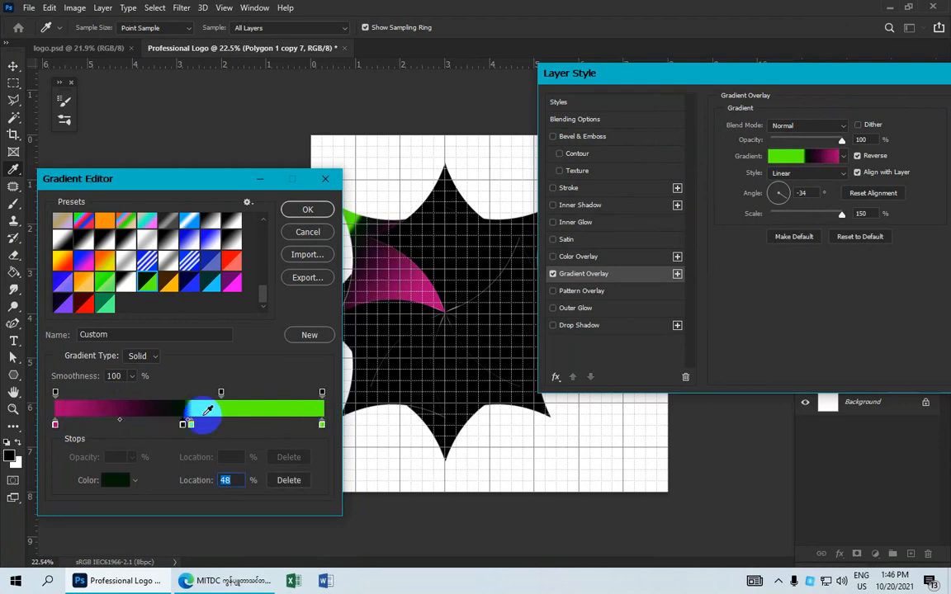
# Change the gradient's colour stop at 51% to pink #ff5ff2
pyautogui.click(189, 423)
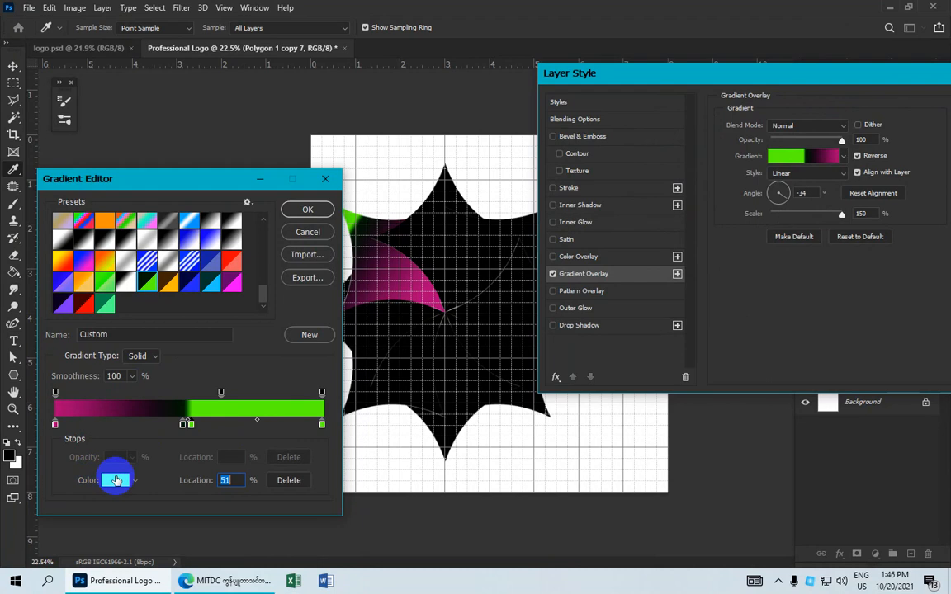
pyautogui.click(115, 480)
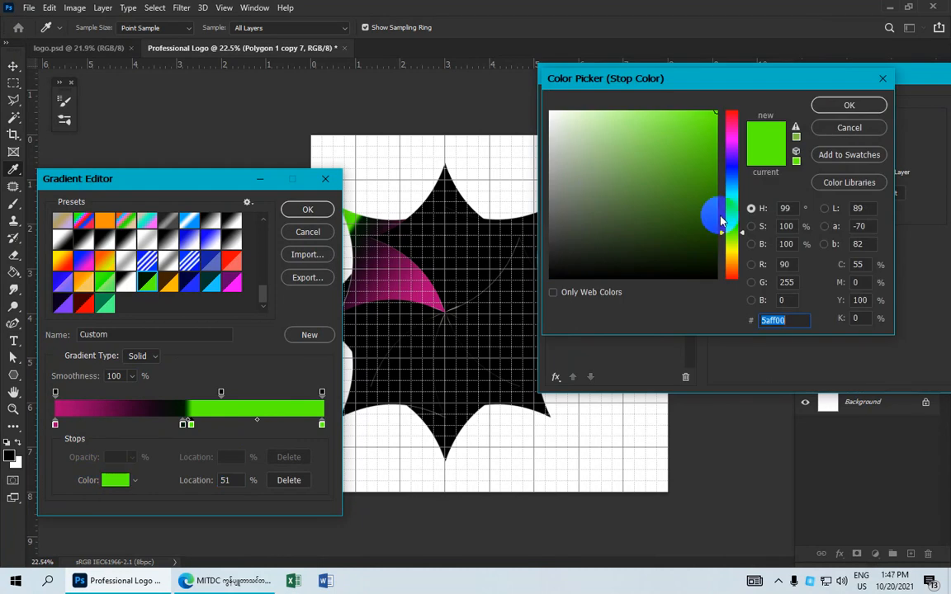
pyautogui.click(730, 154)
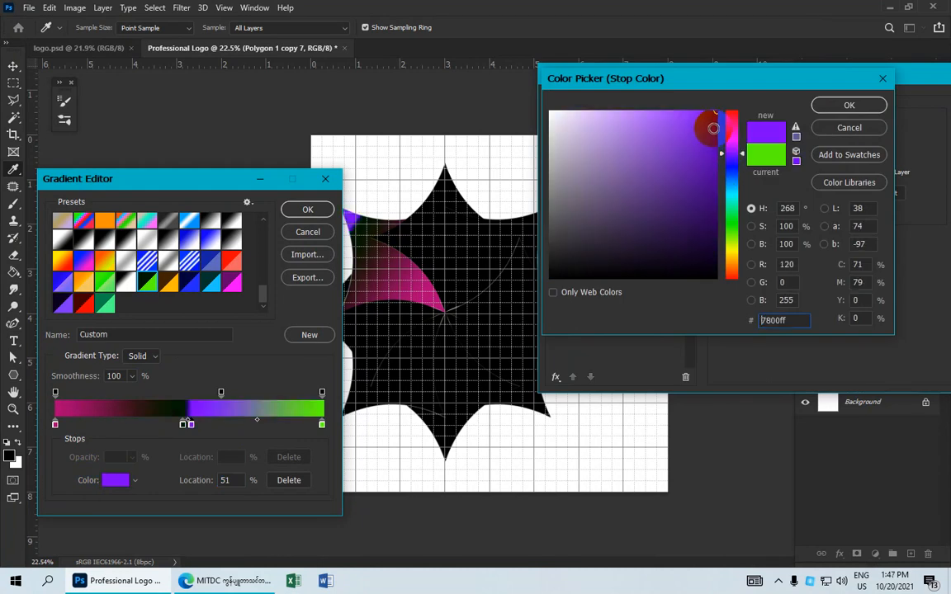
pyautogui.click(730, 136)
pyautogui.moveTo(711, 132)
pyautogui.mouseDown()
pyautogui.moveTo(692, 102)
pyautogui.moveTo(703, 111)
pyautogui.moveTo(682, 122)
pyautogui.moveTo(655, 110)
pyautogui.mouseUp()
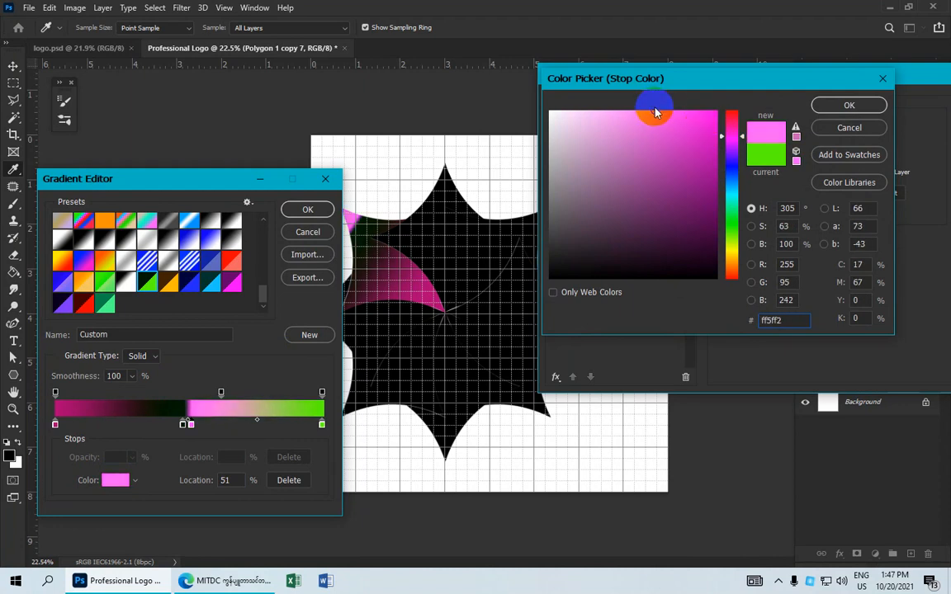
pyautogui.click(822, 104)
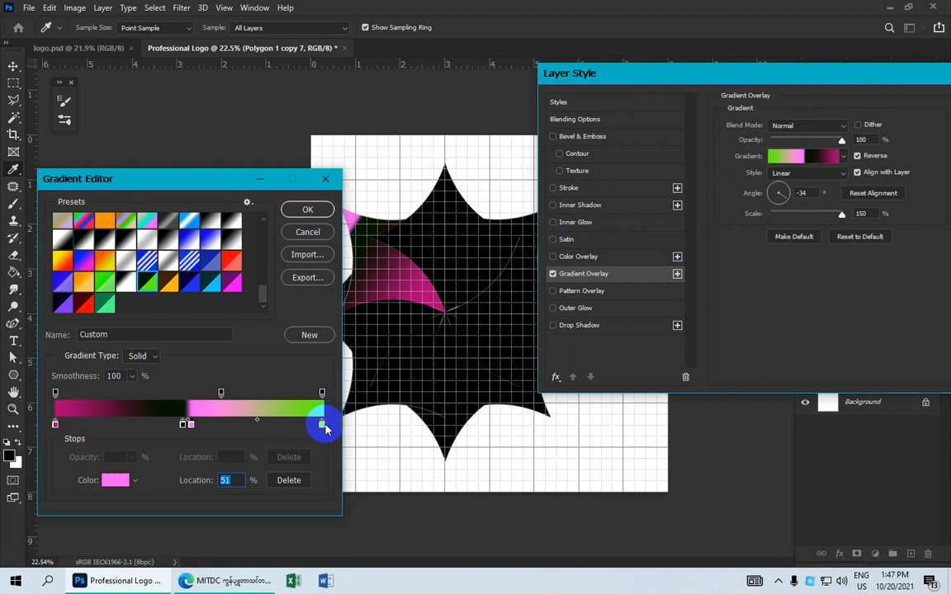
# Change the gradient's end colour stop, at 100%, to light pink #f478f9
pyautogui.click(322, 425)
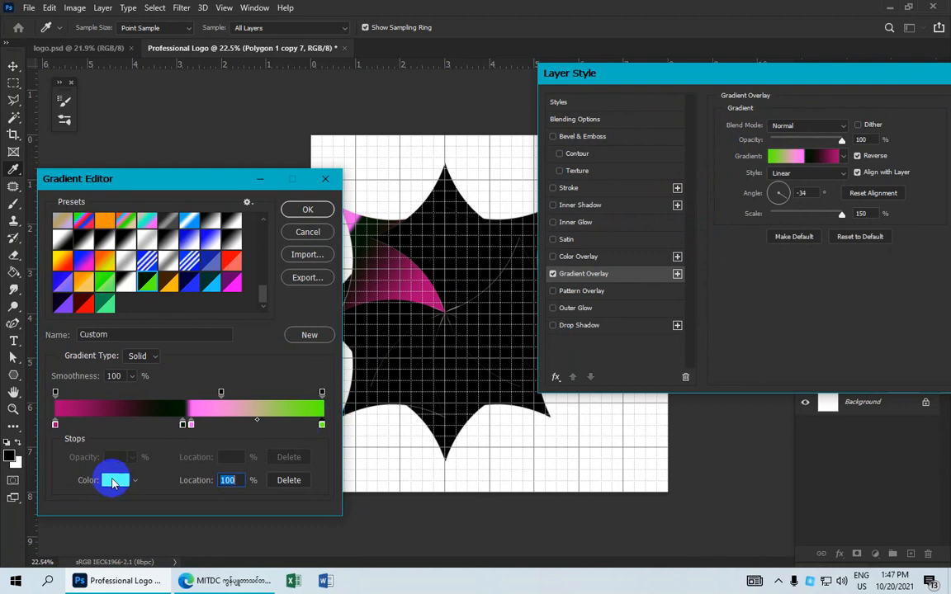
pyautogui.click(115, 482)
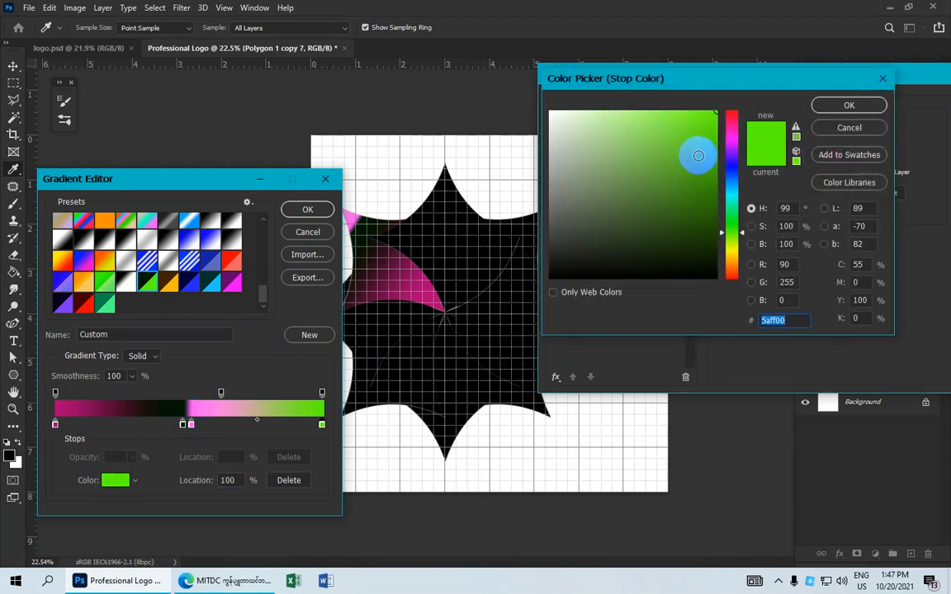
pyautogui.click(731, 140)
pyautogui.click(636, 115)
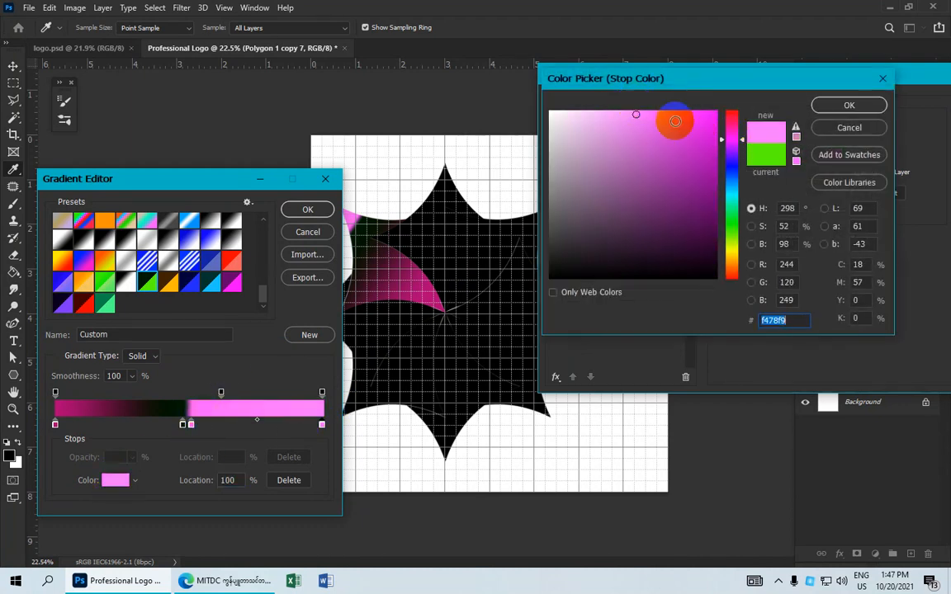
pyautogui.click(849, 106)
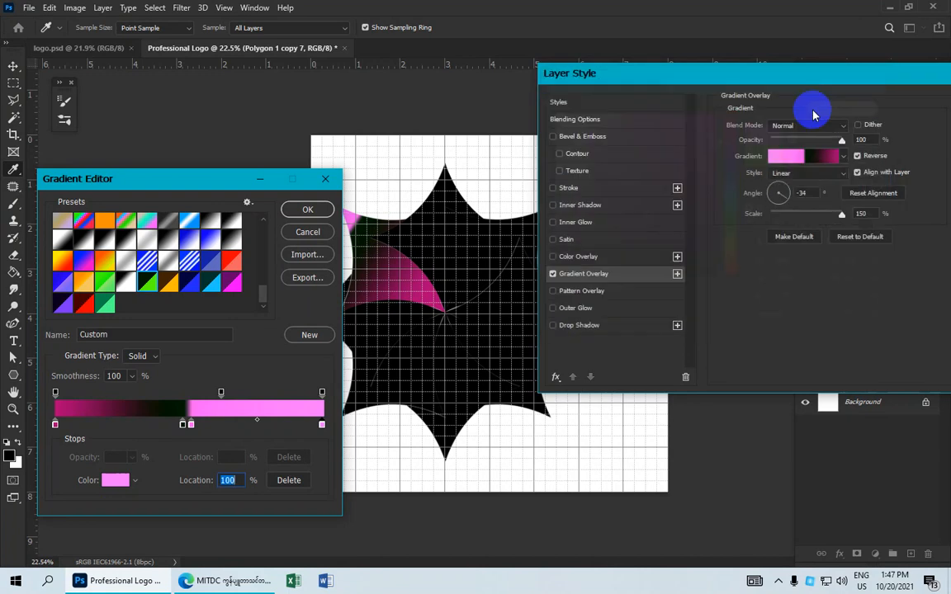
# Replace the dark green colour stop at 48% with a new stop of the same colour and location
pyautogui.moveTo(173, 424); pyautogui.dragTo(179, 388)
pyautogui.click(71, 427)
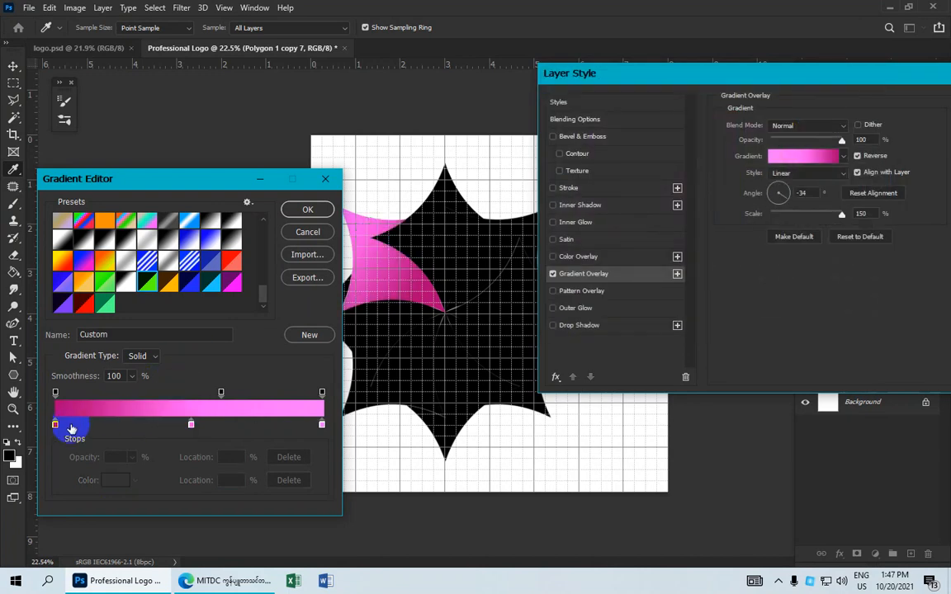
pyautogui.doubleClick(70, 424)
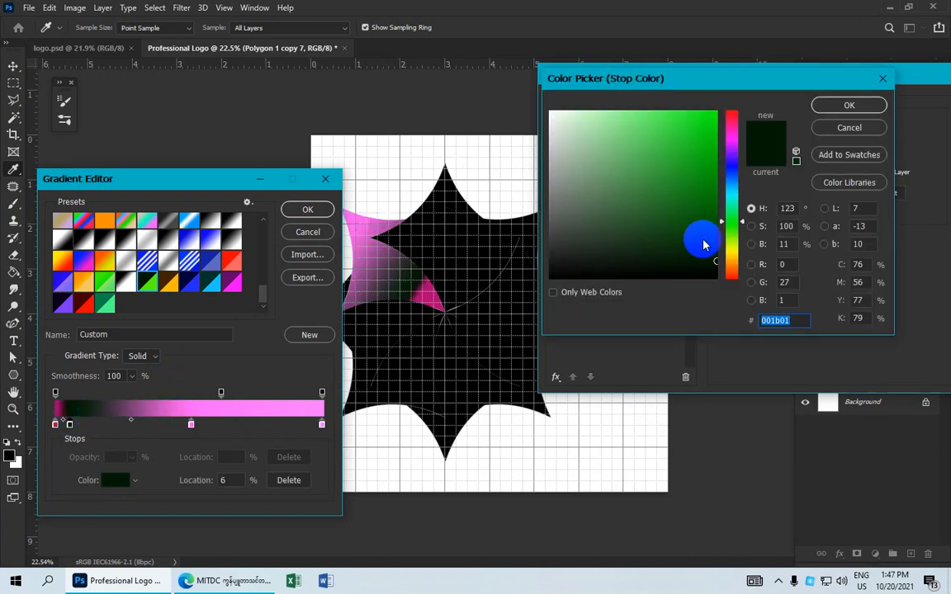
pyautogui.click(848, 128)
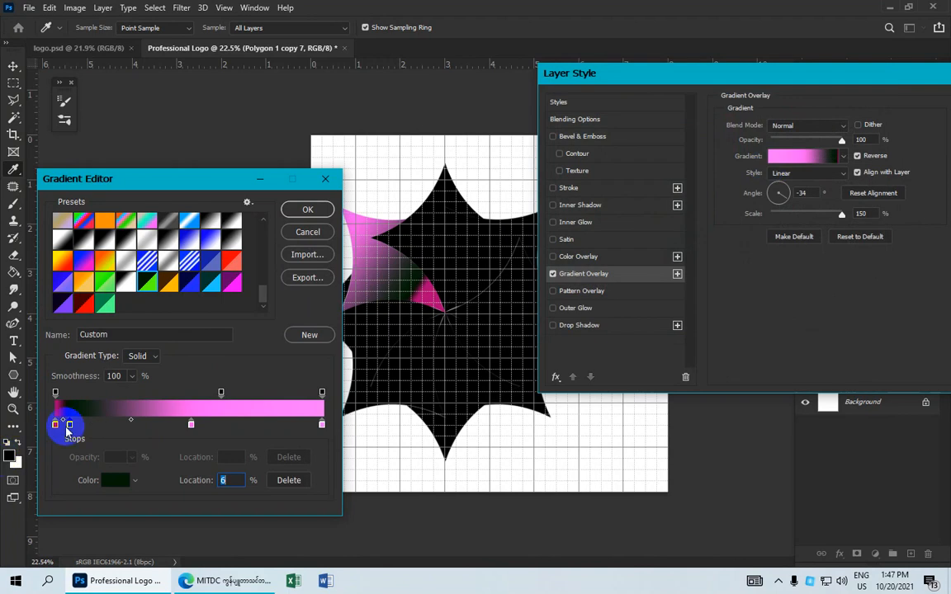
pyautogui.moveTo(71, 427); pyautogui.dragTo(184, 426)
# Change the gradient's dark green colour stop at 48% to magenta #cf01d1
pyautogui.click(116, 482)
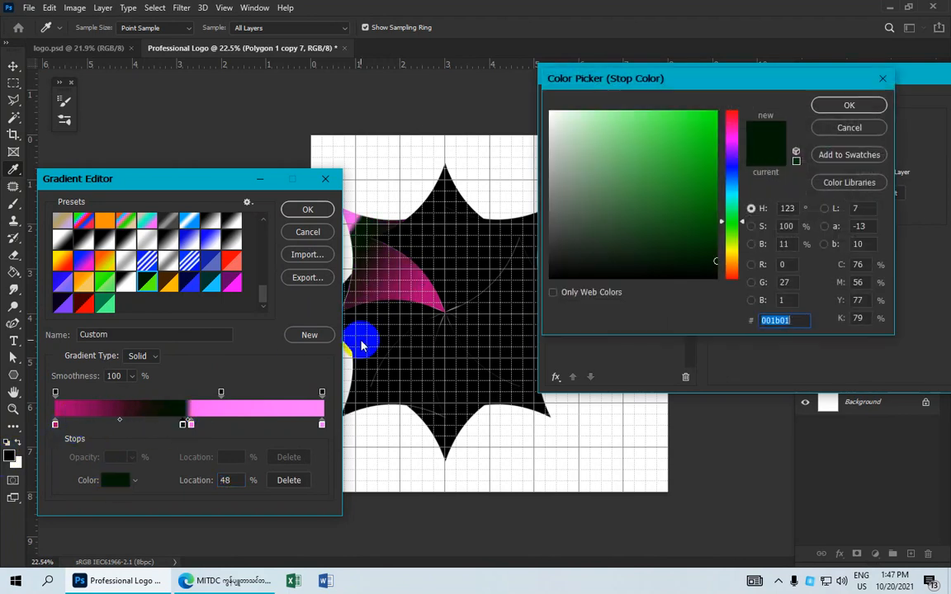
pyautogui.moveTo(731, 145)
pyautogui.mouseDown()
pyautogui.moveTo(708, 134)
pyautogui.moveTo(716, 141)
pyautogui.mouseUp()
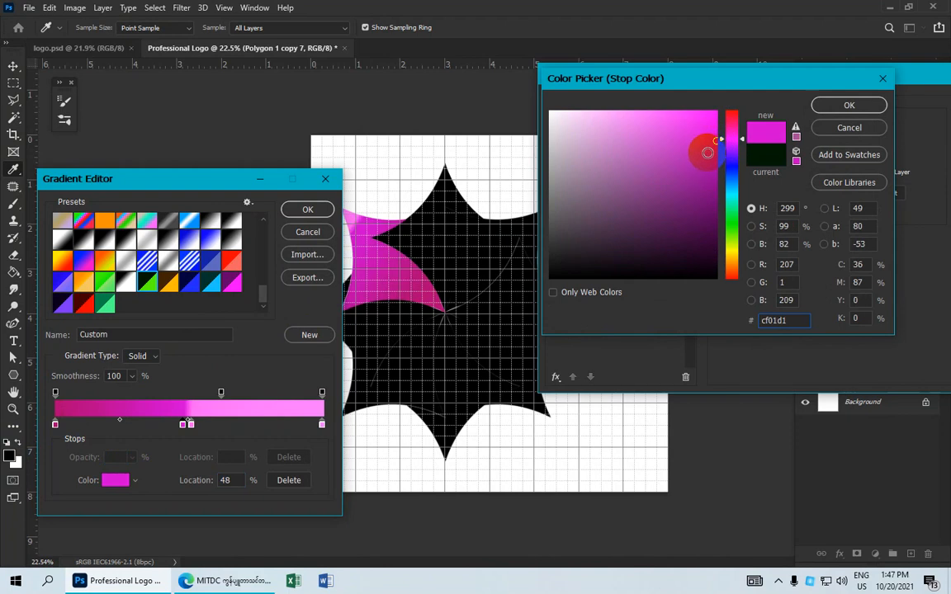
pyautogui.click(828, 114)
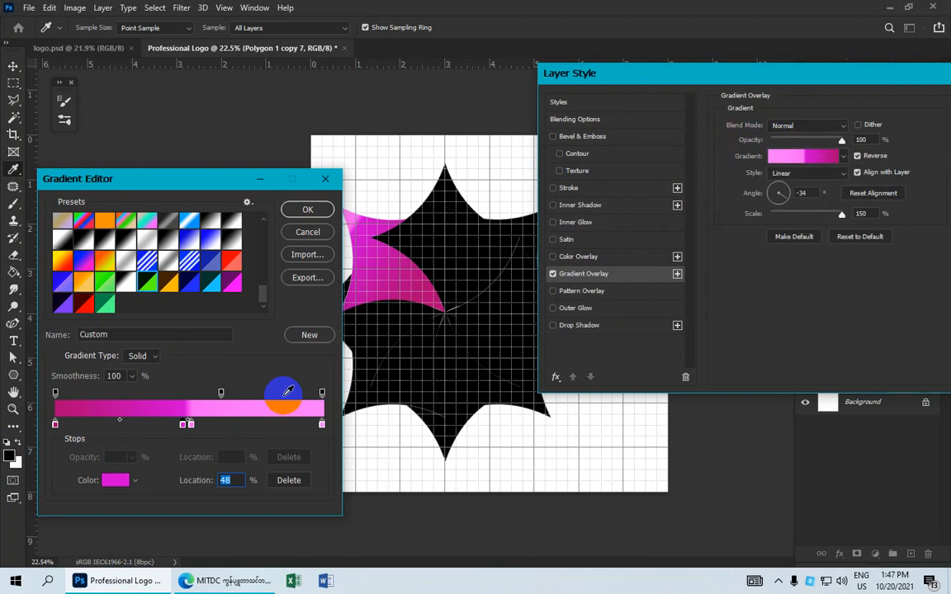
# Set the magenta stop's location to 50% for a sharp edge against the pink and accept the edited gradient
pyautogui.click(184, 425)
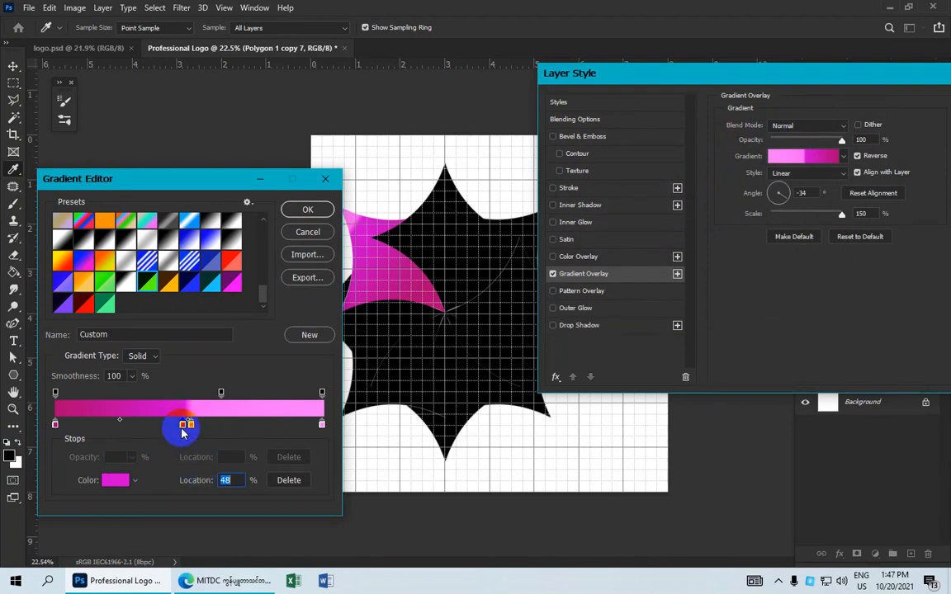
pyautogui.click(231, 479)
pyautogui.moveTo(231, 479); pyautogui.dragTo(210, 482)
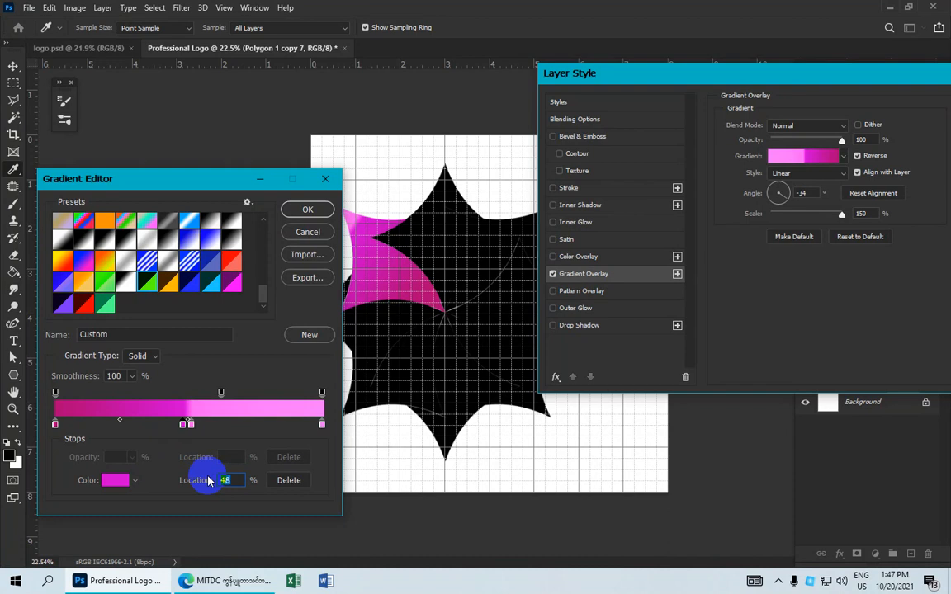
pyautogui.write('50')
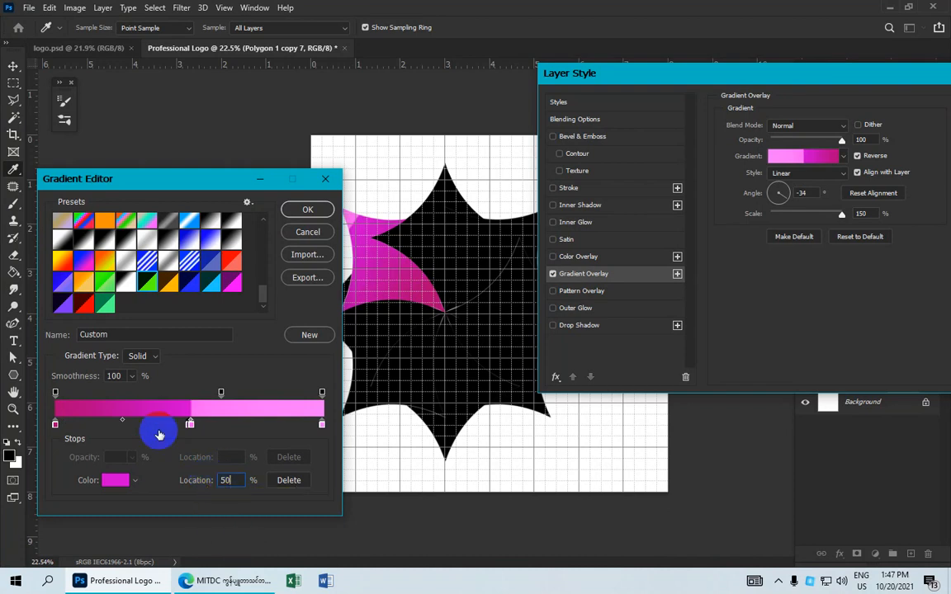
pyautogui.click(190, 424)
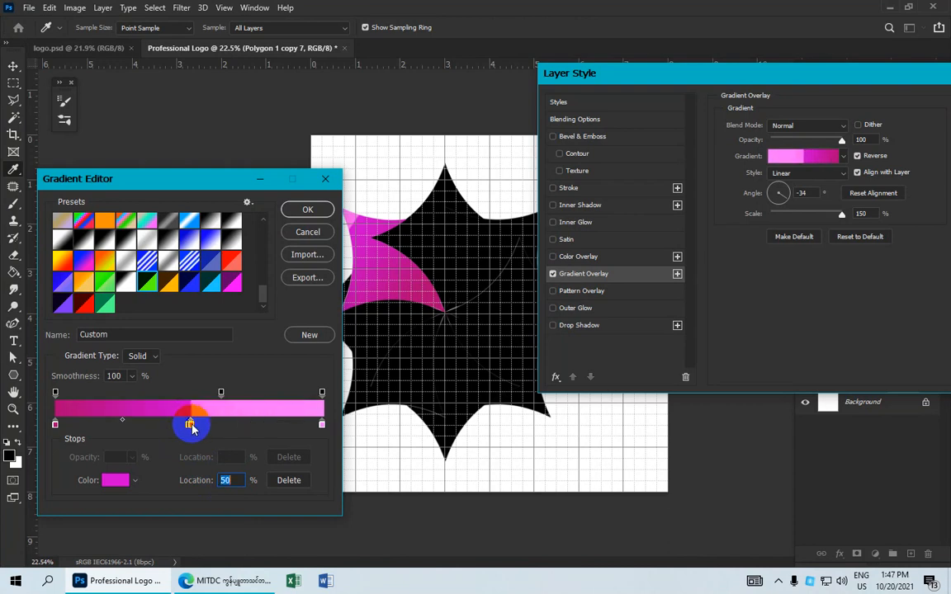
pyautogui.click(322, 425)
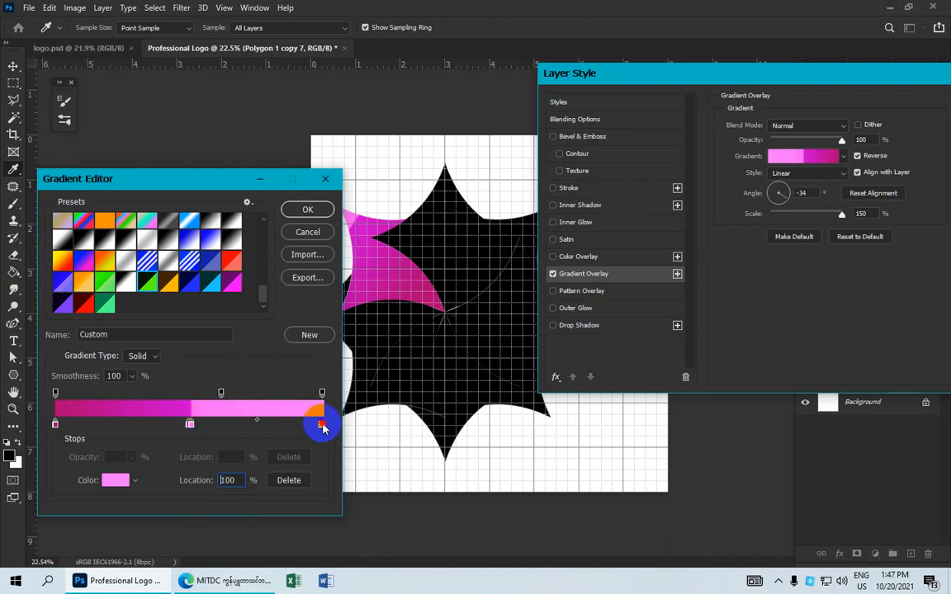
pyautogui.click(190, 426)
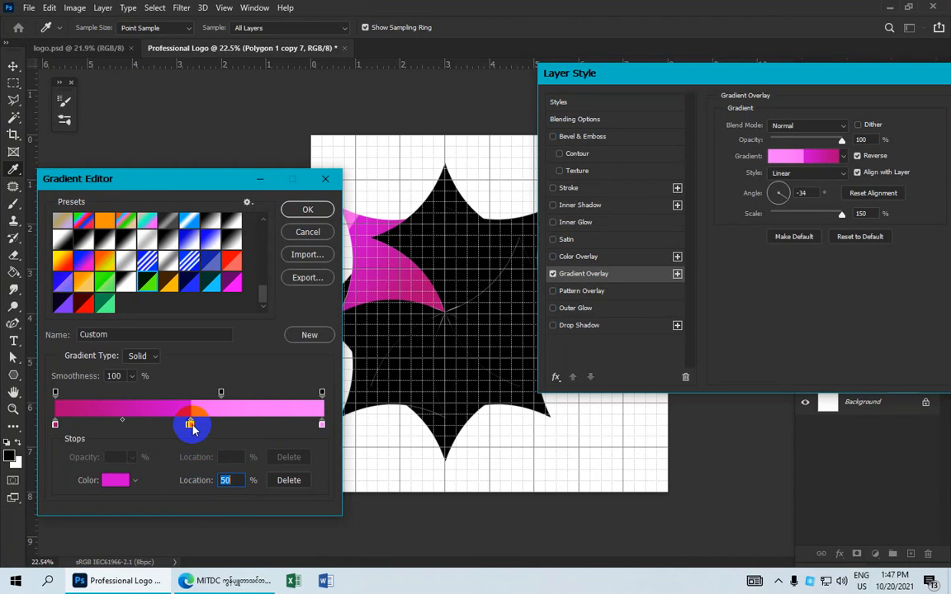
pyautogui.moveTo(192, 427); pyautogui.dragTo(190, 427)
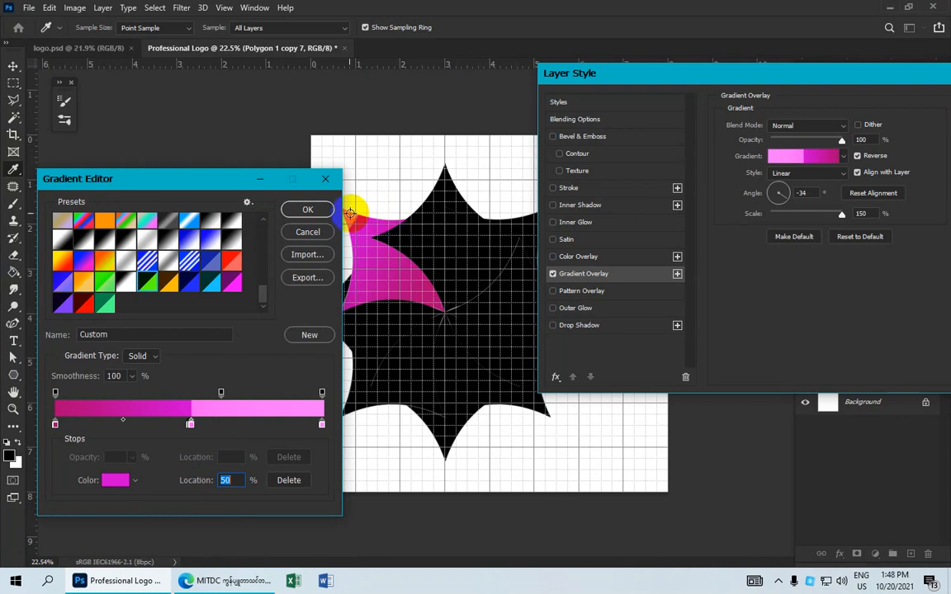
pyautogui.click(301, 210)
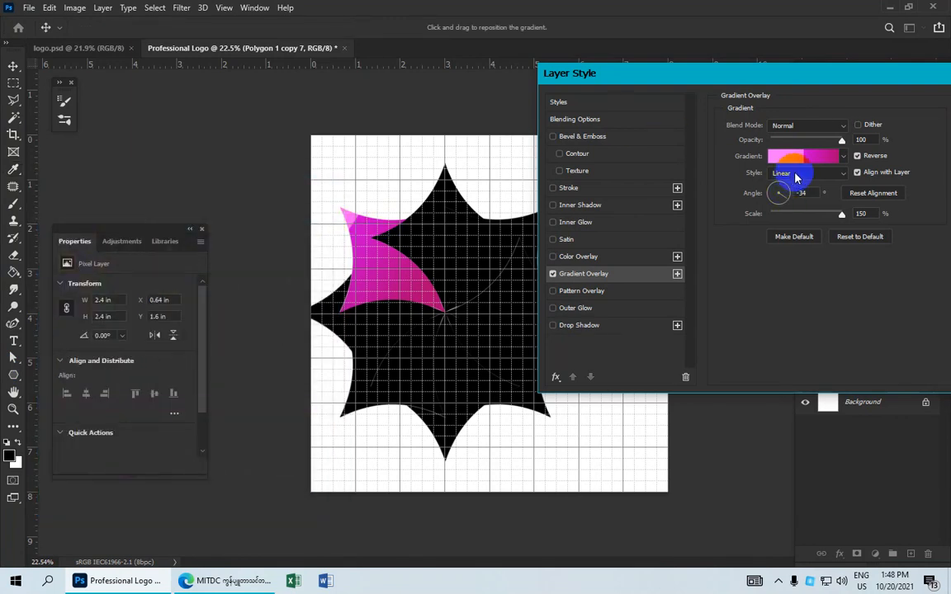
# Reset the gradient overlay's alignment, keeping the Linear style, full opacity and Normal blend mode
pyautogui.click(859, 194)
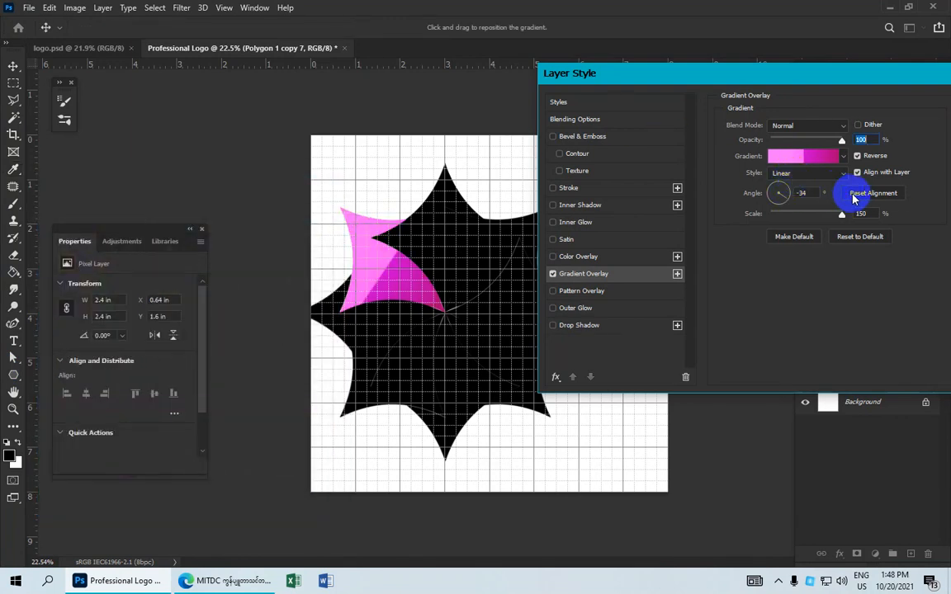
pyautogui.click(789, 174)
pyautogui.click(794, 184)
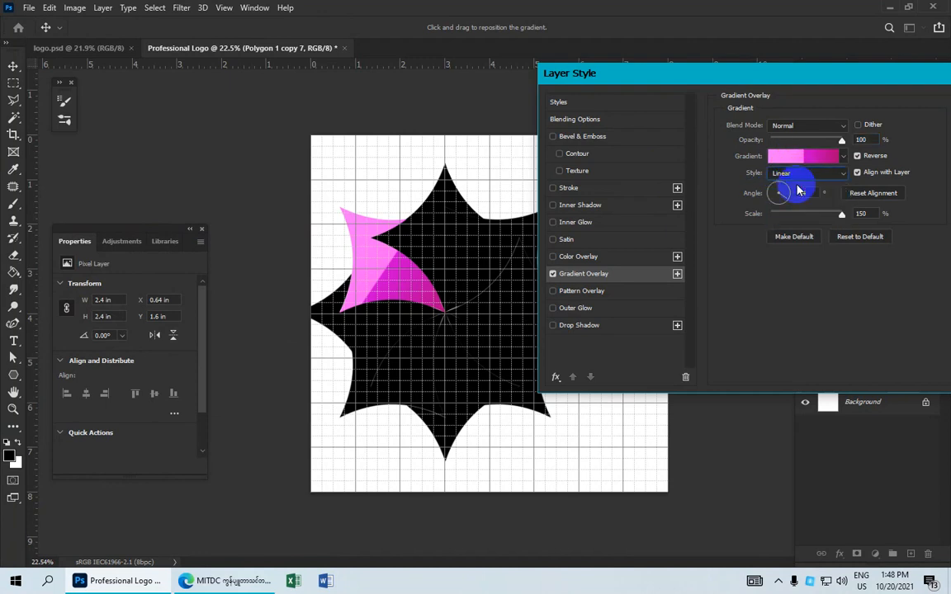
pyautogui.click(842, 138)
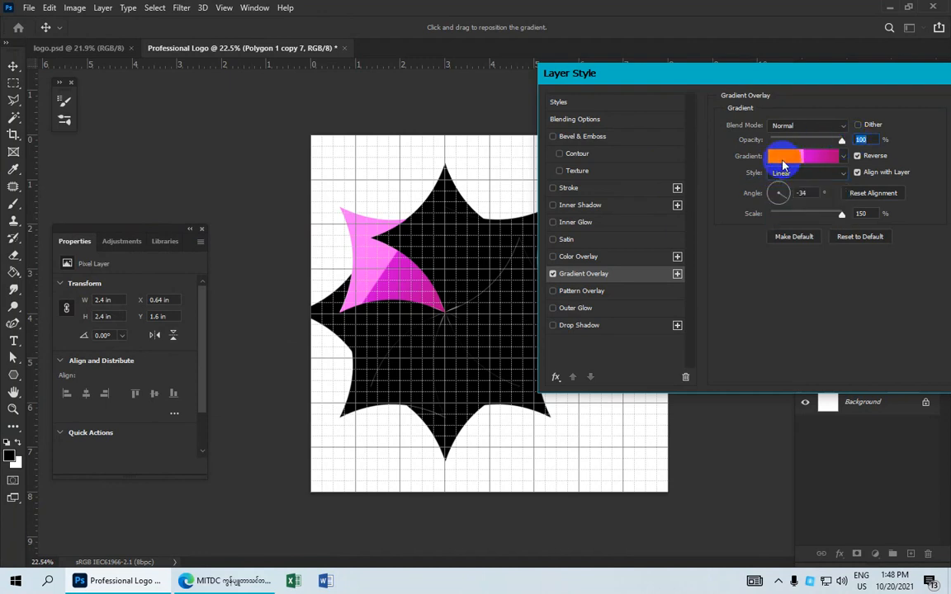
pyautogui.click(783, 128)
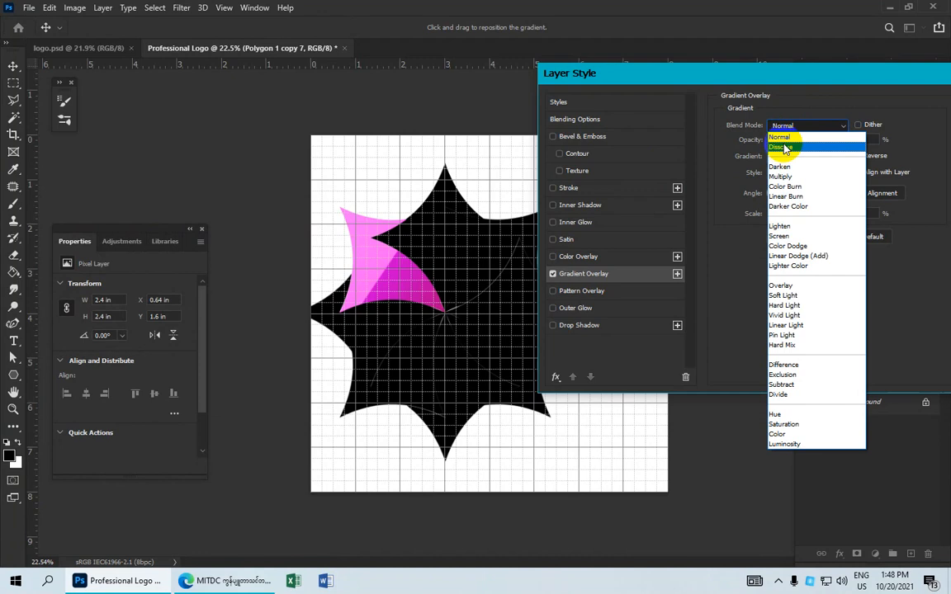
pyautogui.click(784, 140)
# Rotate the gradient overlay to about -132° and reposition it so its colour edge runs diagonally from the shape's outer tip to the star's centre
pyautogui.moveTo(779, 191)
pyautogui.mouseDown()
pyautogui.moveTo(786, 197)
pyautogui.moveTo(774, 203)
pyautogui.mouseUp()
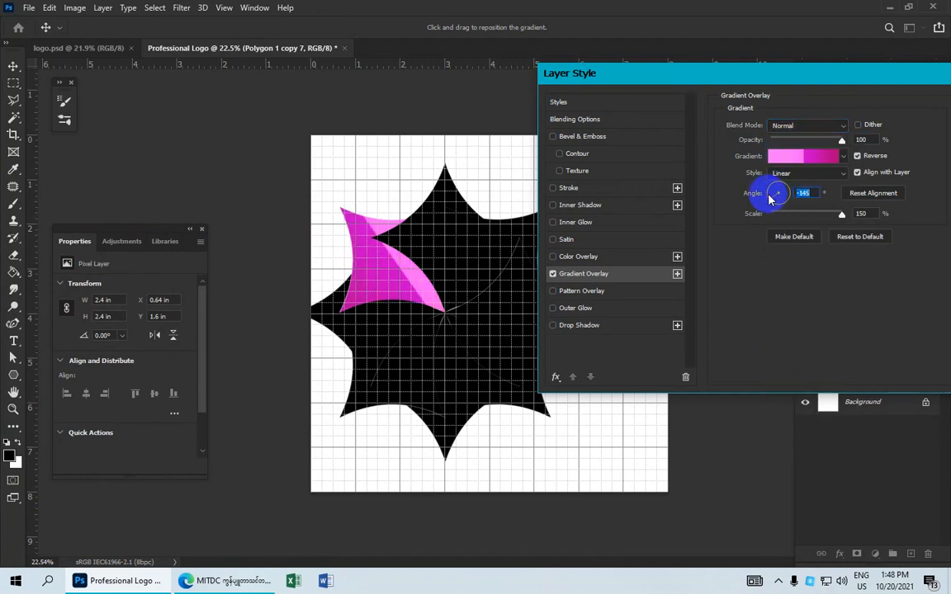
pyautogui.moveTo(770, 201); pyautogui.dragTo(775, 207)
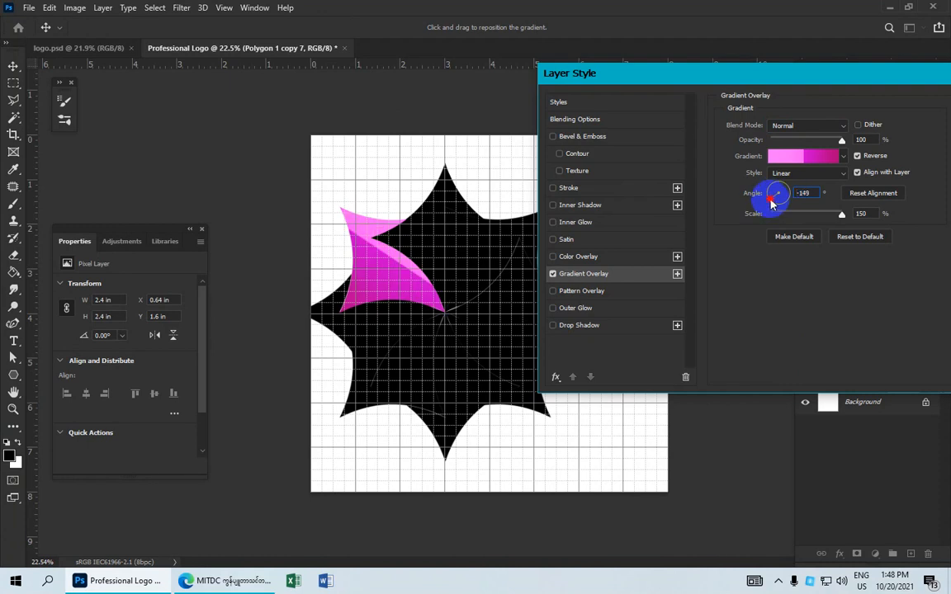
pyautogui.moveTo(770, 200); pyautogui.dragTo(772, 204)
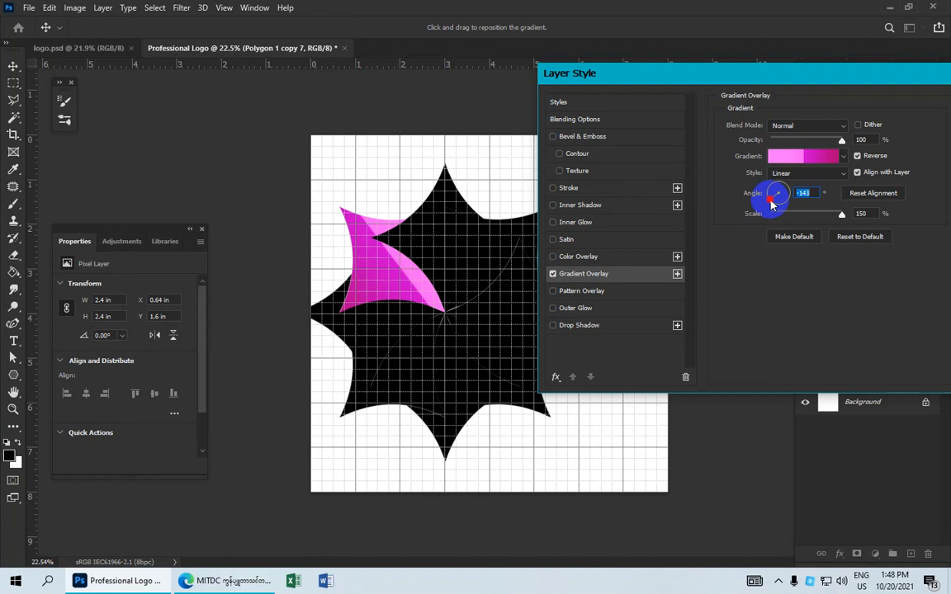
pyautogui.moveTo(363, 224)
pyautogui.mouseDown()
pyautogui.moveTo(388, 235)
pyautogui.moveTo(387, 249)
pyautogui.moveTo(380, 233)
pyautogui.mouseUp()
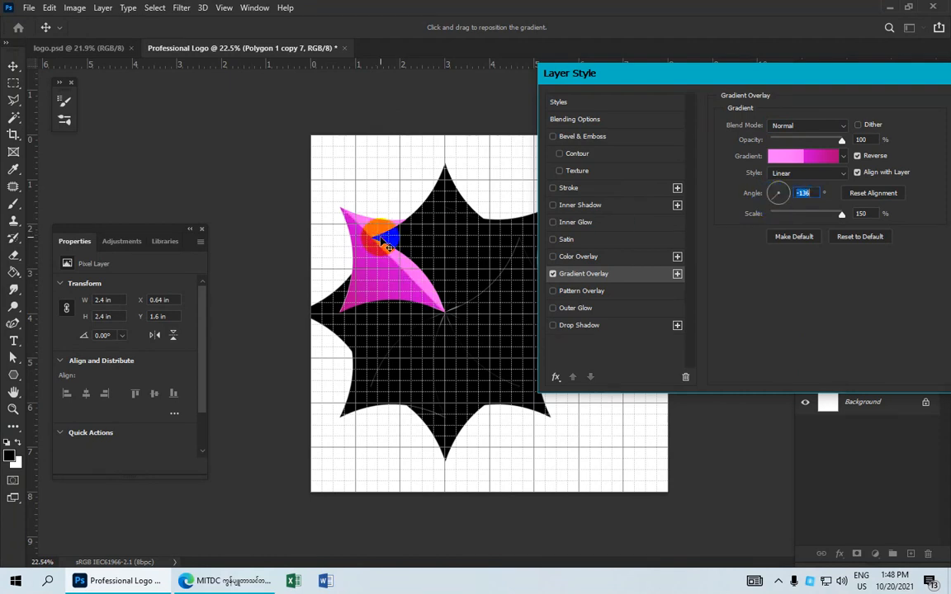
pyautogui.click(772, 206)
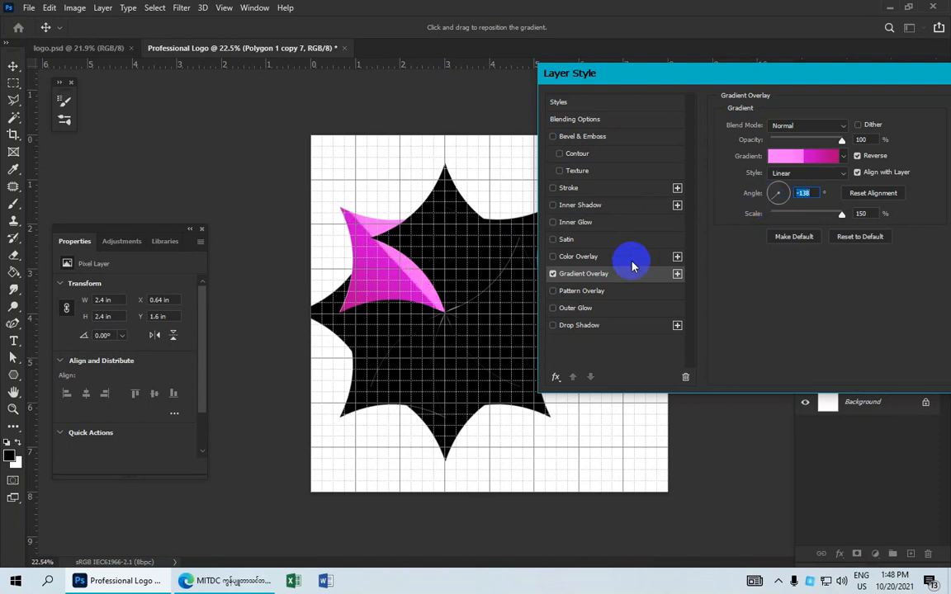
pyautogui.moveTo(367, 214)
pyautogui.mouseDown()
pyautogui.moveTo(351, 213)
pyautogui.moveTo(378, 226)
pyautogui.mouseUp()
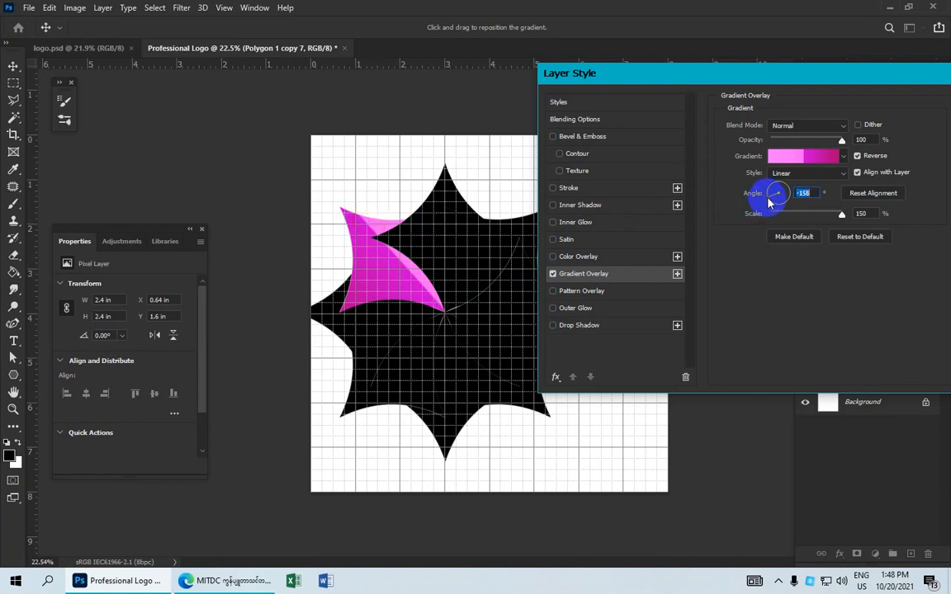
pyautogui.moveTo(767, 202); pyautogui.dragTo(772, 207)
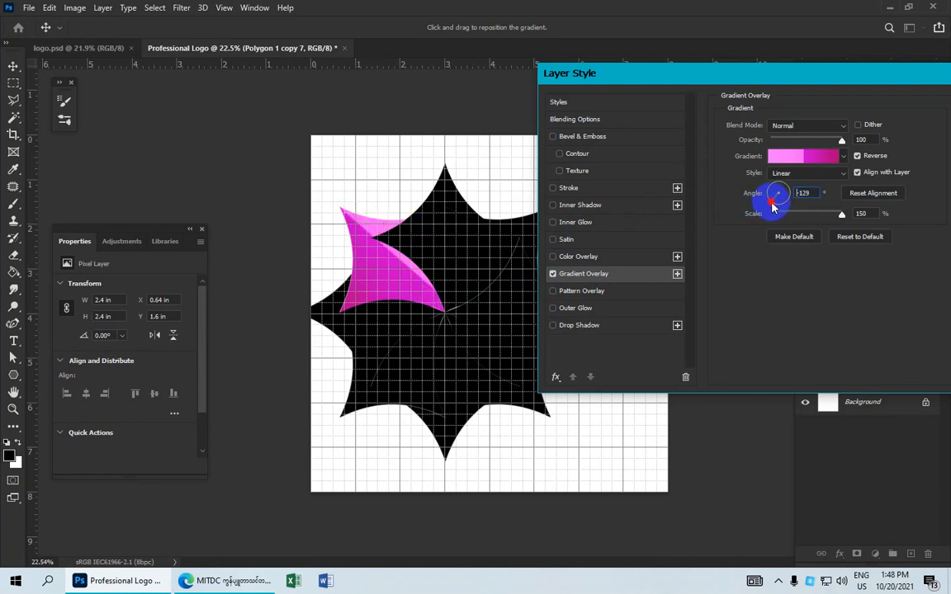
pyautogui.moveTo(420, 223); pyautogui.dragTo(423, 279)
pyautogui.click(771, 203)
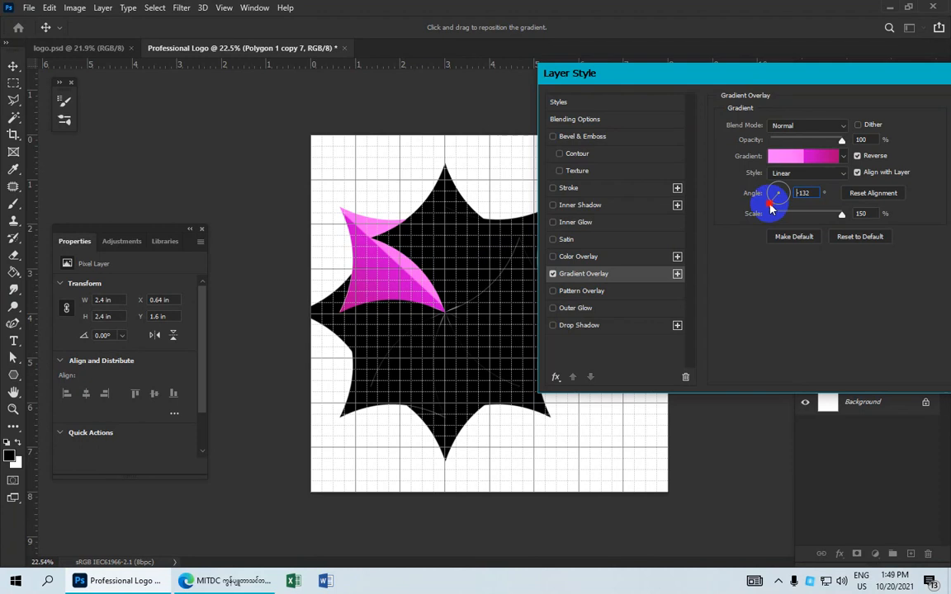
# Set the gradient overlay's angle to 45°, reposition its colour edge along the diagonal from outer tip to star centre, and accept the style
pyautogui.moveTo(376, 248); pyautogui.dragTo(403, 232)
pyautogui.click(776, 198)
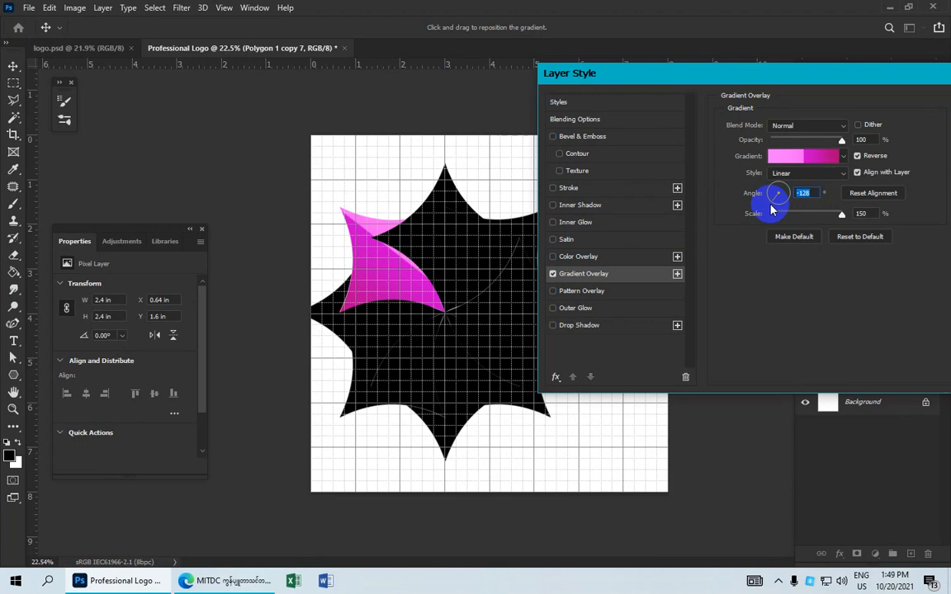
pyautogui.moveTo(772, 211); pyautogui.dragTo(783, 196)
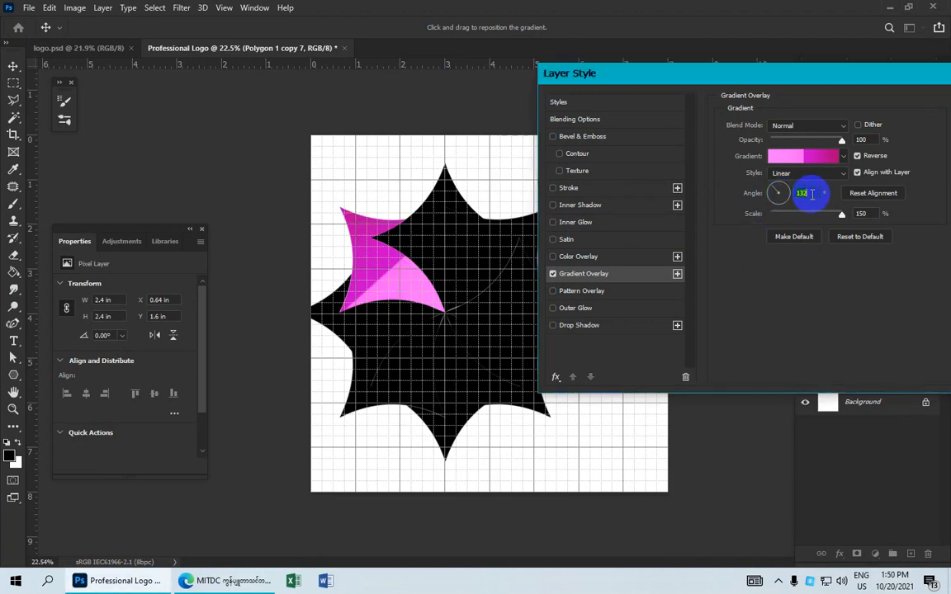
pyautogui.write('45')
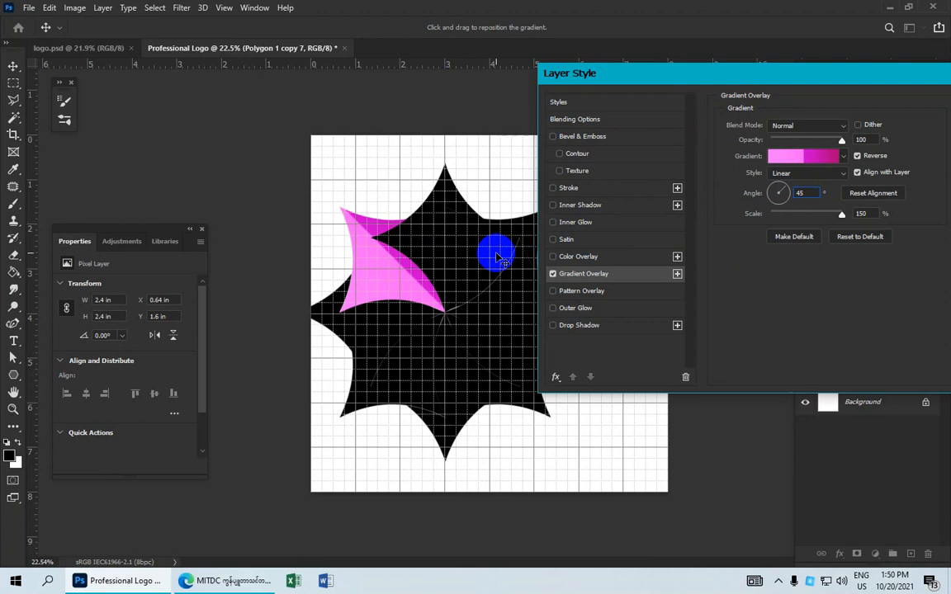
pyautogui.moveTo(408, 266)
pyautogui.mouseDown()
pyautogui.moveTo(401, 271)
pyautogui.moveTo(413, 277)
pyautogui.mouseUp()
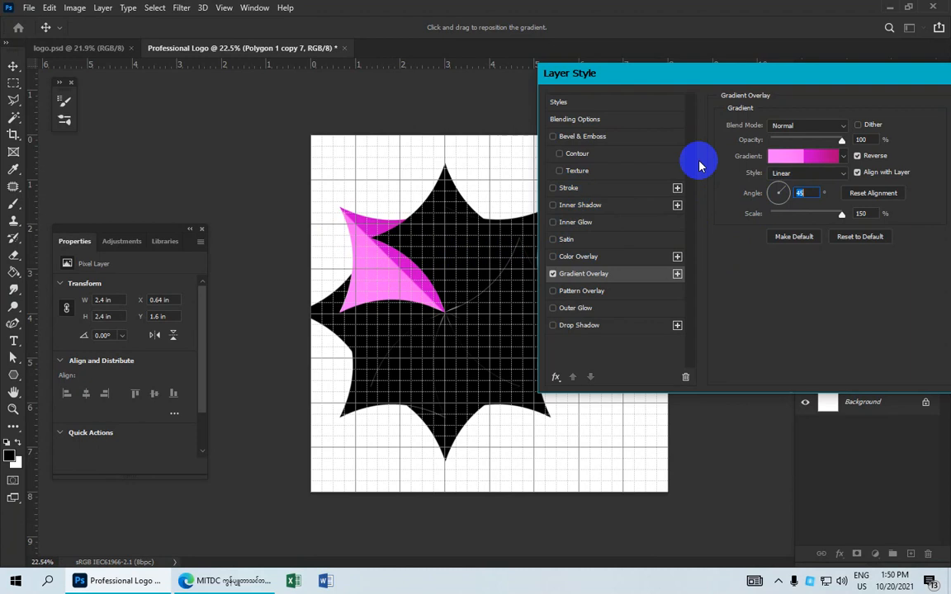
pyautogui.moveTo(873, 81); pyautogui.dragTo(766, 82)
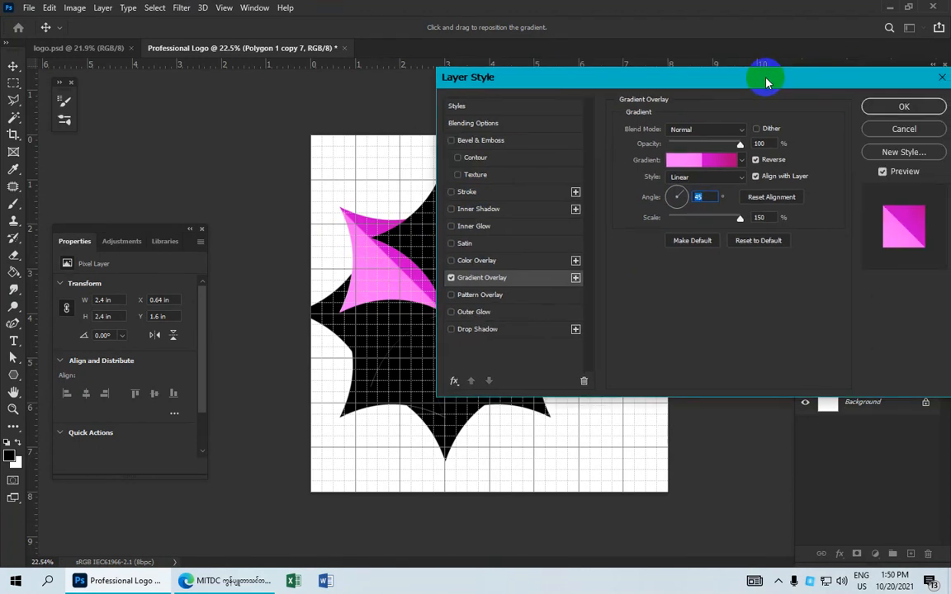
pyautogui.click(885, 116)
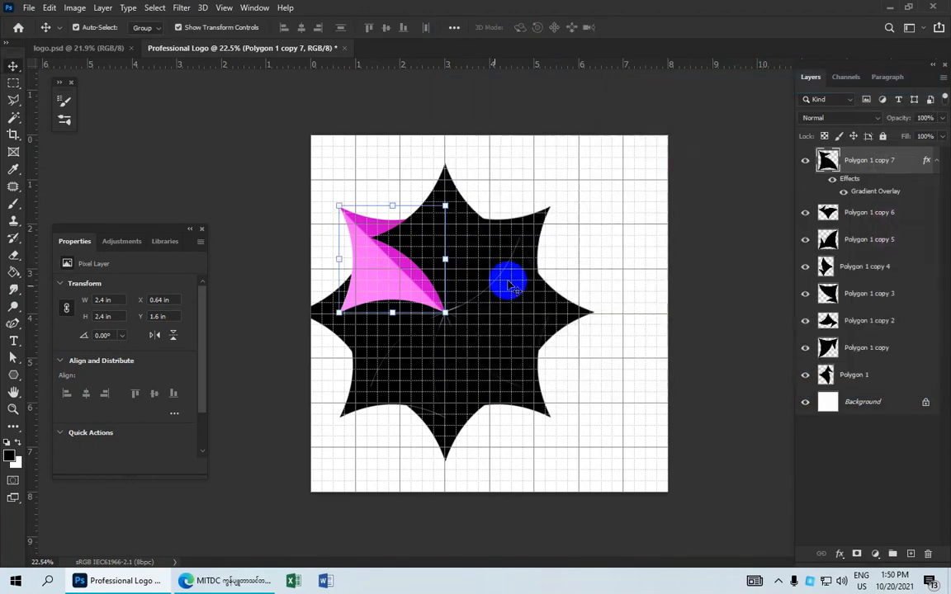
# Copy the layer style of Polygon 1 copy 7 and paste it onto the other seven polygon layers
pyautogui.rightClick(875, 165)
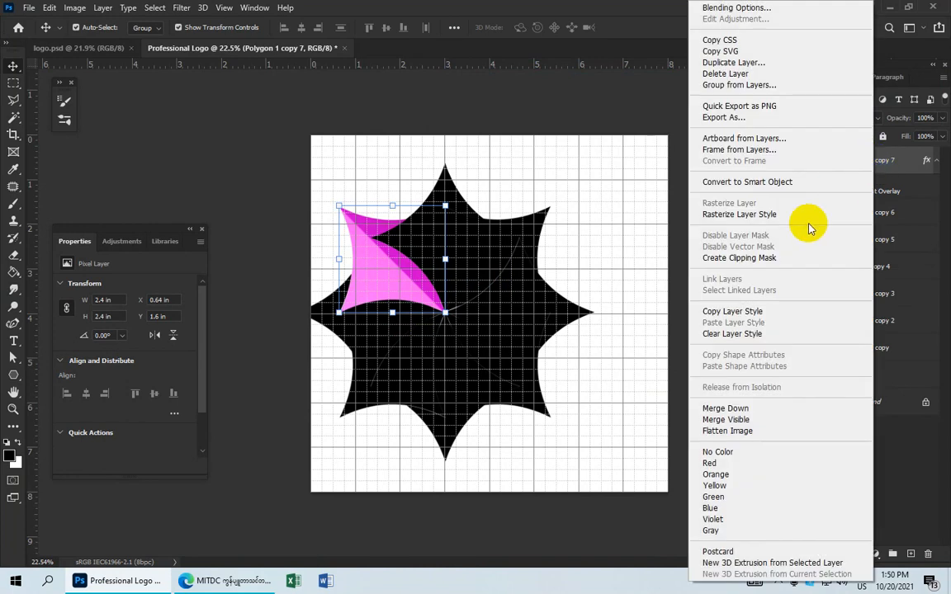
pyautogui.click(739, 312)
pyautogui.click(878, 214)
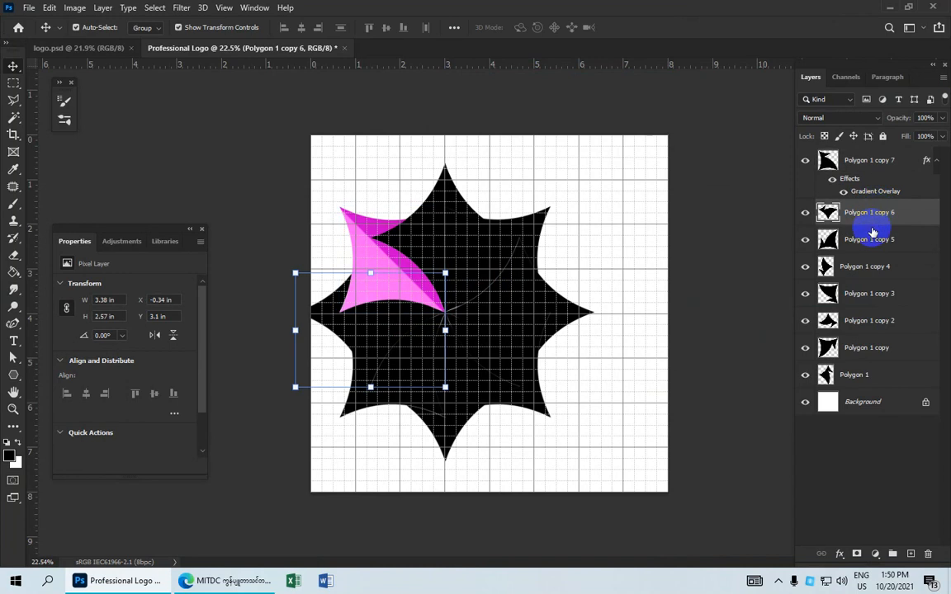
pyautogui.keyDown('shift'); pyautogui.click(863, 373); pyautogui.keyUp('shift')
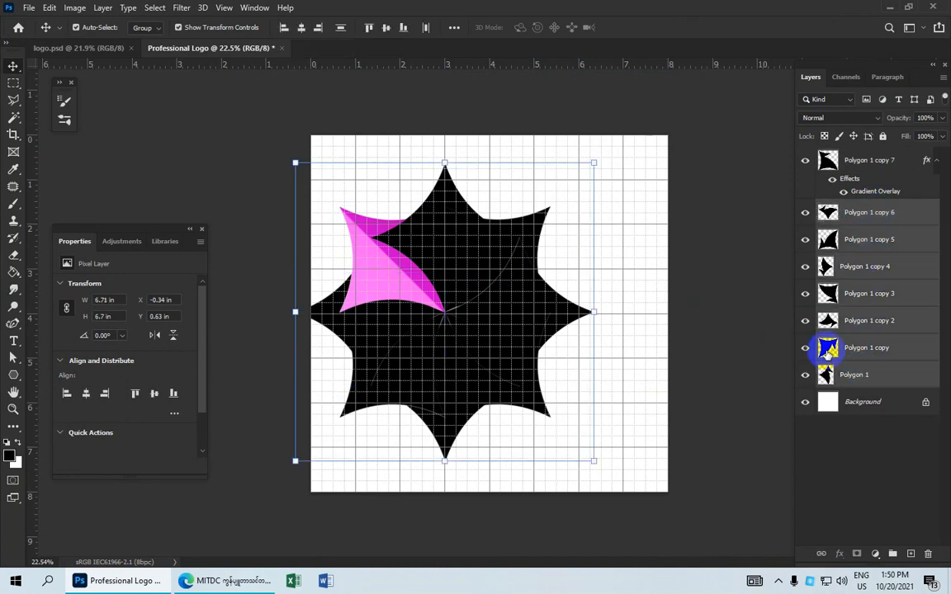
pyautogui.rightClick(865, 258)
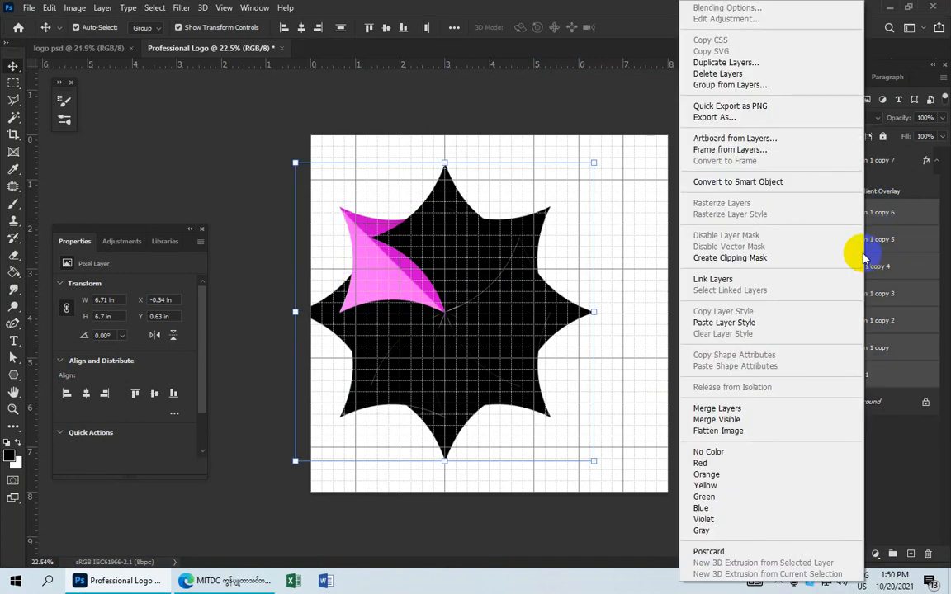
pyautogui.click(739, 324)
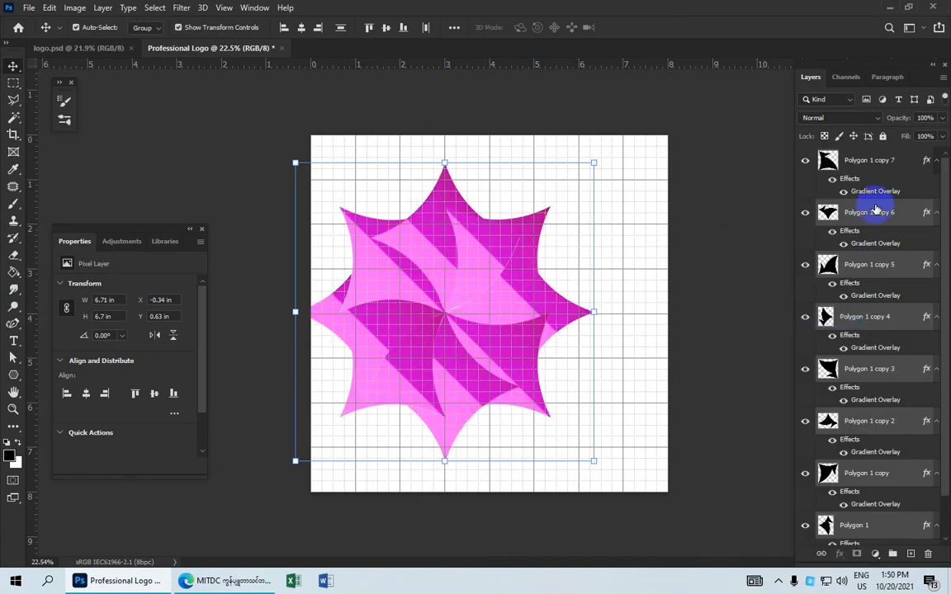
# Edit the gradient overlay of Polygon 1 copy 6, changing the colour stop at 0% to dark blue #0400ad
pyautogui.click(828, 223)
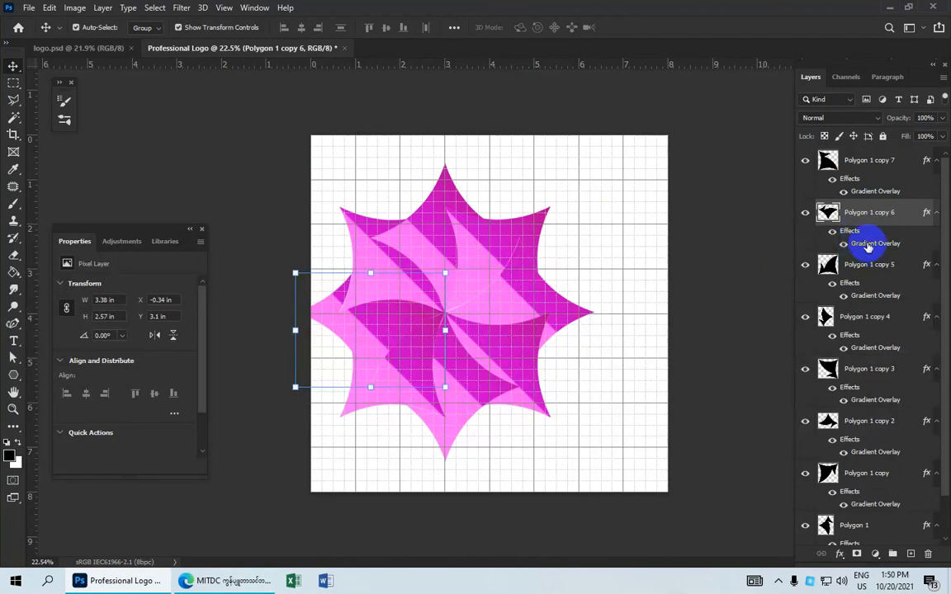
pyautogui.doubleClick(868, 244)
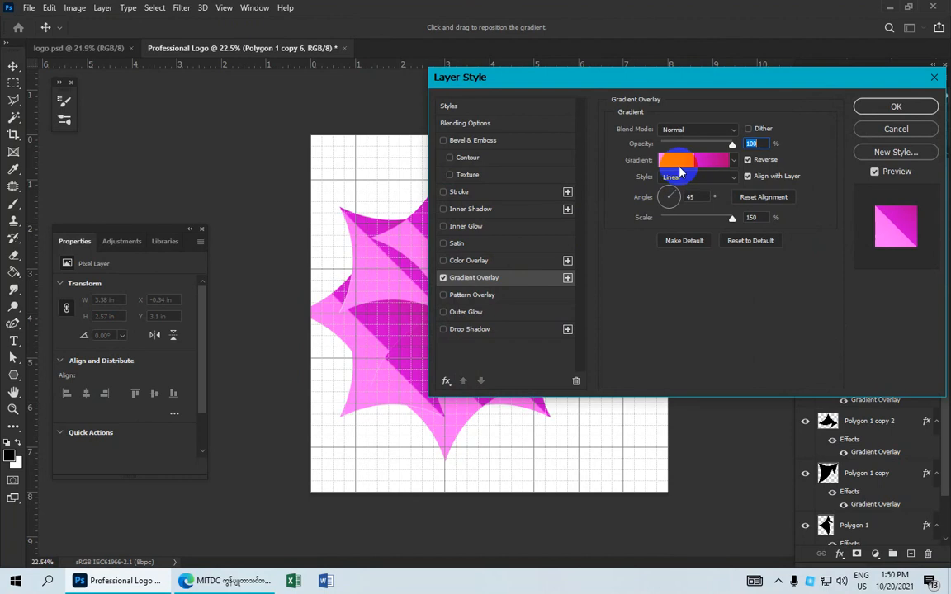
pyautogui.click(682, 165)
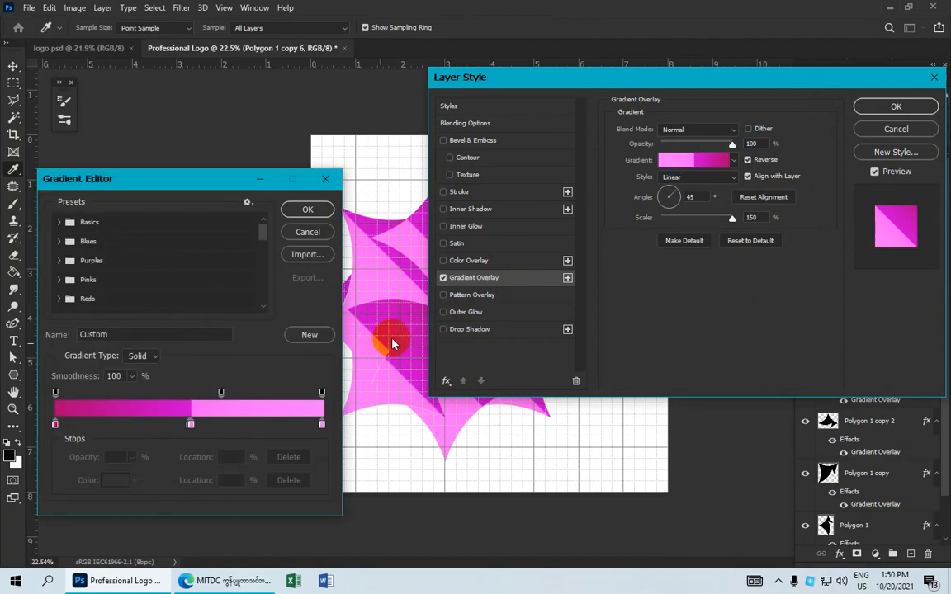
pyautogui.click(55, 426)
pyautogui.click(107, 480)
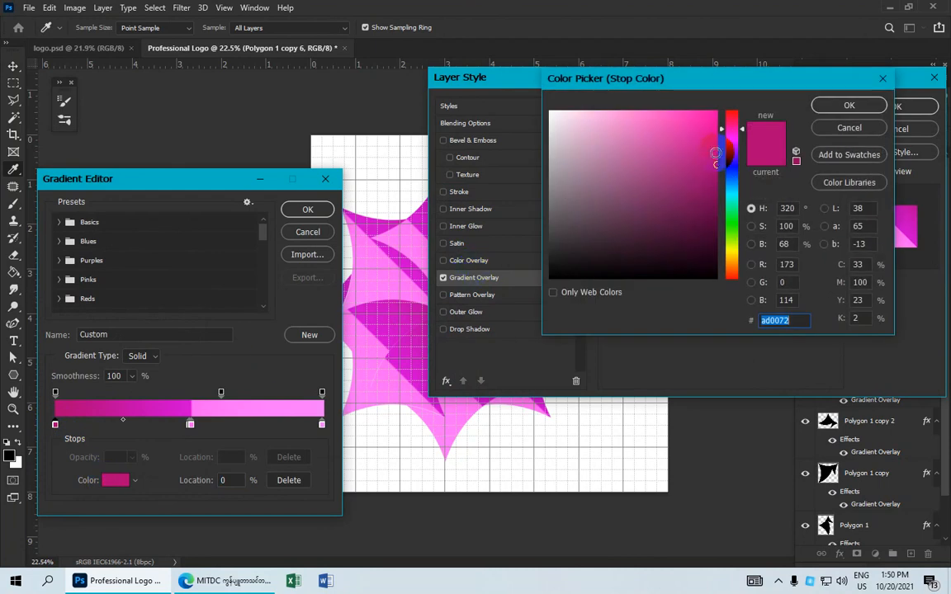
pyautogui.click(732, 167)
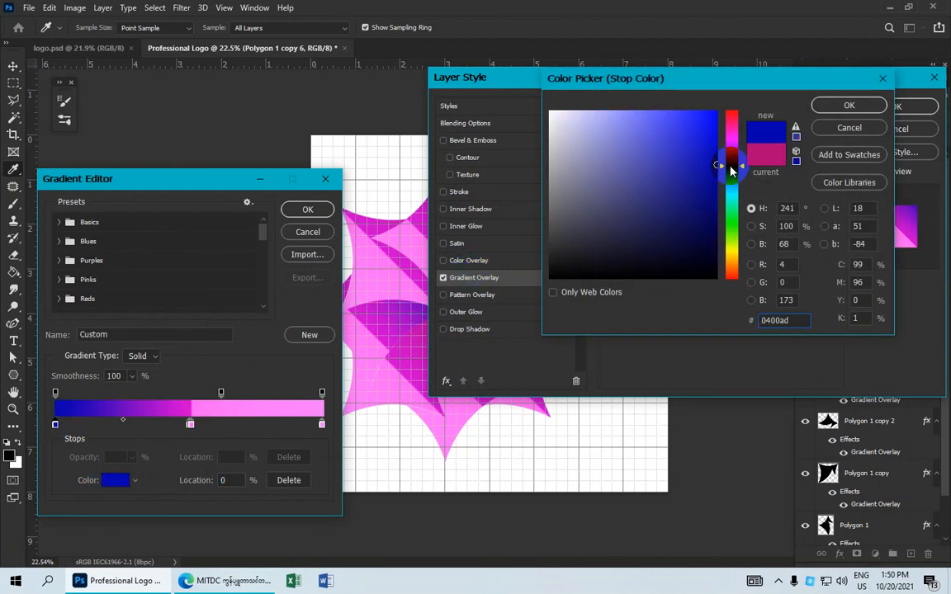
pyautogui.click(826, 109)
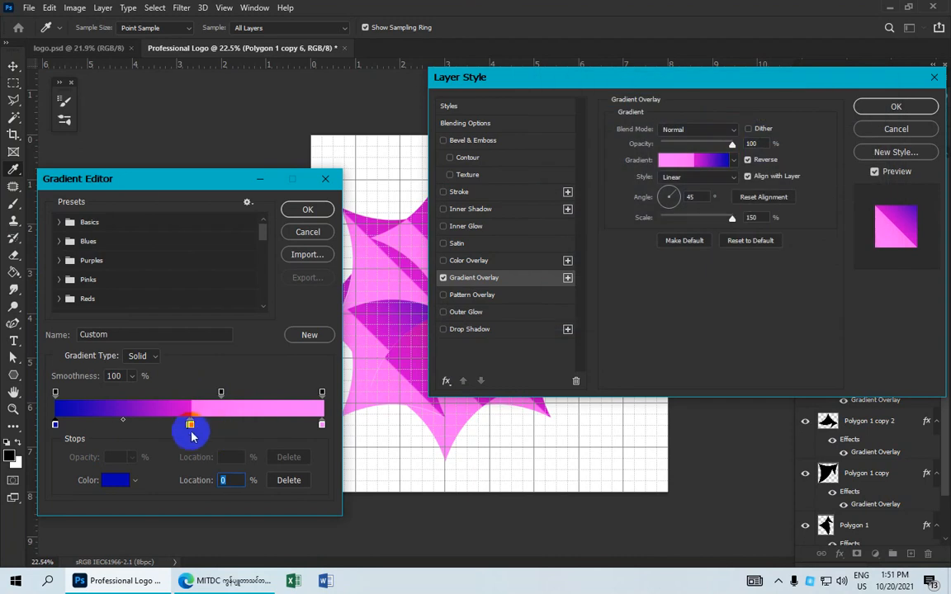
# Change the gradient's magenta colour stop at 50% to blue #1401d1
pyautogui.click(190, 425)
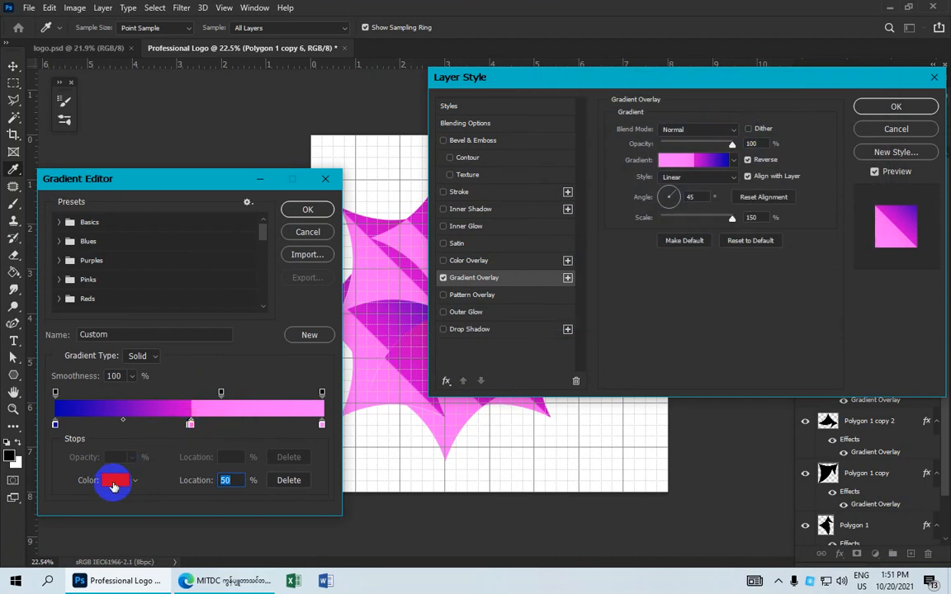
pyautogui.click(115, 480)
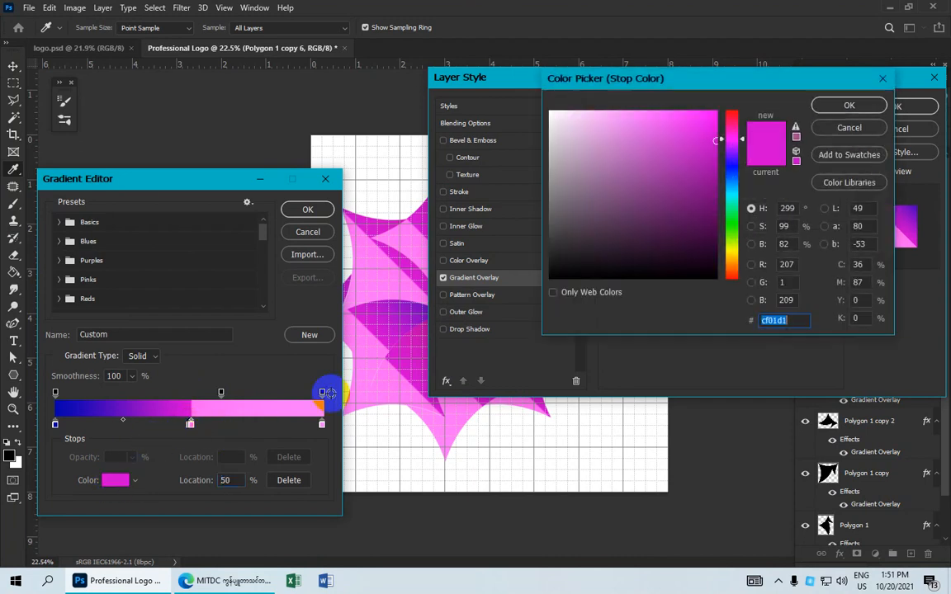
pyautogui.click(731, 165)
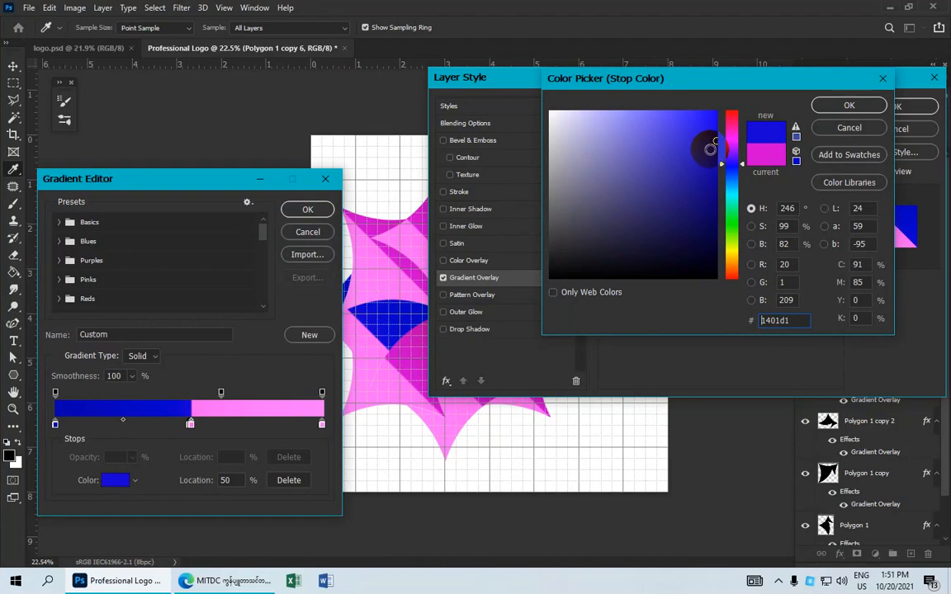
pyautogui.click(848, 105)
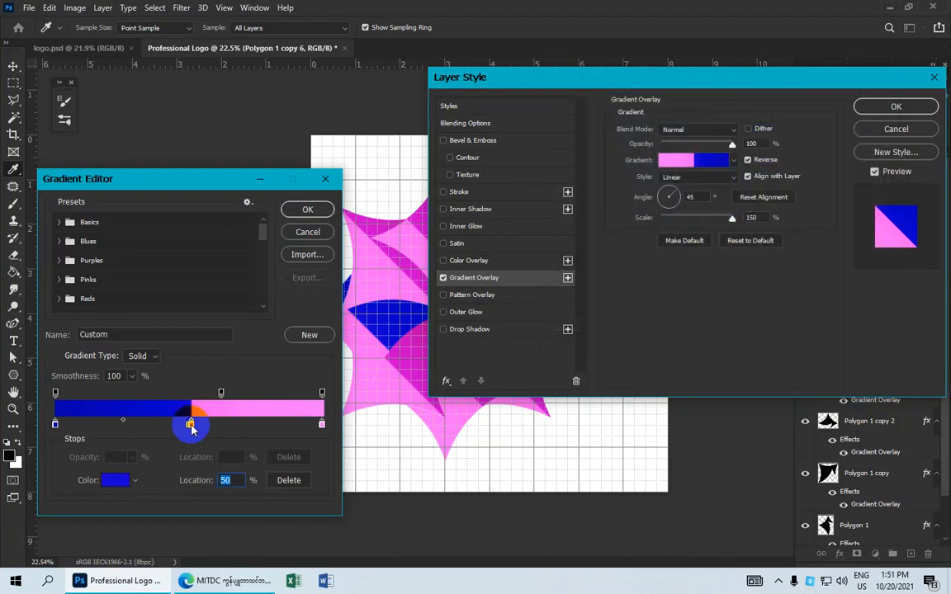
# Change the gradient's pink end stop at 100% to light blue #8478f9
pyautogui.click(322, 425)
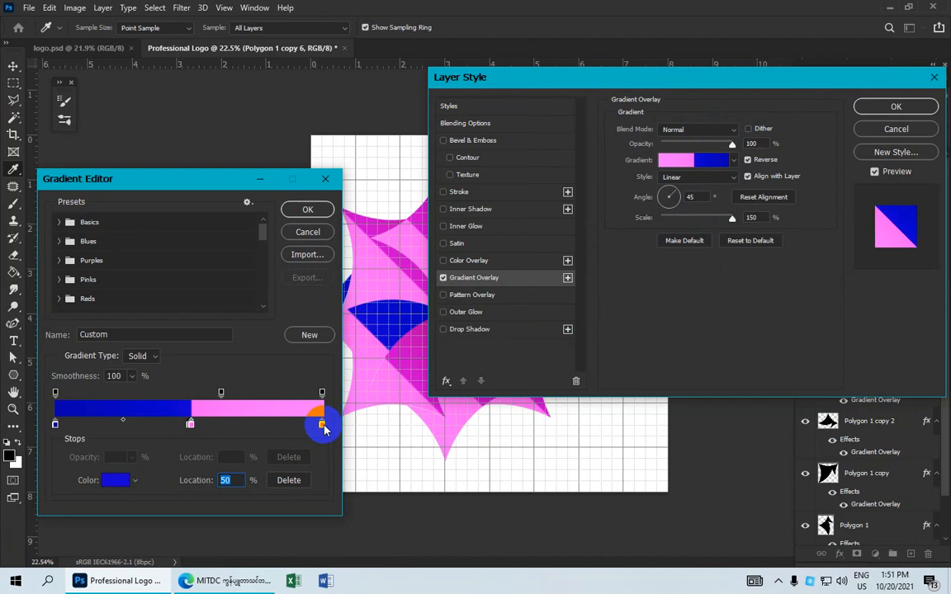
pyautogui.click(116, 480)
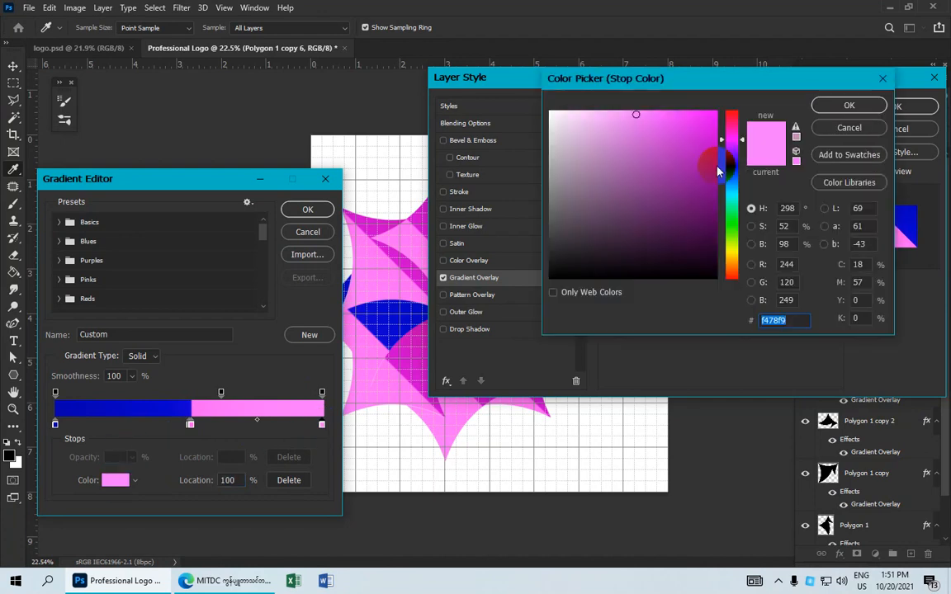
pyautogui.click(724, 165)
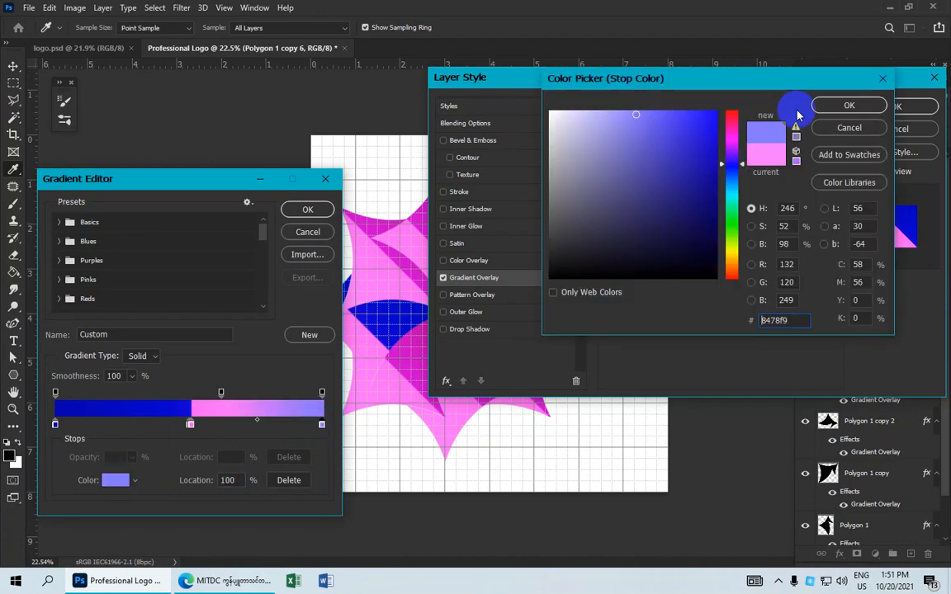
pyautogui.click(834, 105)
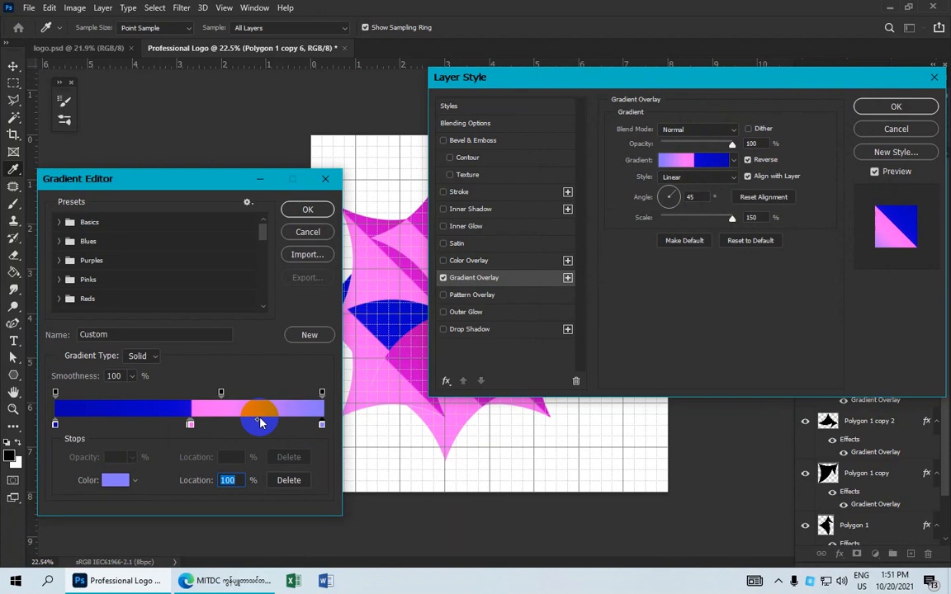
pyautogui.click(190, 425)
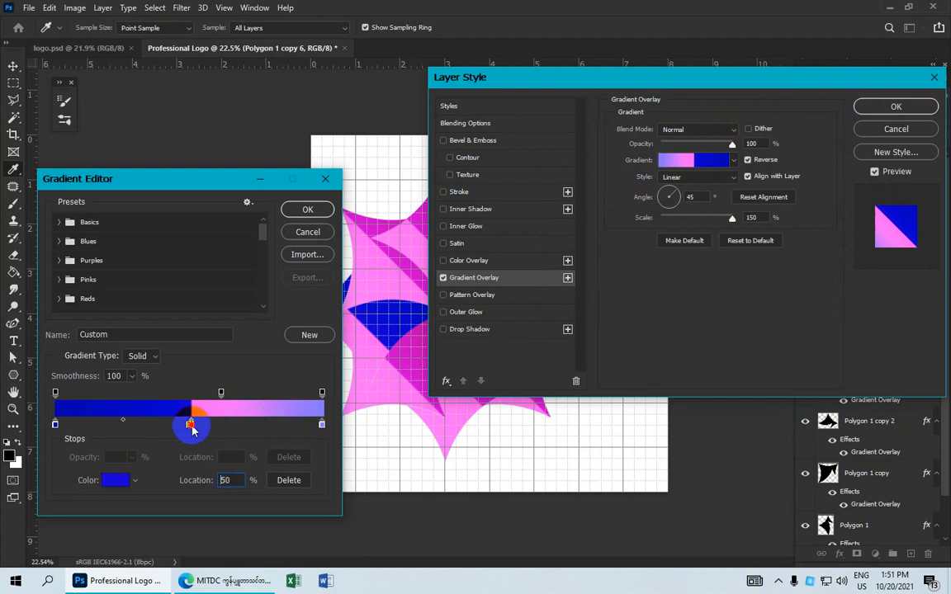
pyautogui.click(195, 429)
pyautogui.doubleClick(210, 426)
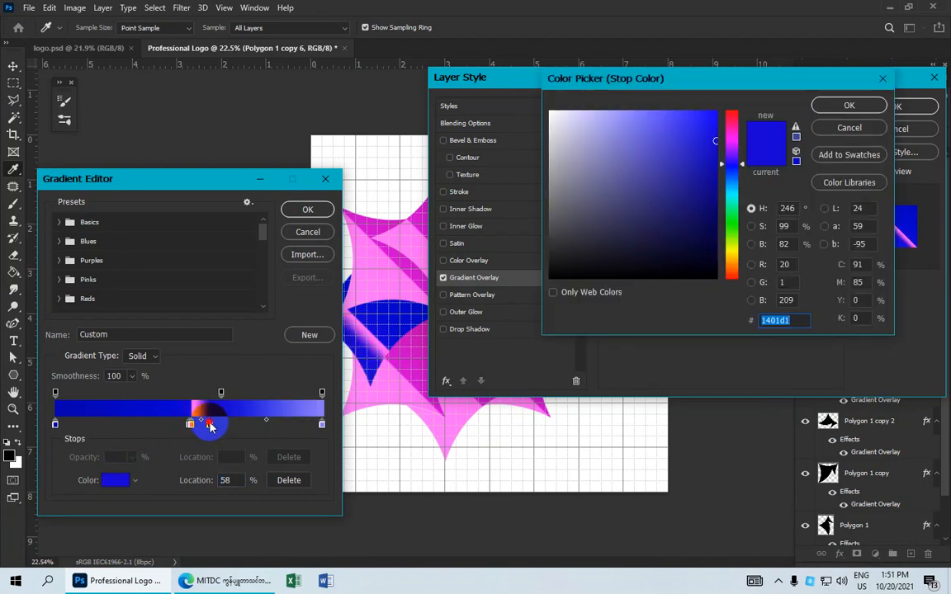
pyautogui.click(849, 106)
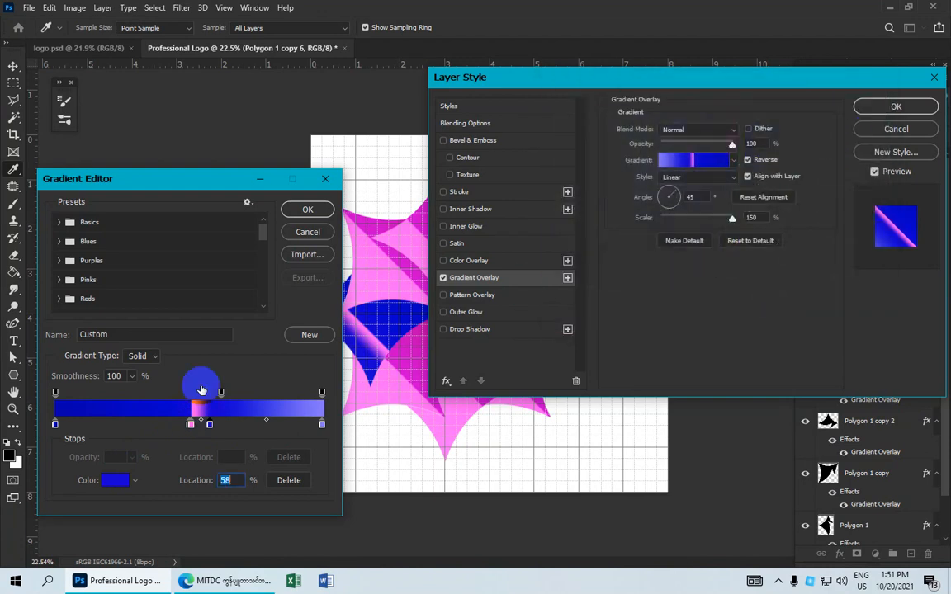
pyautogui.moveTo(208, 426); pyautogui.dragTo(208, 372)
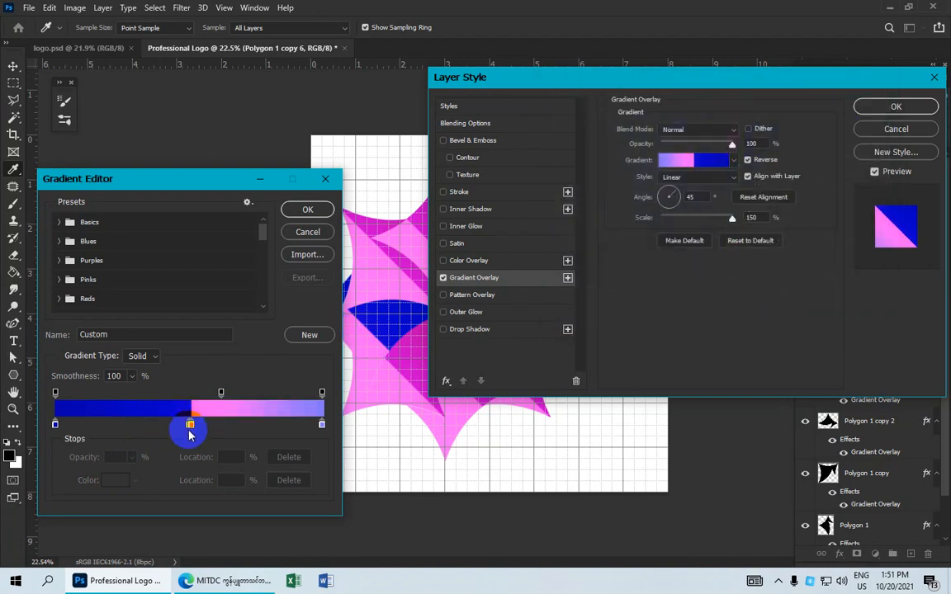
# Shift the blue middle stop slightly away from the pink stop beside it and recolour the pink stop at 51% to light blue #725fff
pyautogui.click(191, 425)
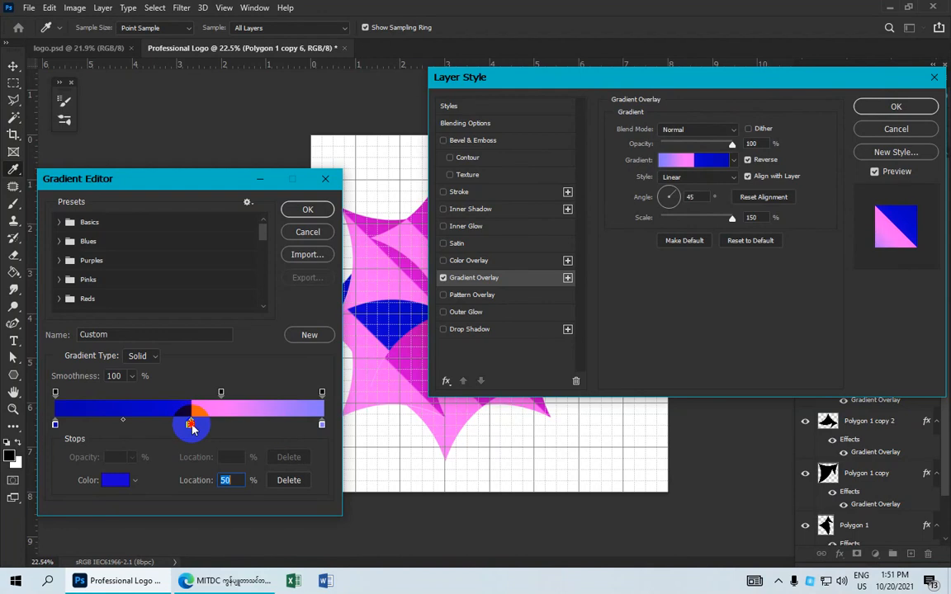
pyautogui.moveTo(192, 426); pyautogui.dragTo(187, 425)
pyautogui.click(192, 426)
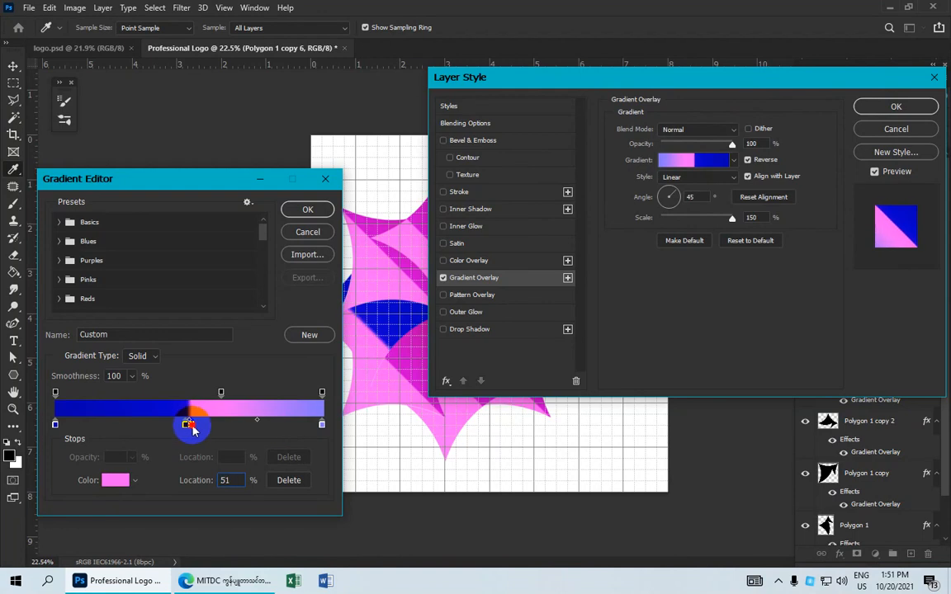
pyautogui.click(116, 482)
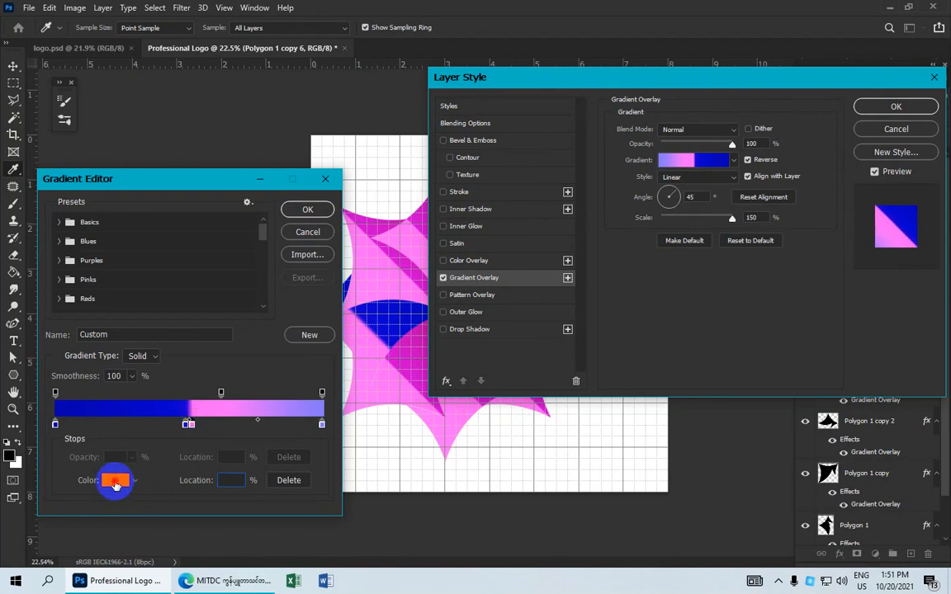
pyautogui.click(731, 162)
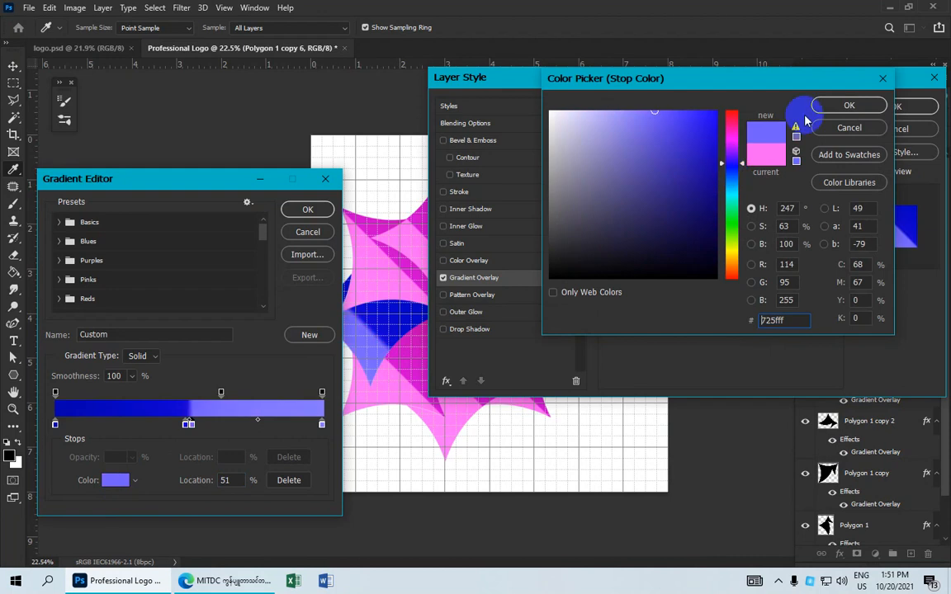
pyautogui.click(836, 107)
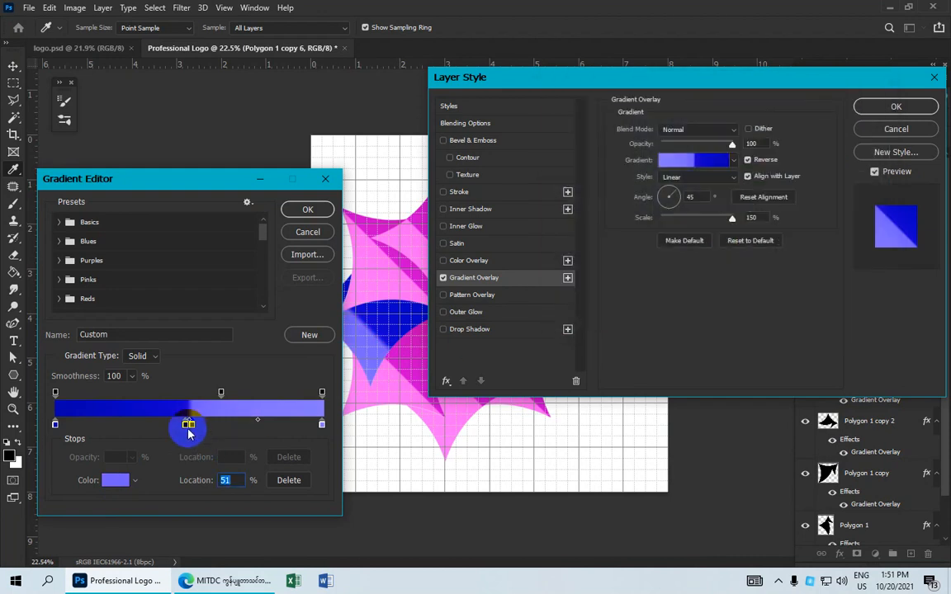
pyautogui.click(188, 424)
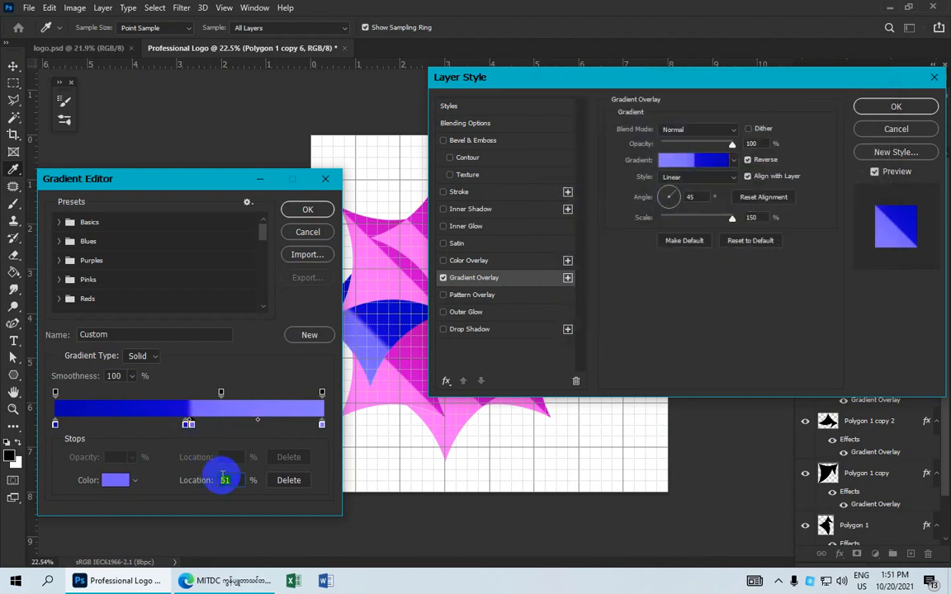
# Set the blue middle stop to 50%, place the light blue stop directly beside it at about 51%, and accept the gradient
pyautogui.write('50')
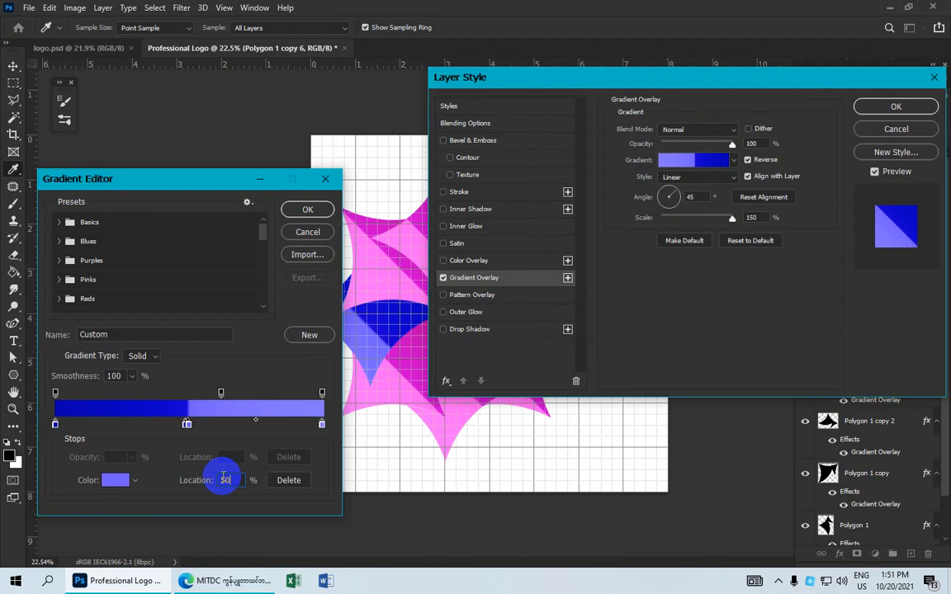
pyautogui.click(186, 426)
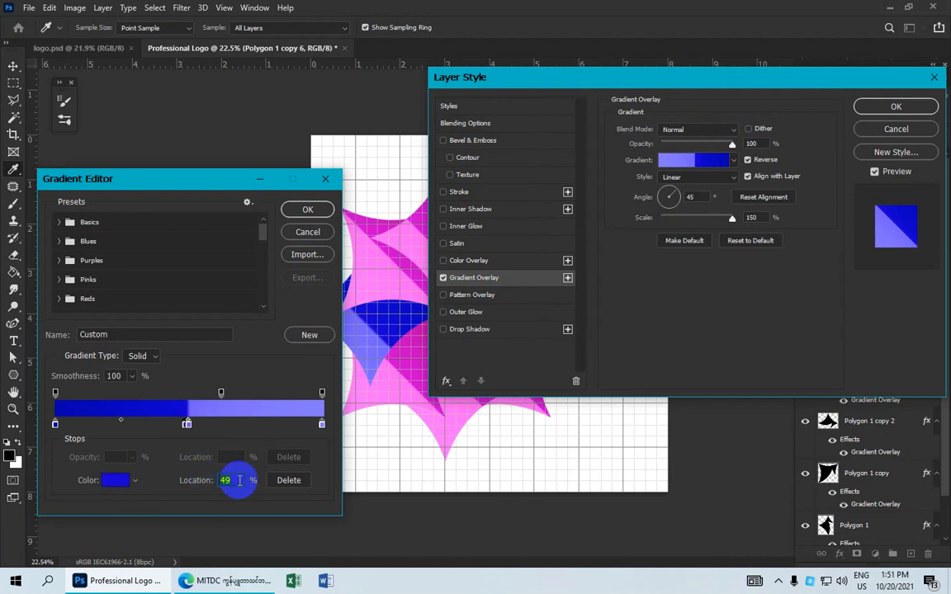
pyautogui.write('50')
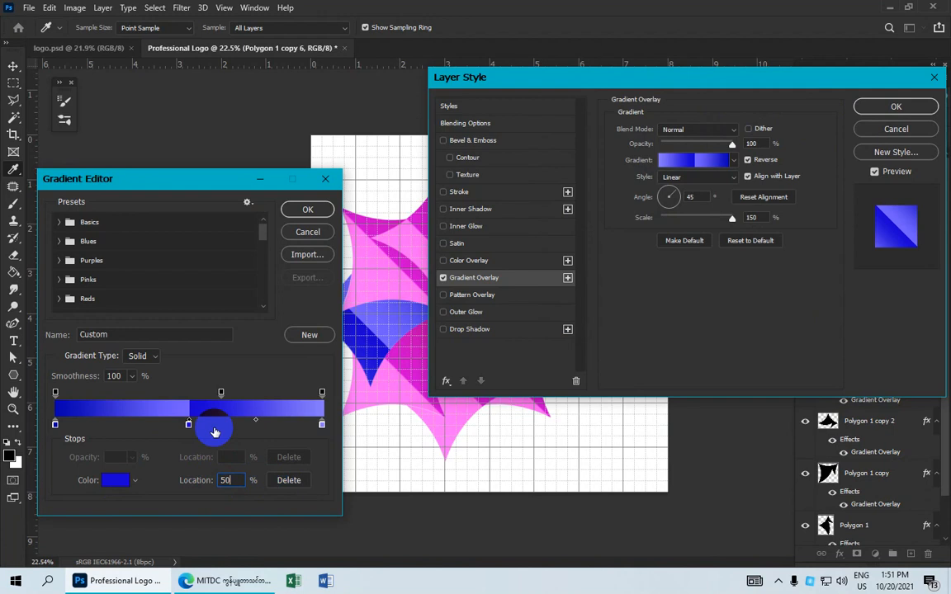
pyautogui.click(209, 426)
pyautogui.click(190, 426)
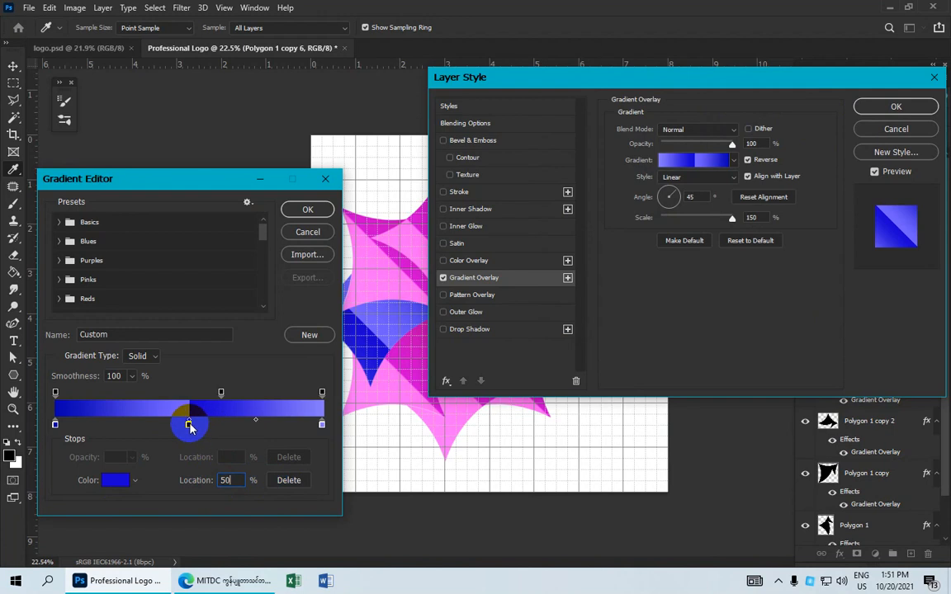
pyautogui.moveTo(190, 426); pyautogui.dragTo(195, 427)
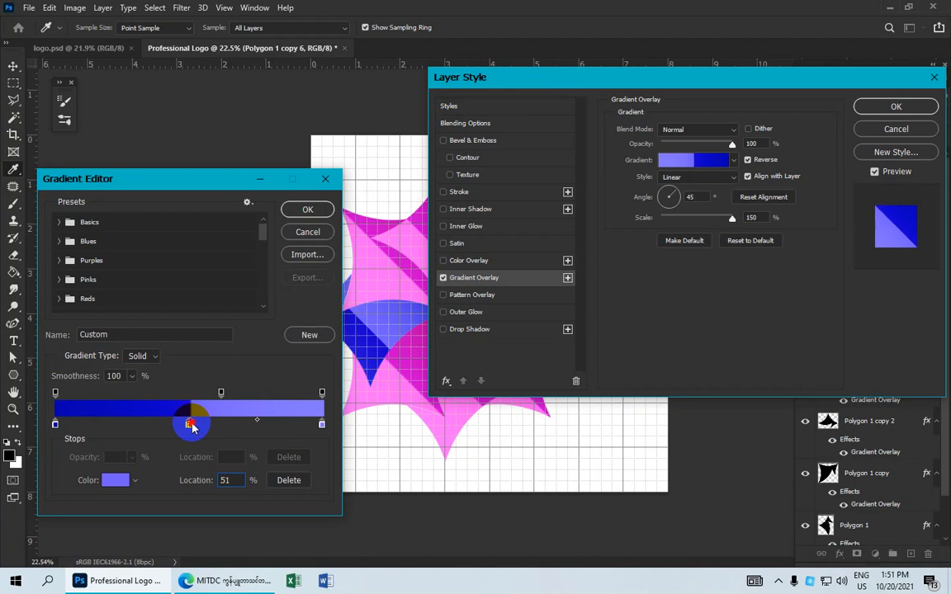
pyautogui.moveTo(192, 428); pyautogui.dragTo(198, 428)
pyautogui.click(190, 424)
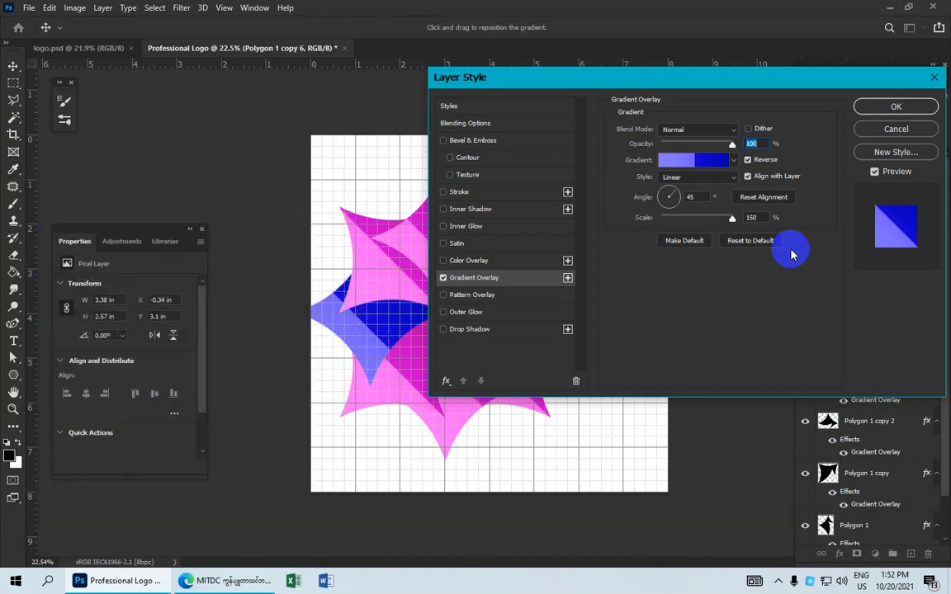
# Shift the gradient slightly upward on the shape, set its angle to 90°, and apply the layer style to Polygon 1 copy 6
pyautogui.click(682, 199)
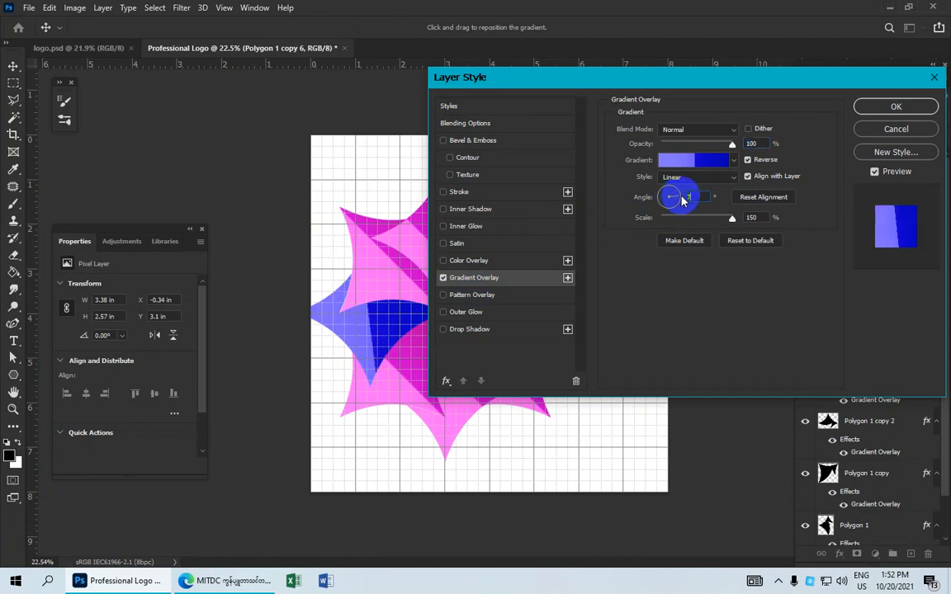
pyautogui.moveTo(682, 204); pyautogui.dragTo(669, 213)
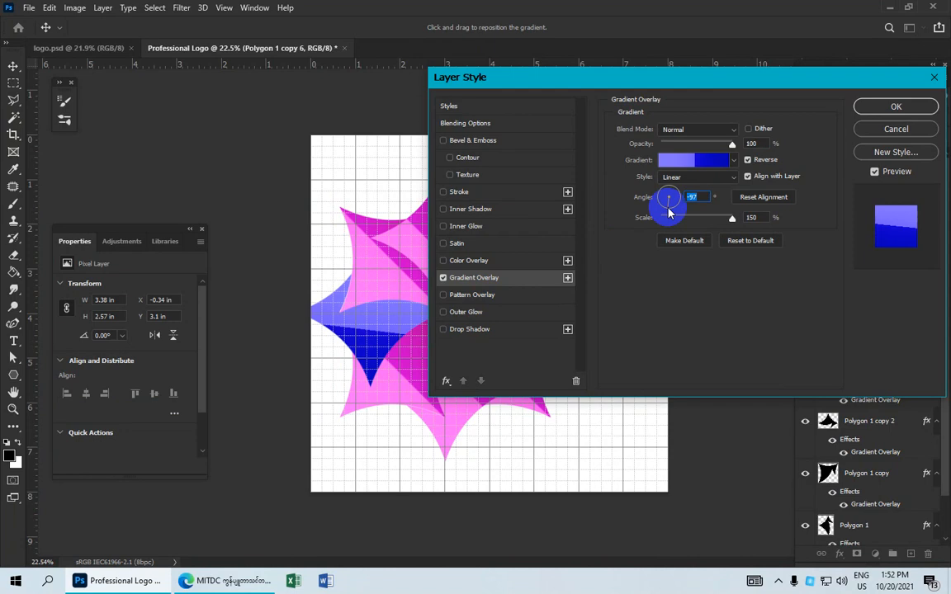
pyautogui.moveTo(374, 327); pyautogui.dragTo(375, 316)
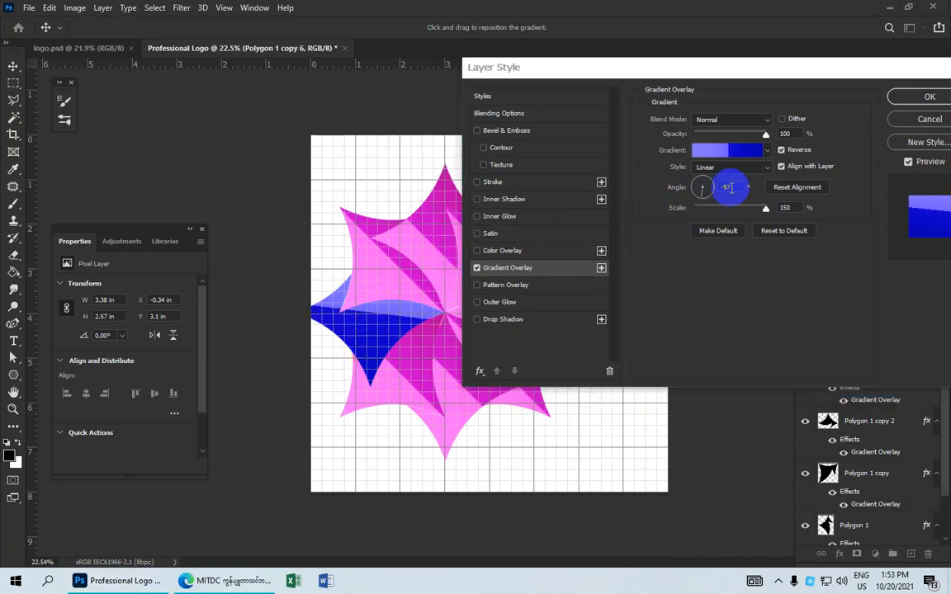
pyautogui.doubleClick(732, 188)
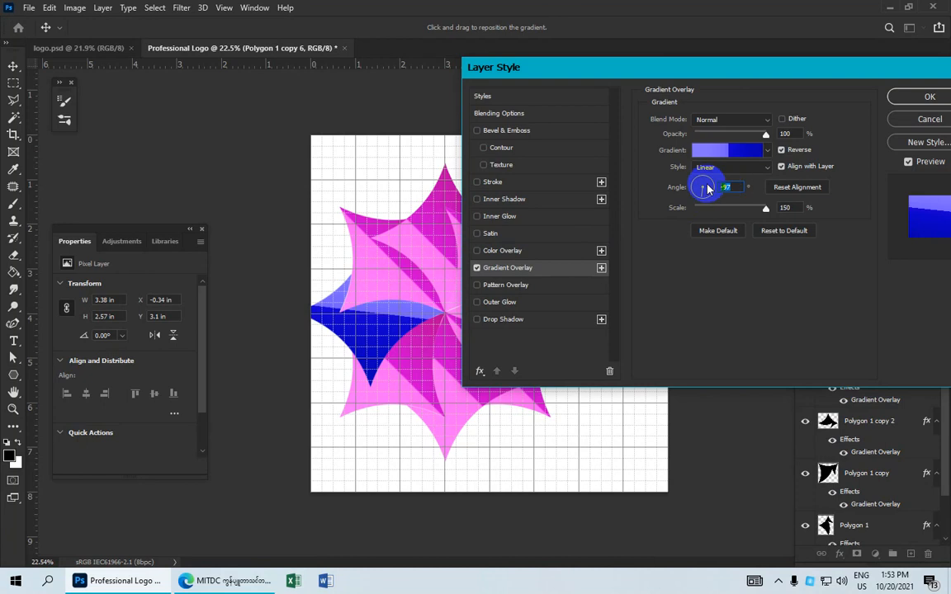
pyautogui.moveTo(708, 189); pyautogui.dragTo(702, 182)
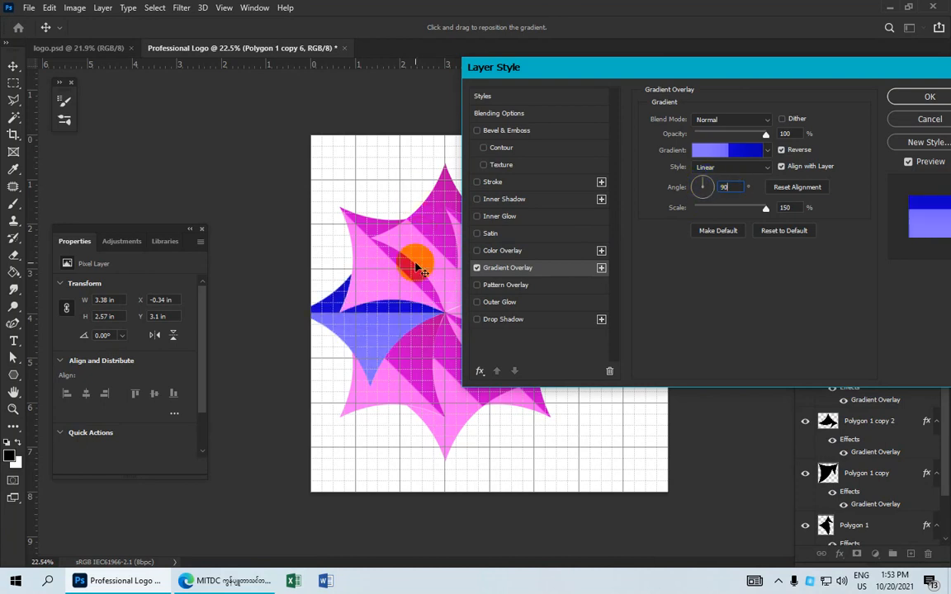
pyautogui.click(928, 96)
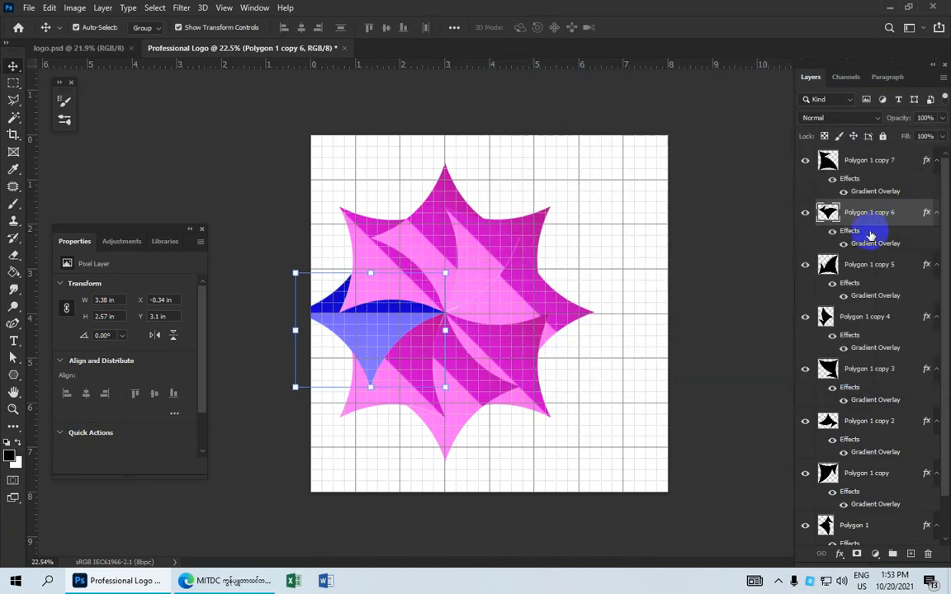
# Edit the gradient overlay of Polygon 1 copy 5, changing the colour stop at 0% to teal #00a3ad
pyautogui.click(870, 299)
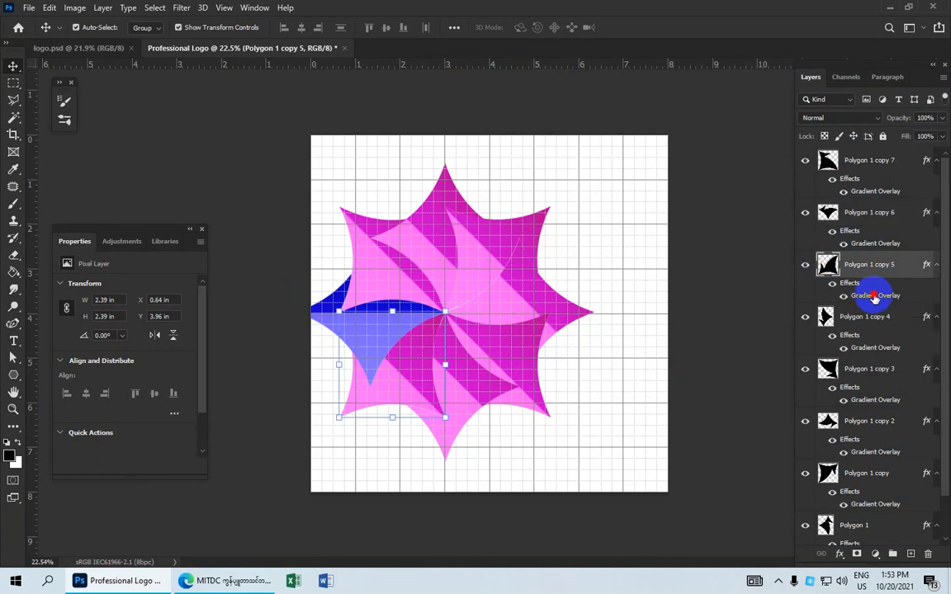
pyautogui.doubleClick(874, 299)
pyautogui.click(679, 151)
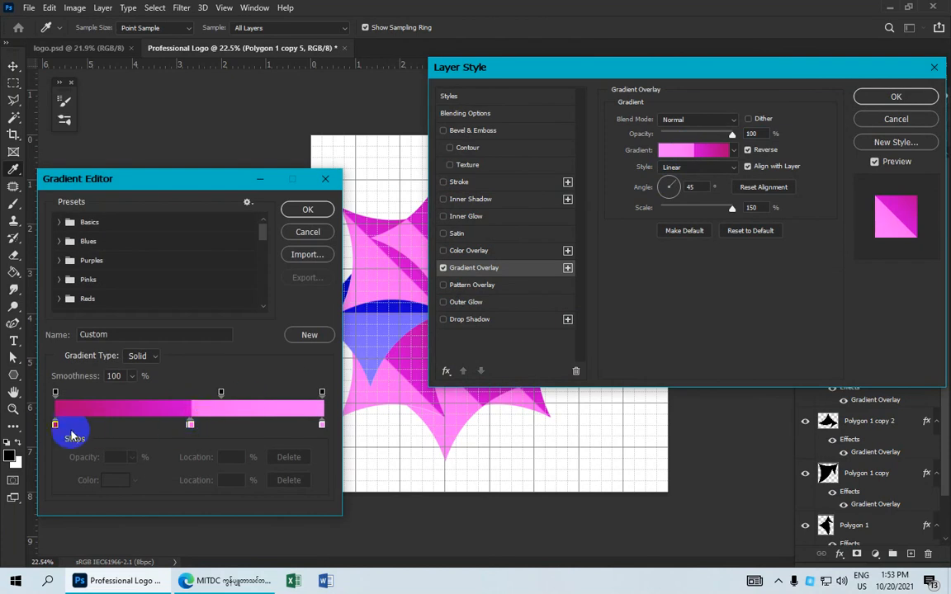
pyautogui.click(56, 425)
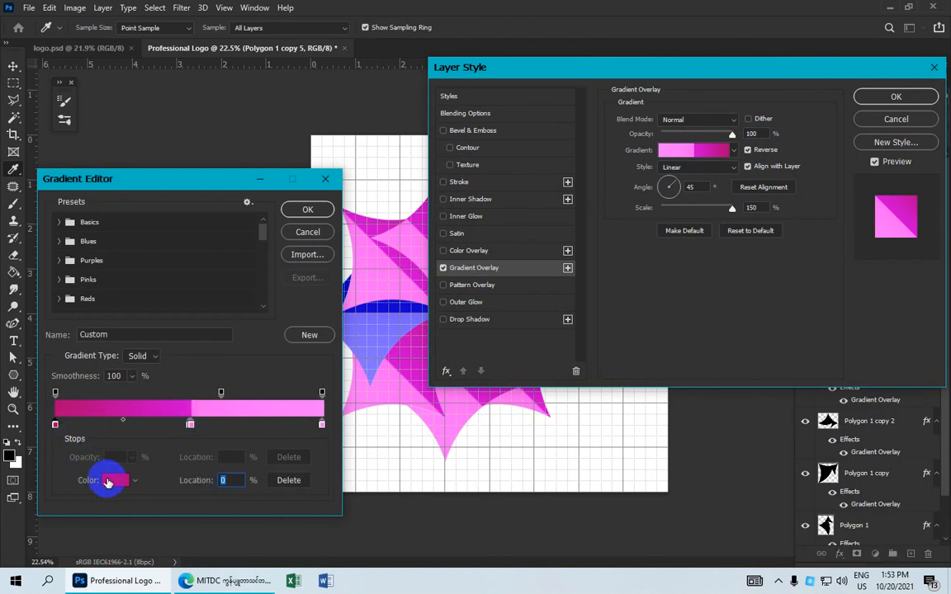
pyautogui.click(115, 480)
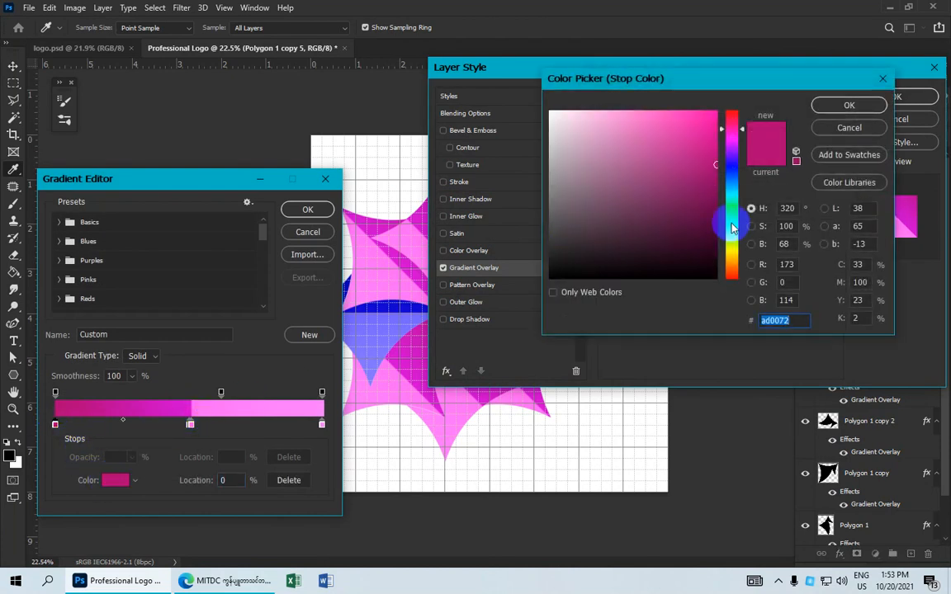
pyautogui.click(732, 192)
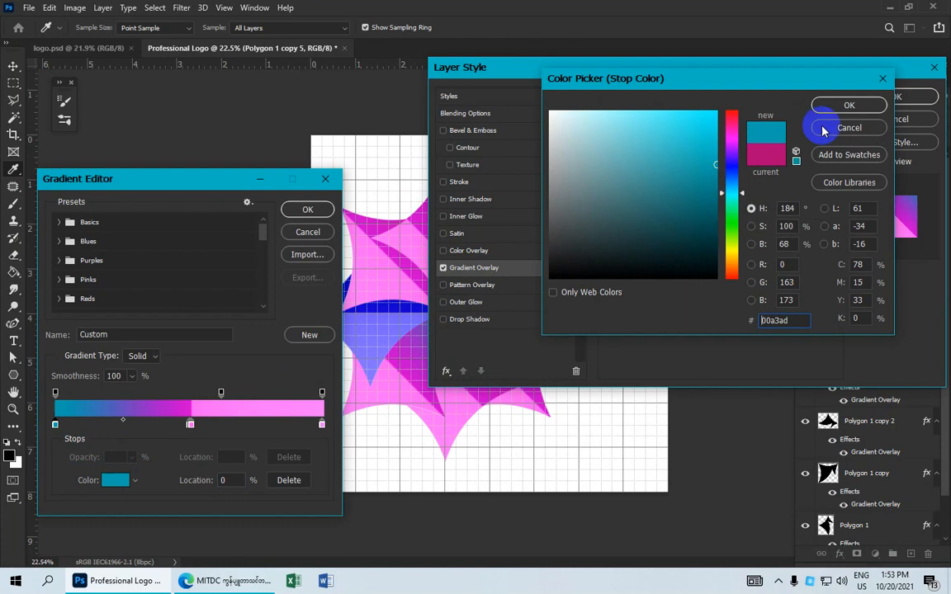
pyautogui.click(849, 107)
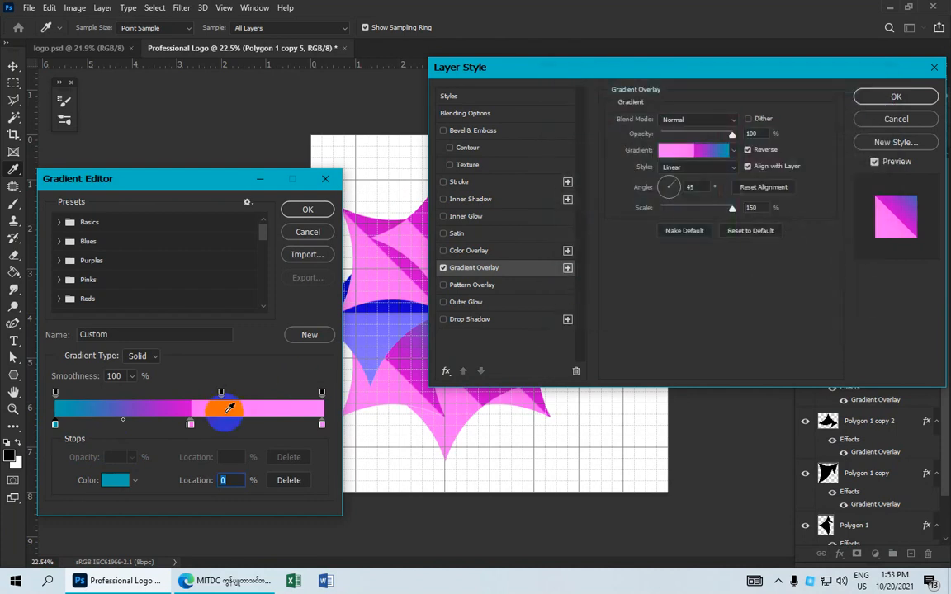
# Change the gradient's magenta colour stop at 50% to cyan blue #01b1d1
pyautogui.click(189, 425)
pyautogui.click(115, 479)
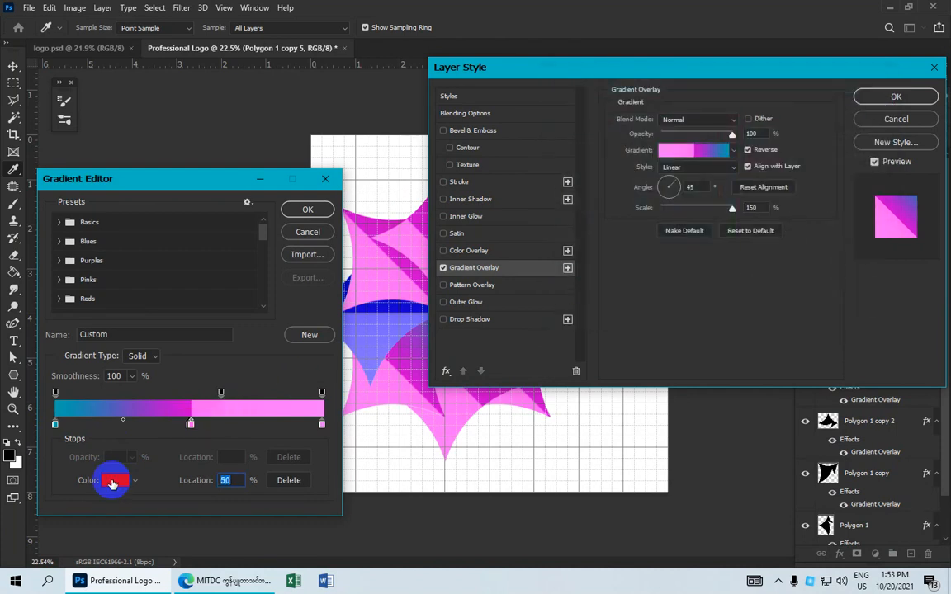
pyautogui.click(732, 192)
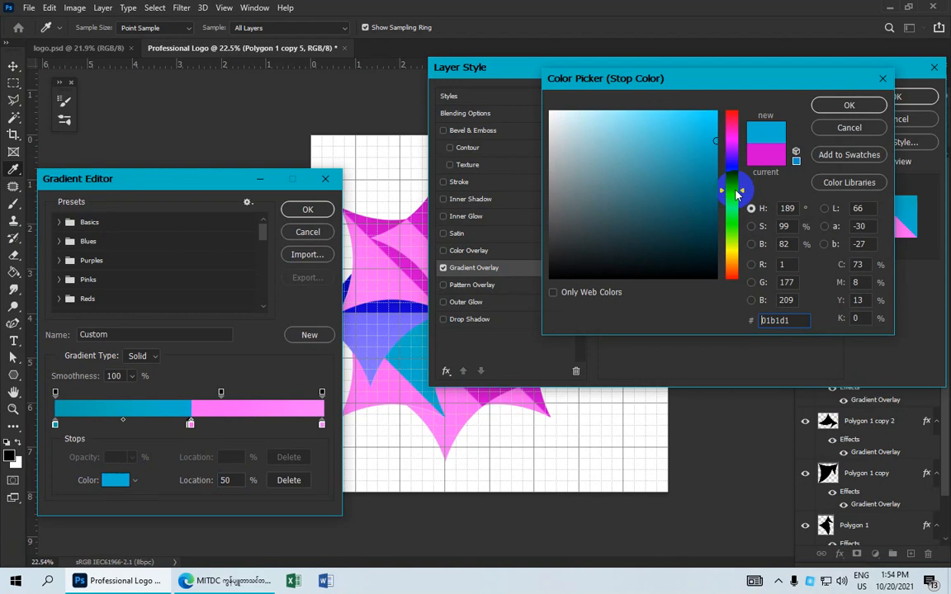
pyautogui.click(834, 113)
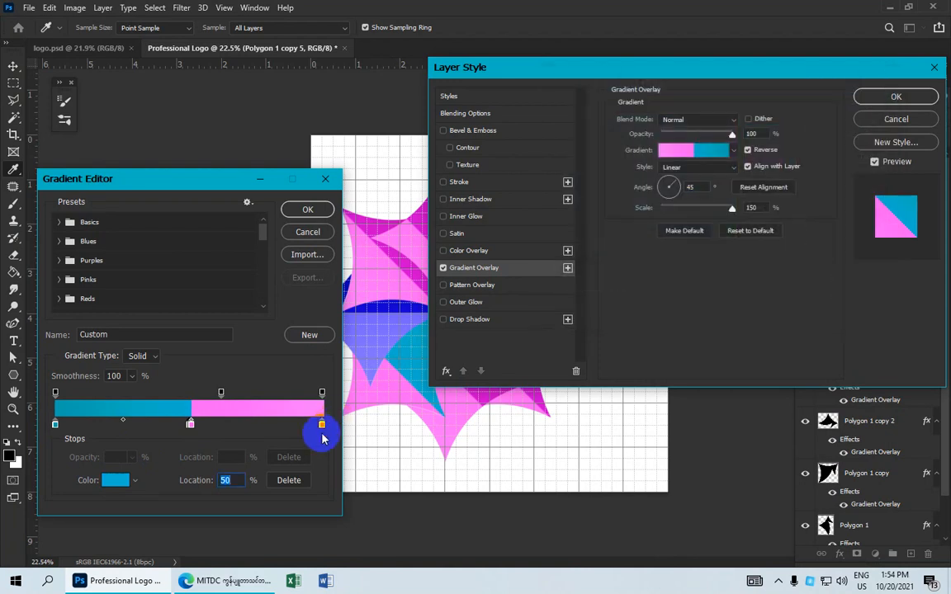
# Change the gradient's pink end stop at 100% to light cyan #78f9f1
pyautogui.click(322, 426)
pyautogui.click(115, 480)
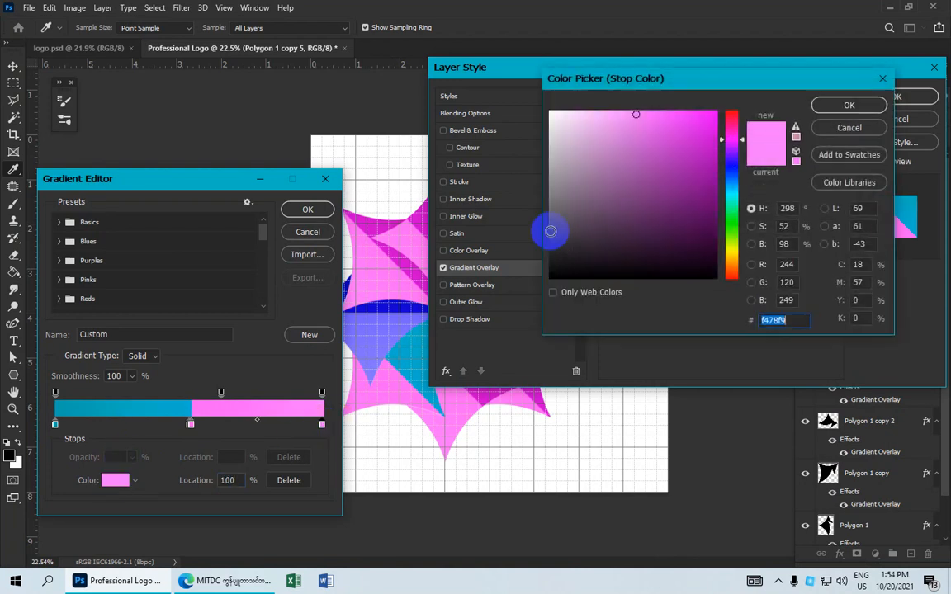
pyautogui.click(732, 195)
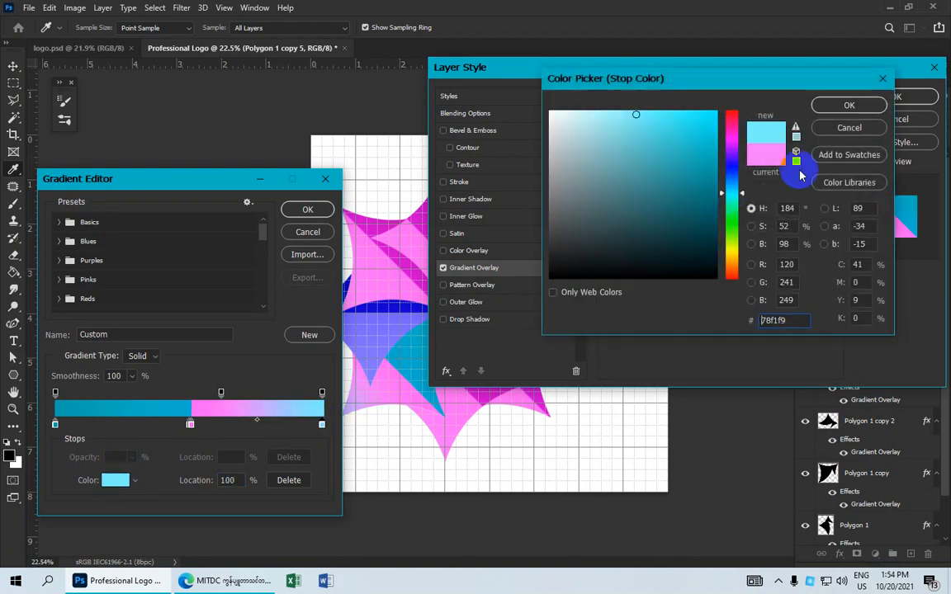
pyautogui.click(848, 108)
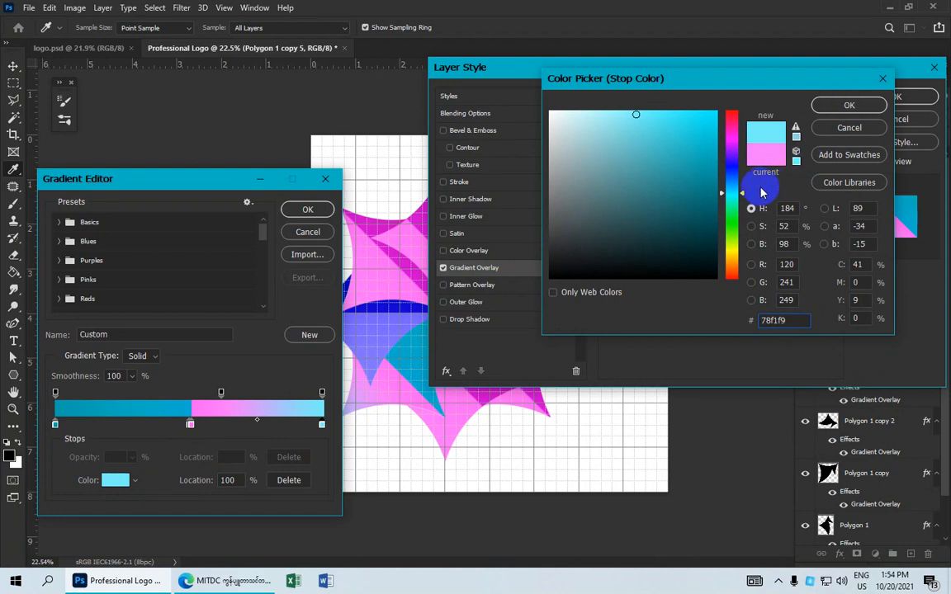
pyautogui.click(733, 190)
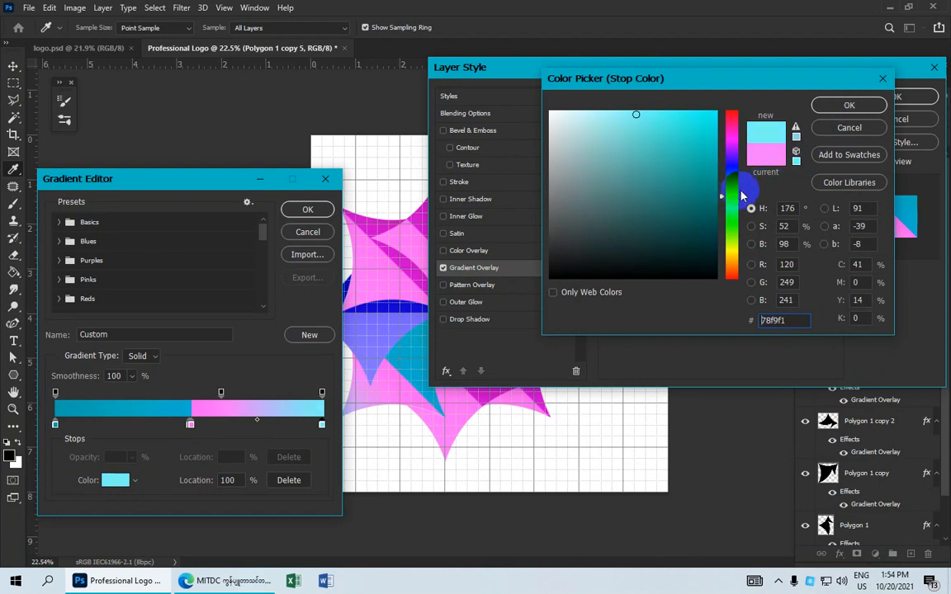
pyautogui.click(817, 105)
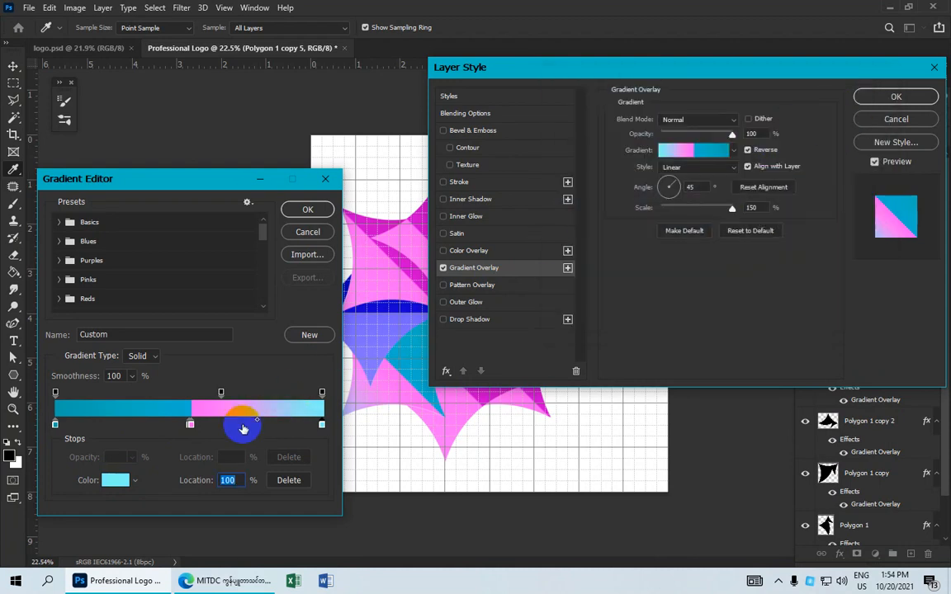
pyautogui.click(193, 426)
pyautogui.doubleClick(191, 426)
pyautogui.click(117, 484)
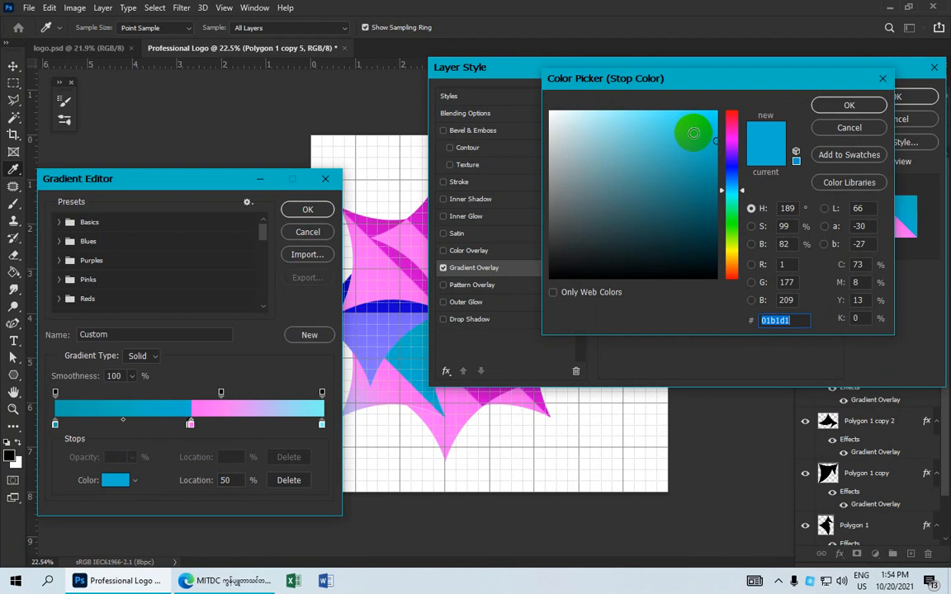
pyautogui.click(844, 128)
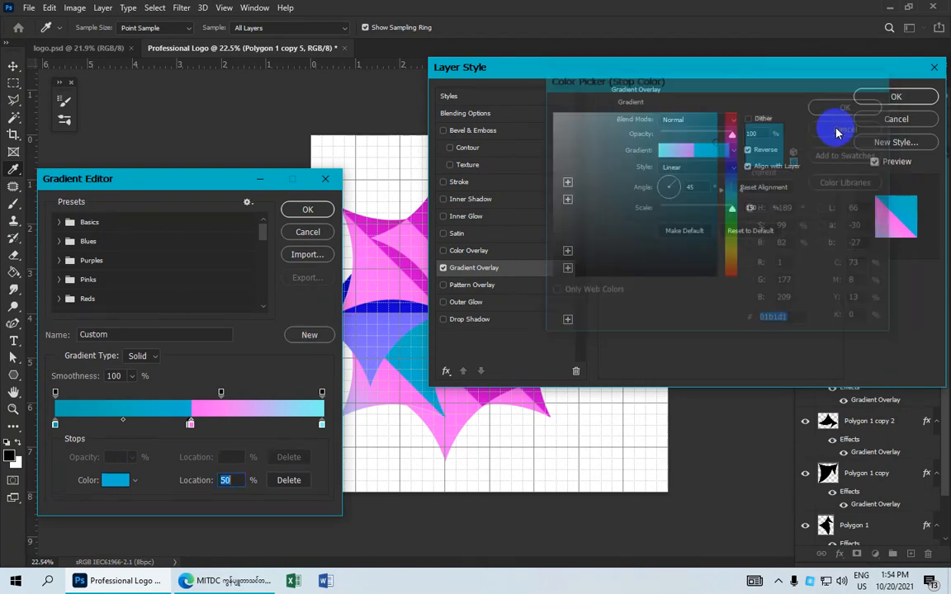
# Separate the two overlapping middle stops slightly and recolour the pink stop at 51% to light blue #5fd0ff
pyautogui.moveTo(190, 424); pyautogui.dragTo(194, 428)
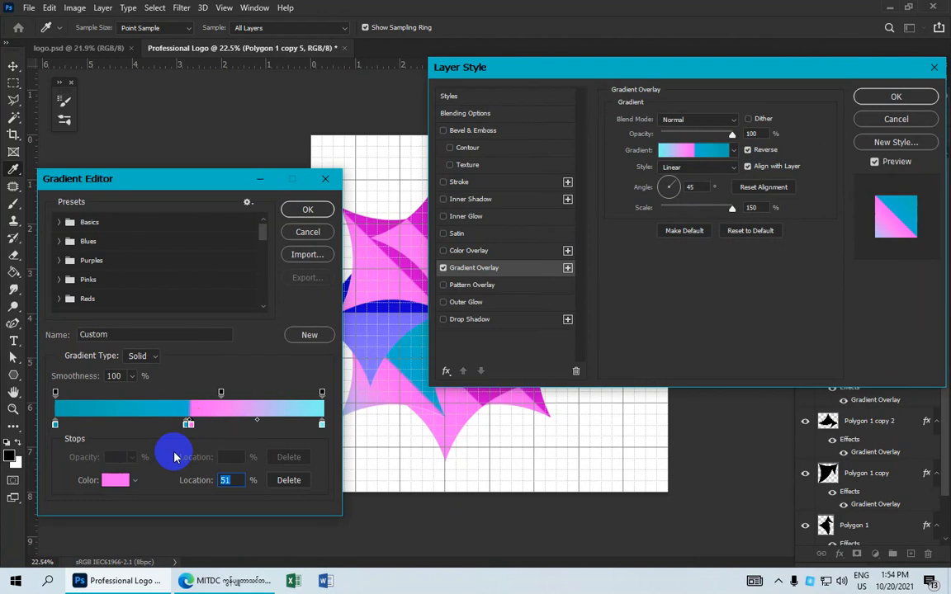
pyautogui.click(116, 481)
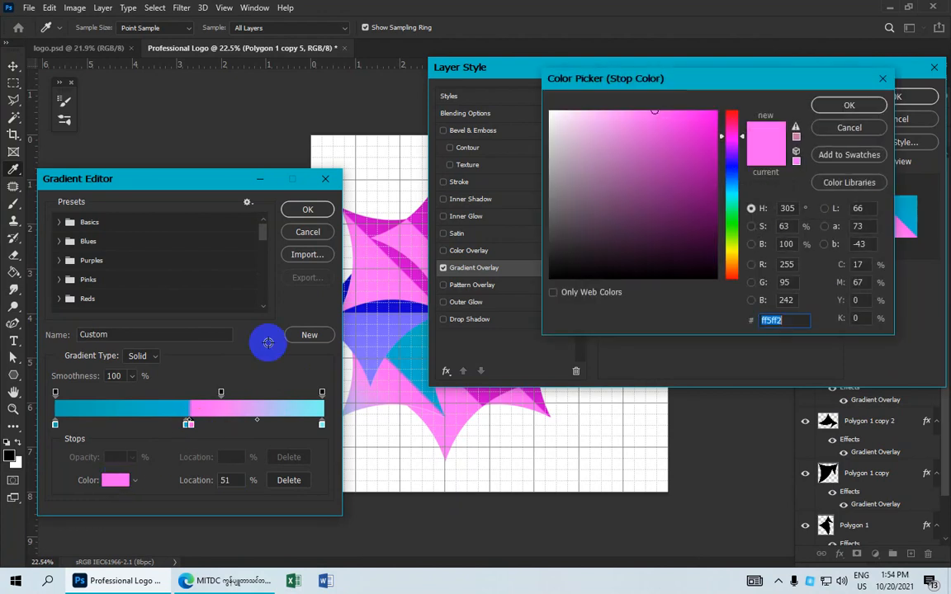
pyautogui.click(732, 188)
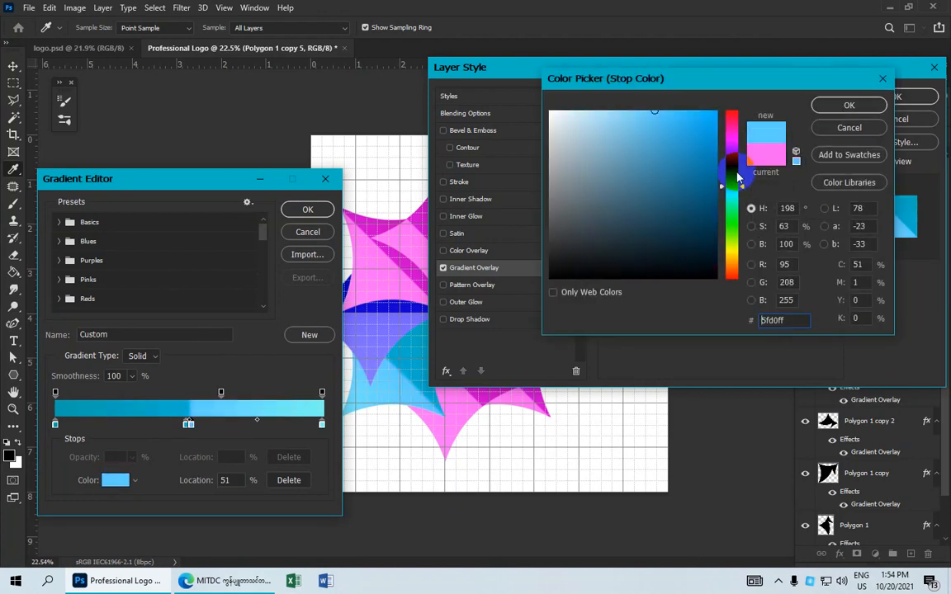
pyautogui.click(853, 106)
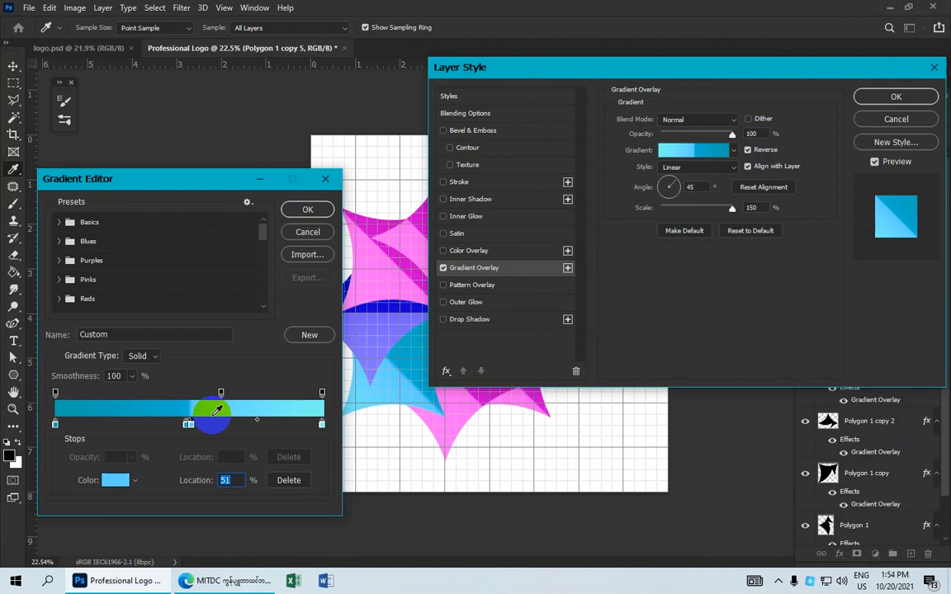
# Set the location of the darker cyan blue middle stop to 50% and accept the gradient
pyautogui.click(188, 425)
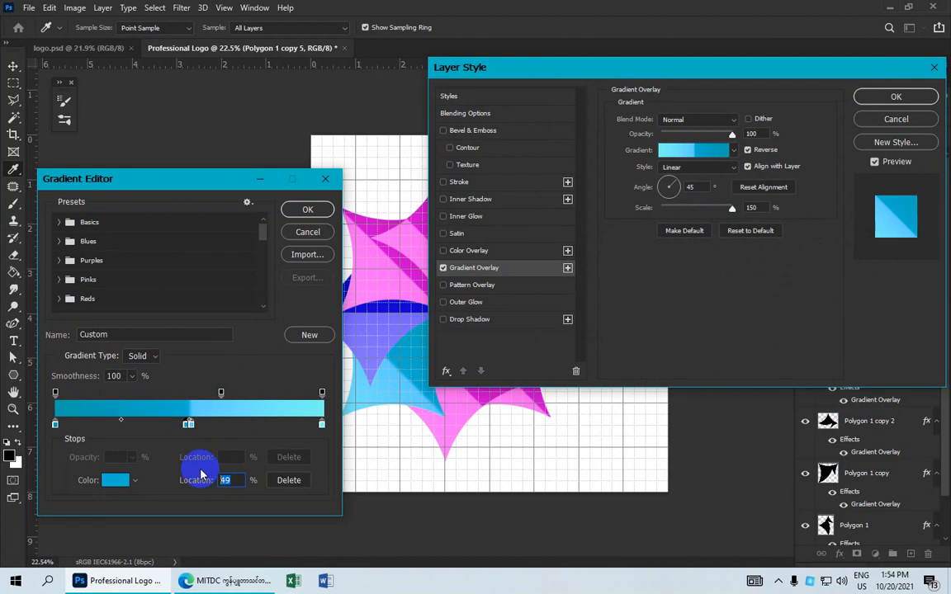
pyautogui.write('50')
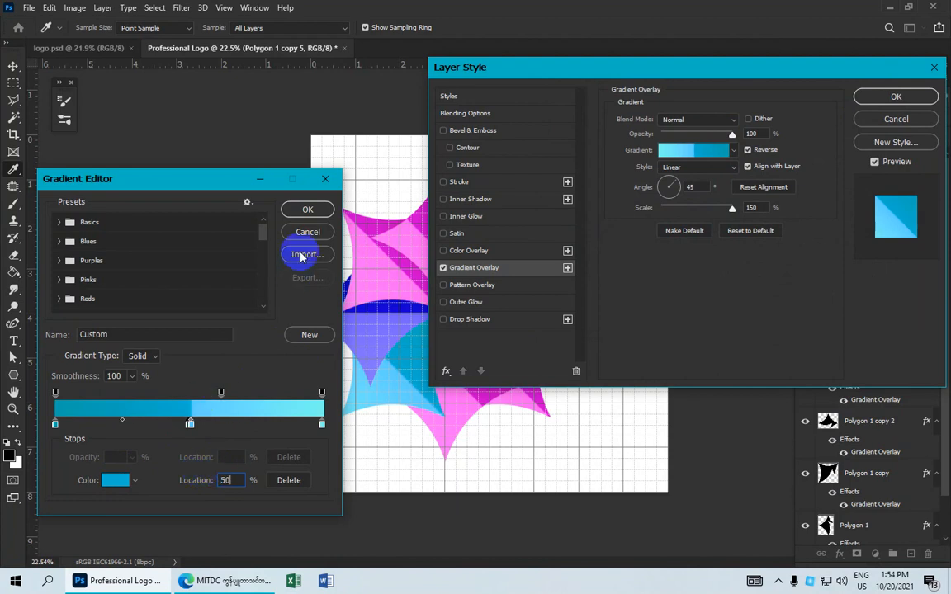
pyautogui.click(308, 210)
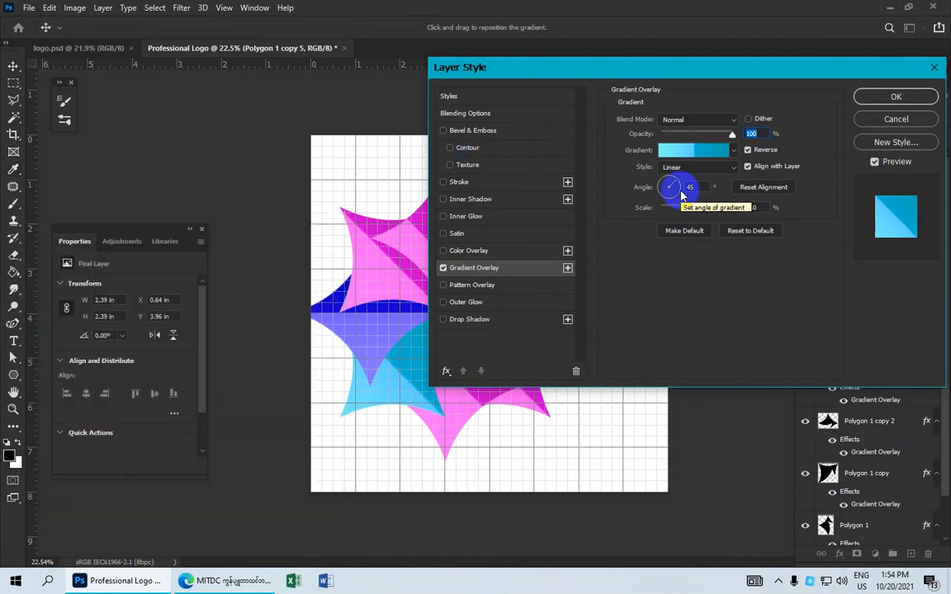
# Set the gradient overlay angle of the cyan star shape to 135° and apply the layer style
pyautogui.moveTo(682, 197); pyautogui.dragTo(661, 187)
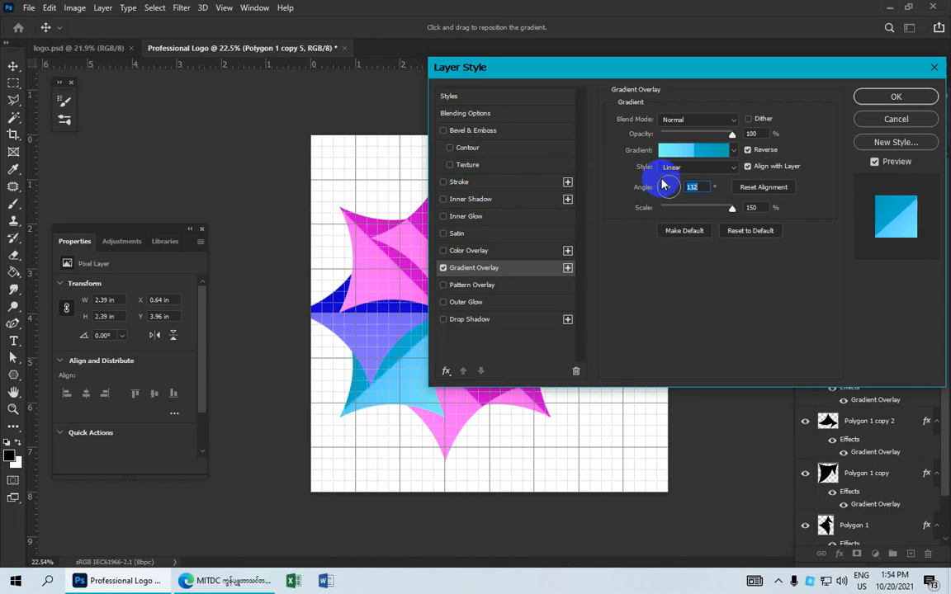
pyautogui.moveTo(631, 71); pyautogui.dragTo(700, 65)
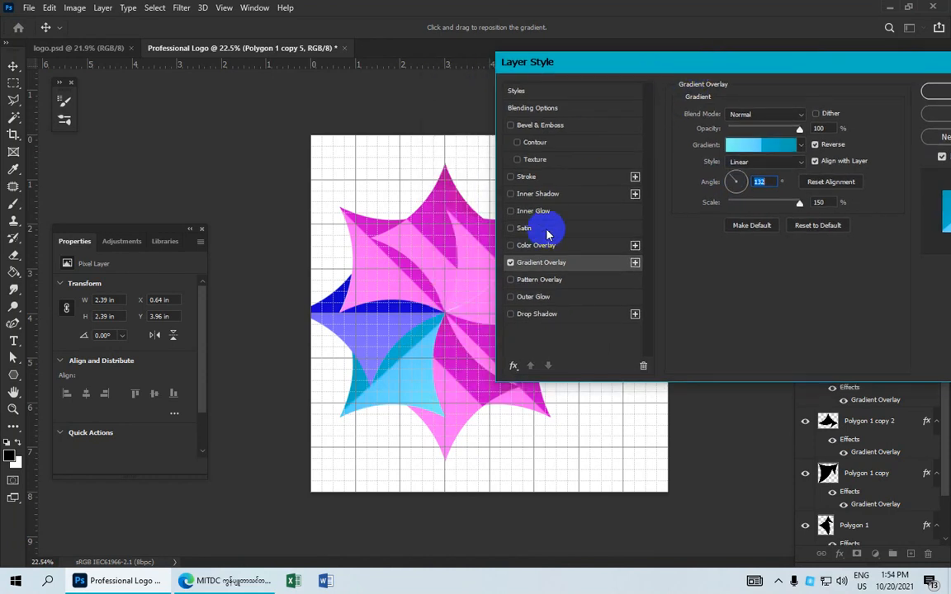
pyautogui.click(730, 179)
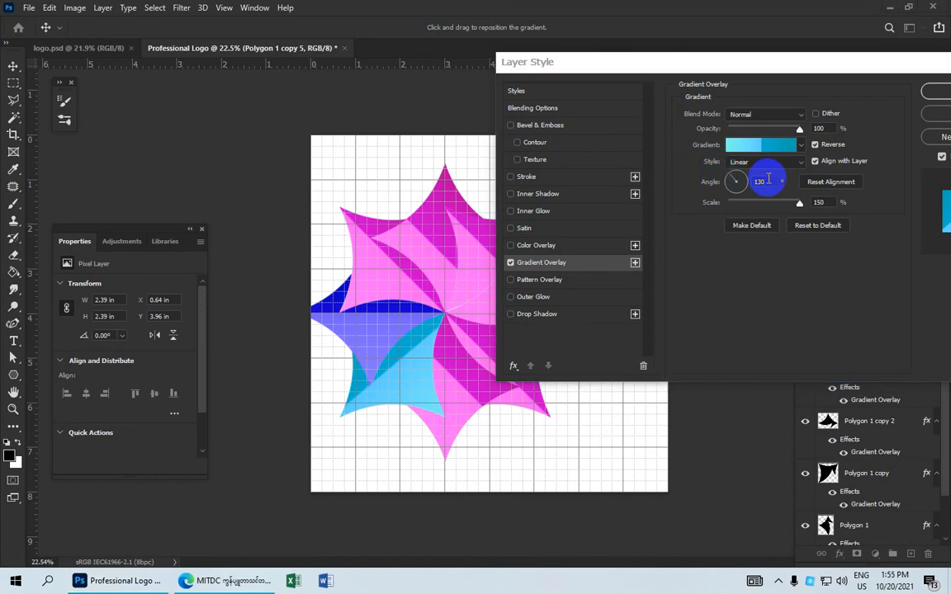
pyautogui.click(758, 181)
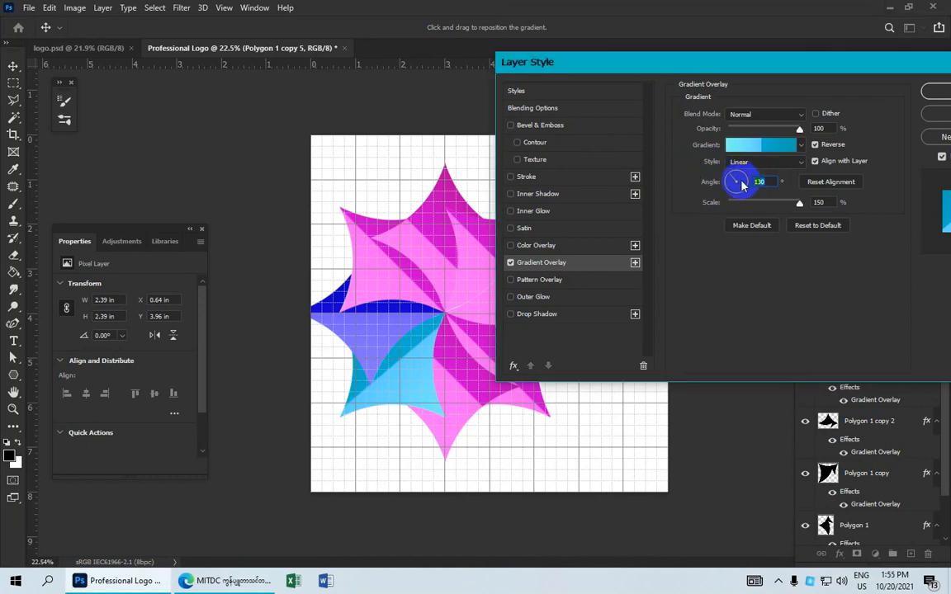
pyautogui.write('135')
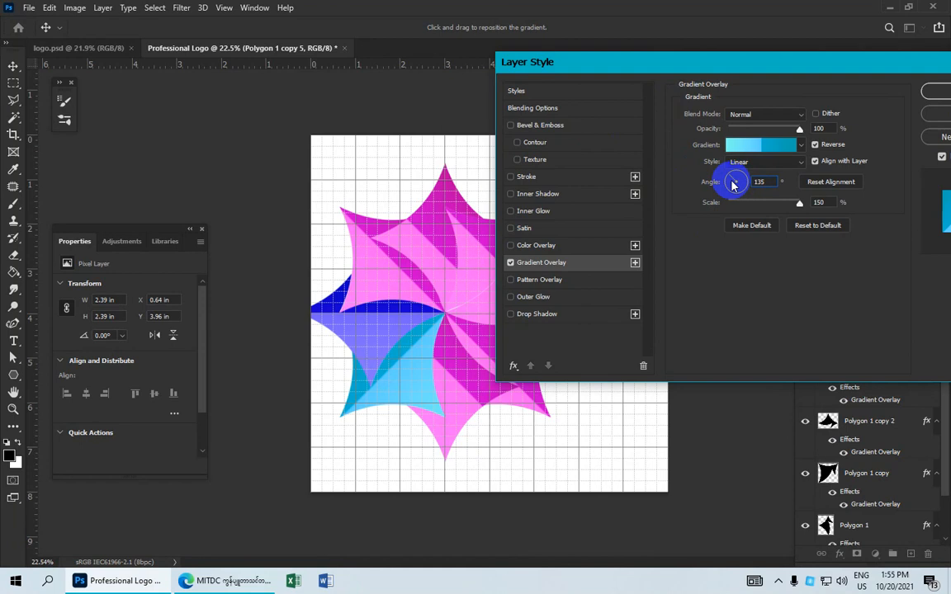
pyautogui.click(933, 90)
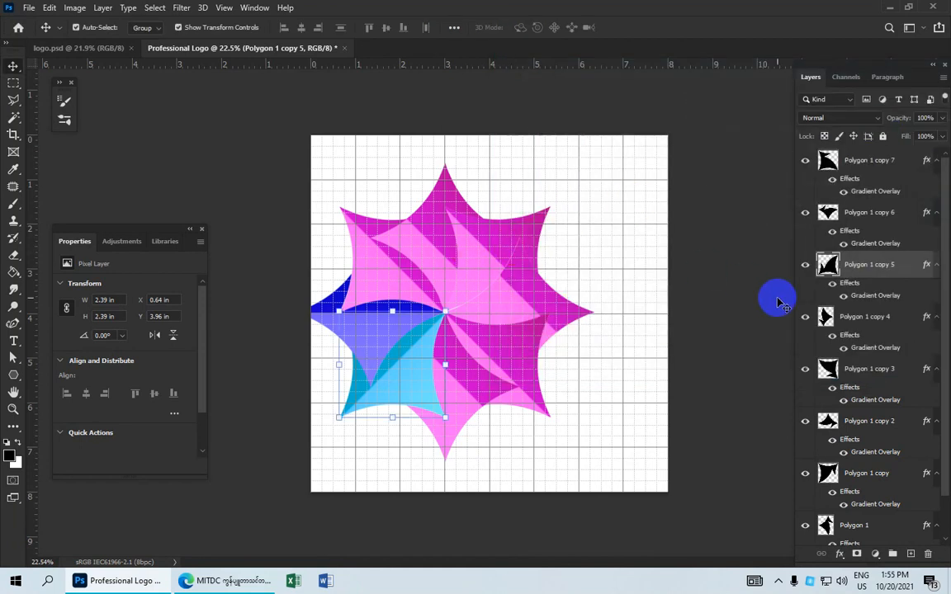
# Change the start colour stop at 0% in Polygon 1 copy 4's gradient overlay to dark green #00ad08
pyautogui.click(856, 320)
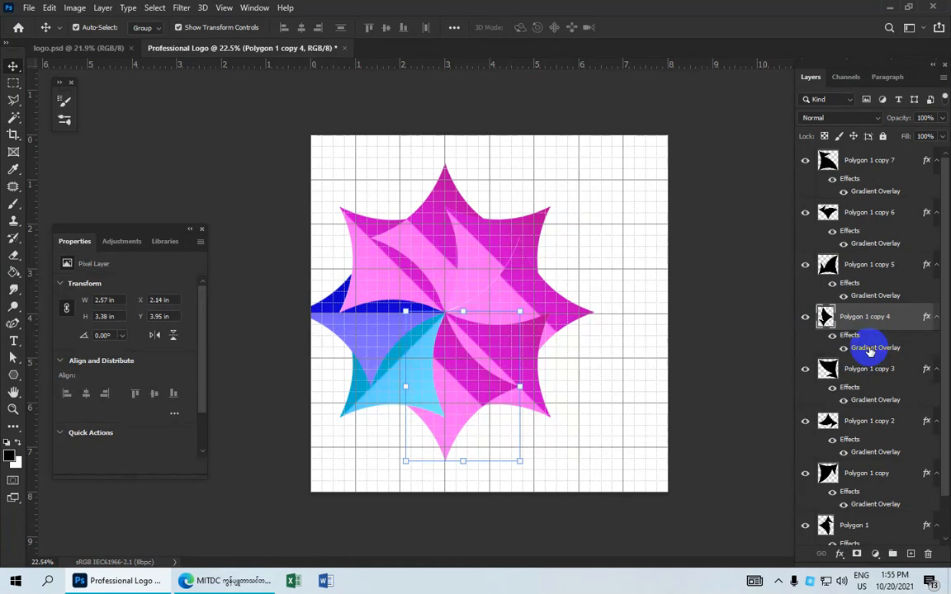
pyautogui.doubleClick(869, 351)
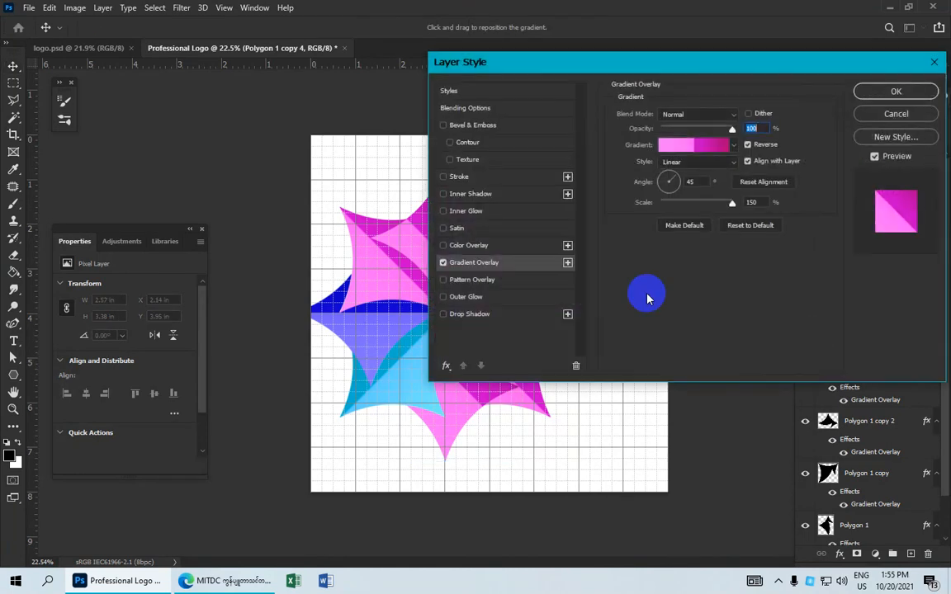
pyautogui.click(675, 149)
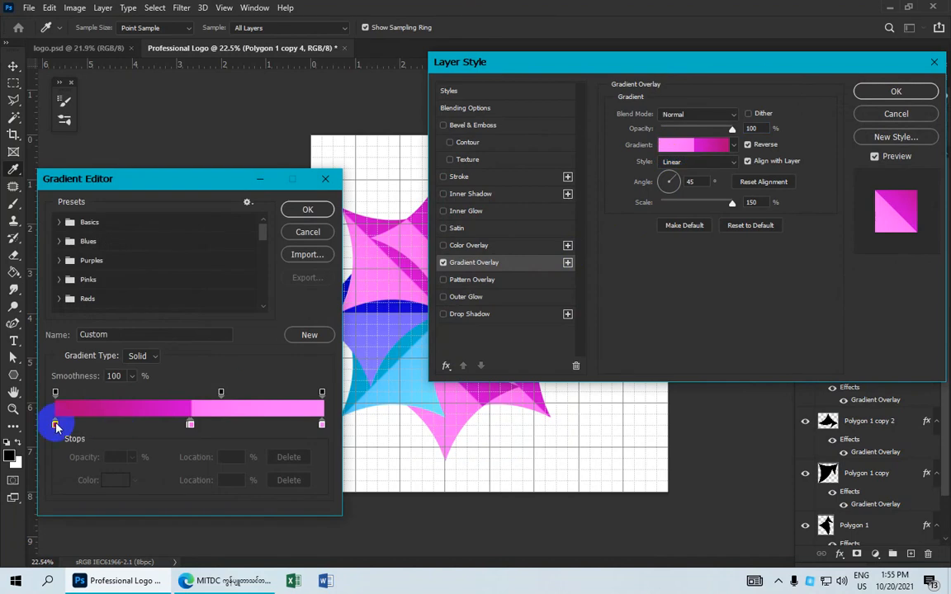
pyautogui.click(55, 426)
pyautogui.click(114, 481)
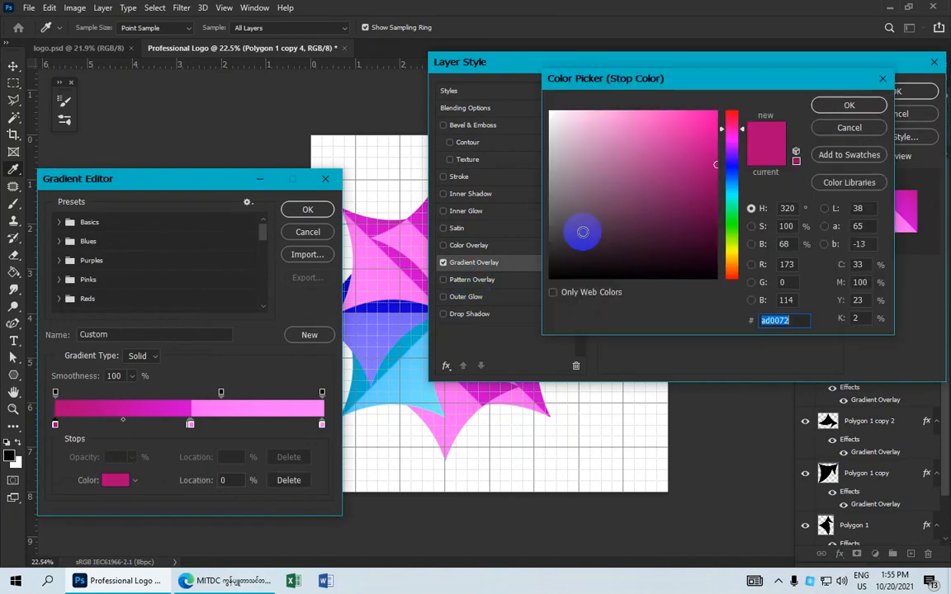
pyautogui.click(732, 217)
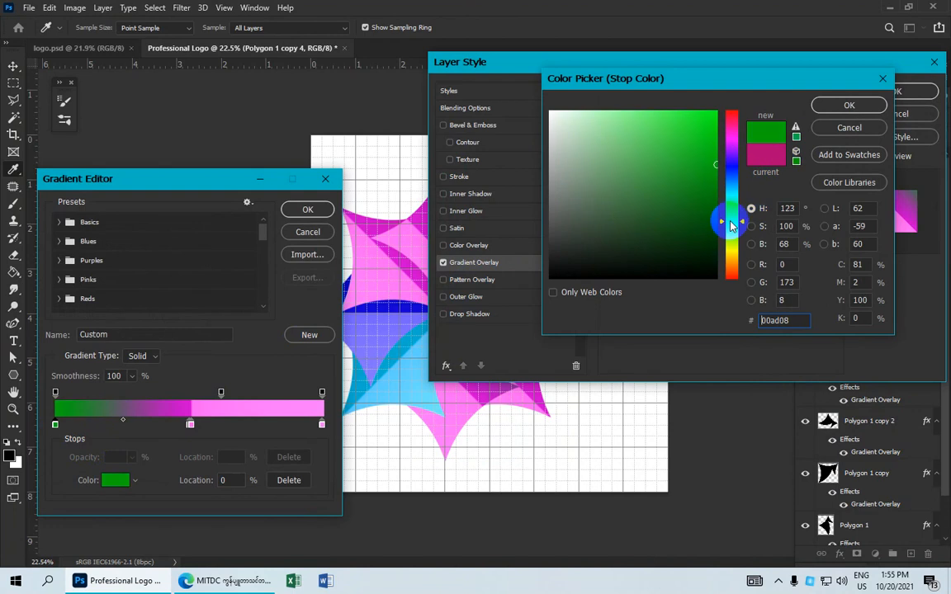
pyautogui.click(826, 102)
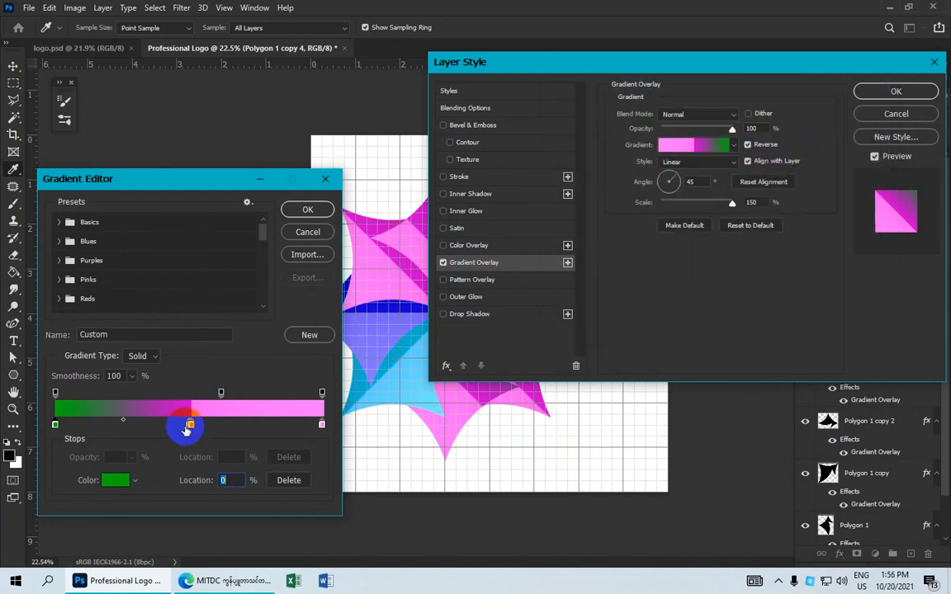
# Change the gradient's magenta colour stop at 50% to green #0bd101
pyautogui.click(185, 426)
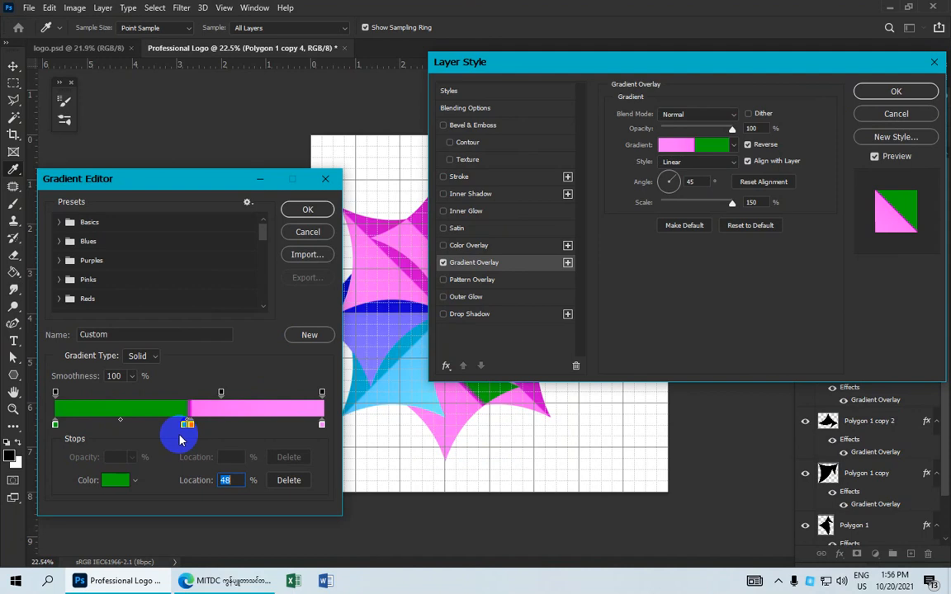
pyautogui.moveTo(180, 440); pyautogui.dragTo(186, 437)
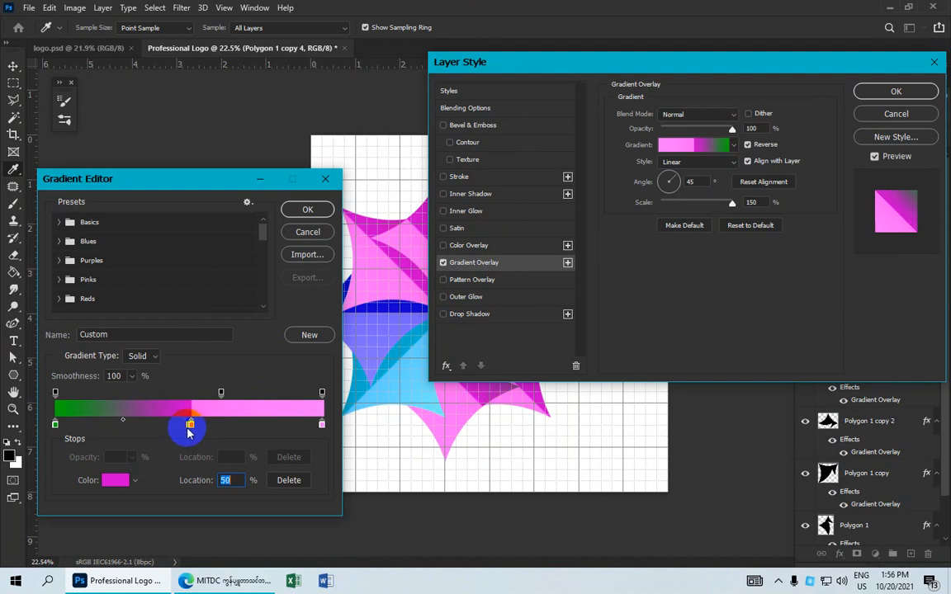
pyautogui.doubleClick(189, 425)
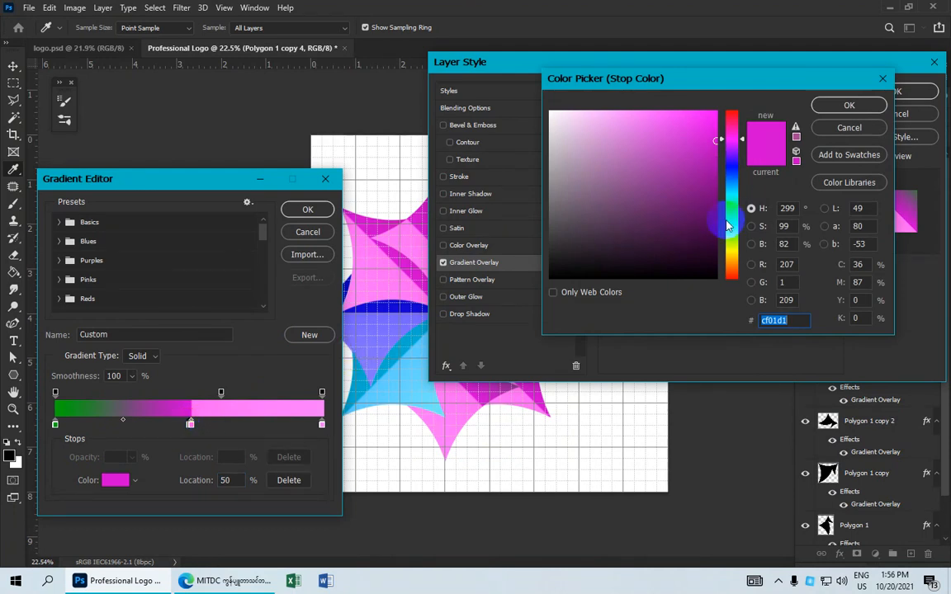
pyautogui.click(731, 225)
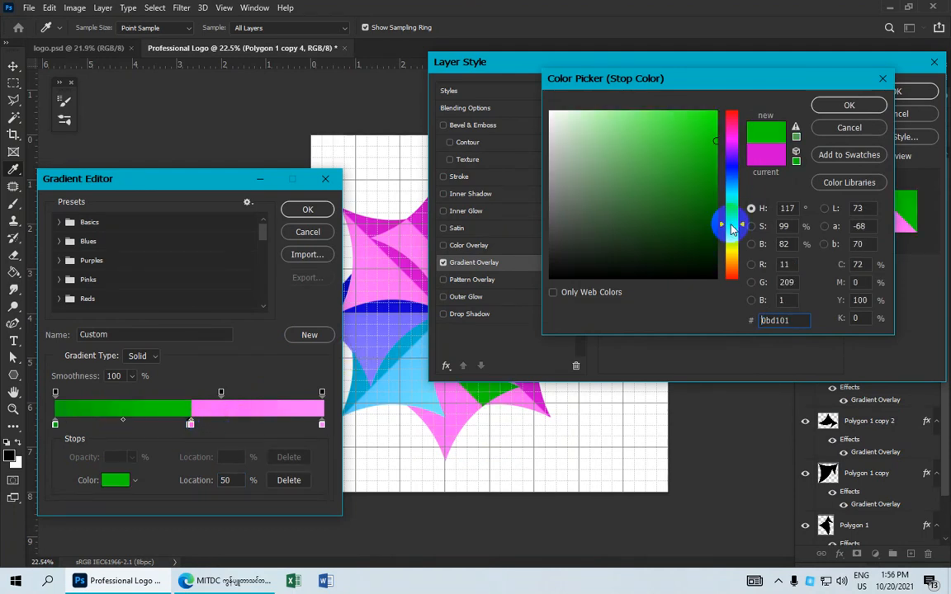
pyautogui.click(839, 107)
# Change the gradient's pink end stop at 100% to light green #78f98d
pyautogui.click(318, 430)
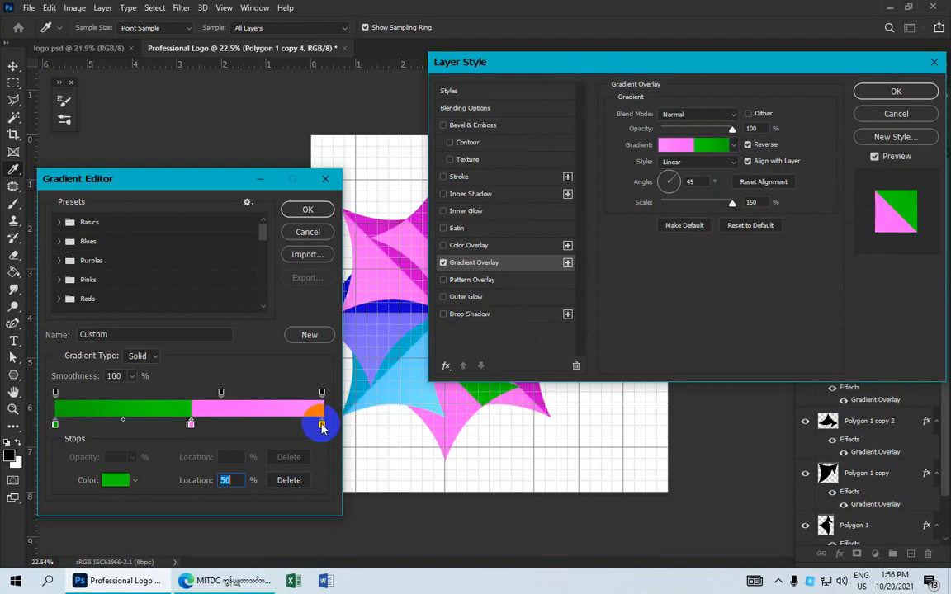
pyautogui.click(115, 480)
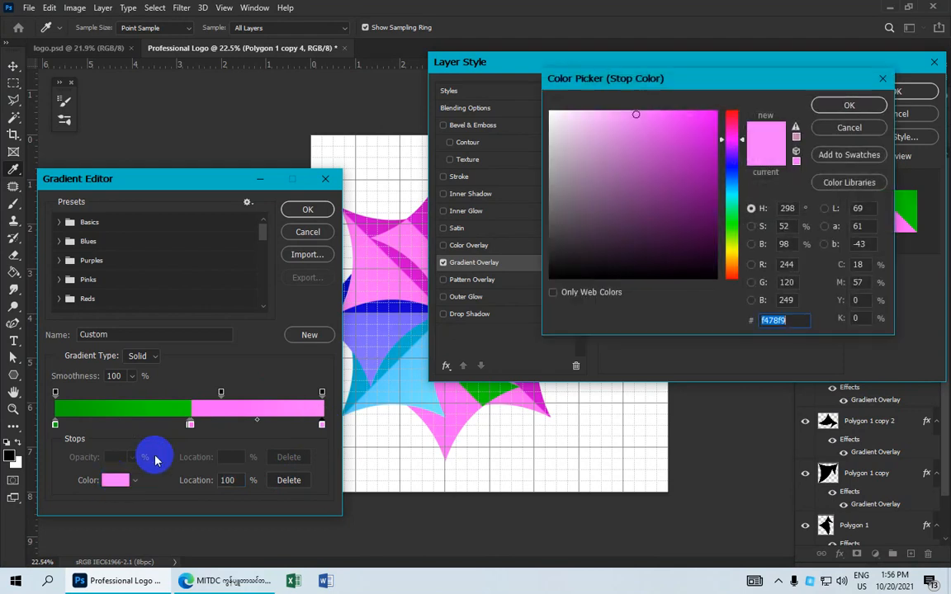
pyautogui.click(727, 218)
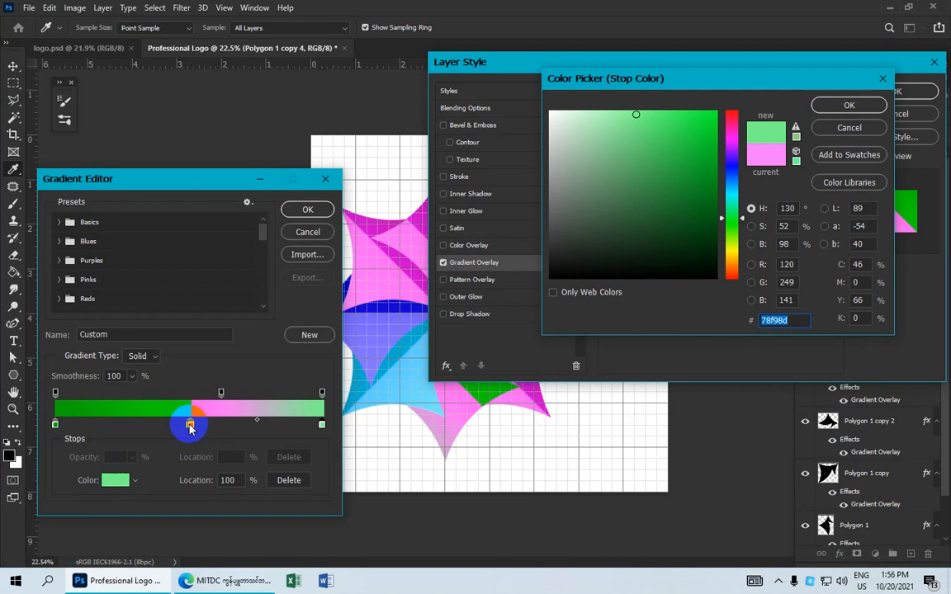
pyautogui.click(849, 104)
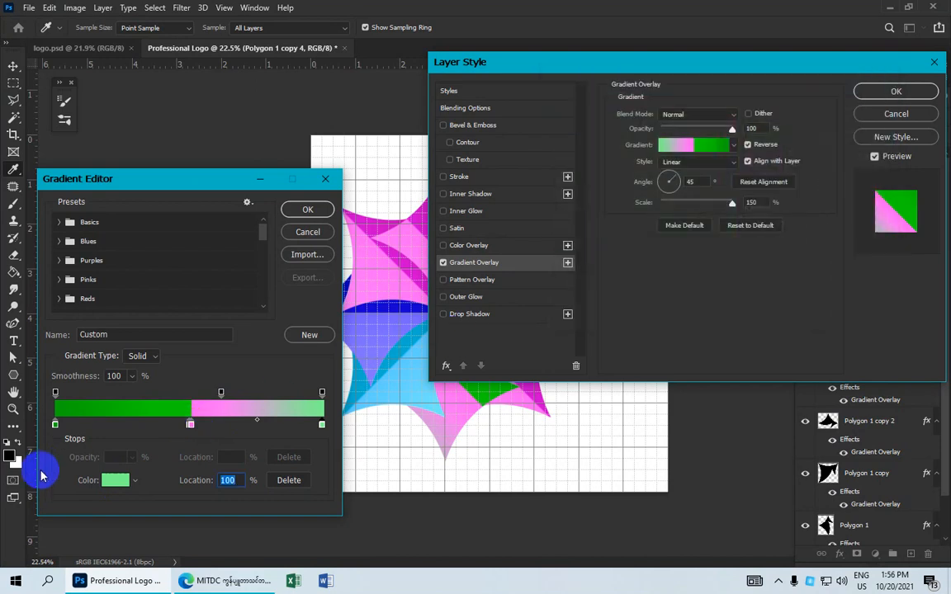
# Recolour the gradient's pink middle stop at 51% to light green #5fff76 and accept the gradient
pyautogui.click(191, 424)
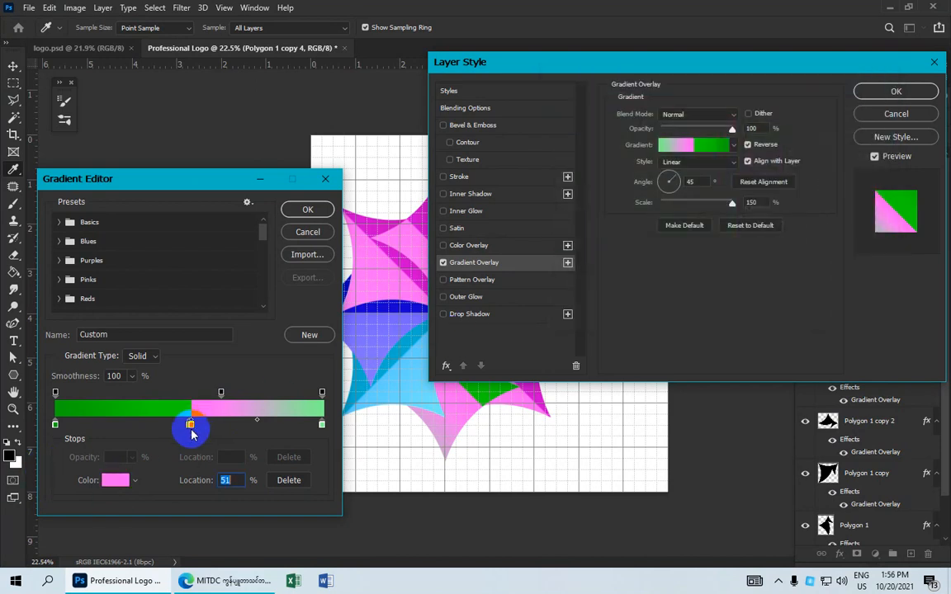
pyautogui.click(115, 480)
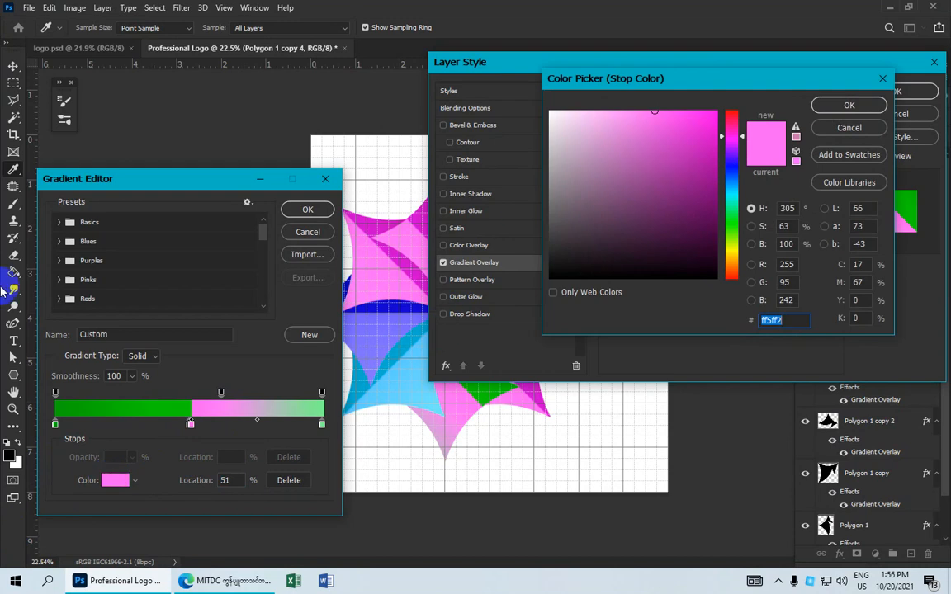
pyautogui.click(733, 219)
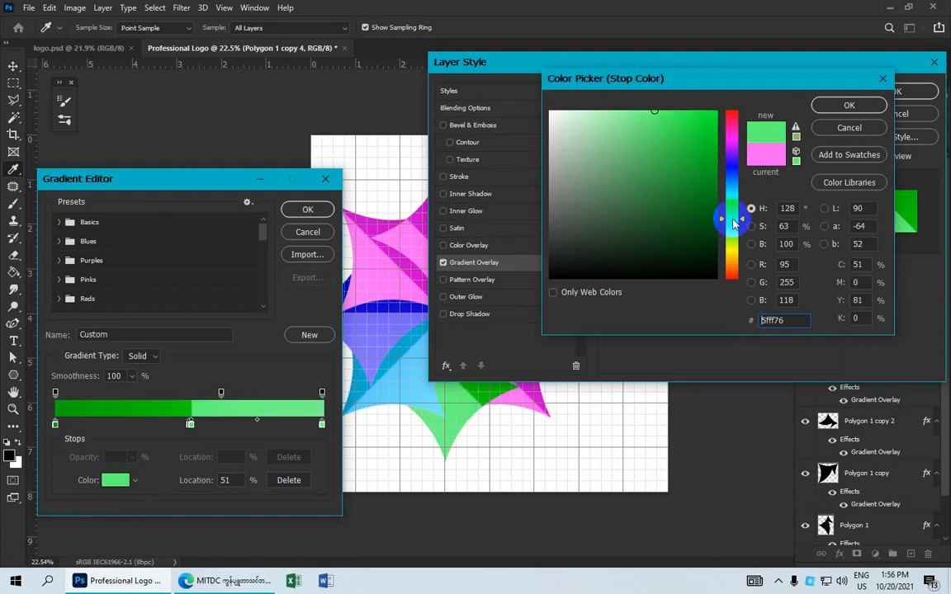
pyautogui.click(874, 108)
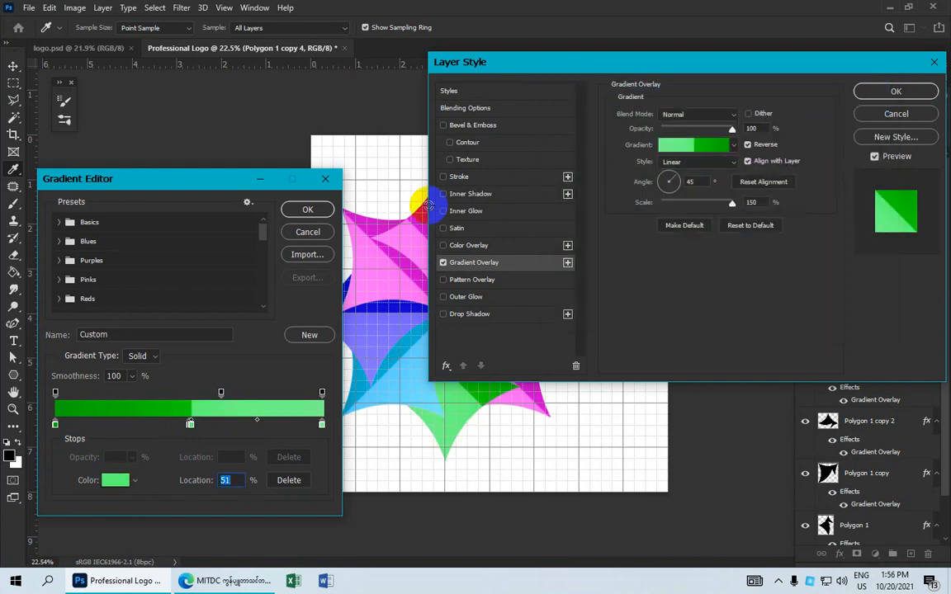
pyautogui.click(308, 209)
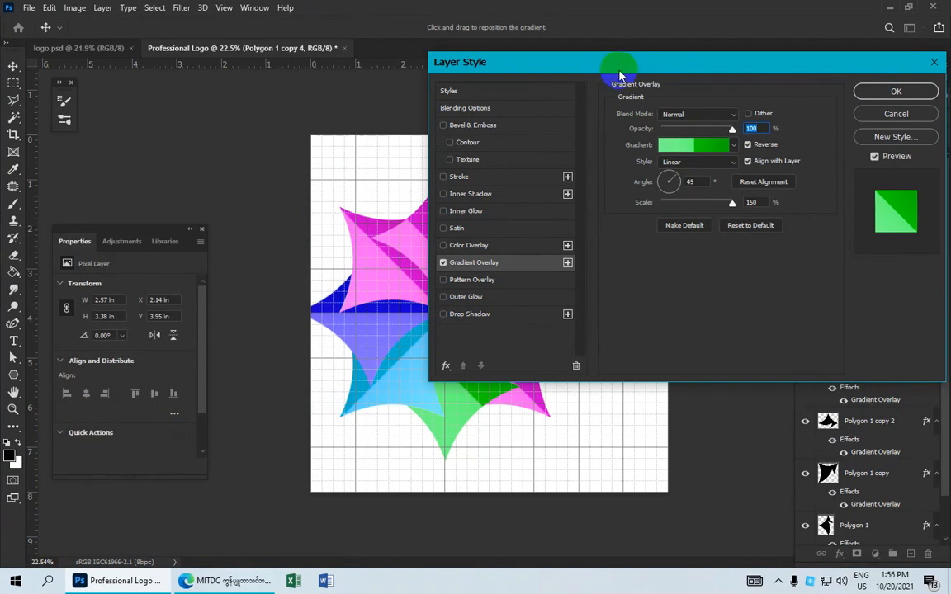
# Set the green gradient overlay's angle to 1° and apply the layer style
pyautogui.moveTo(628, 69); pyautogui.dragTo(687, 39)
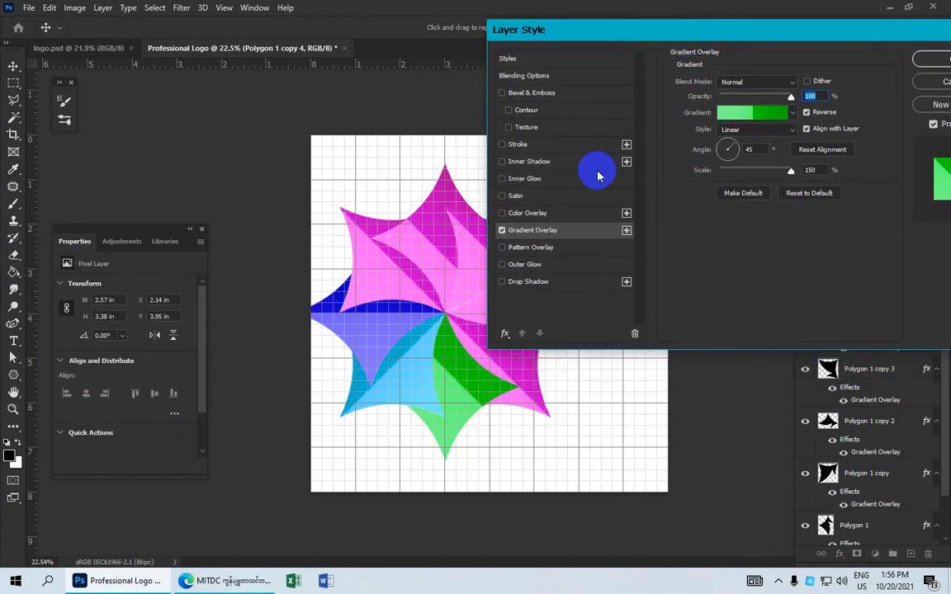
pyautogui.doubleClick(758, 149)
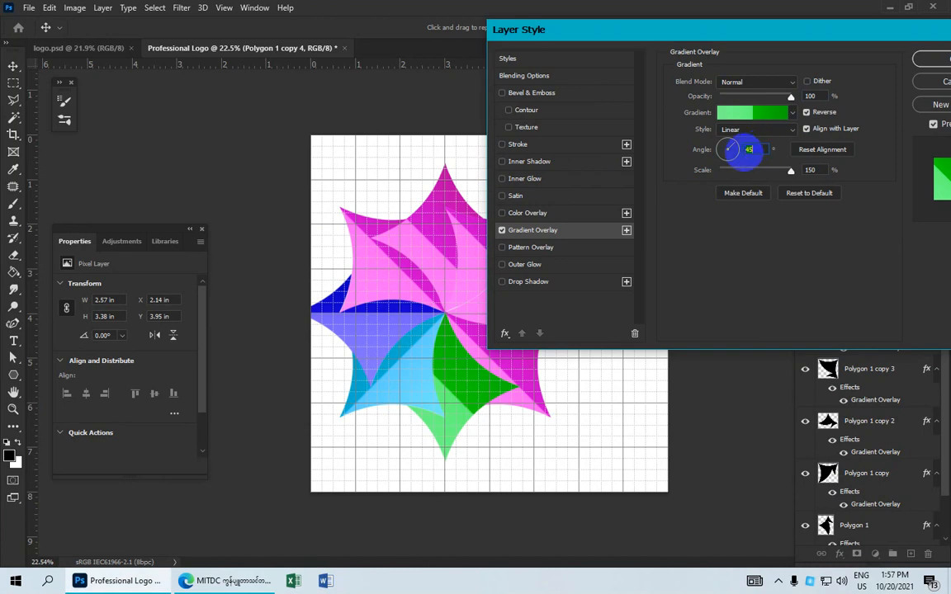
pyautogui.write('1')
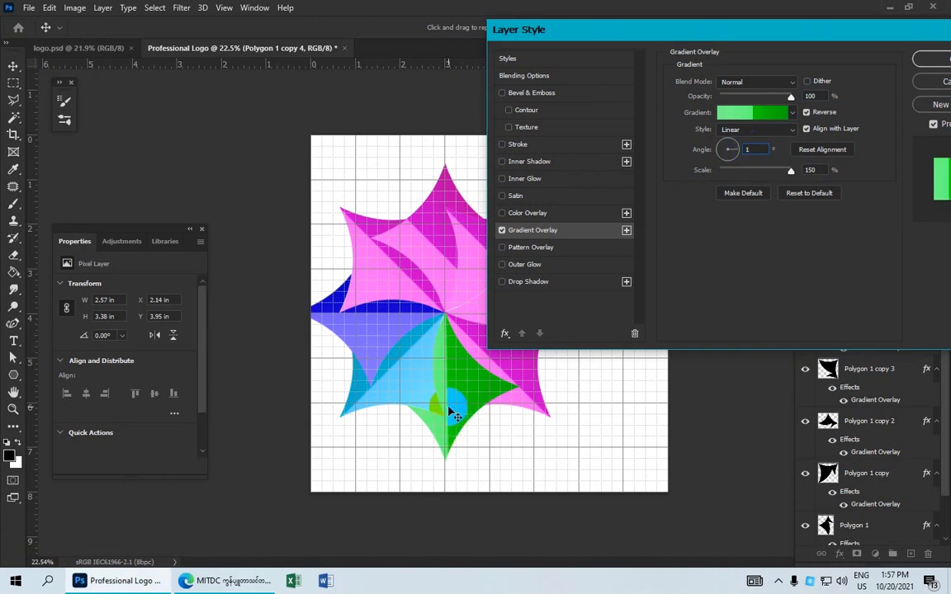
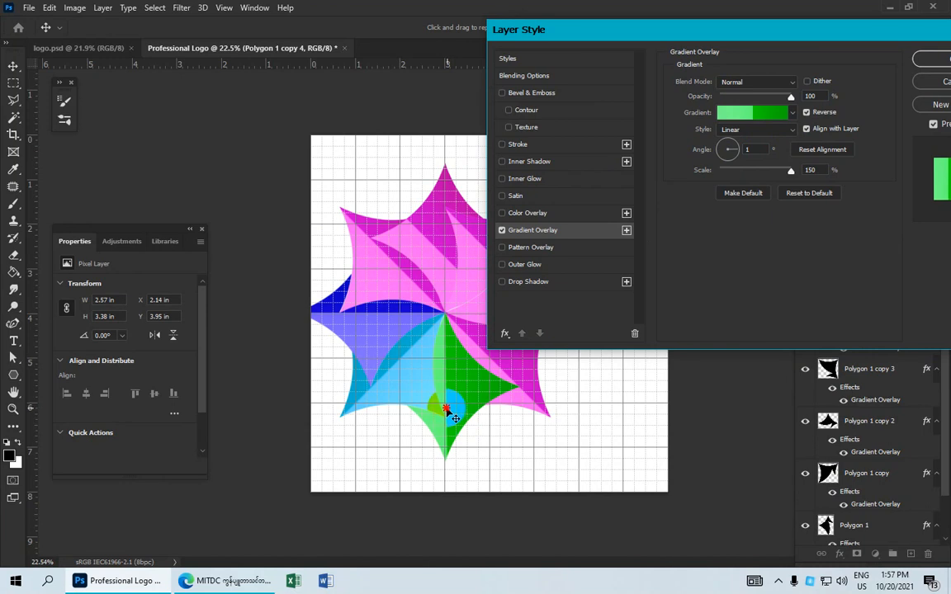
pyautogui.click(932, 60)
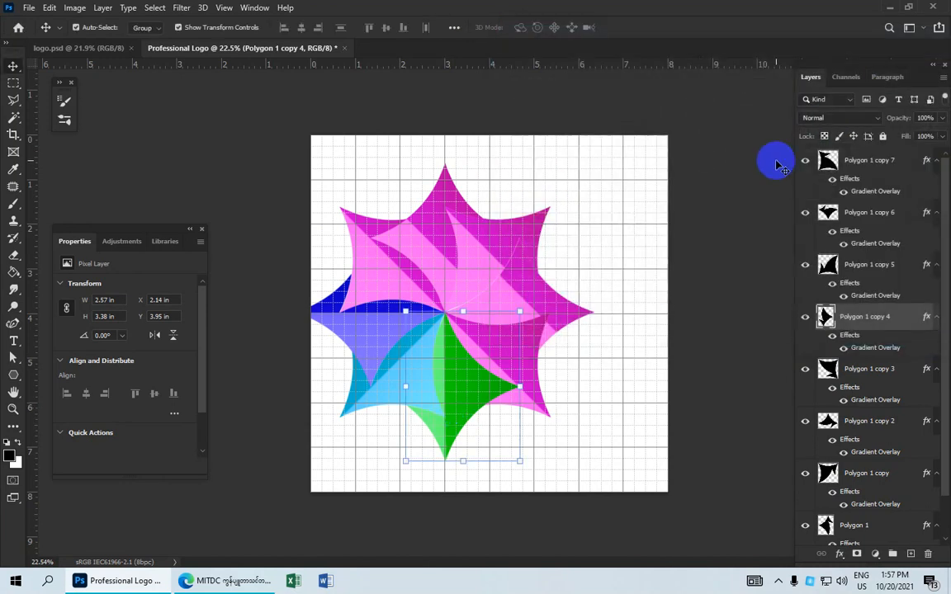
# Open the gradient overlay settings of the Polygon 1 copy 3 layer
pyautogui.click(877, 371)
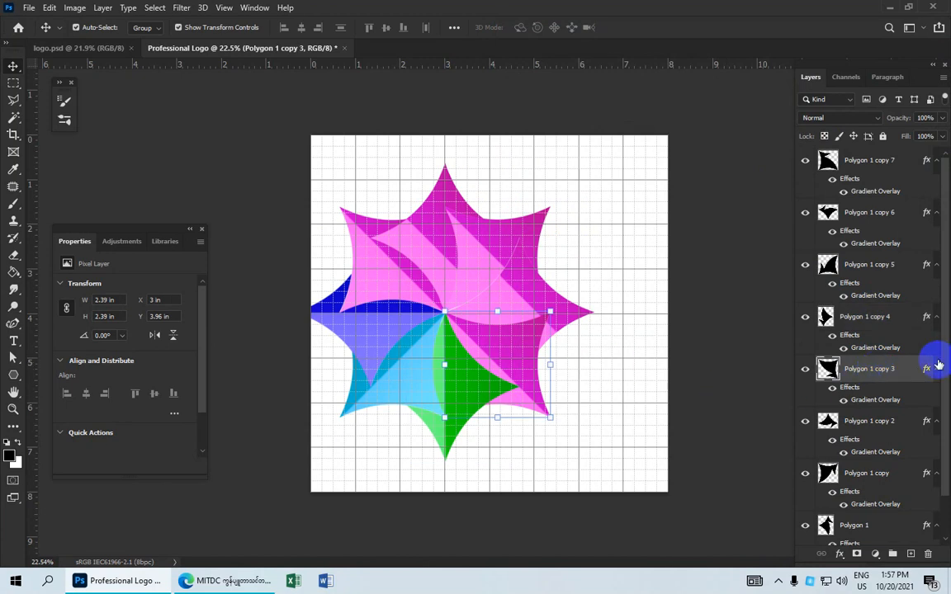
pyautogui.doubleClick(883, 403)
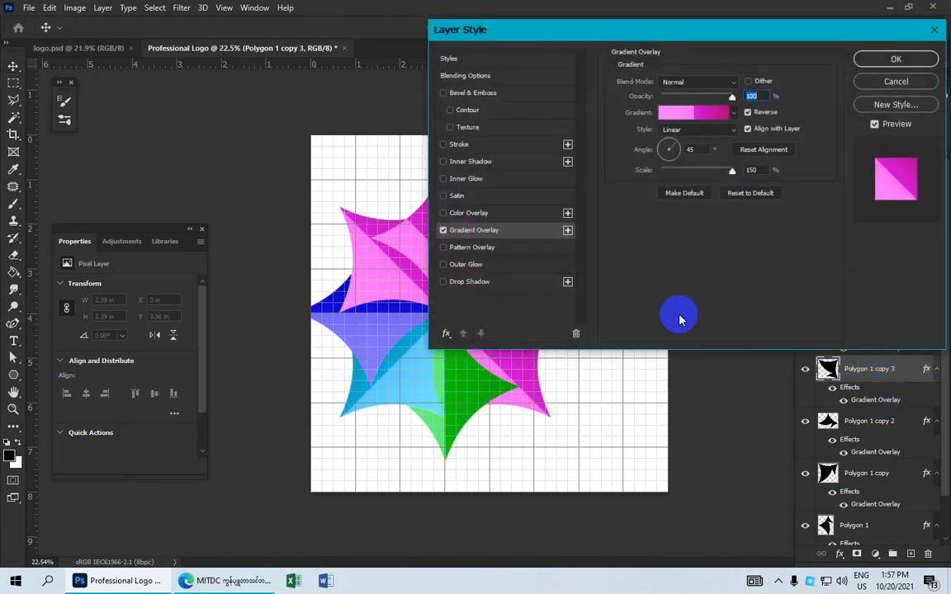
# Recolour the 0% stop of the Polygon 1 copy 3 layer's gradient overlay to dark yellow ada300
pyautogui.click(693, 116)
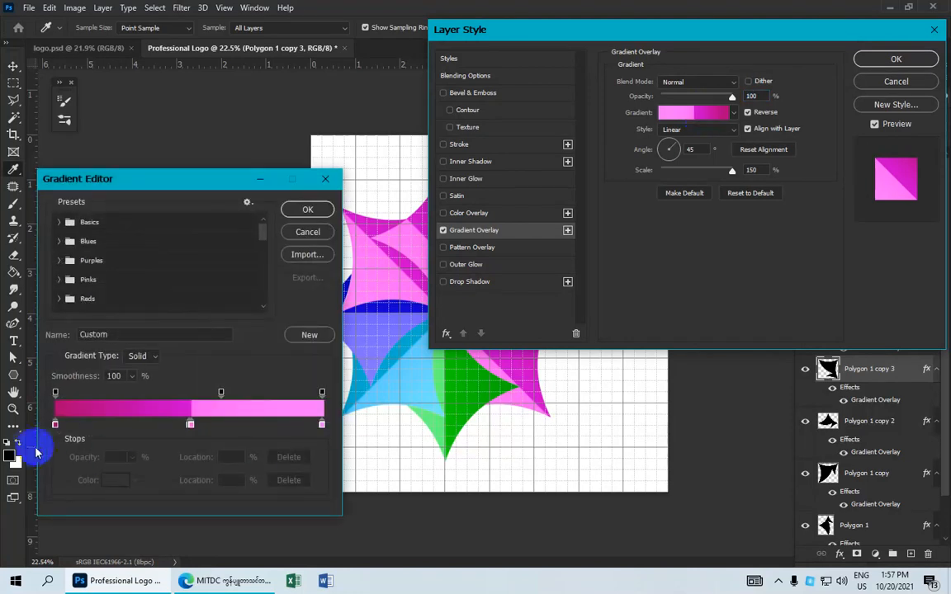
pyautogui.click(55, 425)
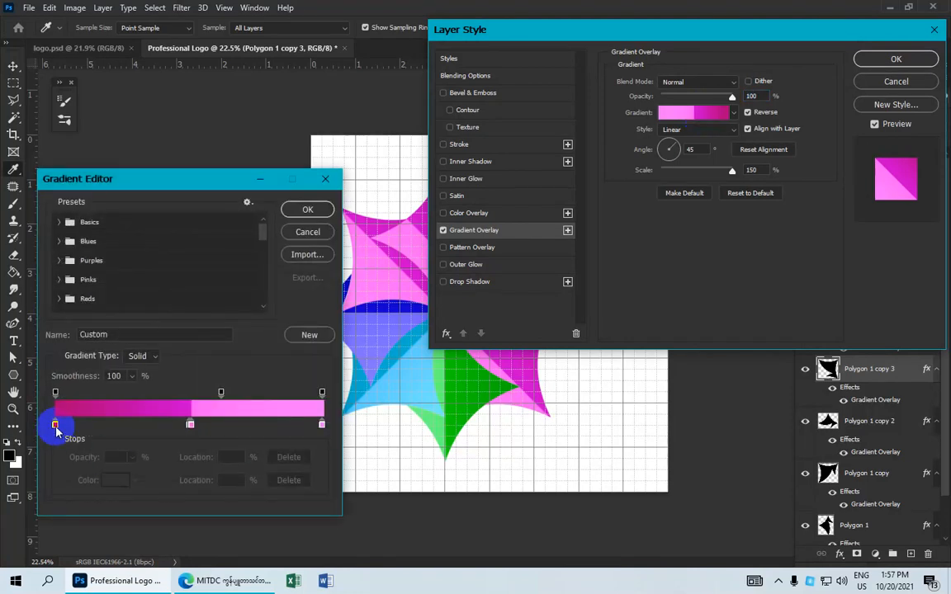
pyautogui.click(115, 479)
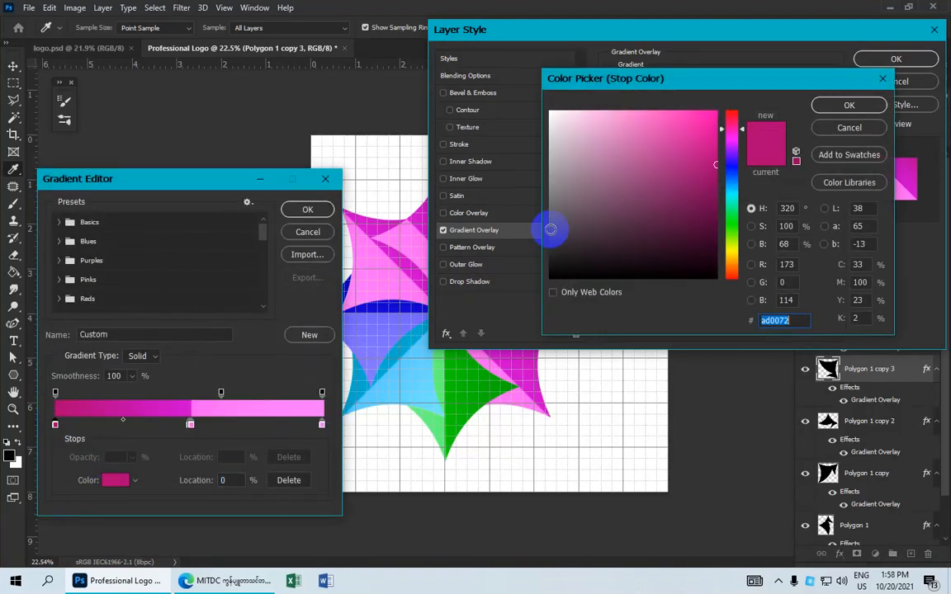
pyautogui.click(731, 239)
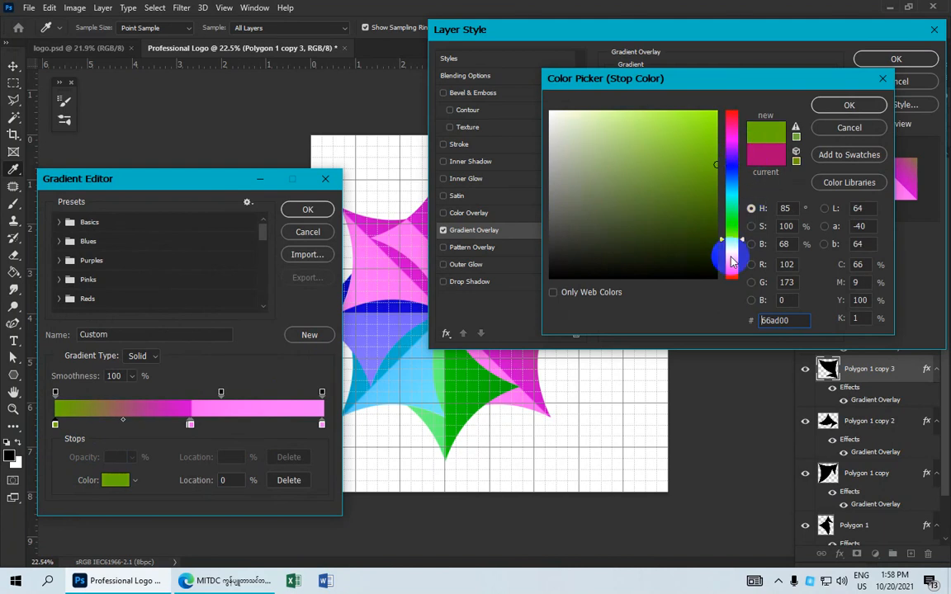
pyautogui.moveTo(730, 250); pyautogui.dragTo(738, 256)
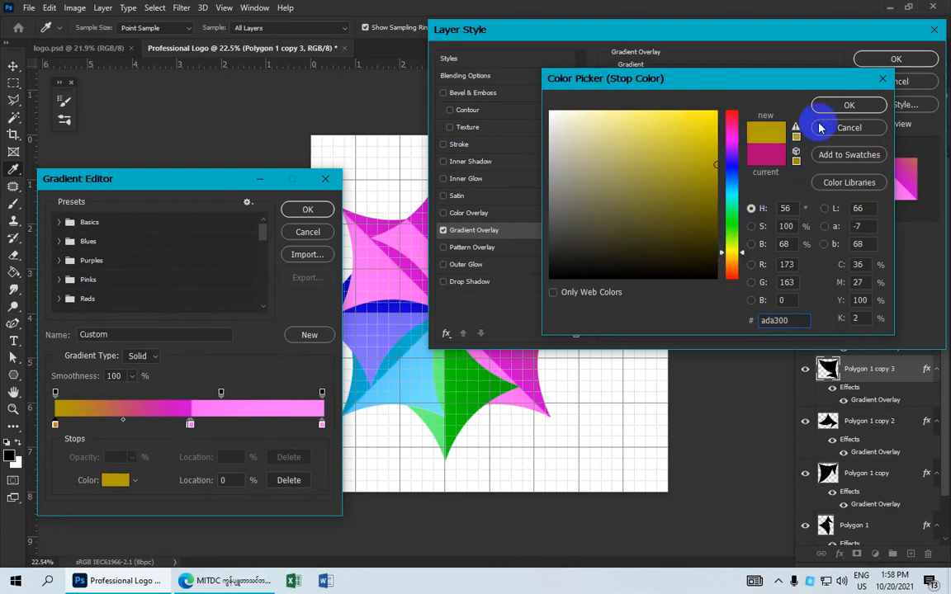
pyautogui.click(846, 103)
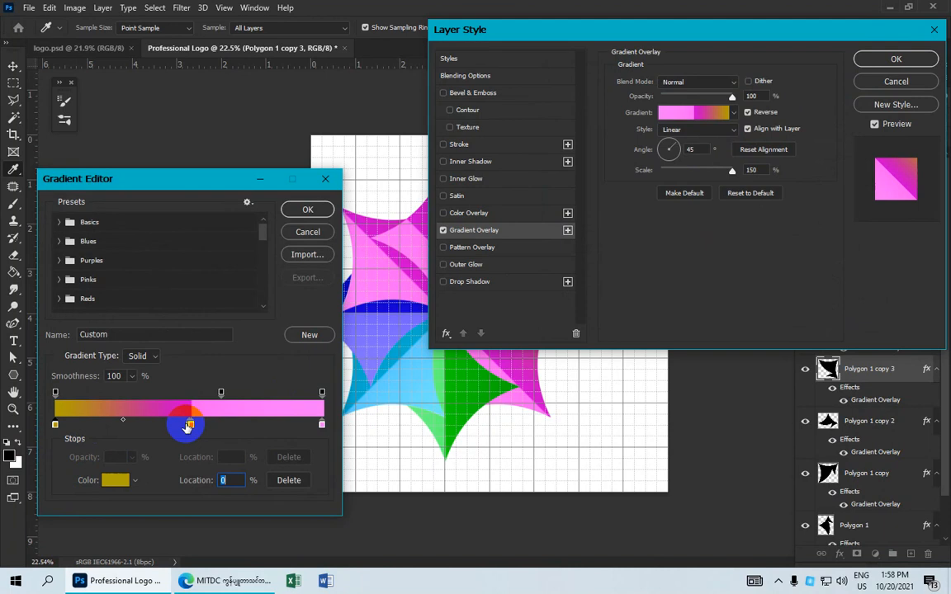
# Set the magenta colour stop at 50% of the gradient to golden yellow d1b601
pyautogui.doubleClick(190, 425)
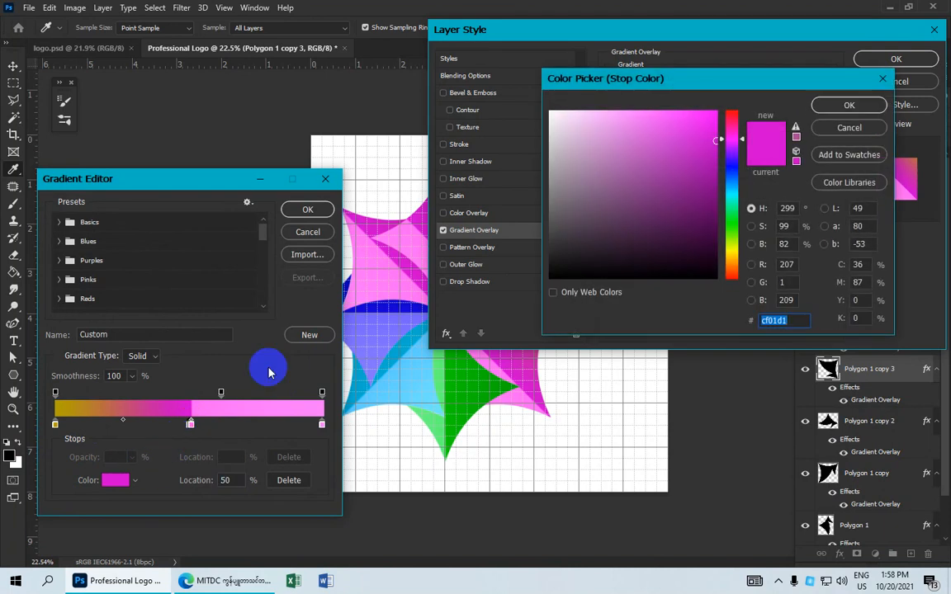
pyautogui.click(733, 254)
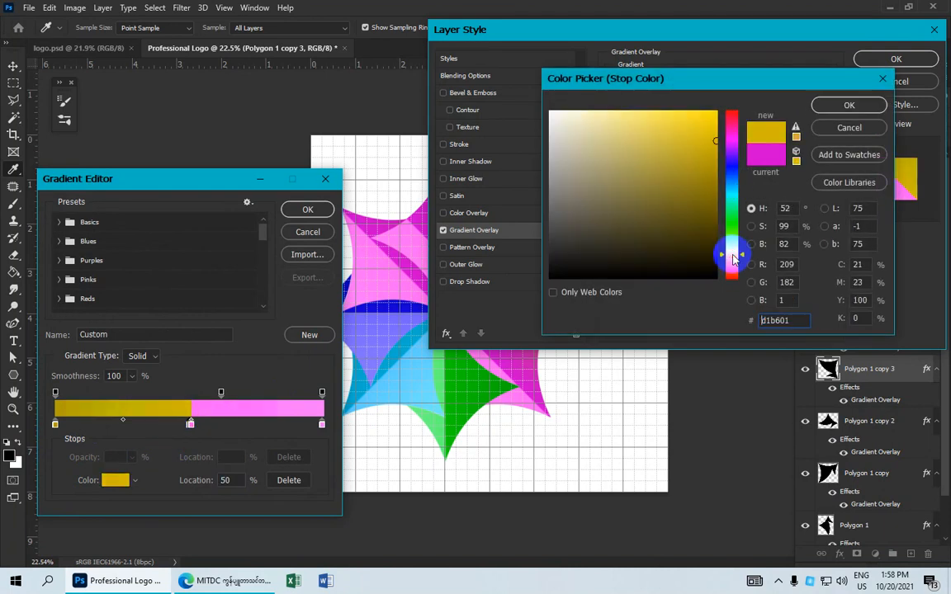
pyautogui.click(847, 105)
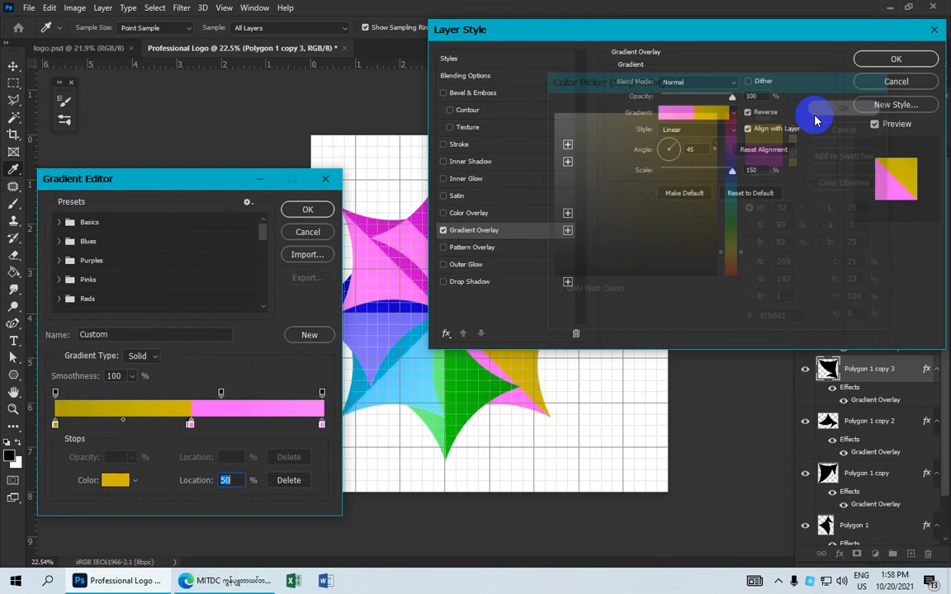
# Change the pink colour stop at the gradient's 100% end to a light yellow
pyautogui.click(320, 425)
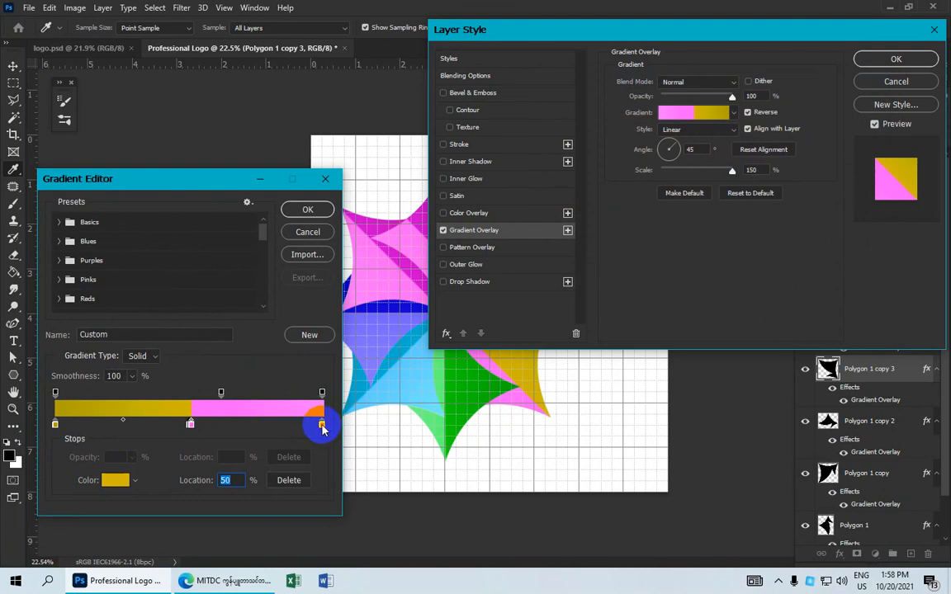
pyautogui.doubleClick(322, 425)
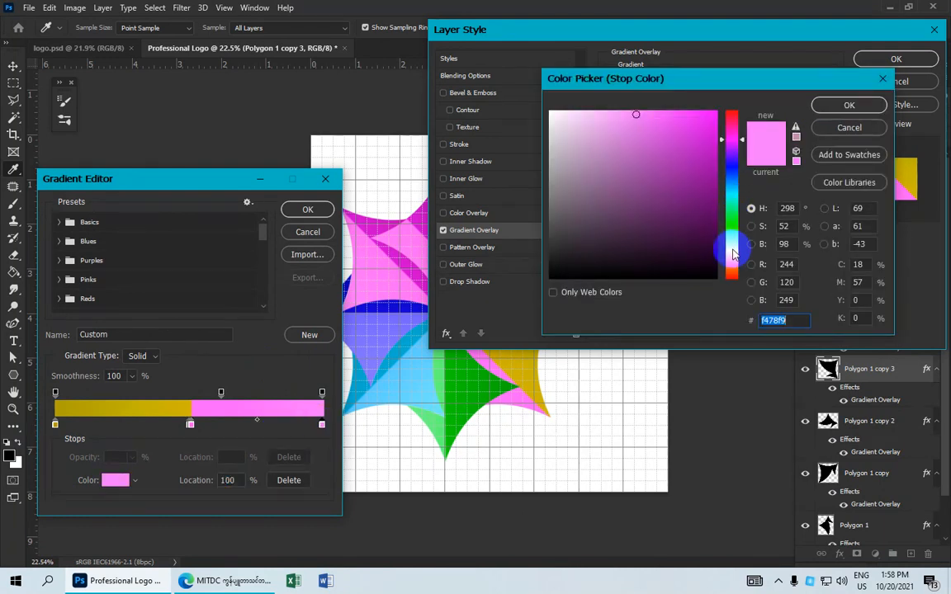
pyautogui.click(731, 251)
pyautogui.click(848, 105)
pyautogui.click(220, 426)
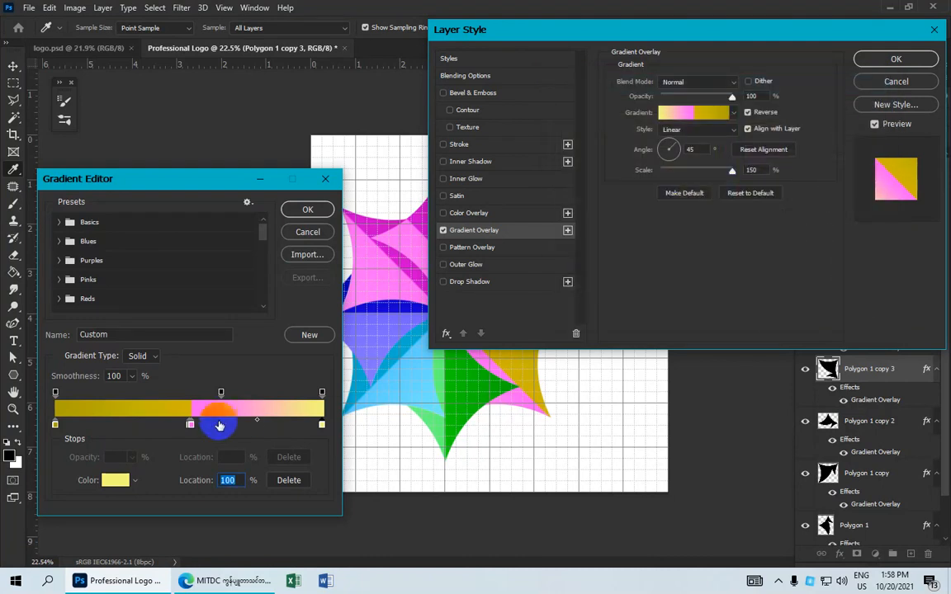
pyautogui.click(190, 425)
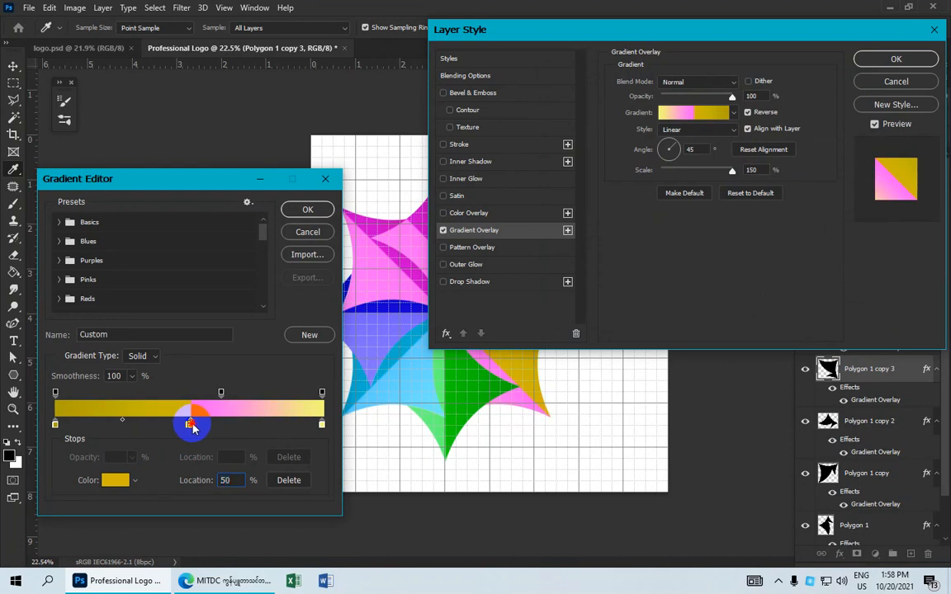
pyautogui.click(193, 427)
pyautogui.moveTo(201, 428); pyautogui.dragTo(192, 434)
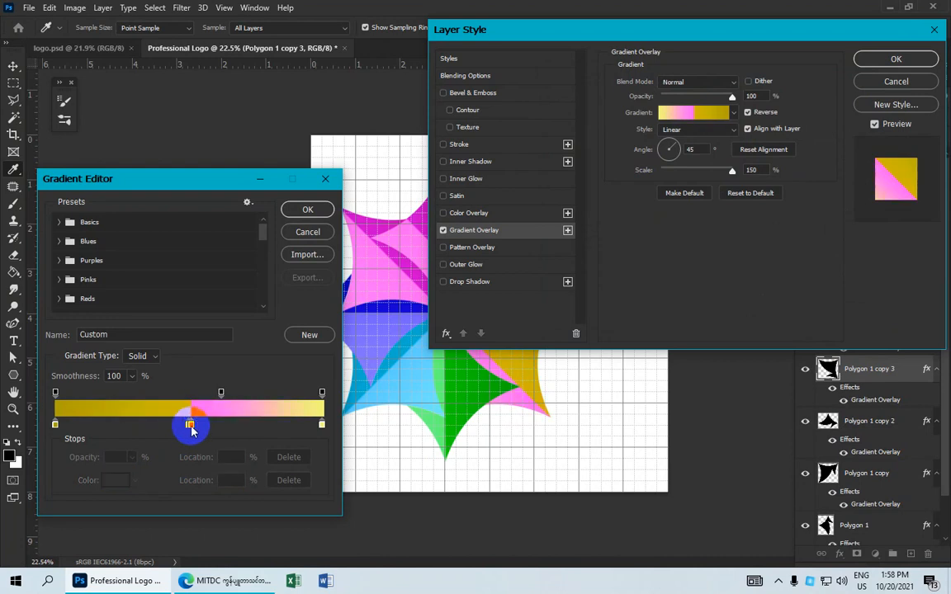
pyautogui.click(191, 427)
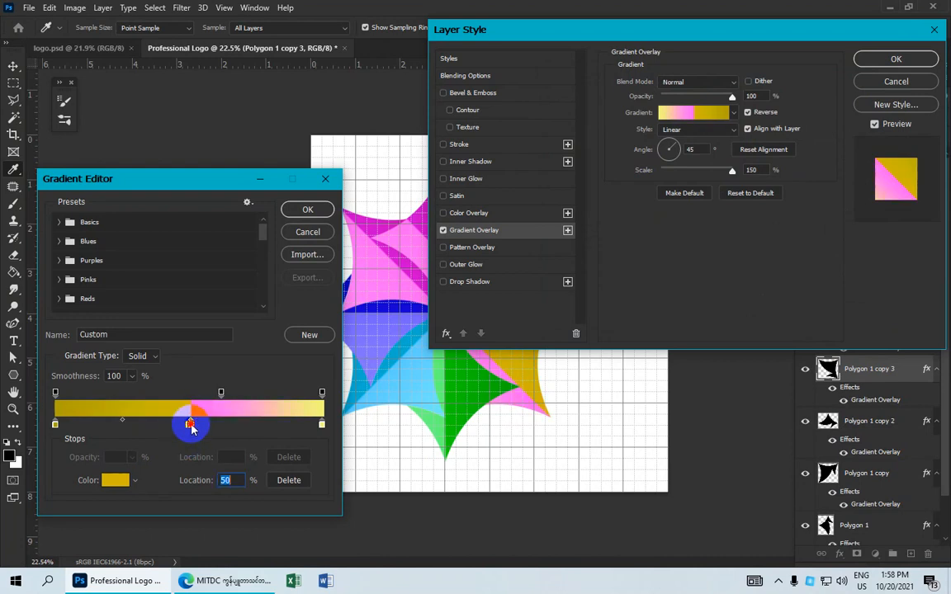
pyautogui.doubleClick(191, 427)
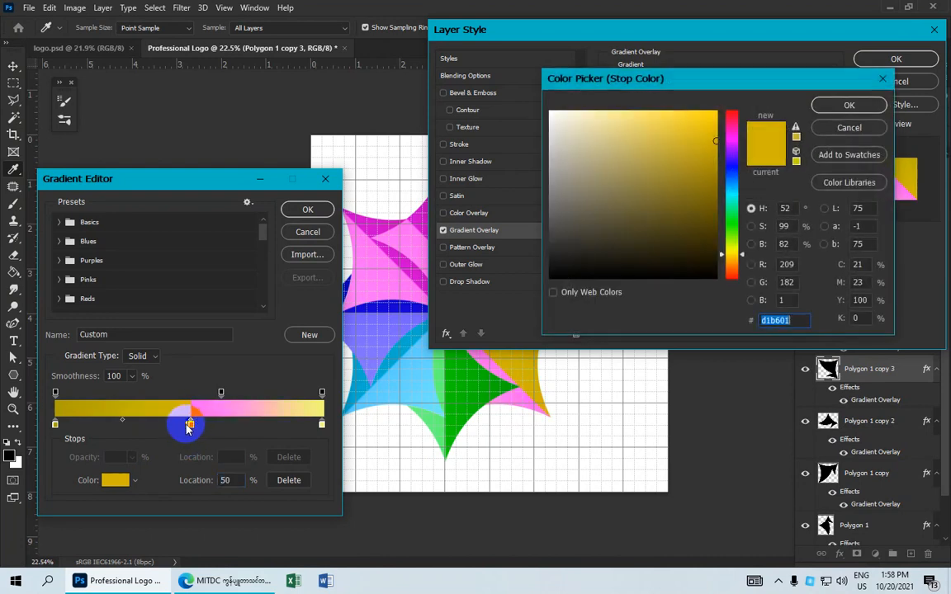
pyautogui.click(850, 129)
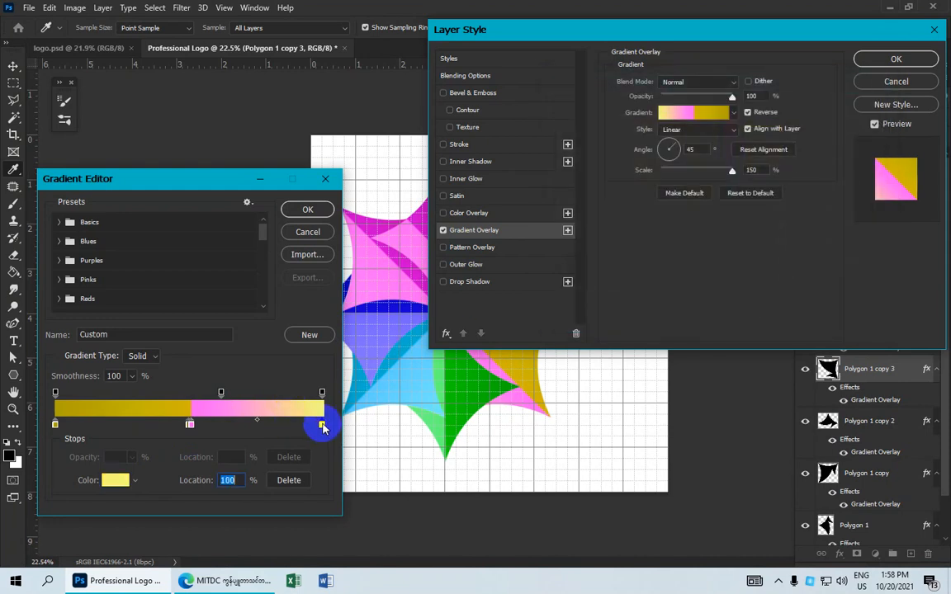
# Separate the overlapping middle stops by moving the golden one to 45%, and recolour the pink stop at 51% to light yellow
pyautogui.moveTo(322, 426); pyautogui.dragTo(190, 427)
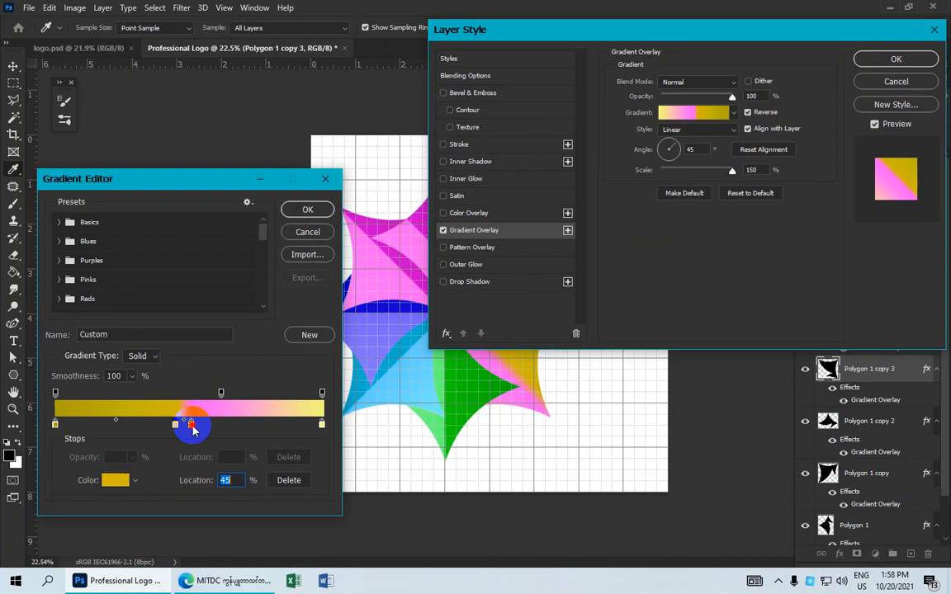
pyautogui.click(190, 425)
pyautogui.click(111, 483)
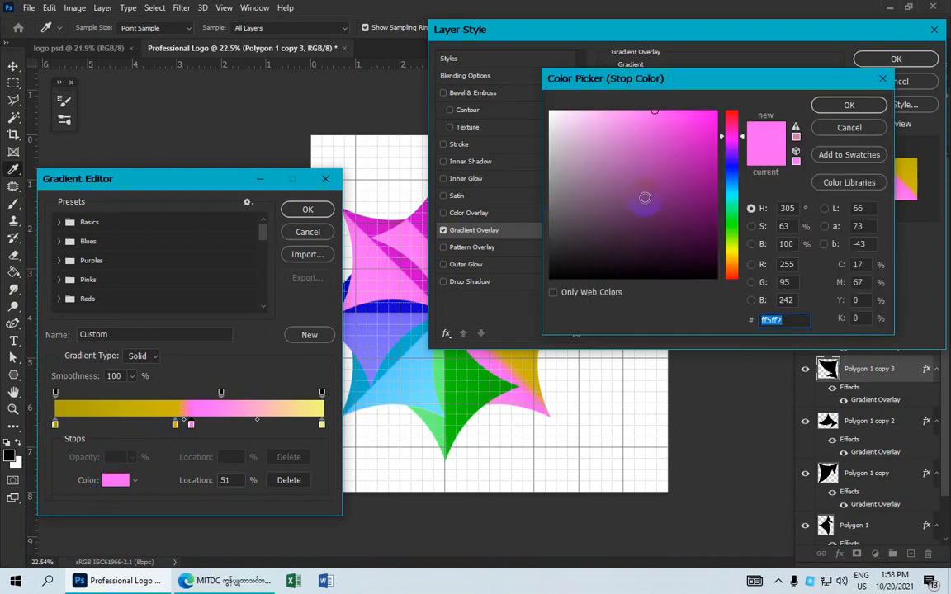
pyautogui.click(730, 249)
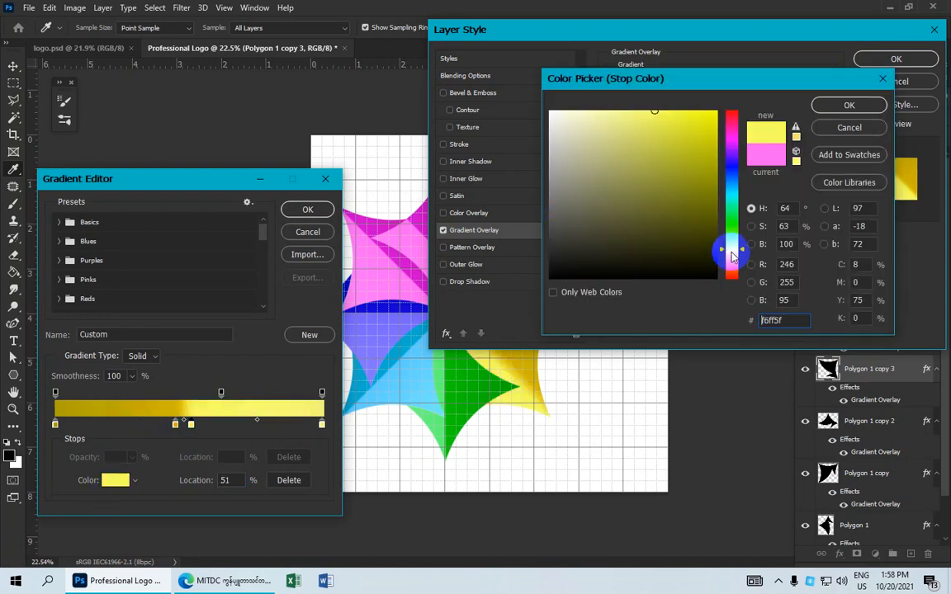
pyautogui.click(857, 105)
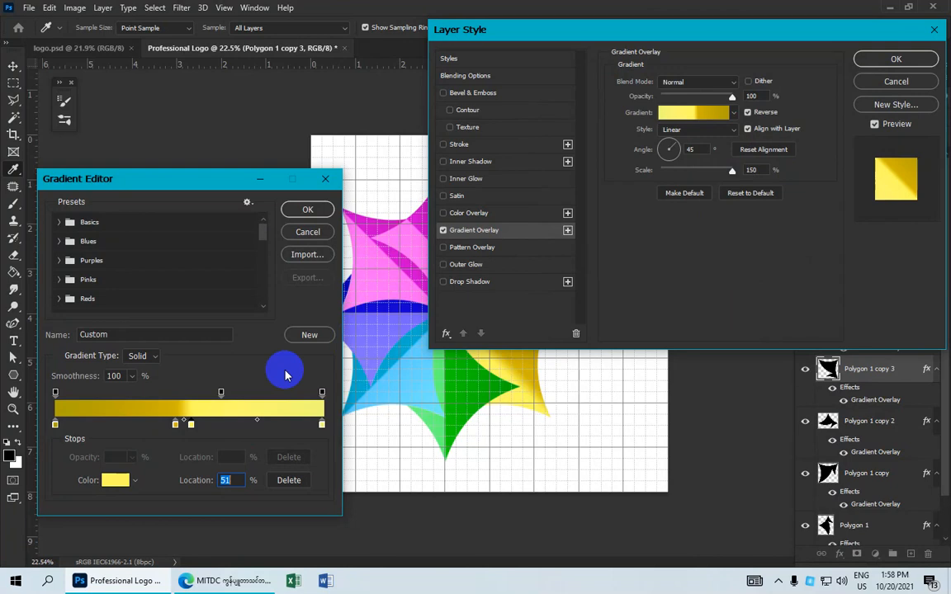
# Move the golden stop back to 50% for a sharp colour split and apply the gradient overlay to the layer
pyautogui.moveTo(176, 428); pyautogui.dragTo(189, 426)
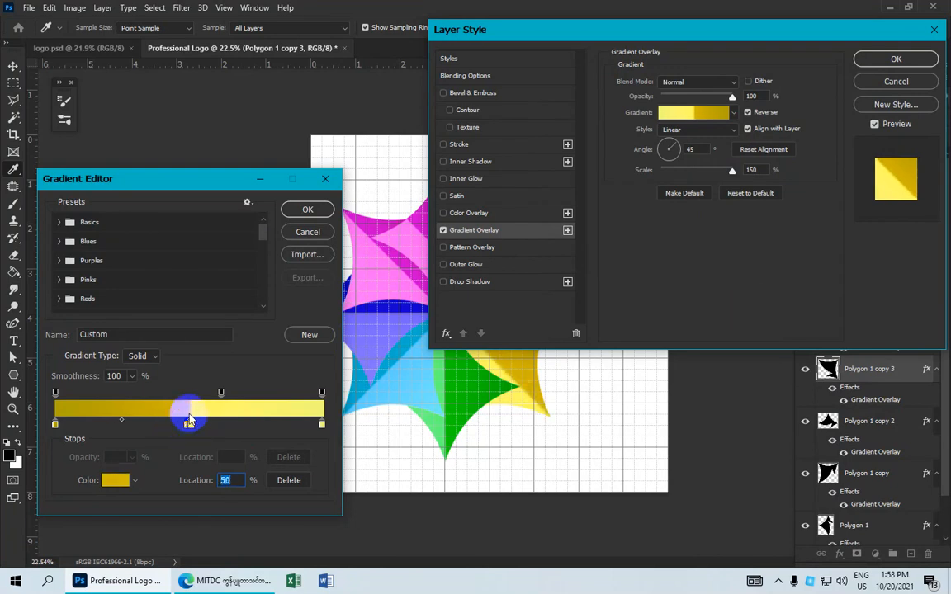
pyautogui.click(314, 209)
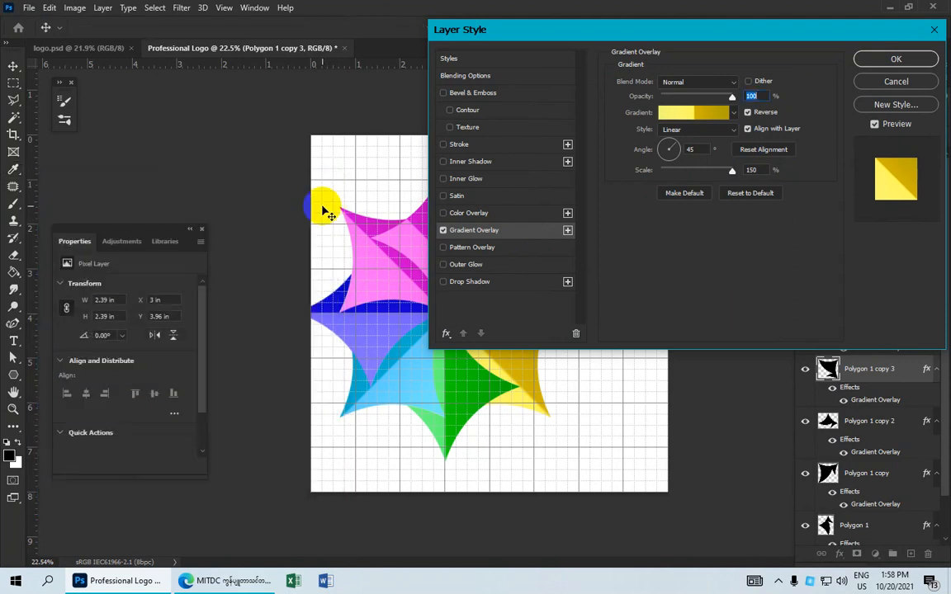
pyautogui.moveTo(613, 30); pyautogui.dragTo(689, 11)
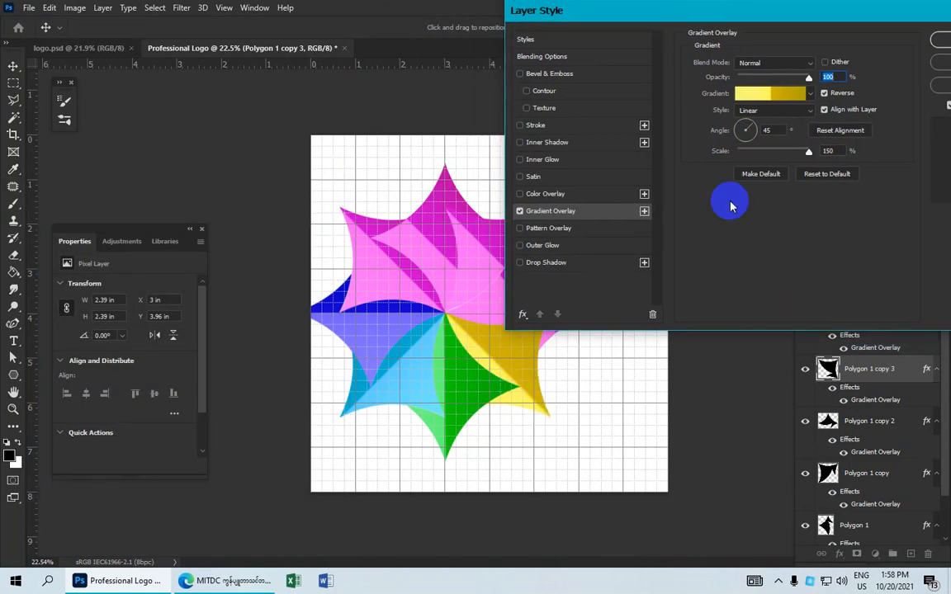
pyautogui.moveTo(719, 8); pyautogui.dragTo(438, 50)
pyautogui.click(682, 85)
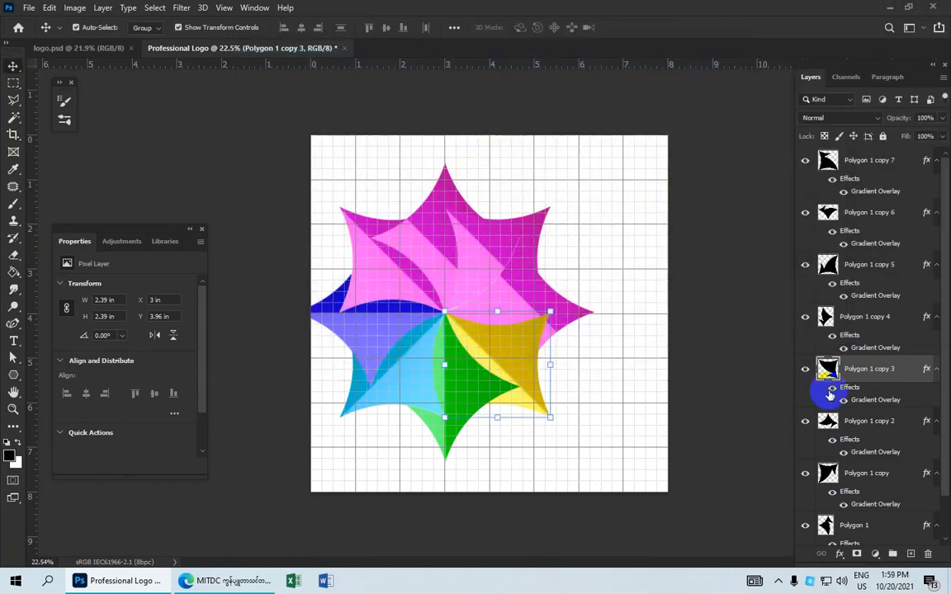
# Recolour the 0% stop of the Polygon 1 copy 2 layer's gradient overlay to dark orange ad3900
pyautogui.click(868, 424)
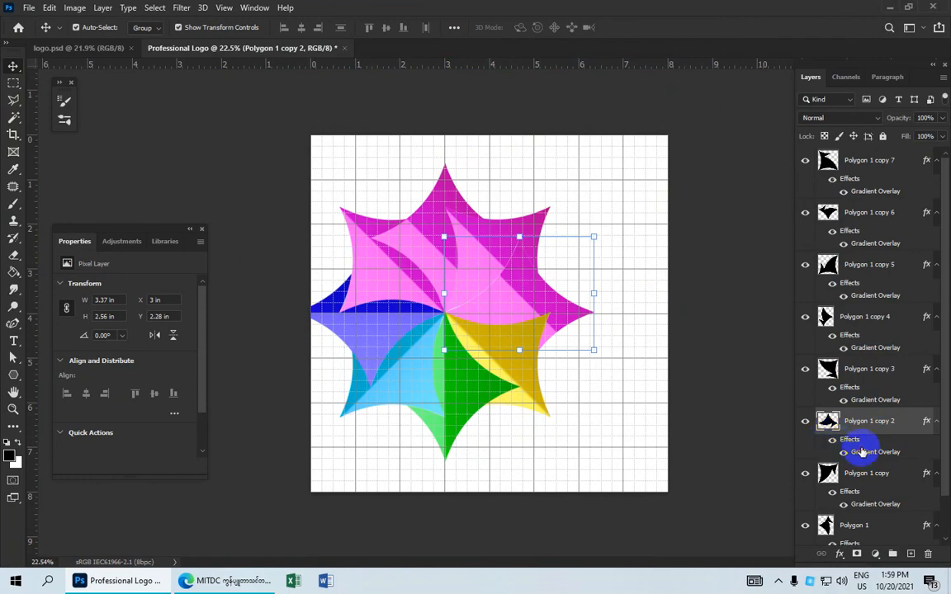
pyautogui.doubleClick(861, 452)
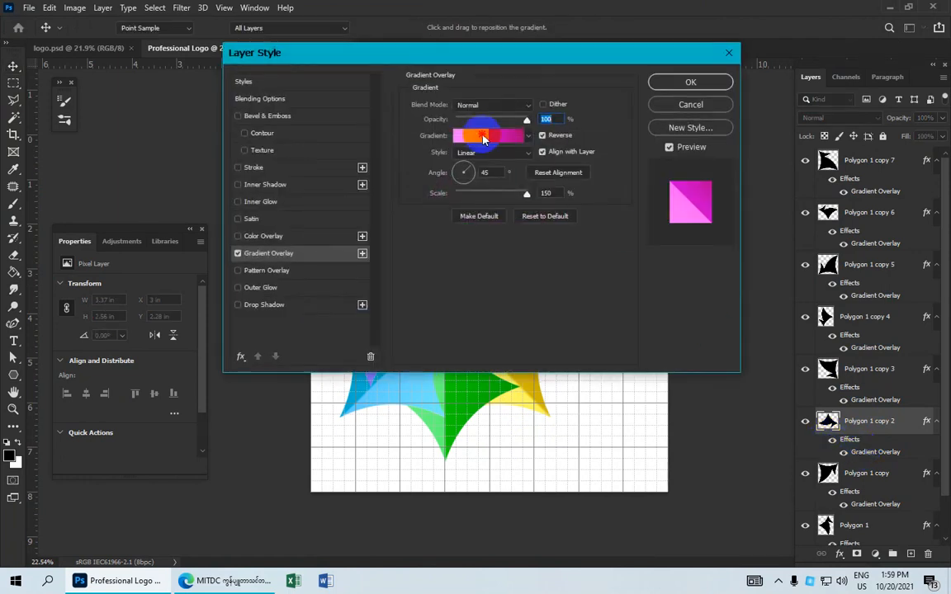
pyautogui.click(484, 138)
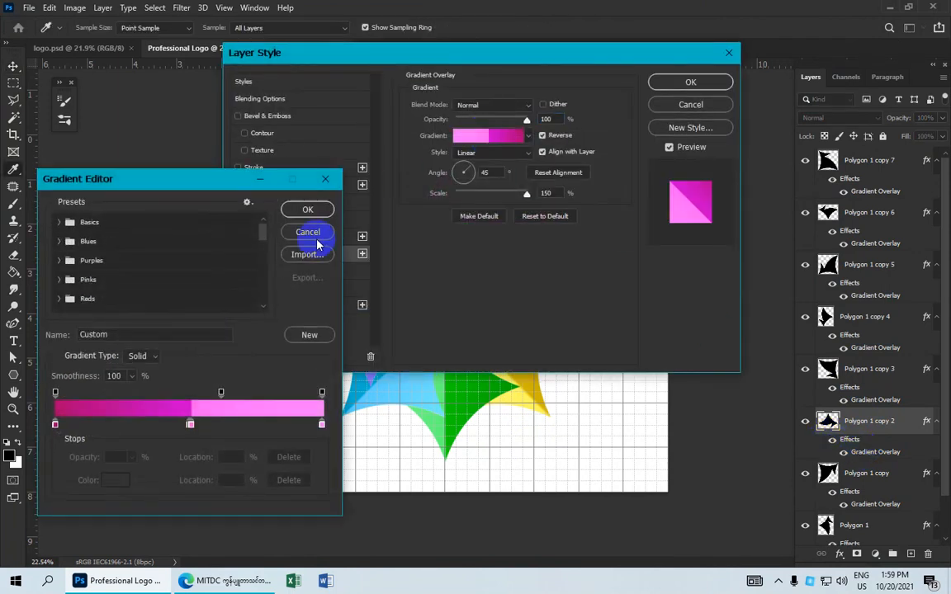
pyautogui.click(55, 426)
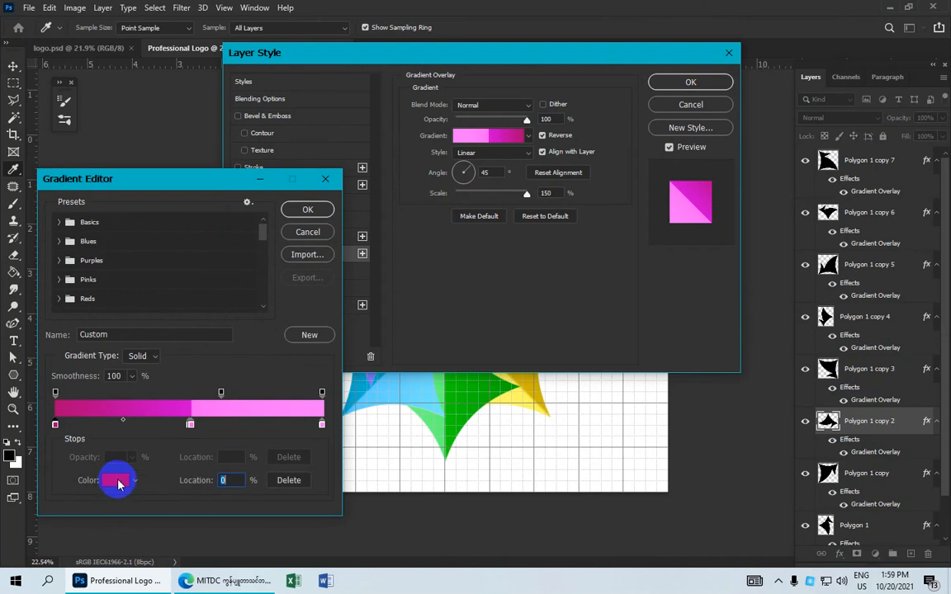
pyautogui.click(118, 483)
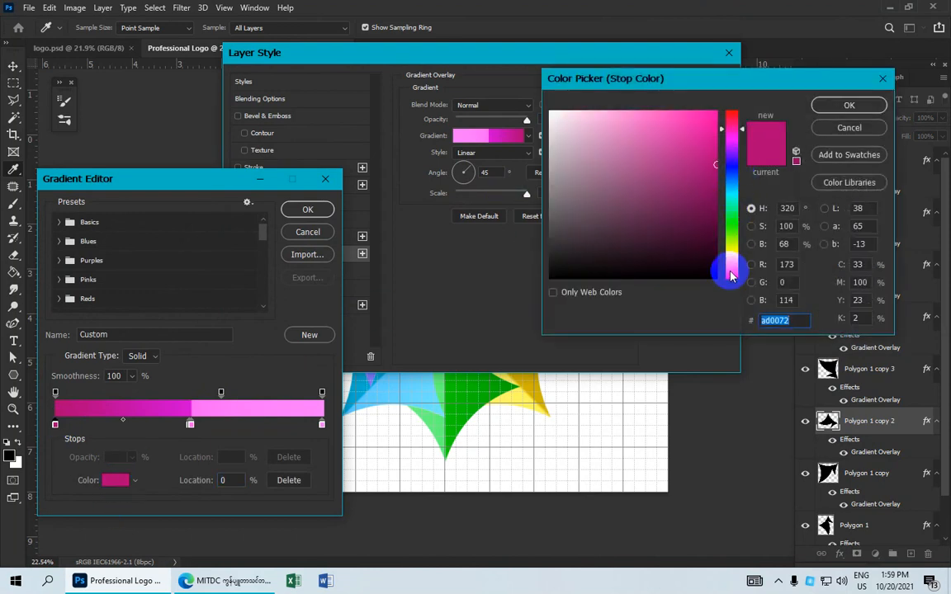
pyautogui.click(730, 269)
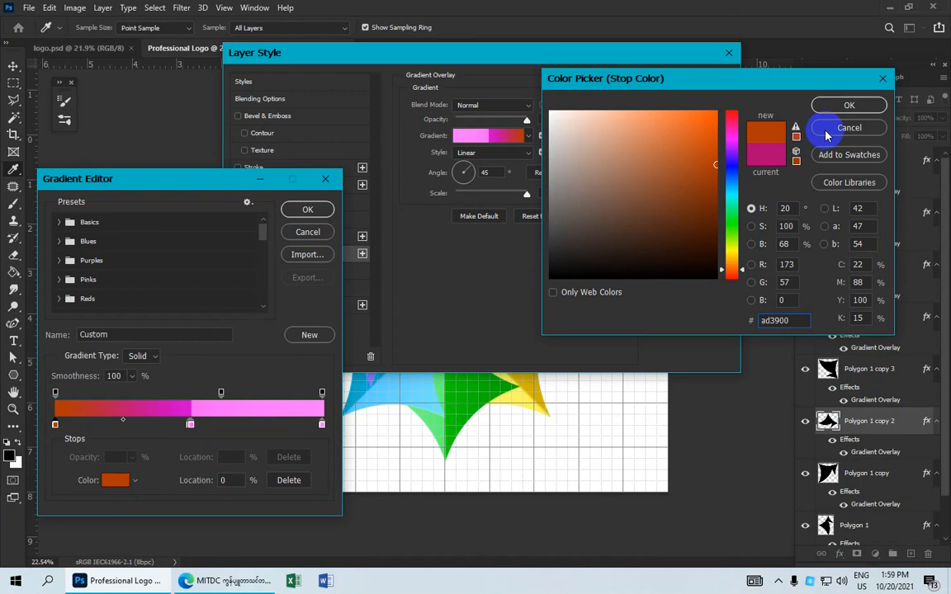
pyautogui.click(849, 105)
# Set the magenta colour stop at 50% of this gradient to orange d13701
pyautogui.moveTo(201, 438); pyautogui.dragTo(188, 432)
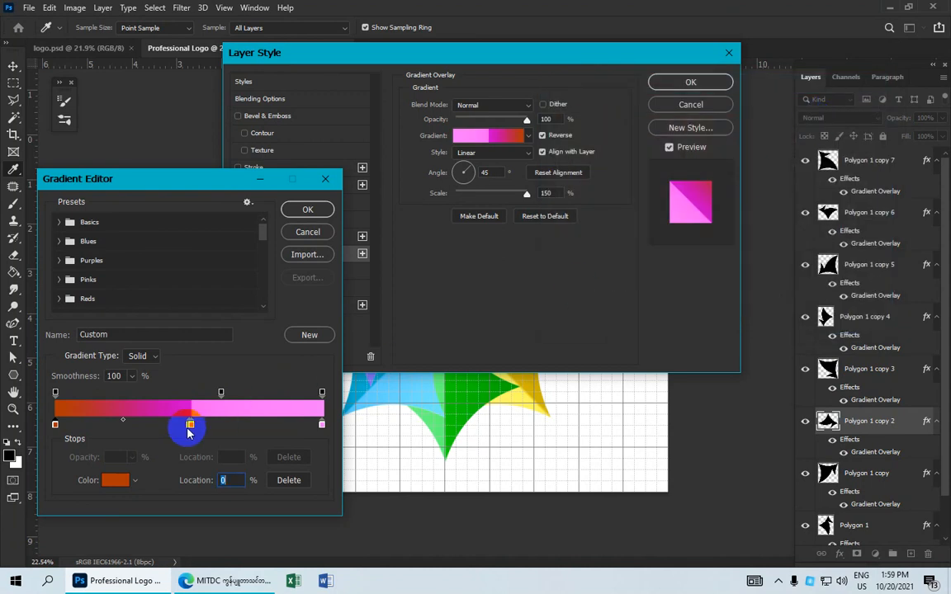
pyautogui.doubleClick(190, 424)
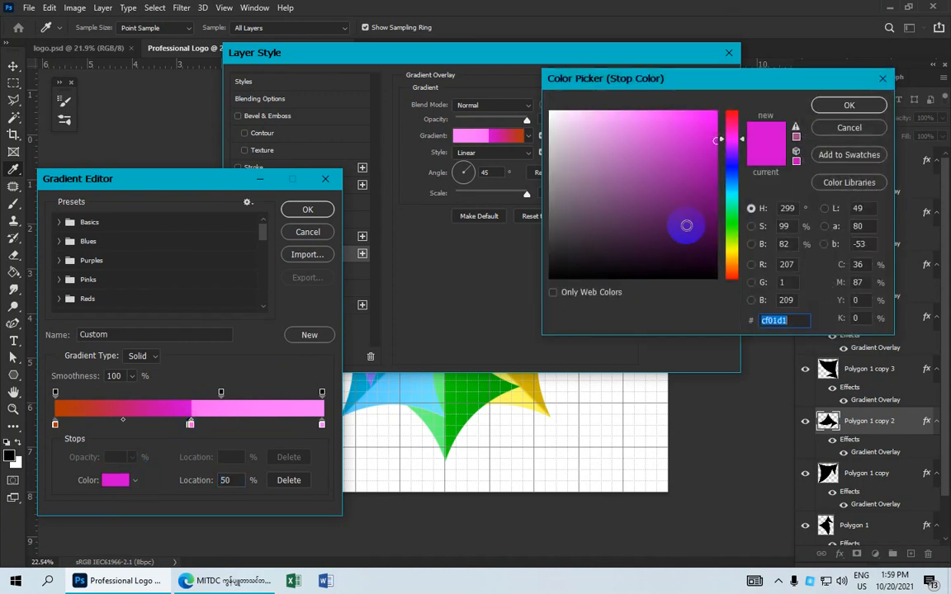
pyautogui.moveTo(730, 261); pyautogui.dragTo(733, 272)
pyautogui.click(835, 116)
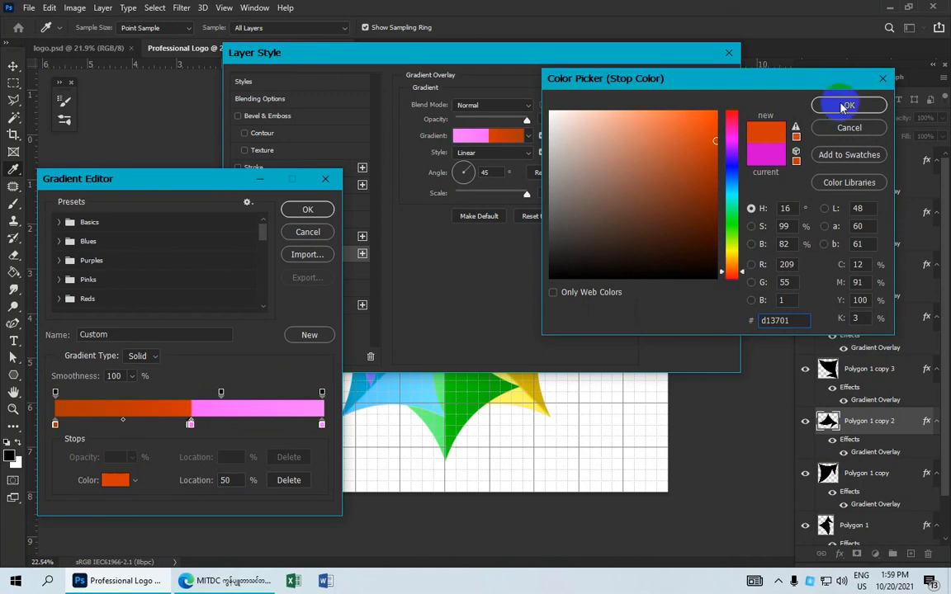
# Recolour the pink 100% stop of the Polygon 1 copy 2 gradient to light orange
pyautogui.click(322, 424)
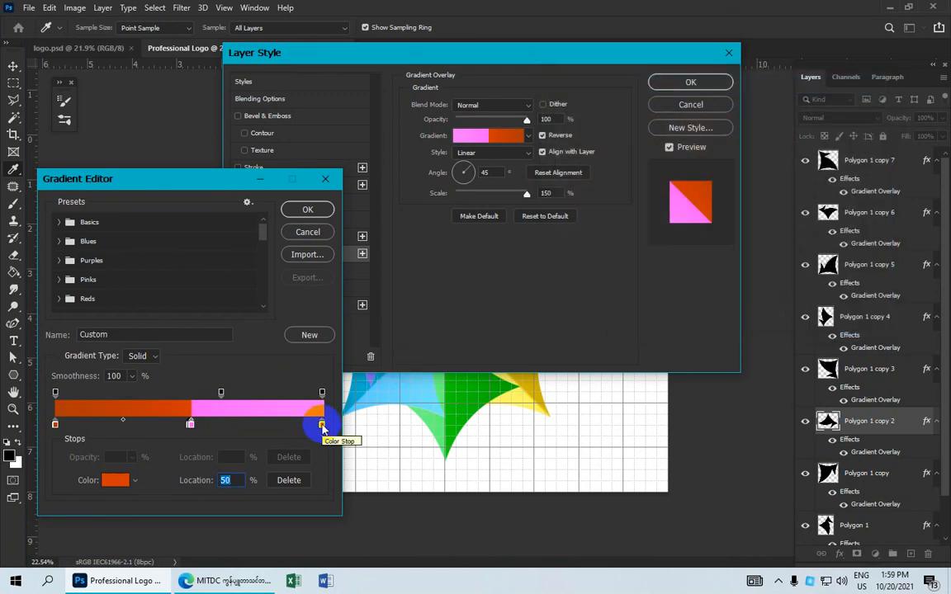
pyautogui.doubleClick(322, 425)
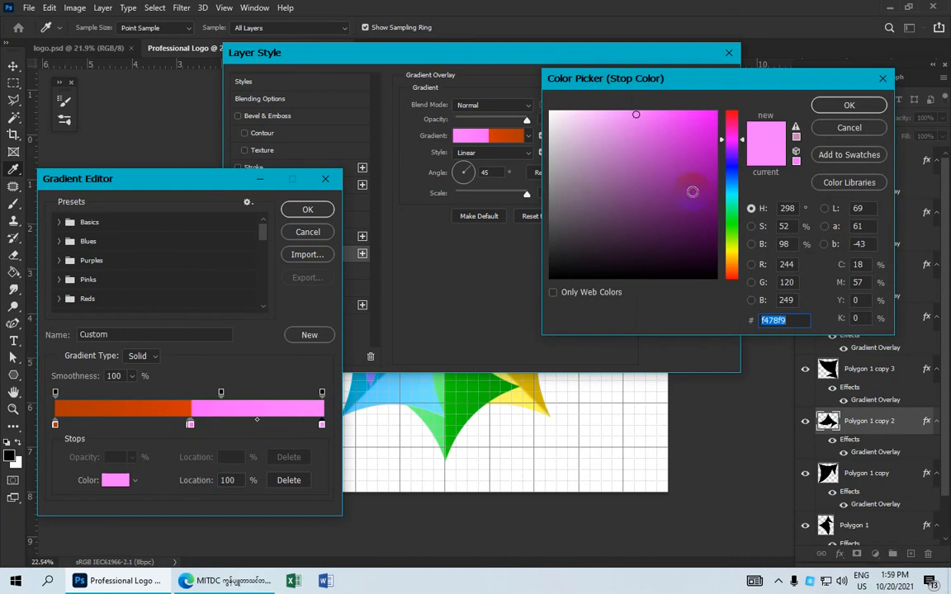
pyautogui.click(731, 271)
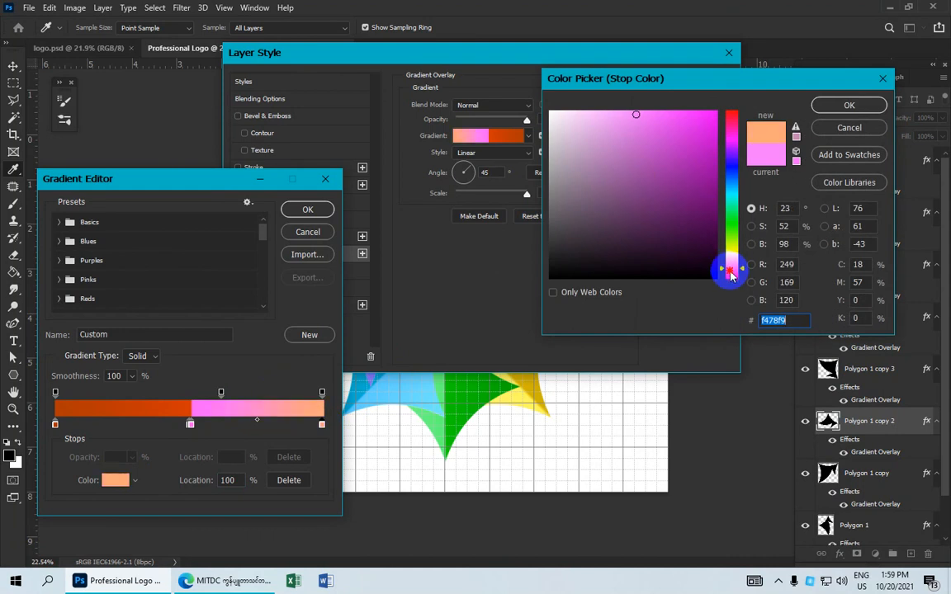
pyautogui.click(834, 105)
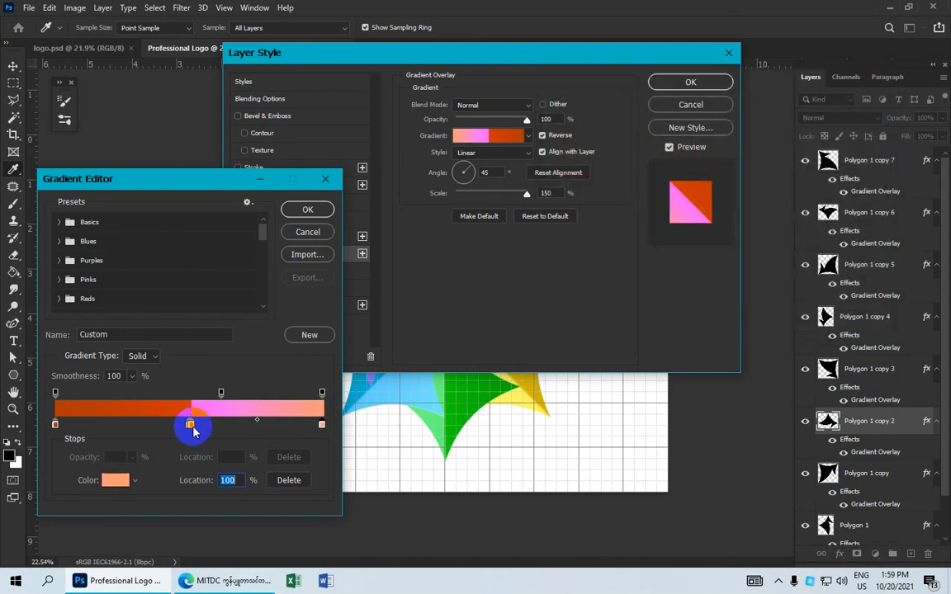
# Recolour the pink stop at 51% to light orange, set the neighbouring dark orange stop to 50%, and accept the gradient
pyautogui.click(191, 425)
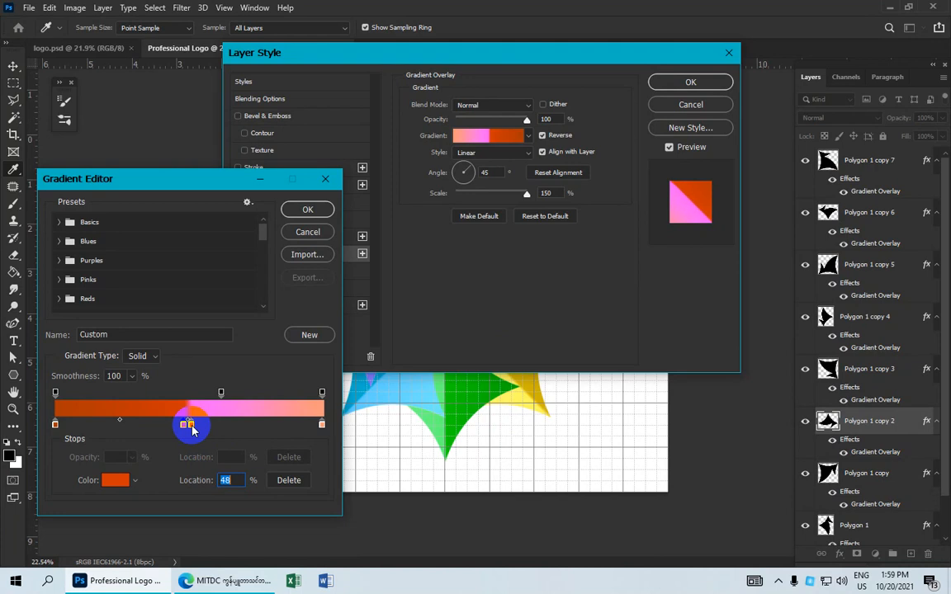
pyautogui.click(190, 425)
pyautogui.click(115, 480)
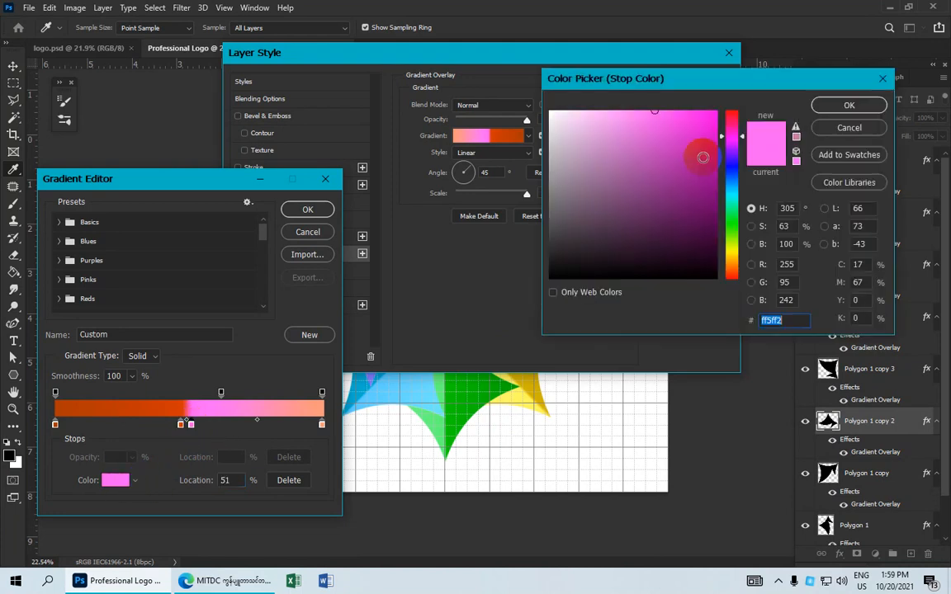
pyautogui.click(732, 270)
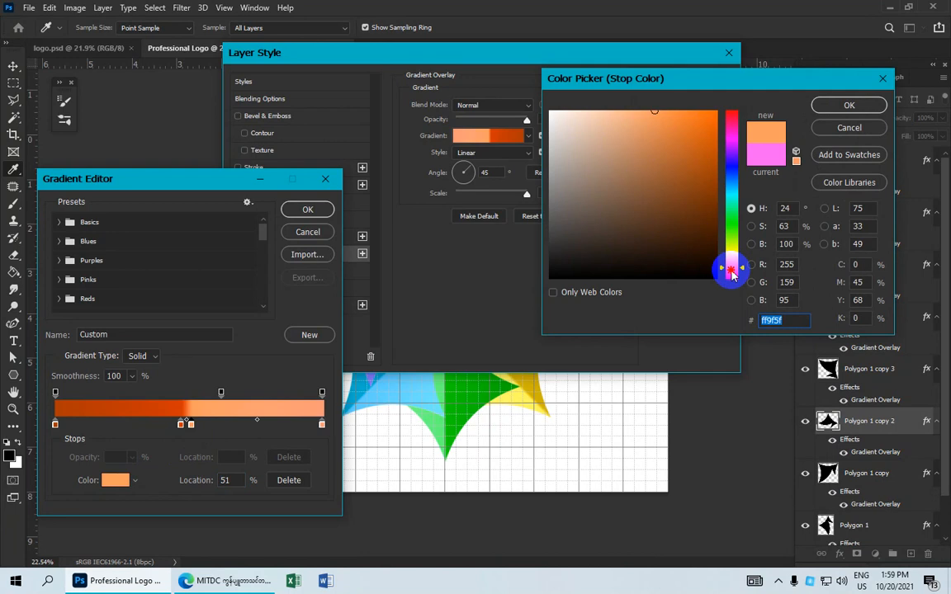
pyautogui.click(733, 275)
pyautogui.click(849, 105)
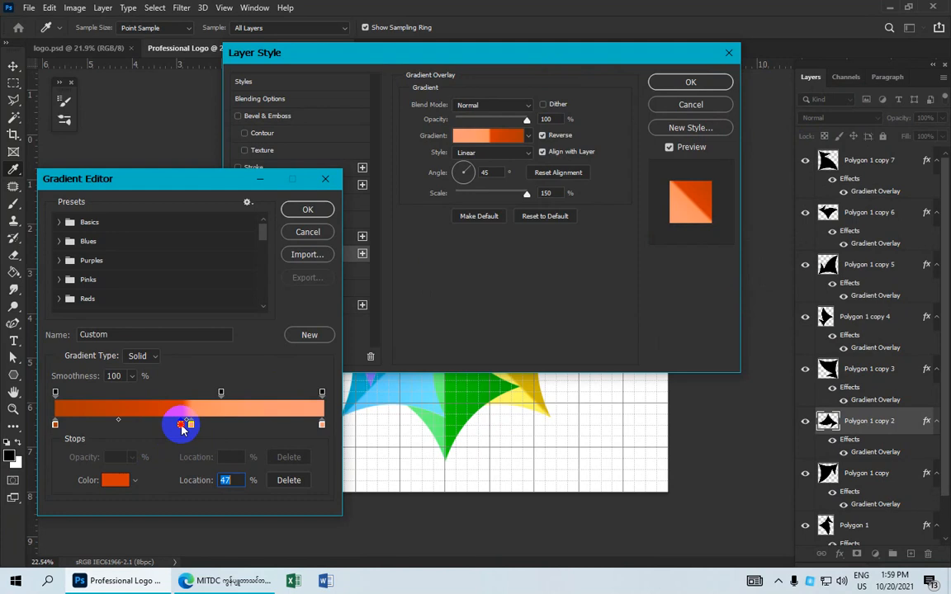
pyautogui.moveTo(183, 428); pyautogui.dragTo(188, 428)
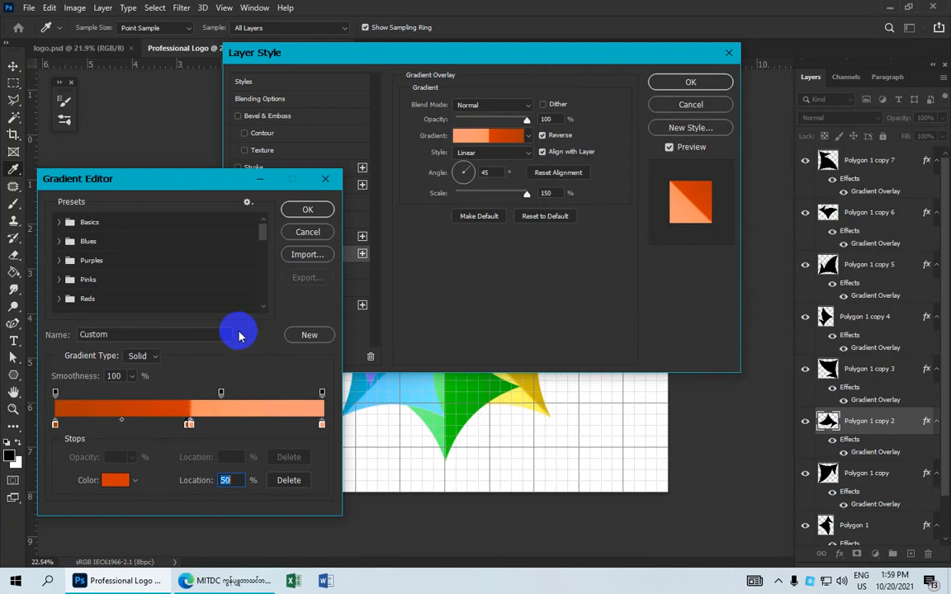
pyautogui.click(307, 209)
# Set the overlay angle to 90°, shift the gradient down to the lower edge of the orange petal, and apply the layer style
pyautogui.moveTo(490, 55); pyautogui.dragTo(437, 503)
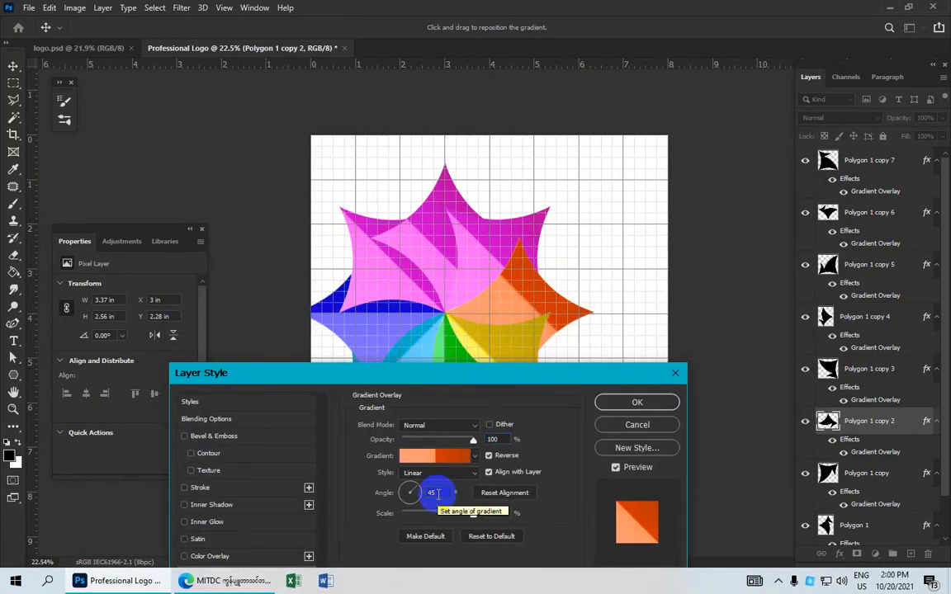
pyautogui.click(428, 493)
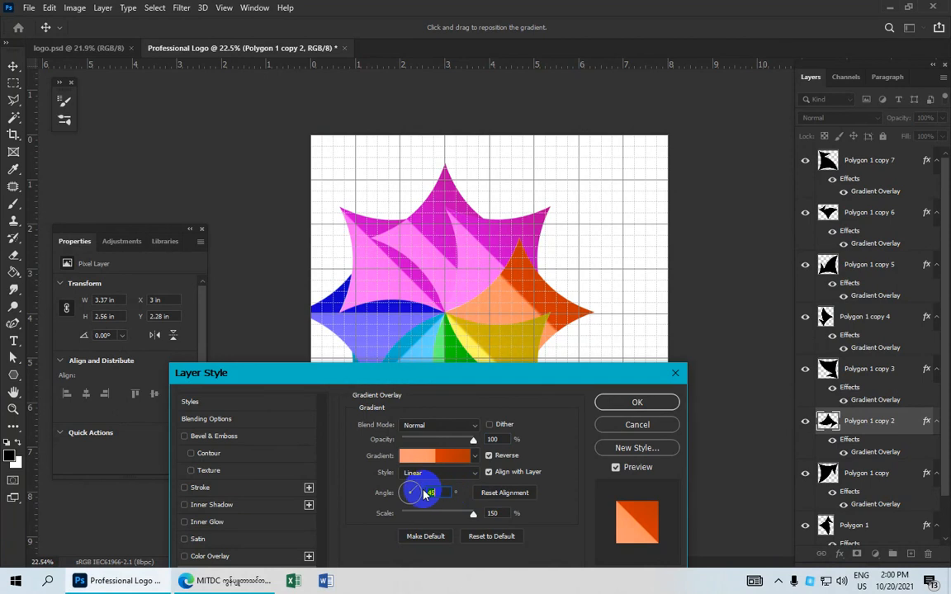
pyautogui.write('90')
pyautogui.click(533, 291)
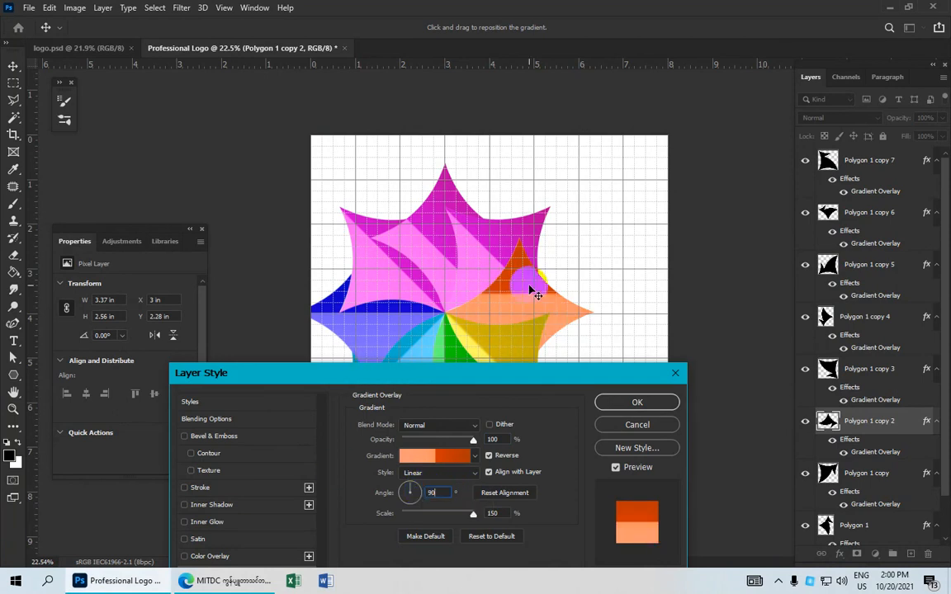
pyautogui.moveTo(530, 287); pyautogui.dragTo(521, 286)
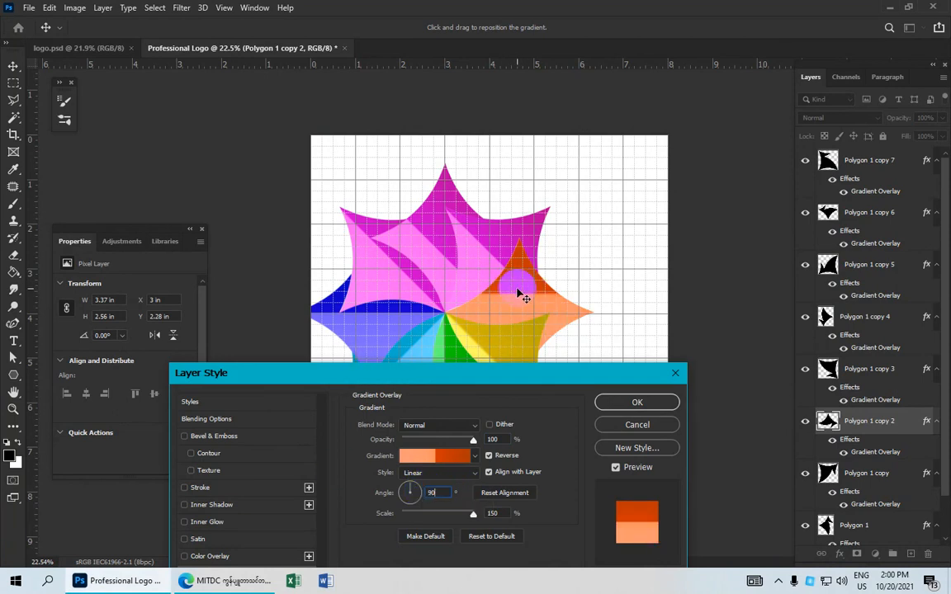
pyautogui.moveTo(518, 287); pyautogui.dragTo(535, 325)
pyautogui.click(637, 402)
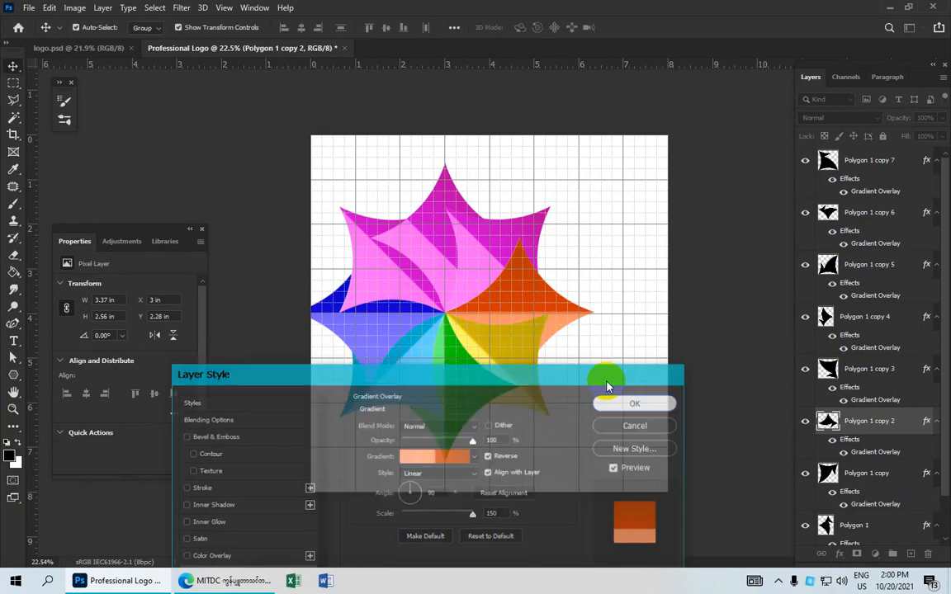
# Recolour the 0% stop of the Polygon 1 copy layer's gradient overlay to dark red ad0000
pyautogui.click(825, 473)
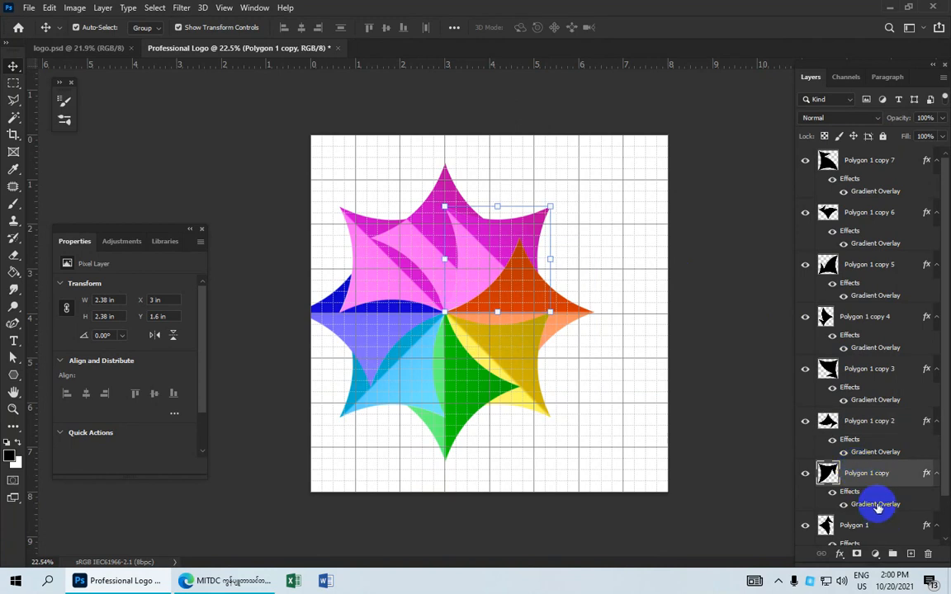
pyautogui.doubleClick(875, 506)
pyautogui.moveTo(531, 254); pyautogui.dragTo(599, 337)
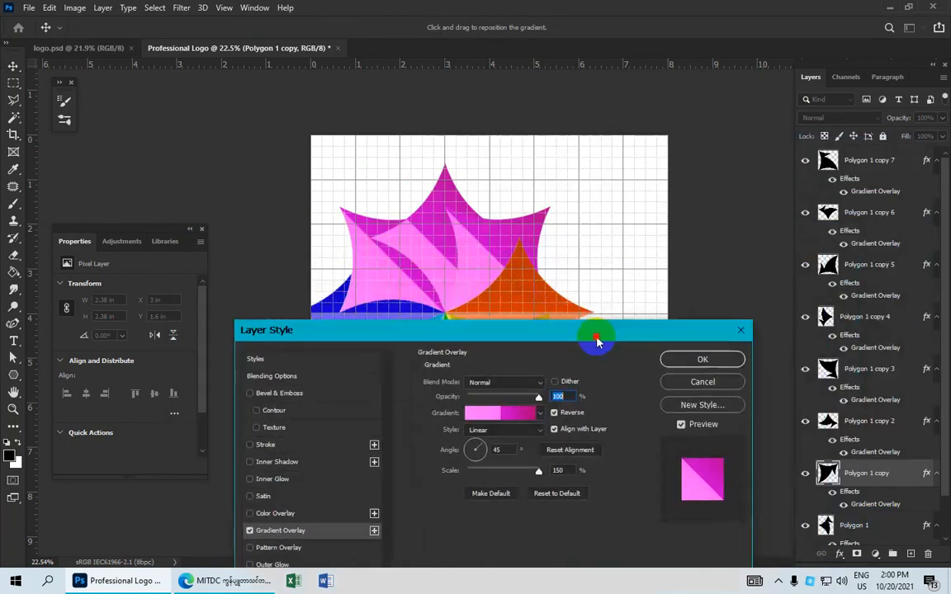
pyautogui.click(514, 415)
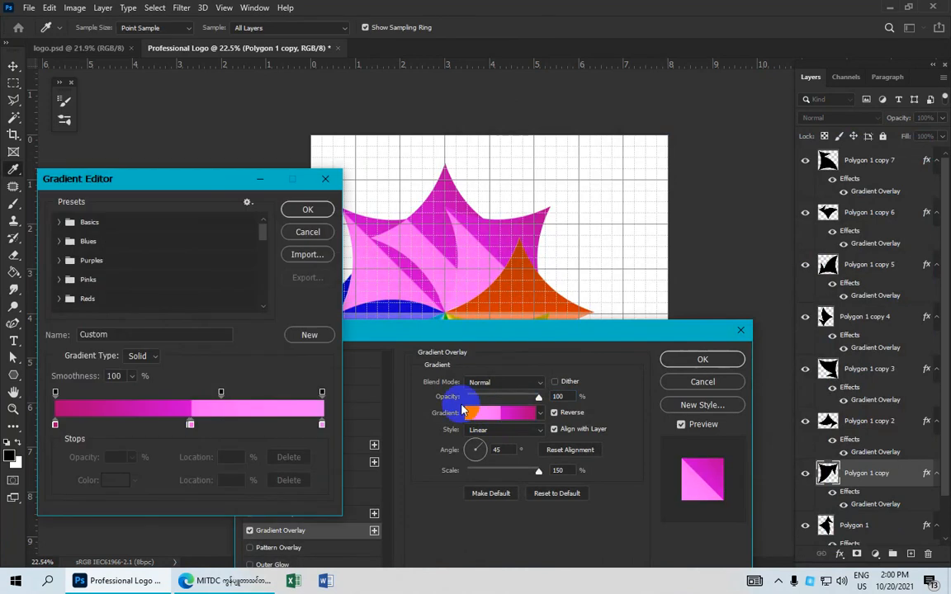
pyautogui.doubleClick(55, 426)
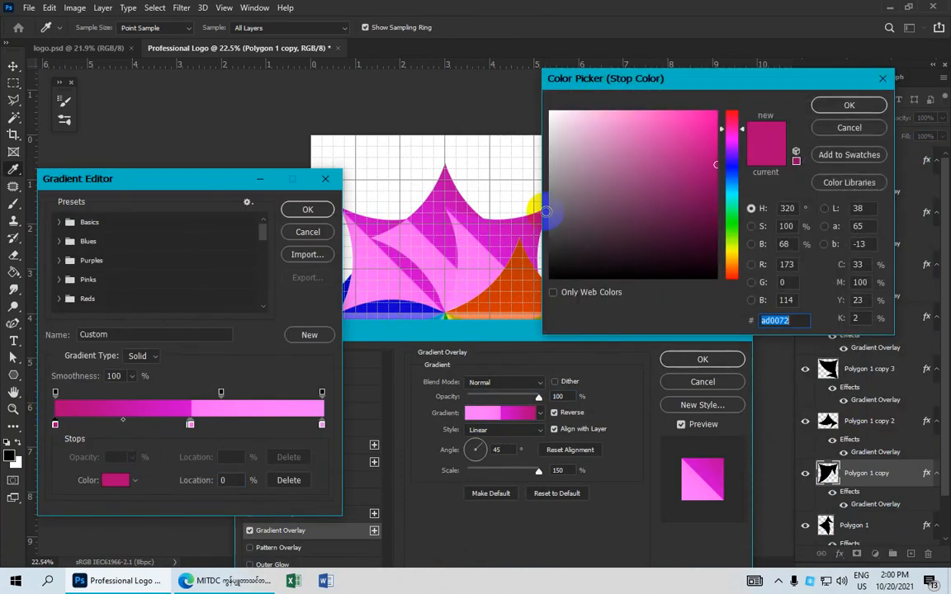
pyautogui.click(730, 279)
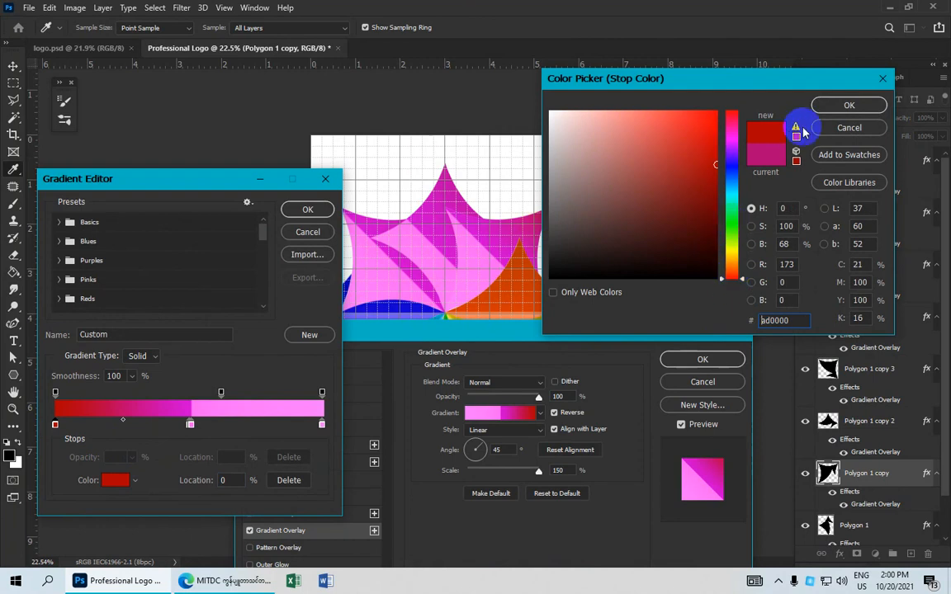
pyautogui.click(819, 105)
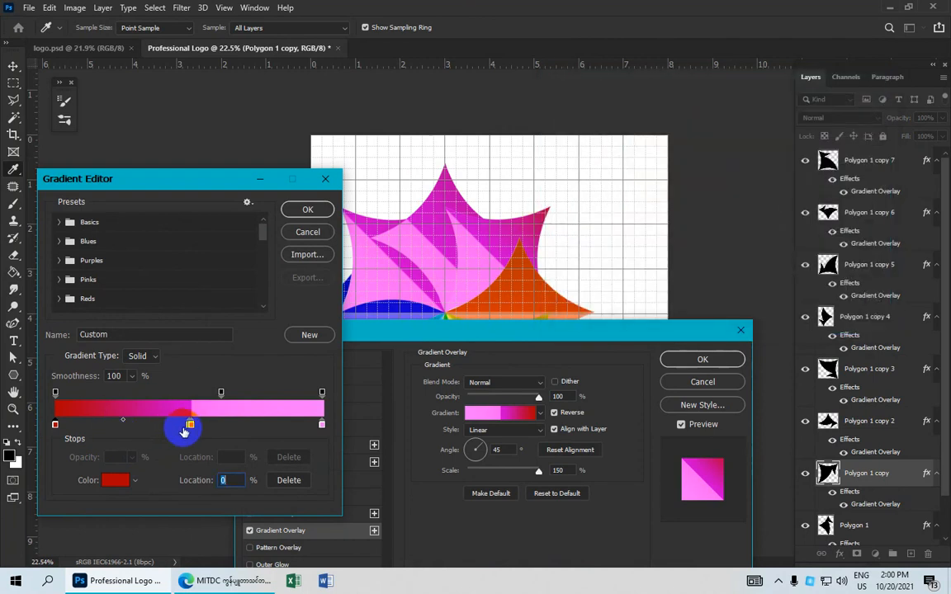
# Recolour the magenta stop at 50% of the Polygon 1 copy gradient to red
pyautogui.click(190, 424)
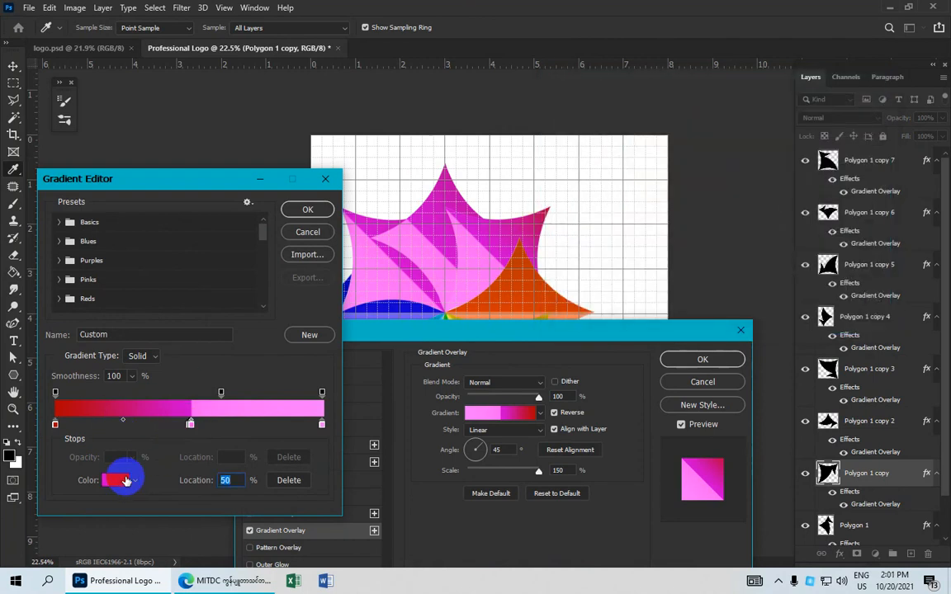
pyautogui.click(116, 484)
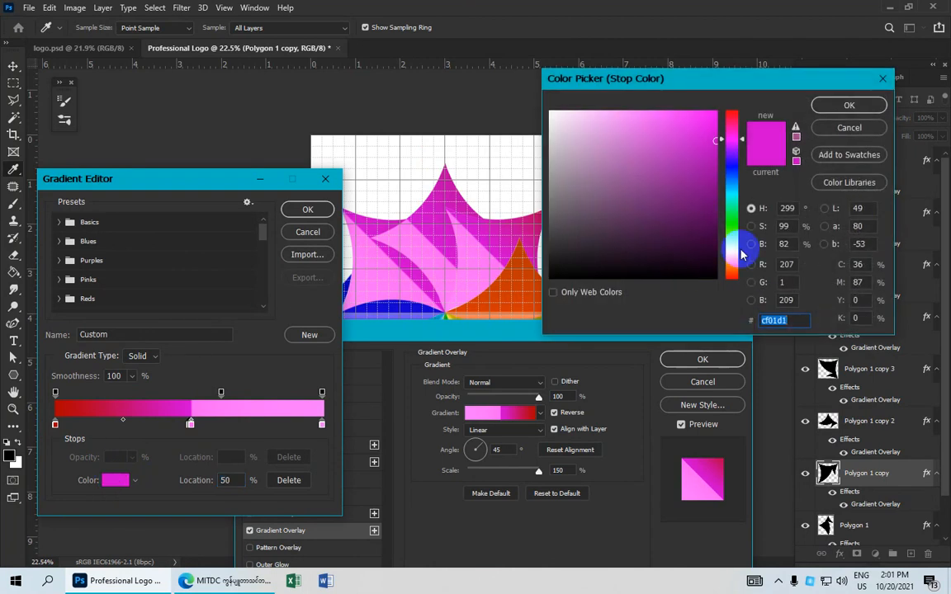
pyautogui.click(727, 279)
pyautogui.click(828, 102)
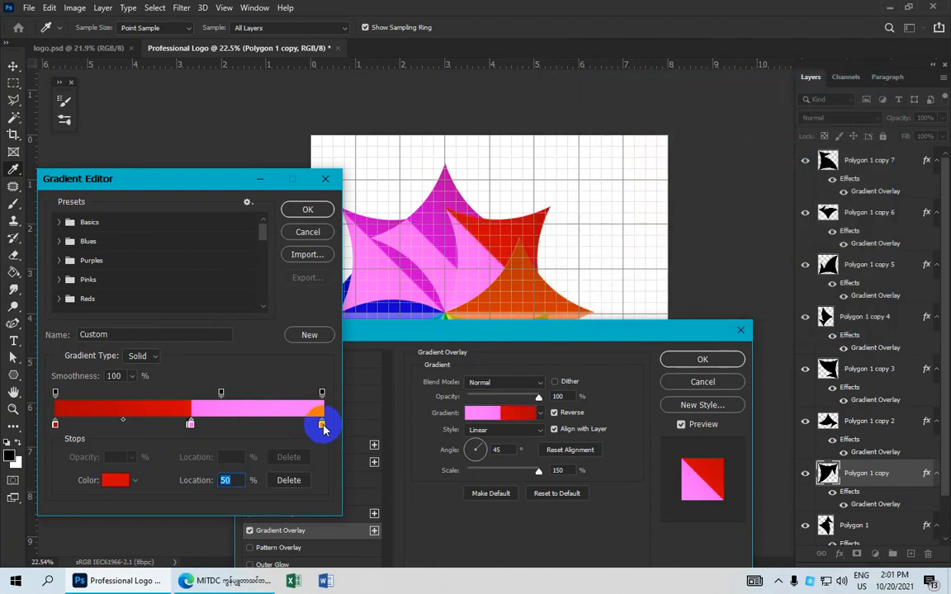
# Recolour the pink stop at 100% of this gradient to light red f97878
pyautogui.doubleClick(322, 426)
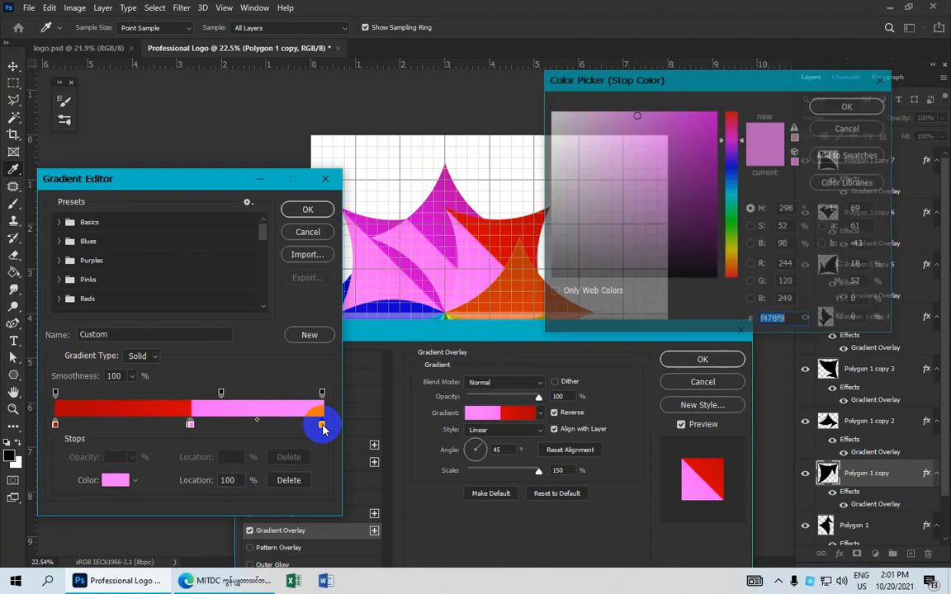
pyautogui.click(732, 274)
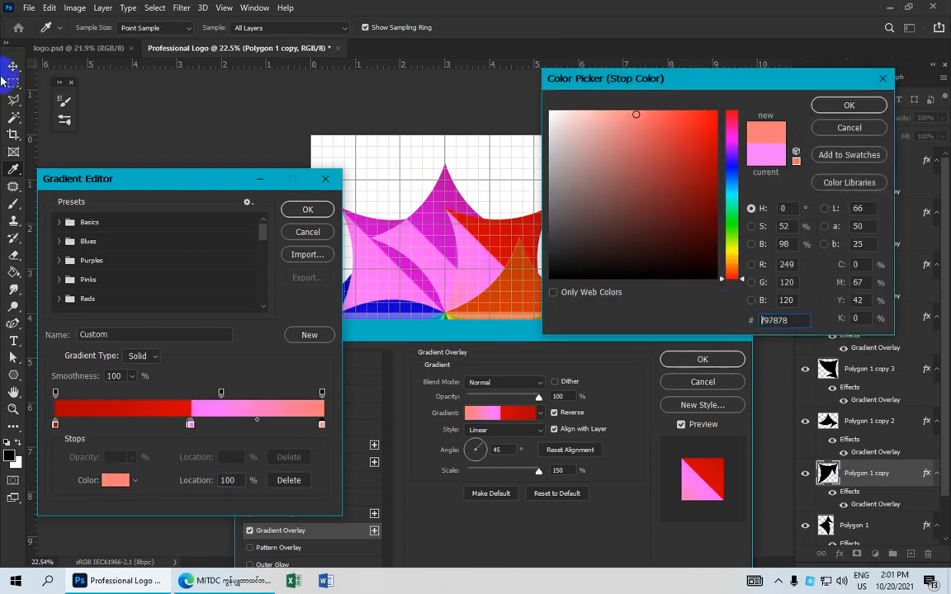
pyautogui.click(849, 105)
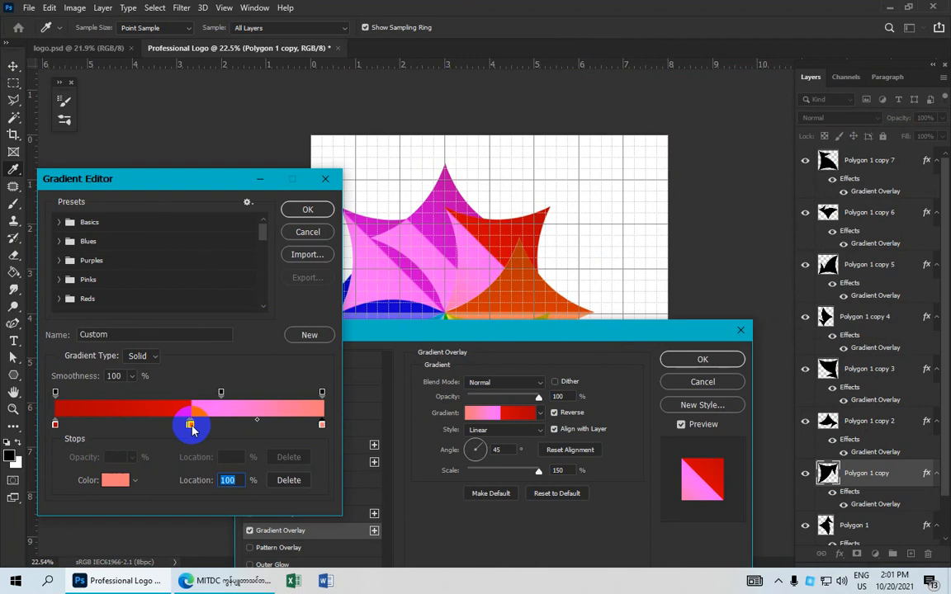
# Recolour the pink stop at 51% to light red ff5f5f, place the red stop beside it at 50%, and accept the gradient
pyautogui.press('Down')
pyautogui.press('Down')
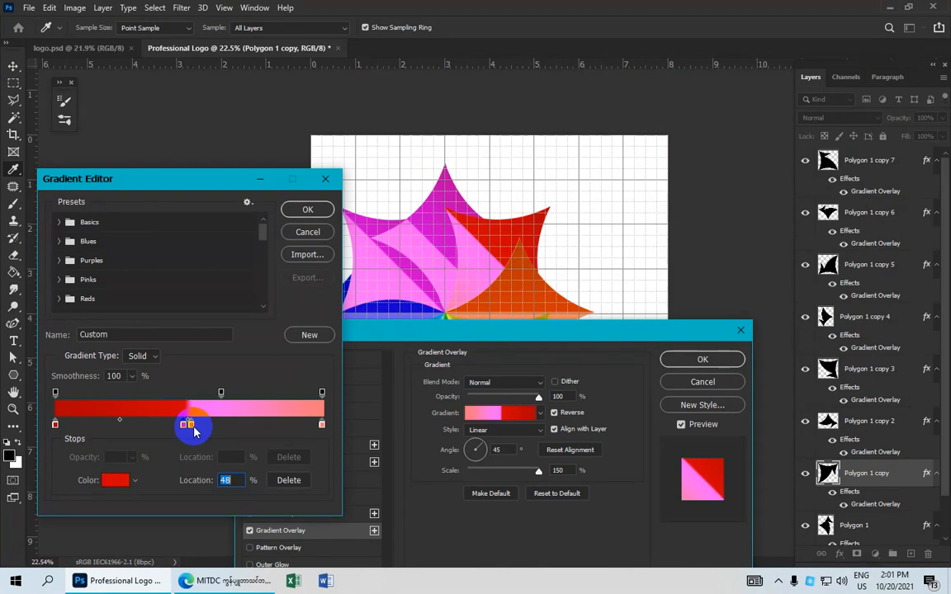
pyautogui.click(189, 424)
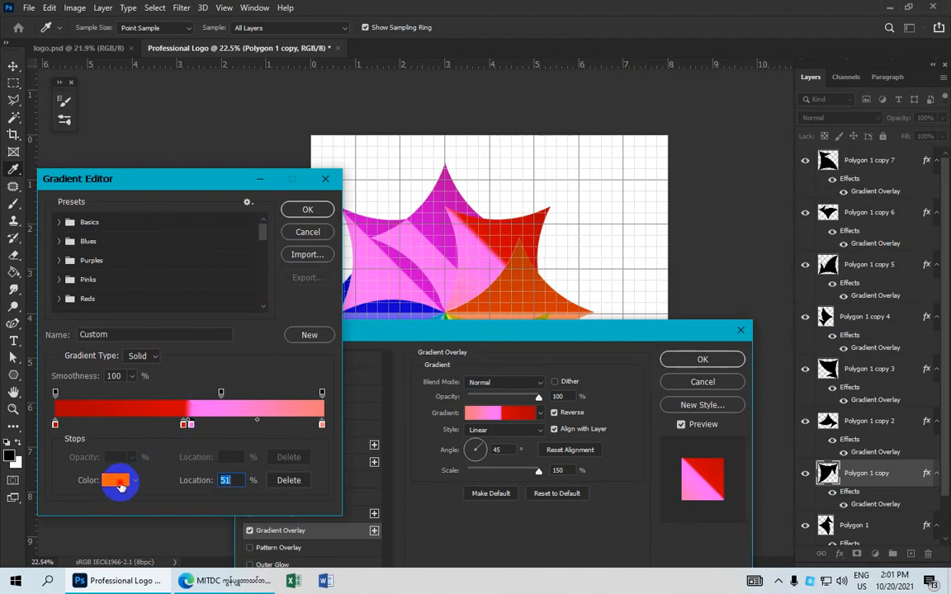
pyautogui.click(115, 479)
pyautogui.click(731, 279)
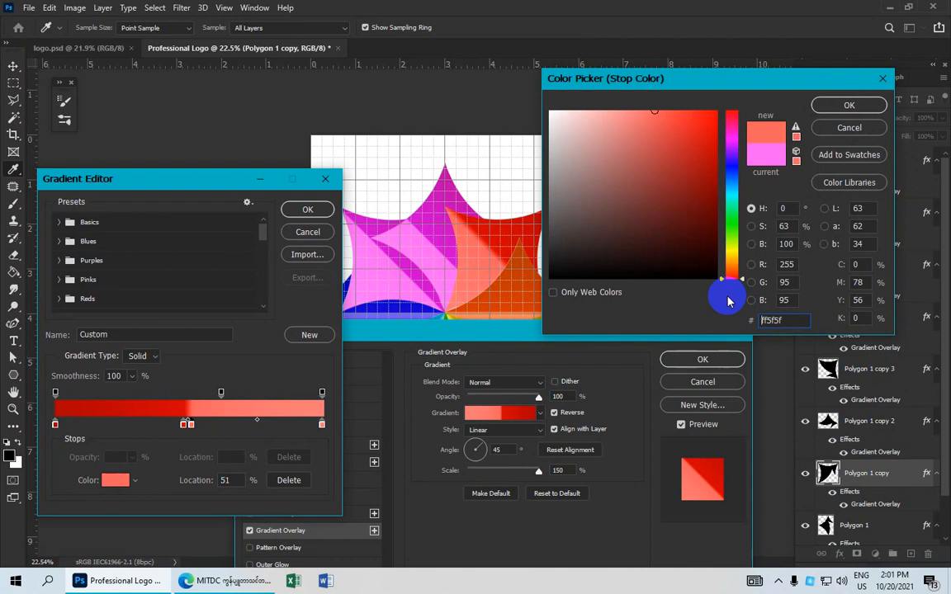
pyautogui.click(839, 107)
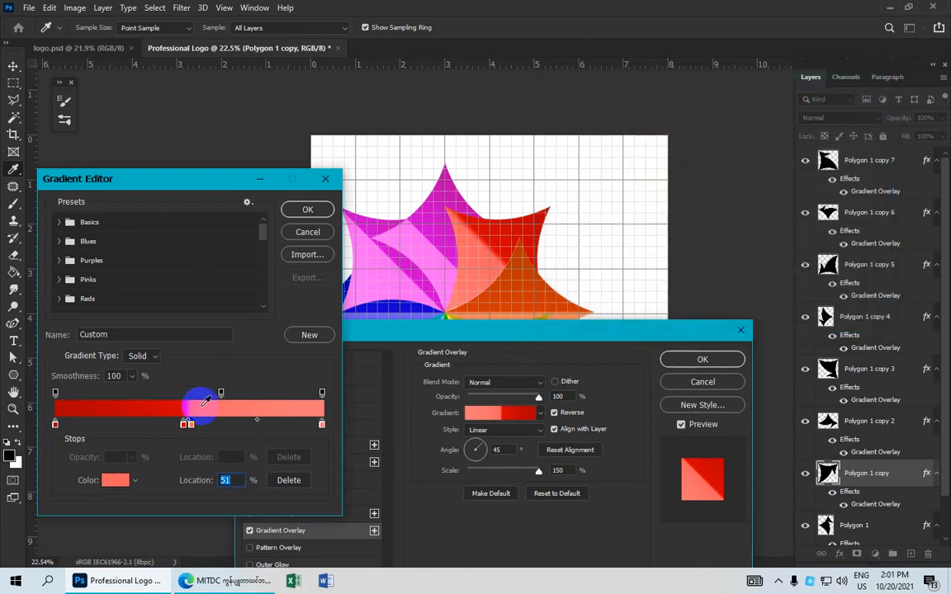
pyautogui.click(185, 425)
pyautogui.click(184, 425)
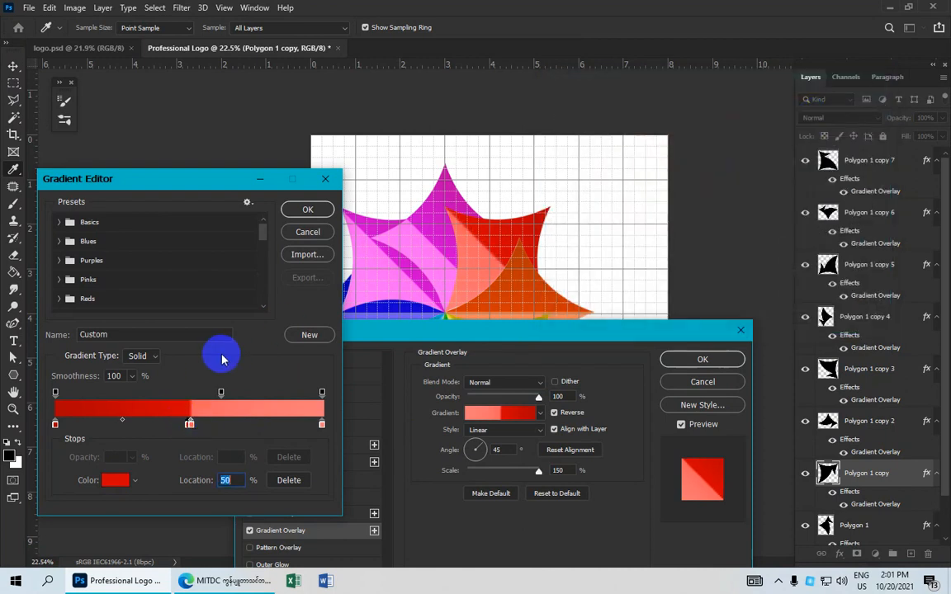
pyautogui.click(308, 209)
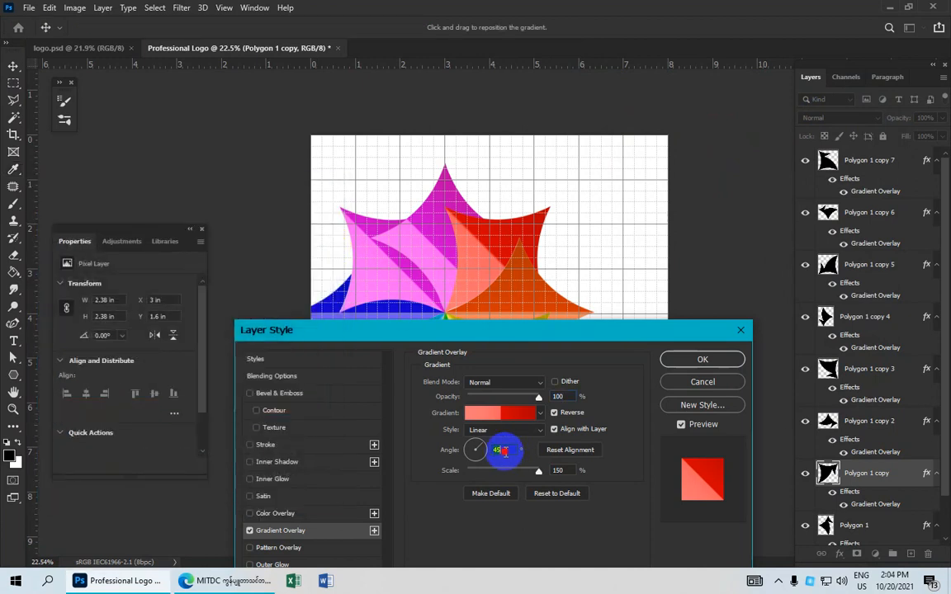
# Set the gradient overlay angle of the red petal to 135° and apply the layer style
pyautogui.click(492, 452)
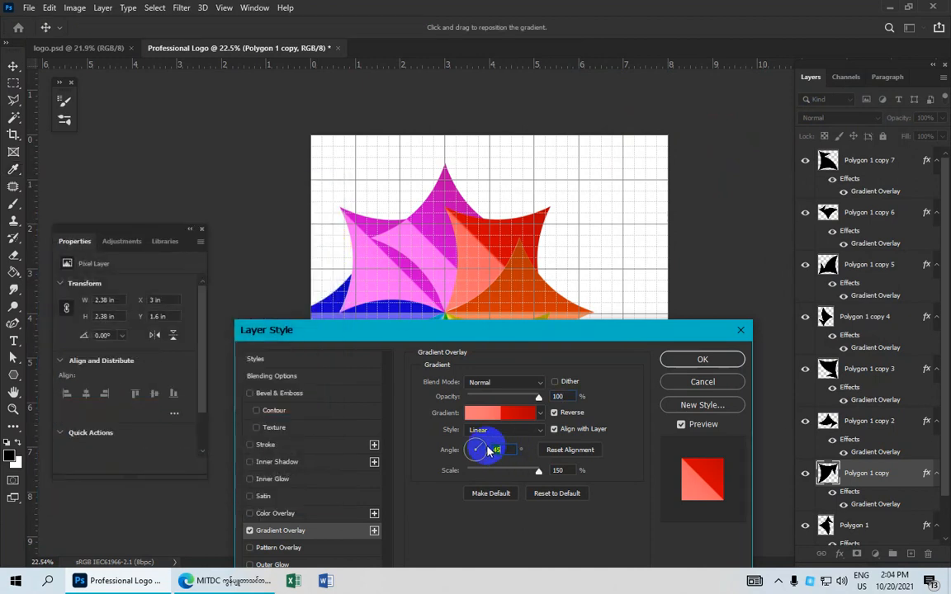
pyautogui.write('135')
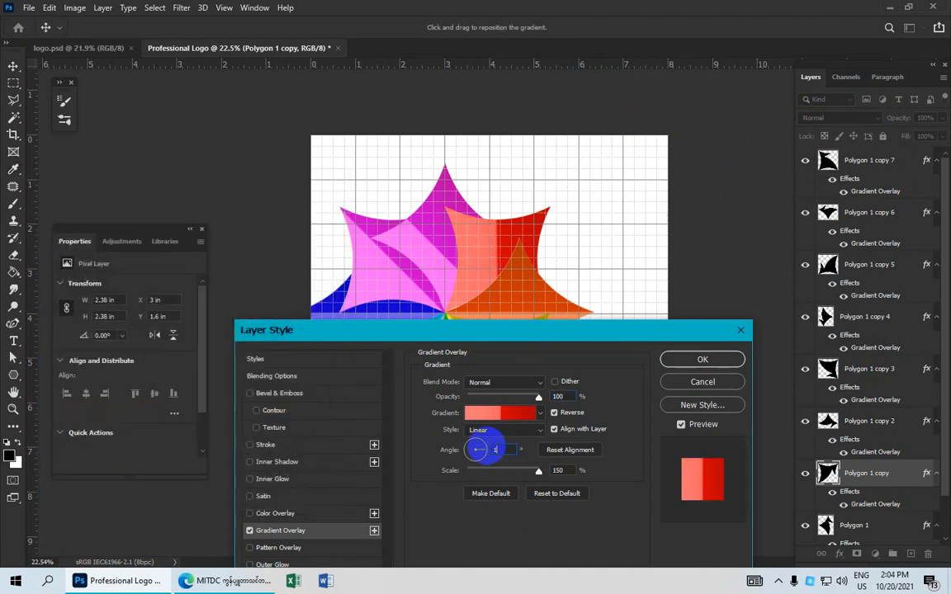
pyautogui.click(677, 360)
pyautogui.scroll(-2, 866, 519)
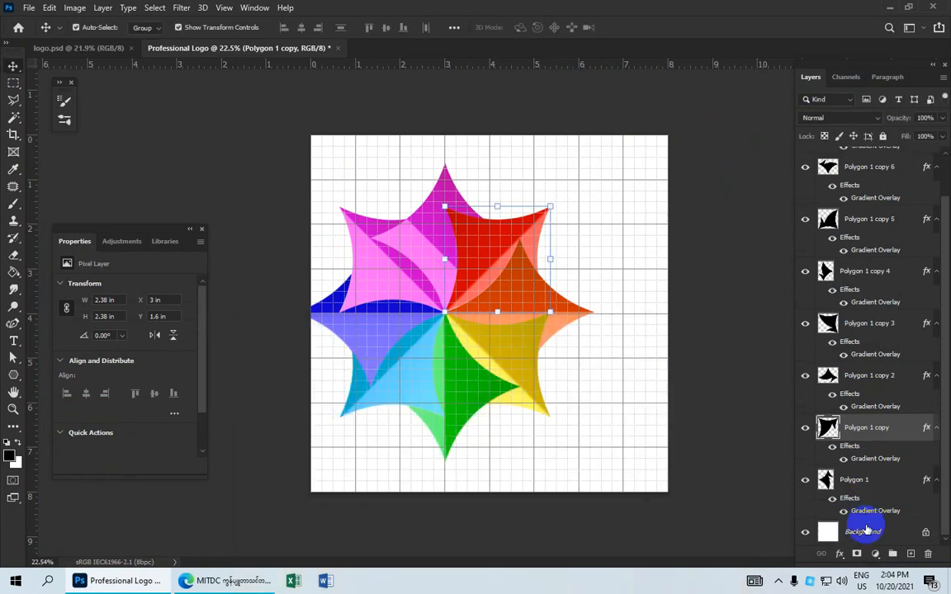
# Open the gradient overlay of the Polygon 1 layer for editing and recolour the gradient's dark pink stop at 0% to purple
pyautogui.click(866, 484)
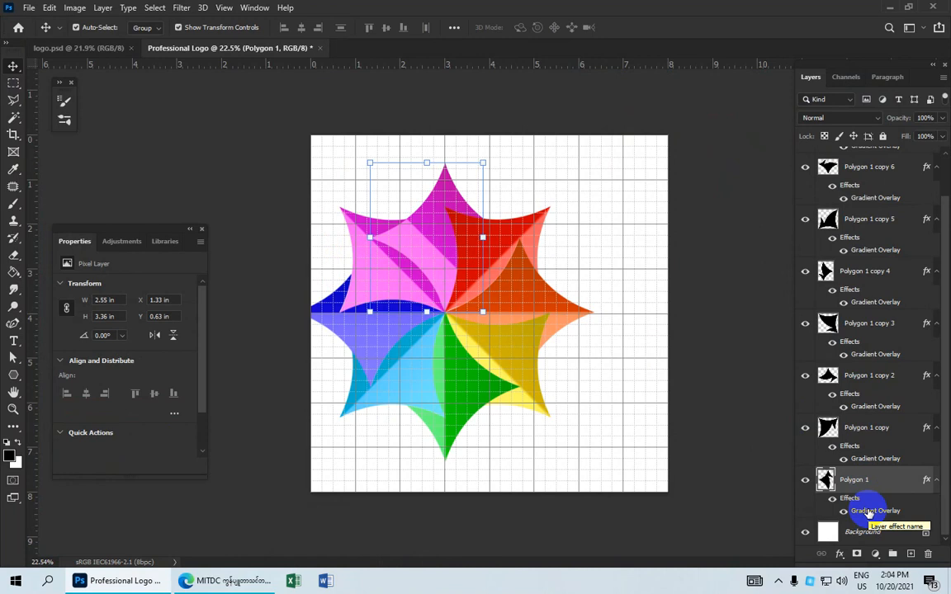
pyautogui.doubleClick(869, 513)
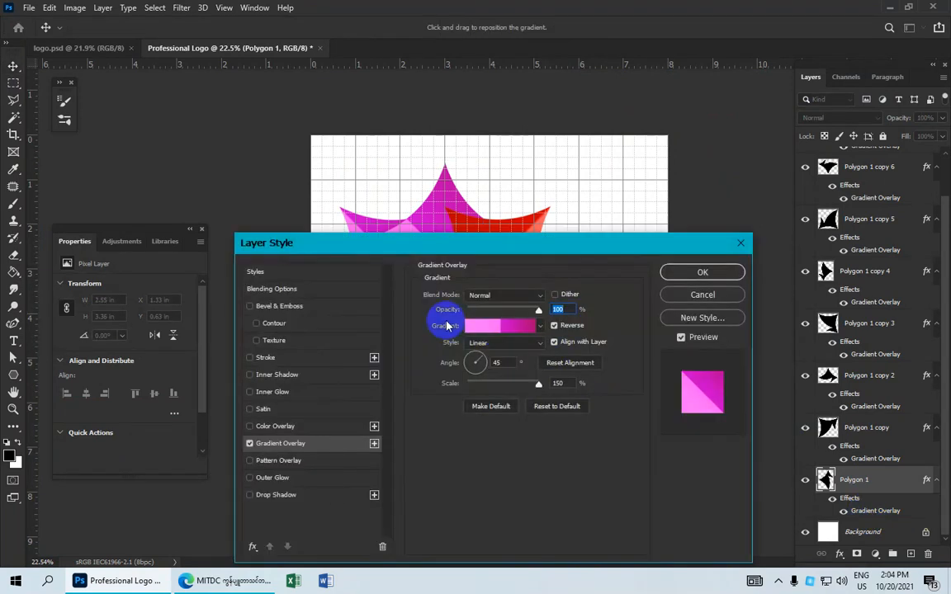
pyautogui.click(488, 331)
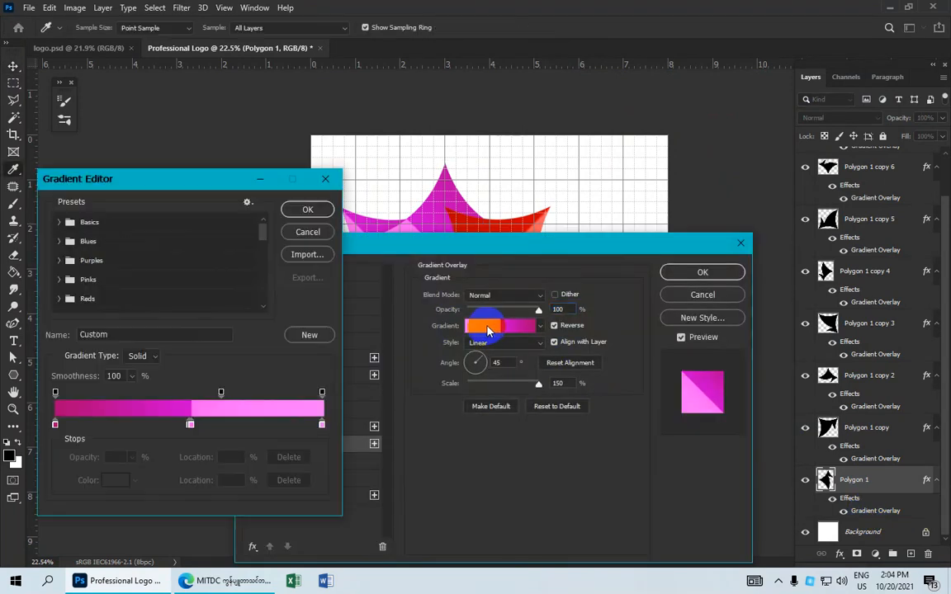
pyautogui.doubleClick(54, 426)
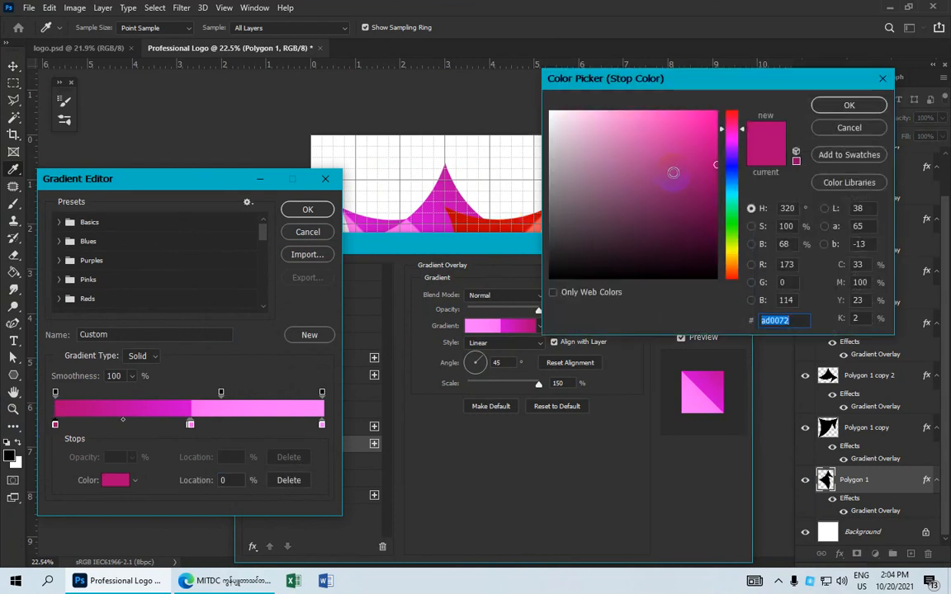
pyautogui.click(730, 154)
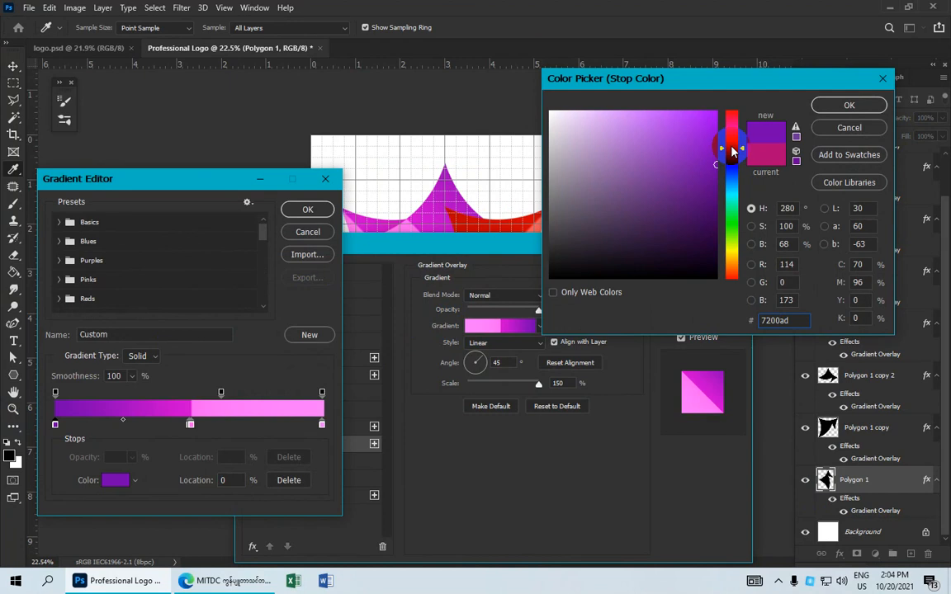
pyautogui.moveTo(731, 150); pyautogui.dragTo(732, 154)
pyautogui.click(826, 107)
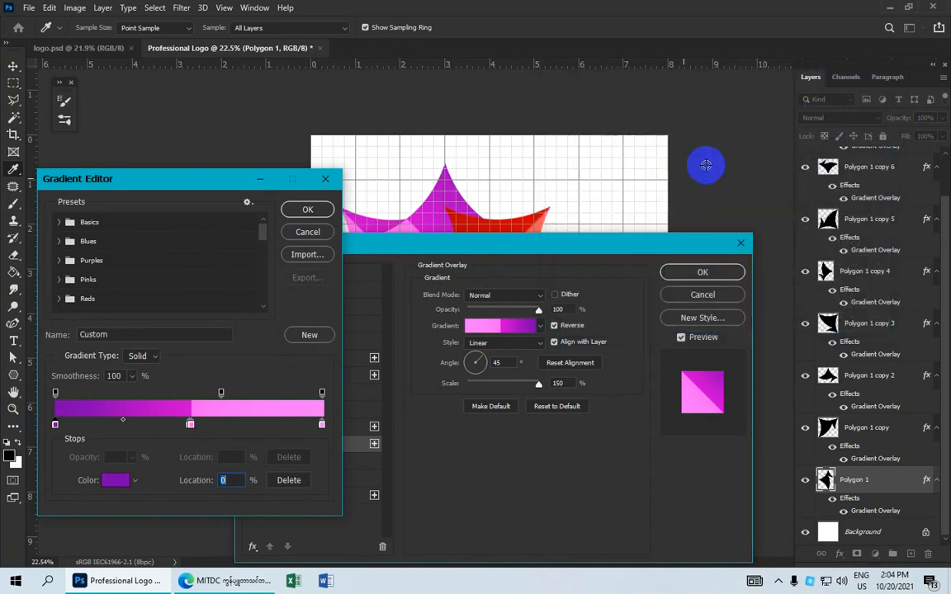
# Recolour the magenta stop at 50% of the Polygon 1 gradient to purple 8001d1
pyautogui.click(189, 425)
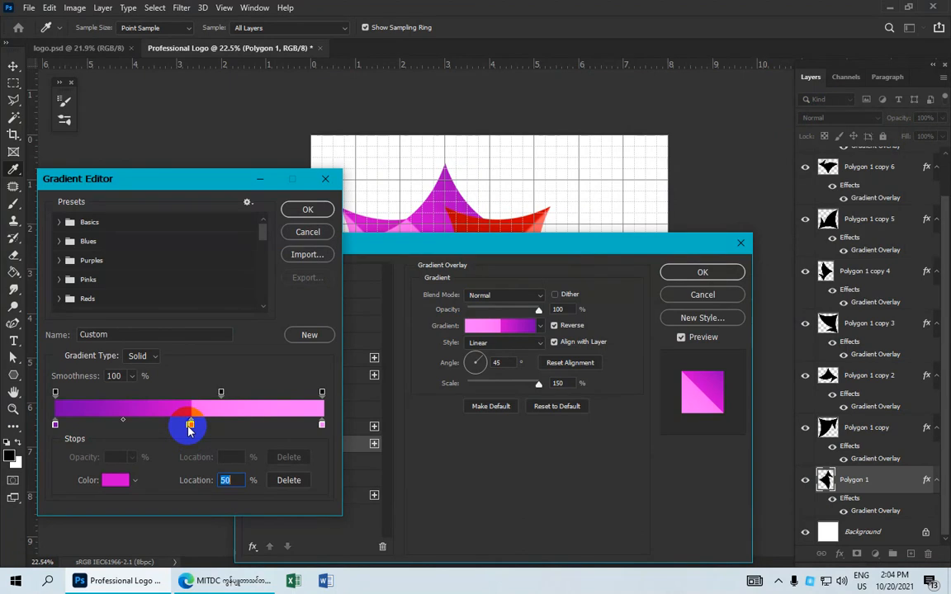
pyautogui.click(115, 479)
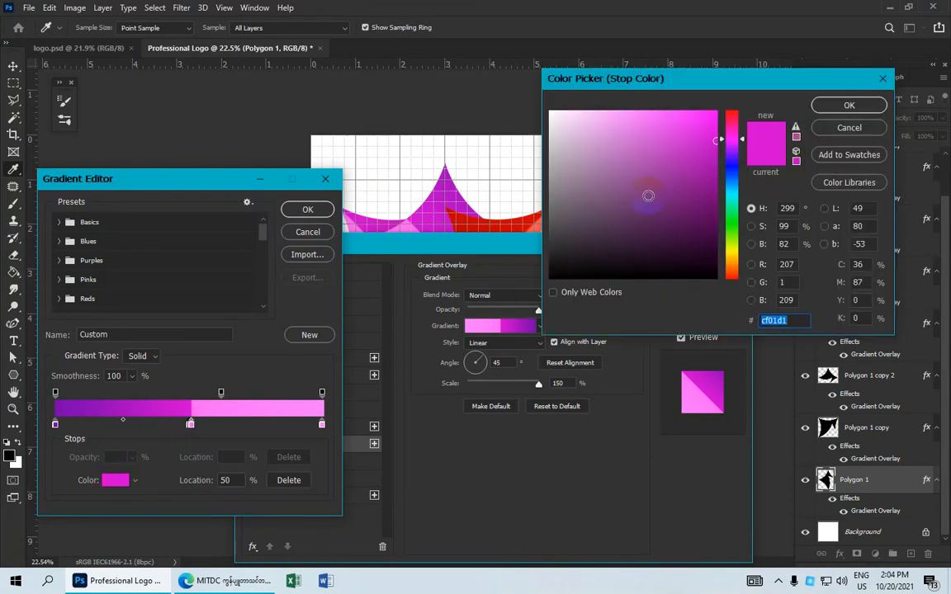
pyautogui.moveTo(724, 157); pyautogui.dragTo(733, 151)
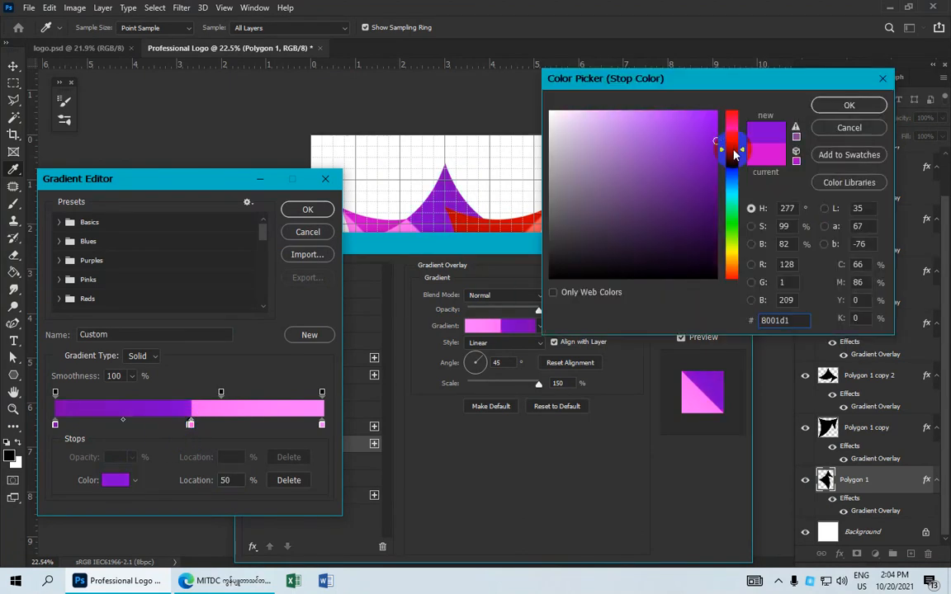
pyautogui.click(822, 105)
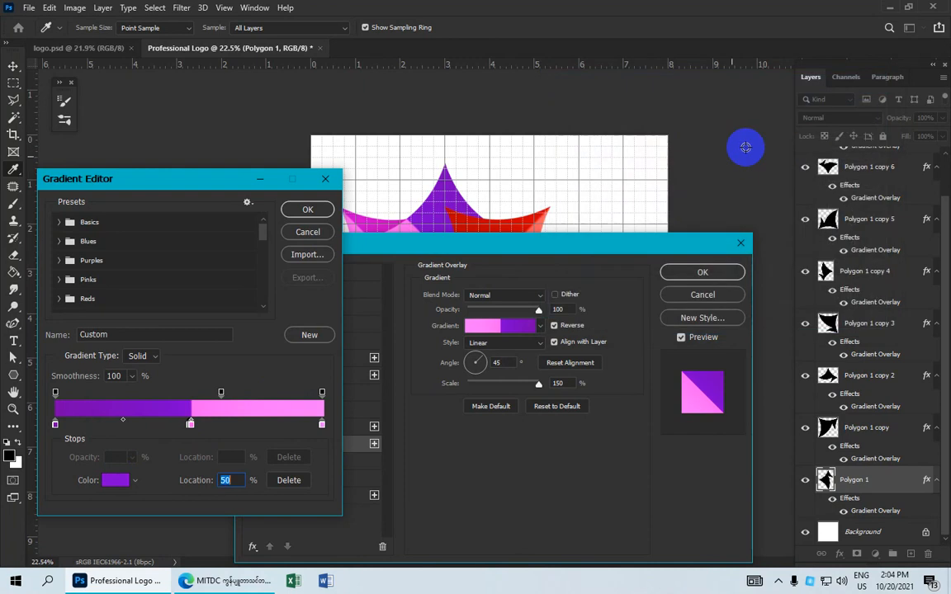
# Recolour the pink stop at 100% of the Polygon 1 gradient to light purple b878f9
pyautogui.click(321, 426)
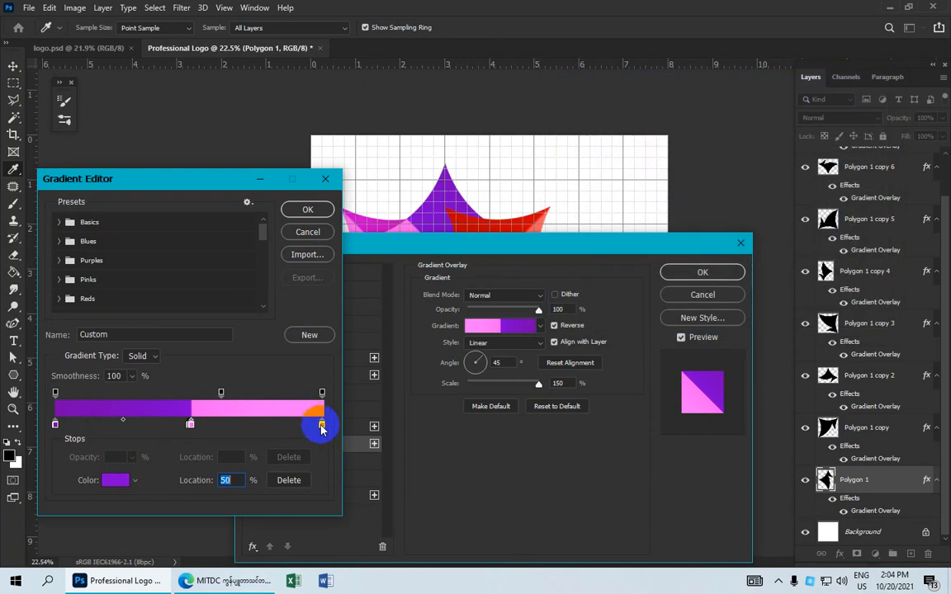
pyautogui.doubleClick(322, 426)
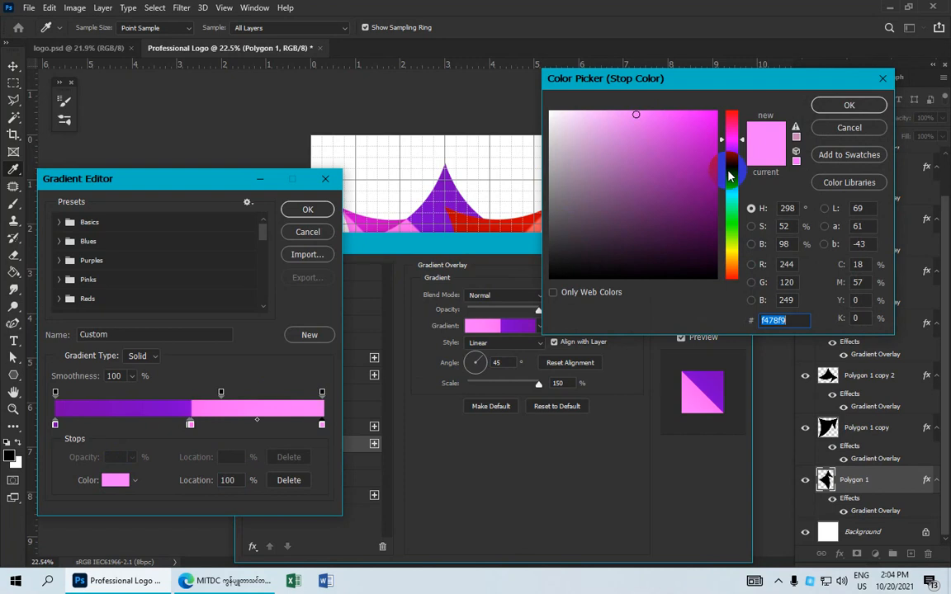
pyautogui.moveTo(730, 161); pyautogui.dragTo(733, 155)
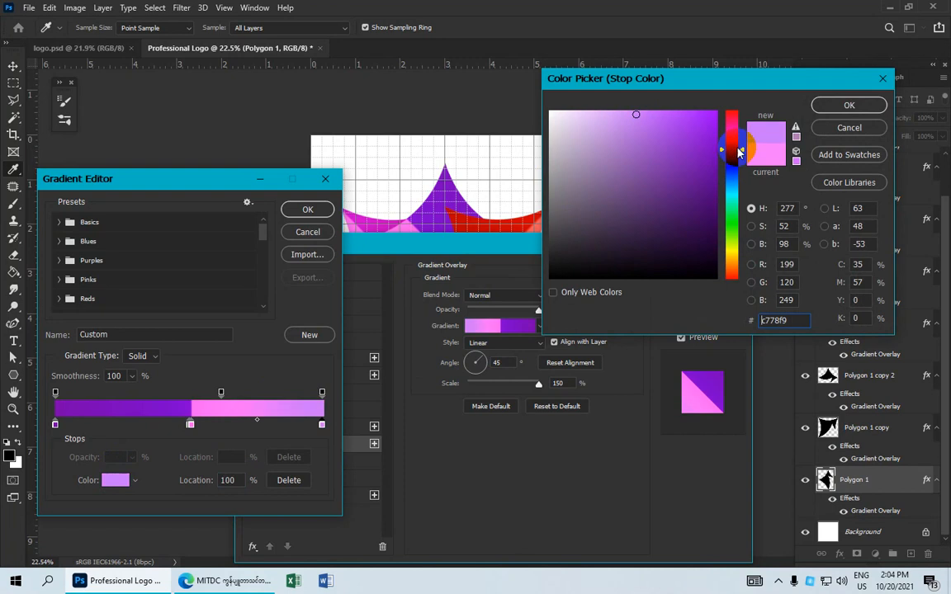
pyautogui.click(732, 153)
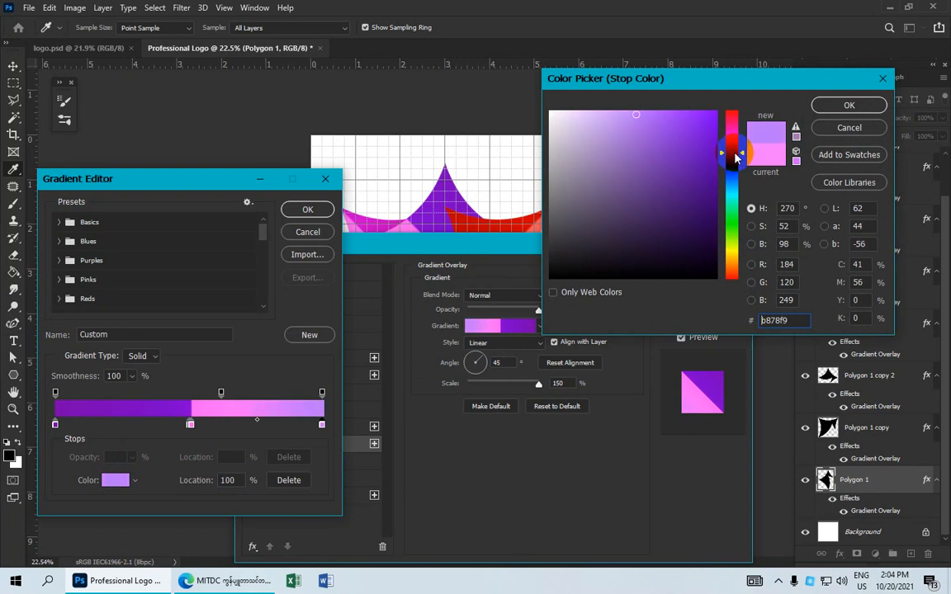
pyautogui.click(820, 106)
# Move the purple middle stop aside and recolour the pink stop at 51% to light purple c15fff
pyautogui.click(190, 425)
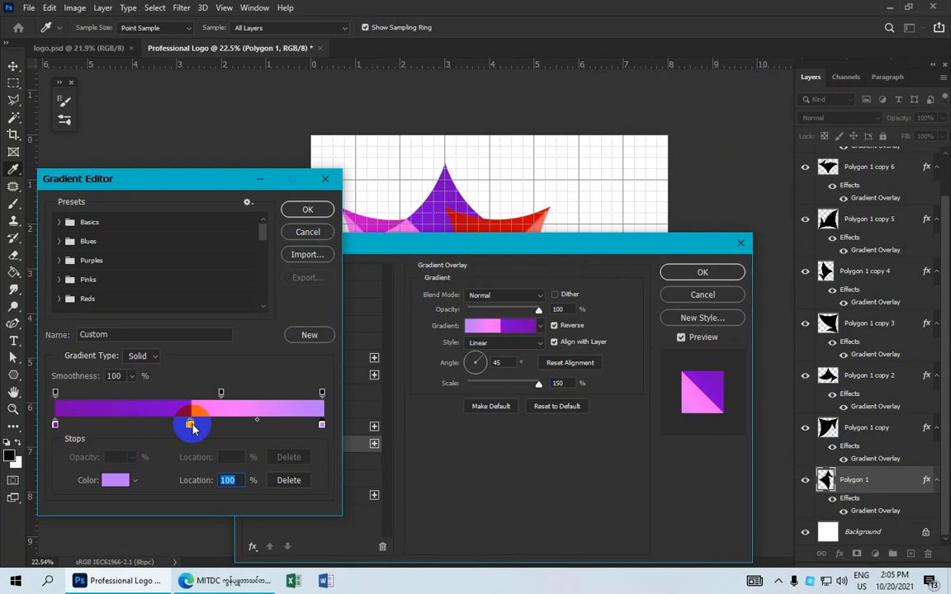
pyautogui.click(191, 425)
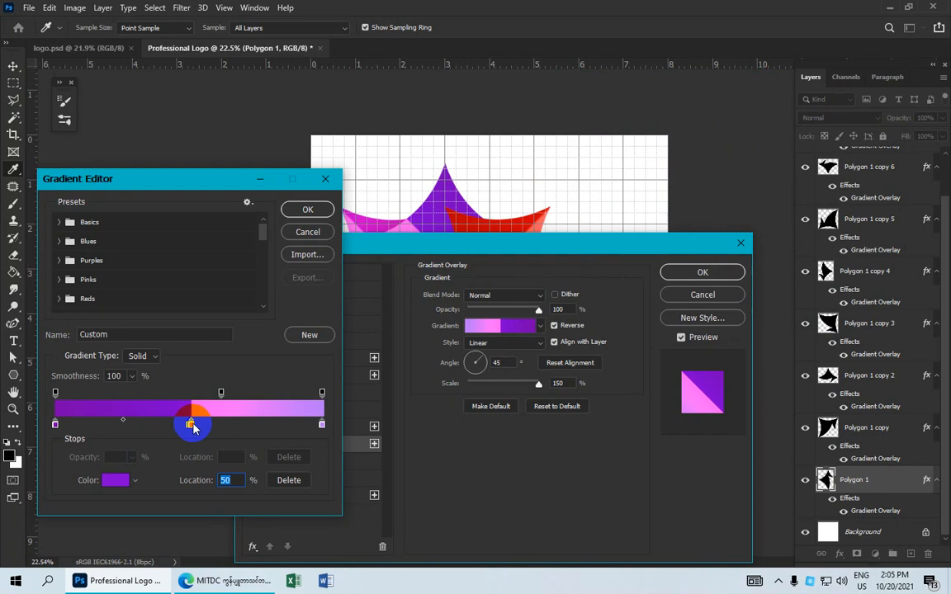
pyautogui.moveTo(194, 426); pyautogui.dragTo(182, 425)
pyautogui.click(192, 426)
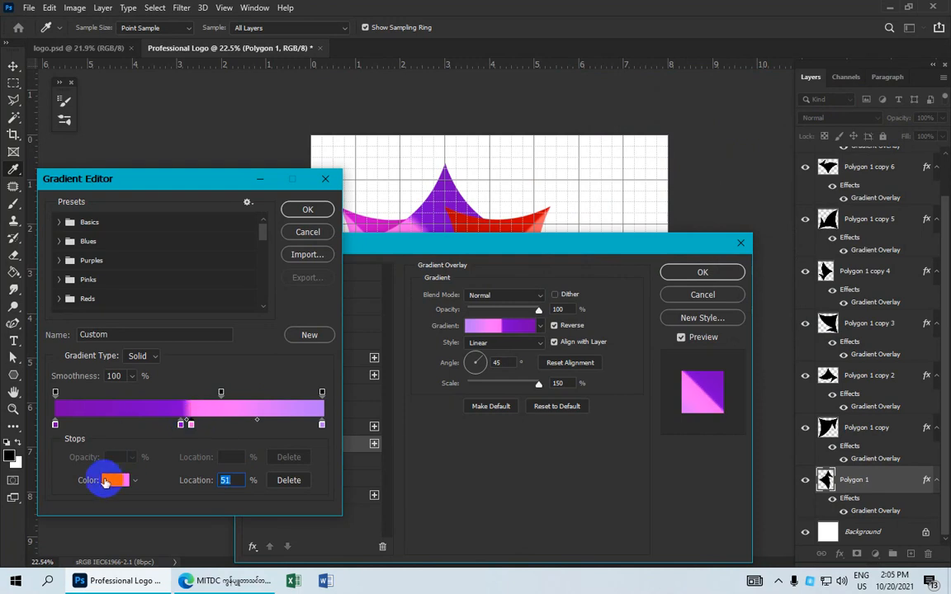
pyautogui.click(114, 482)
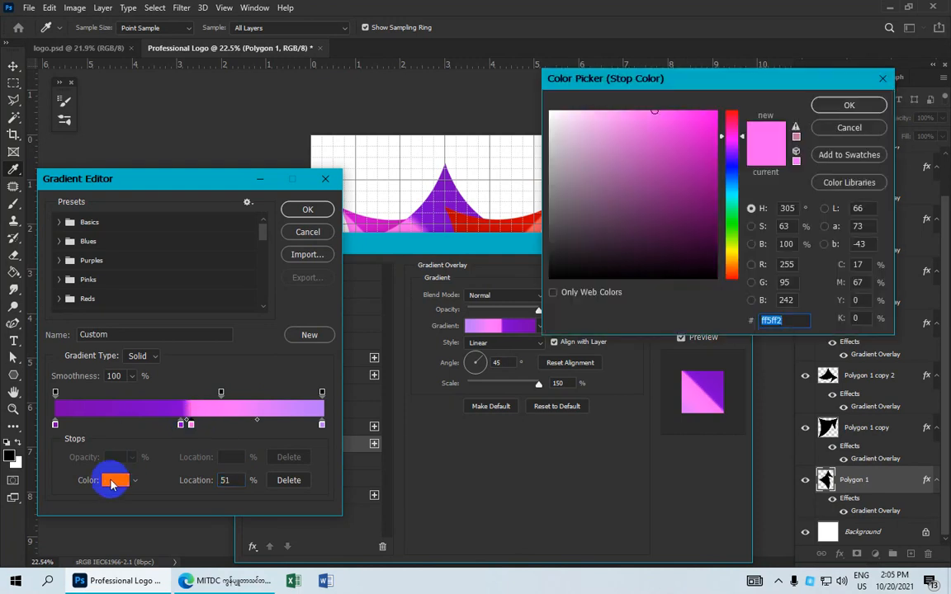
pyautogui.click(734, 150)
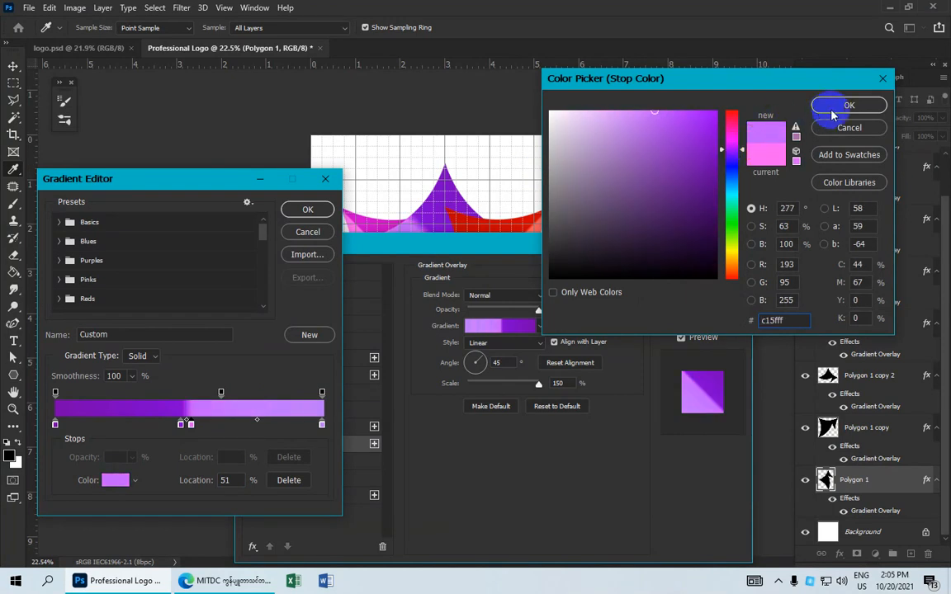
pyautogui.click(179, 425)
pyautogui.click(849, 105)
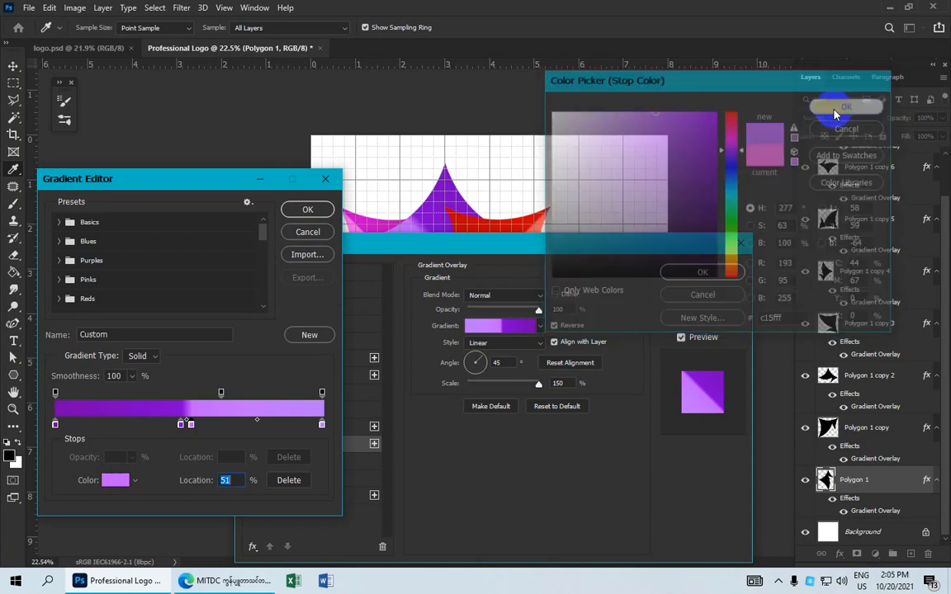
# Place the purple middle stop back at 50% beside the light purple one and accept the gradient
pyautogui.click(180, 426)
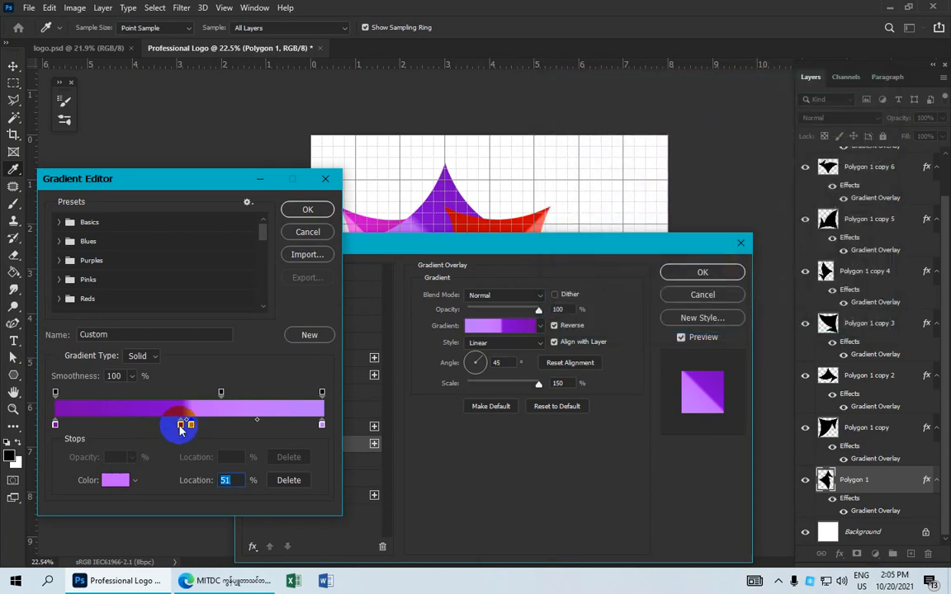
pyautogui.moveTo(181, 426); pyautogui.dragTo(68, 426)
pyautogui.click(223, 480)
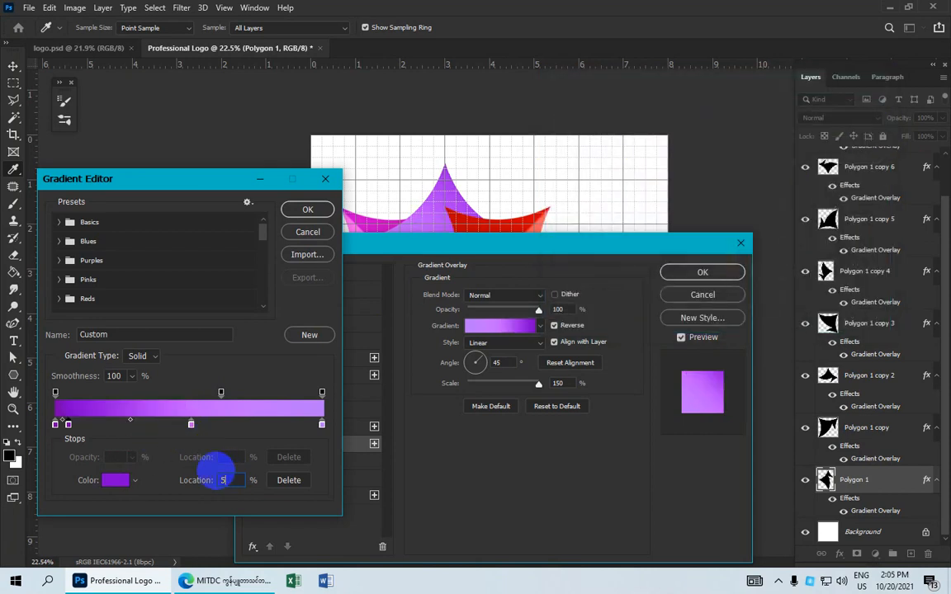
pyautogui.write('0')
pyautogui.click(193, 424)
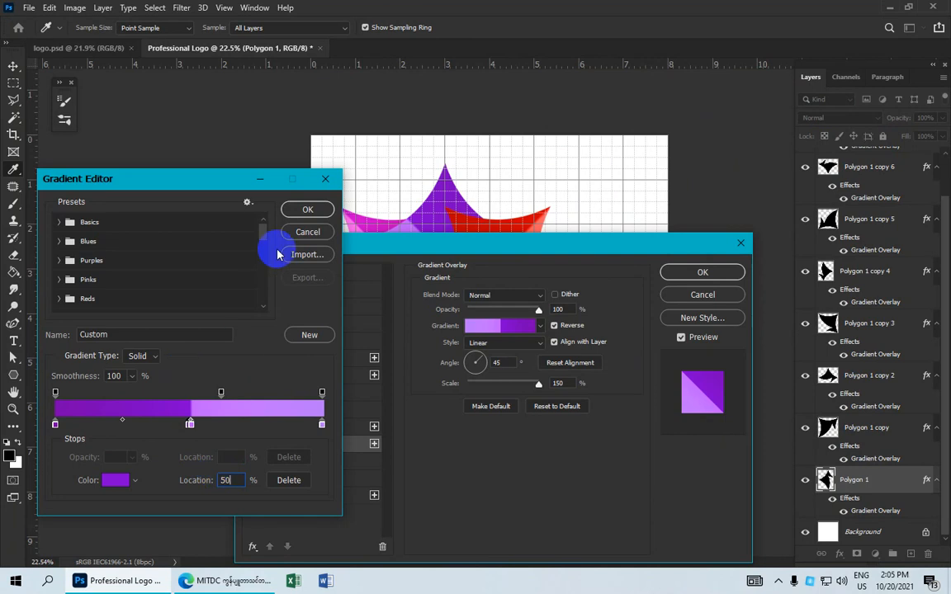
pyautogui.click(307, 209)
# Set the purple petal's gradient overlay angle to 1°, shift the gradient until its colour split meets the petal's tip, and apply the layer style
pyautogui.moveTo(457, 247); pyautogui.dragTo(429, 313)
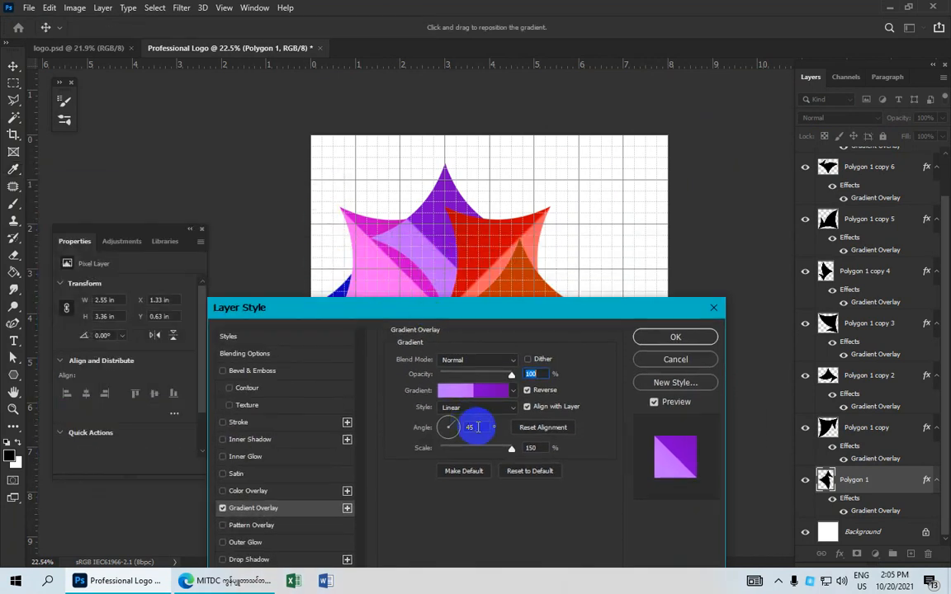
pyautogui.moveTo(478, 428); pyautogui.dragTo(459, 429)
pyautogui.write('1')
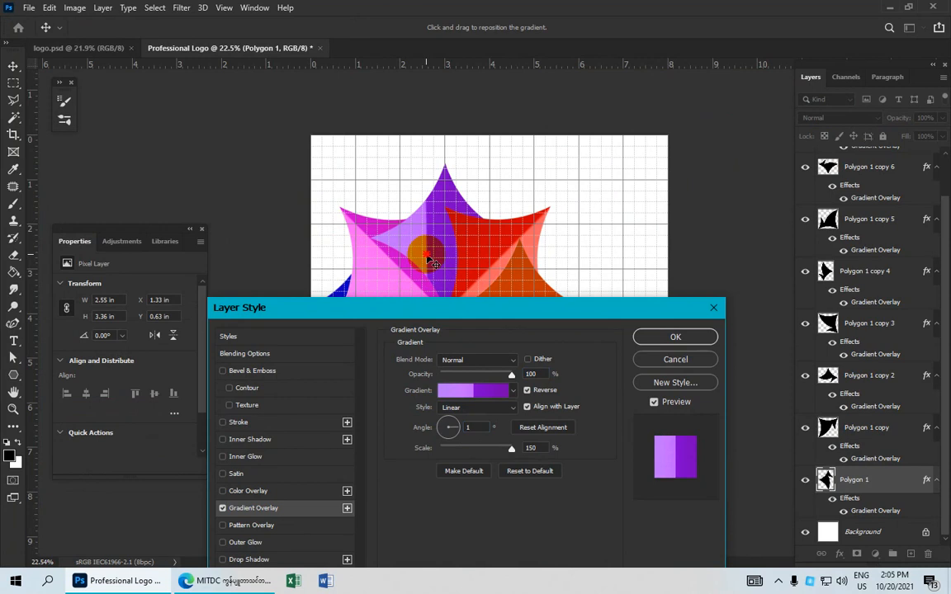
pyautogui.moveTo(427, 259); pyautogui.dragTo(445, 266)
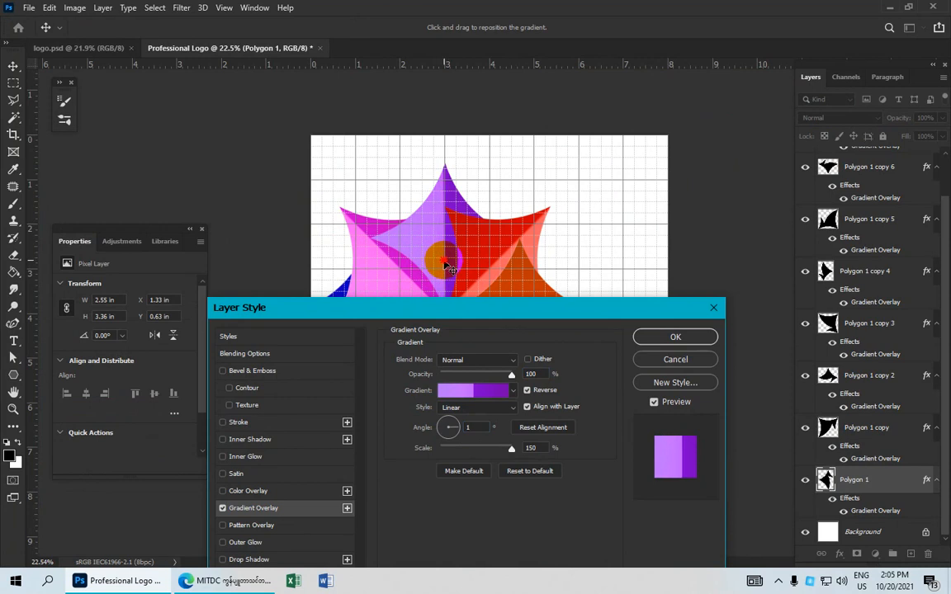
pyautogui.click(644, 336)
# Select all petal layers from Polygon 1 copy 7 to Polygon 1 and nudge them right to an X position of 0.38 in
pyautogui.hotkey('ctrl', '-')
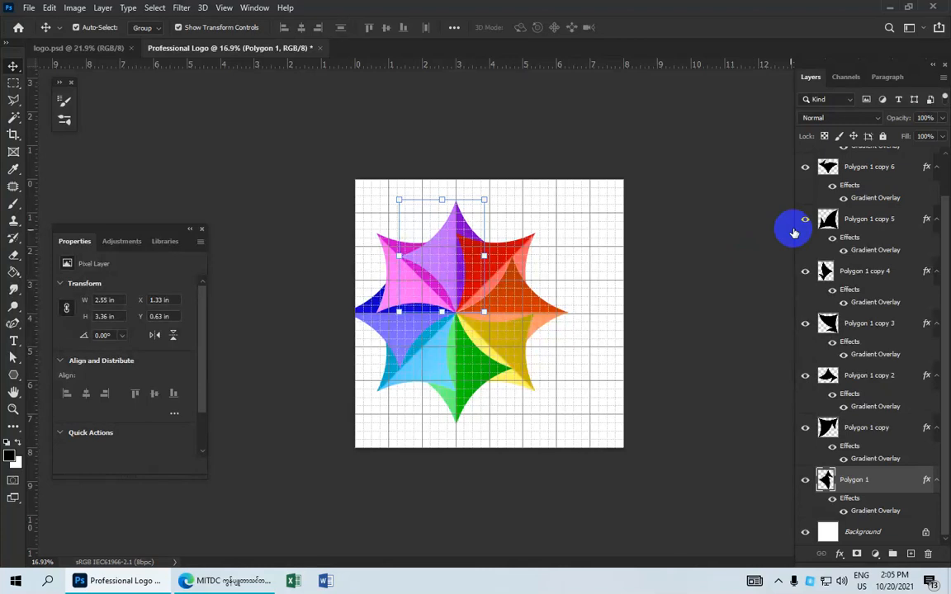
pyautogui.hotkey('ctrl', 'j')
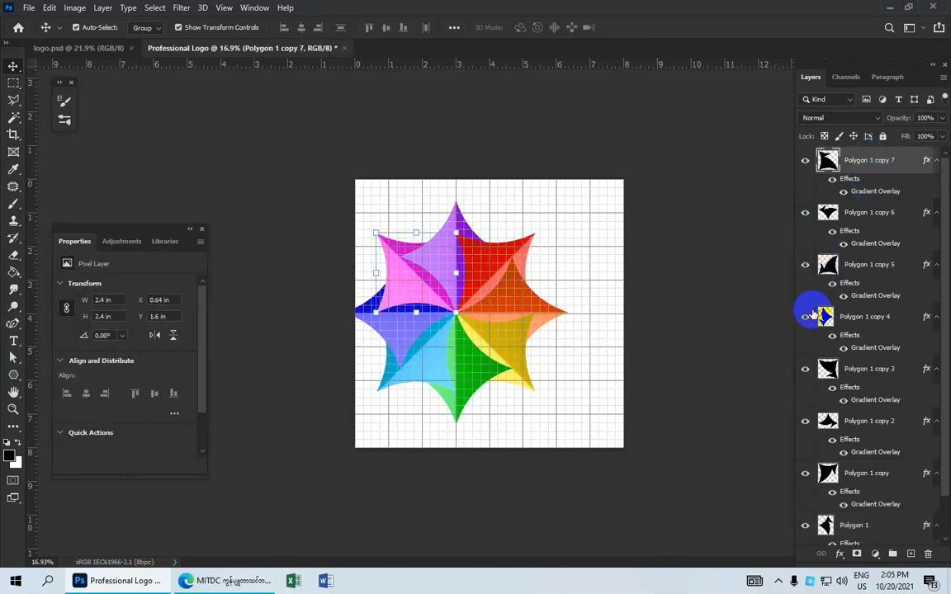
pyautogui.scroll(-1, 819, 462)
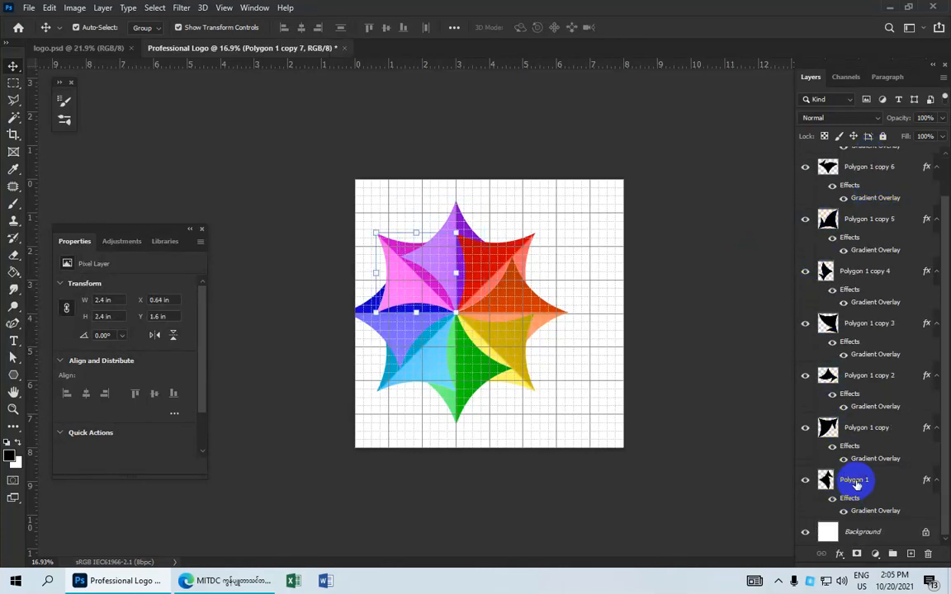
pyautogui.keyDown('shift'); pyautogui.click(870, 483); pyautogui.keyUp('shift')
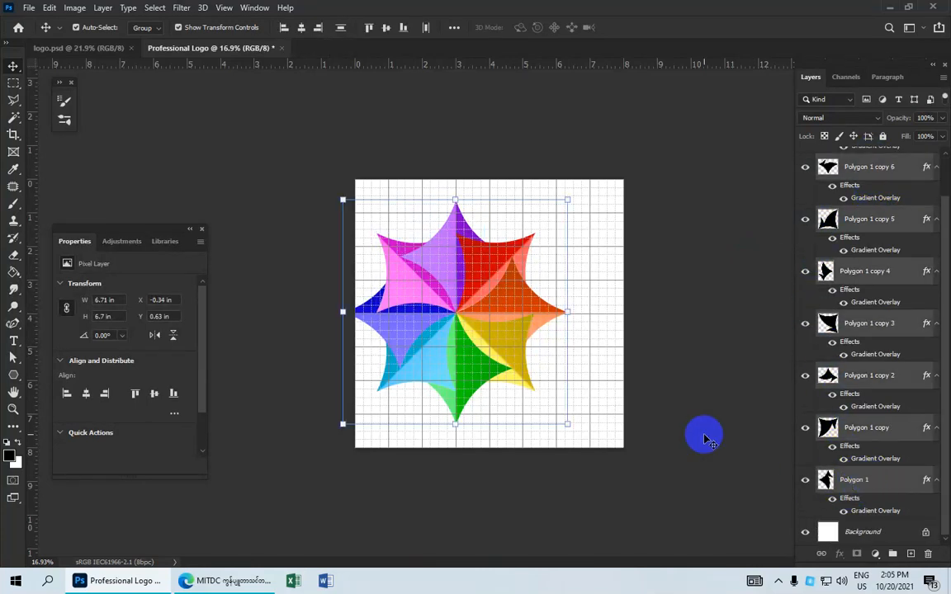
pyautogui.hotkey('shift', 'Right')
pyautogui.hotkey('shift', 'Right')
pyautogui.hotkey('shift', 'Right')
pyautogui.hotkey('shift', 'Right')
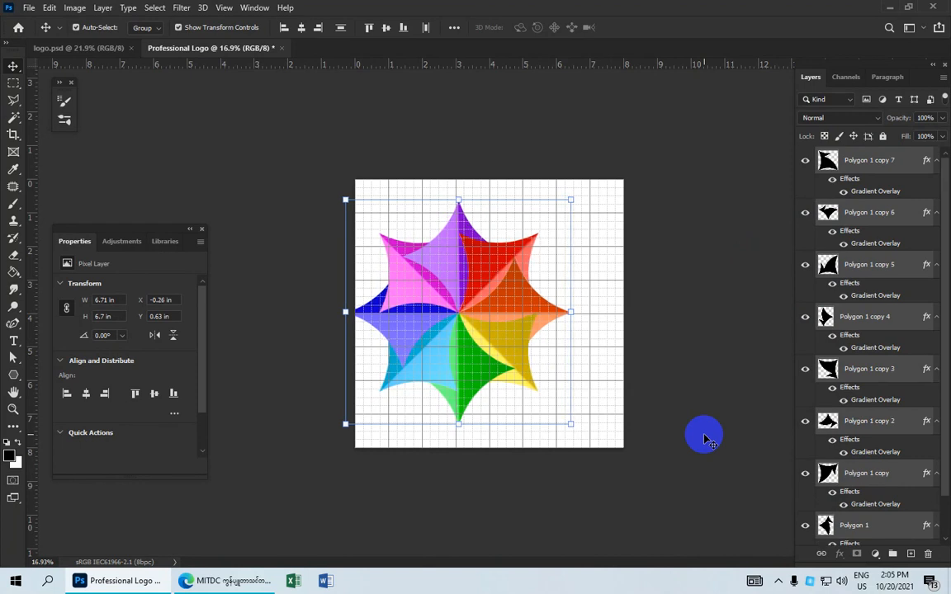
pyautogui.hotkey('shift', 'Right')
pyautogui.hotkey('shift', 'Right')
pyautogui.hotkey('shift', 'Right')
pyautogui.hotkey('shift', 'Right')
pyautogui.hotkey('shift', 'Right')
pyautogui.hotkey('shift', 'Right')
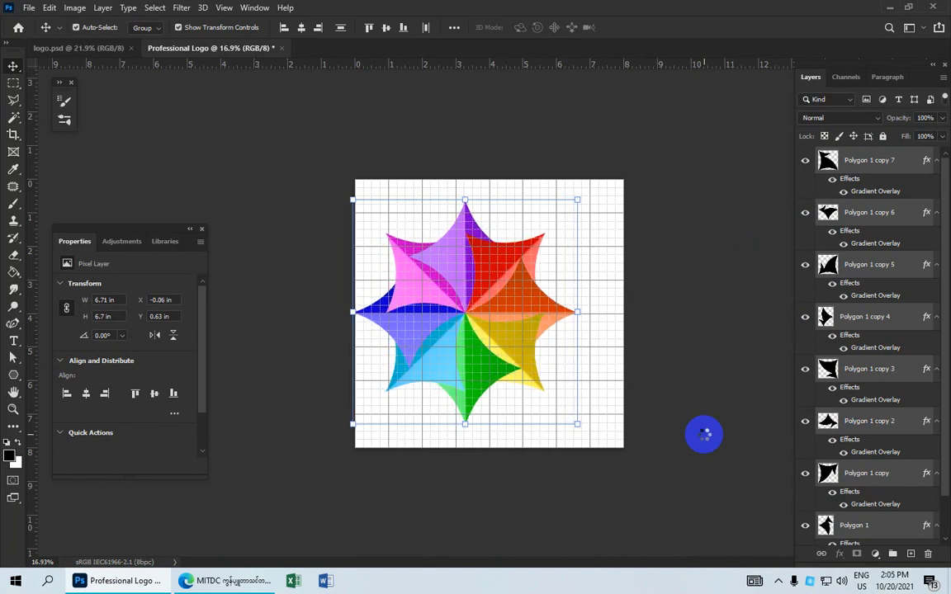
pyautogui.hotkey('shift', 'Right')
pyautogui.hotkey('shift', 'Right')
pyautogui.hotkey('shift', 'Right')
pyautogui.hotkey('shift', 'Right')
pyautogui.hotkey('shift', 'Right')
pyautogui.hotkey('shift', 'Right')
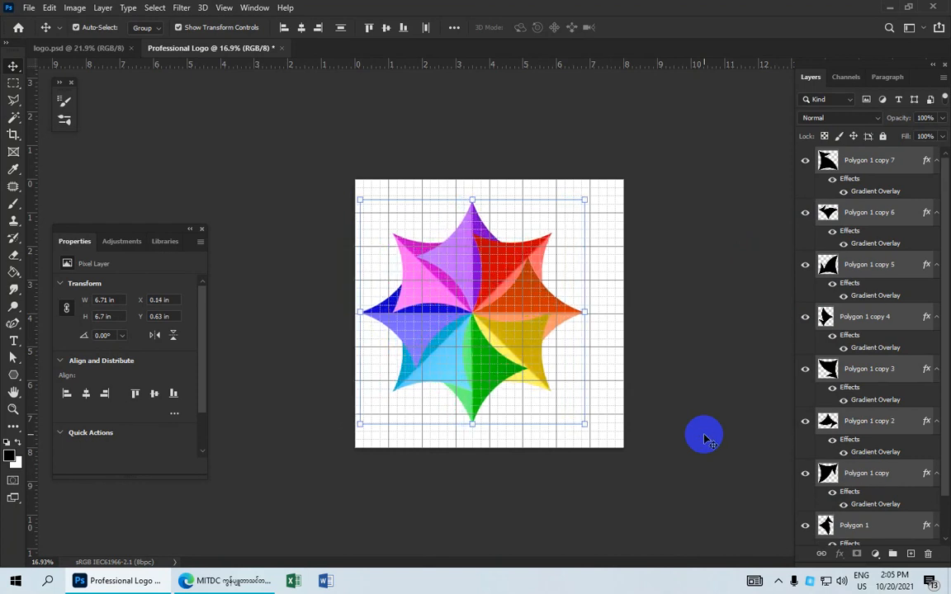
pyautogui.hotkey('shift', 'Right')
pyautogui.hotkey('shift', 'Right')
pyautogui.hotkey('shift', 'Right')
pyautogui.hotkey('shift', 'Right')
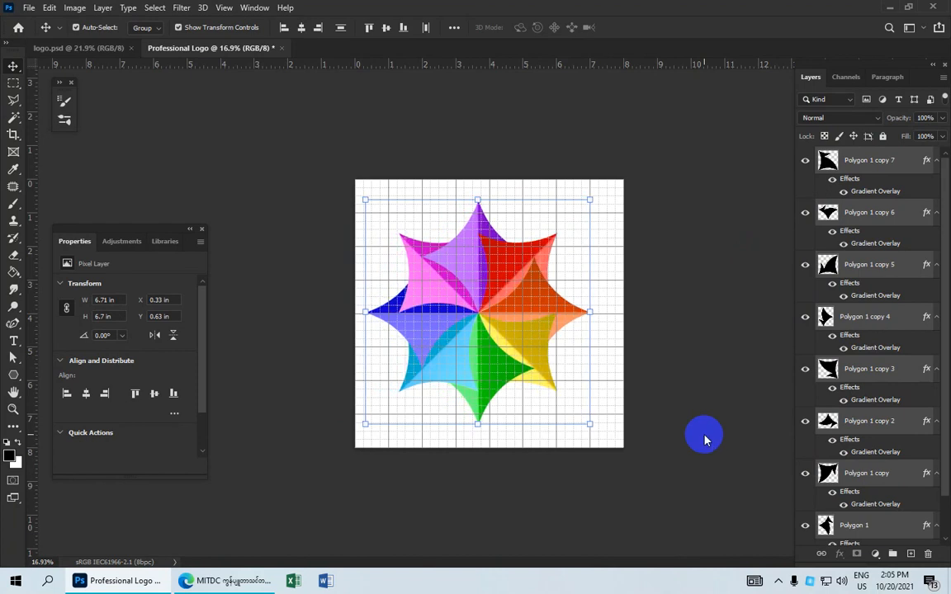
pyautogui.hotkey('shift', 'Right')
pyautogui.hotkey('shift', 'Right')
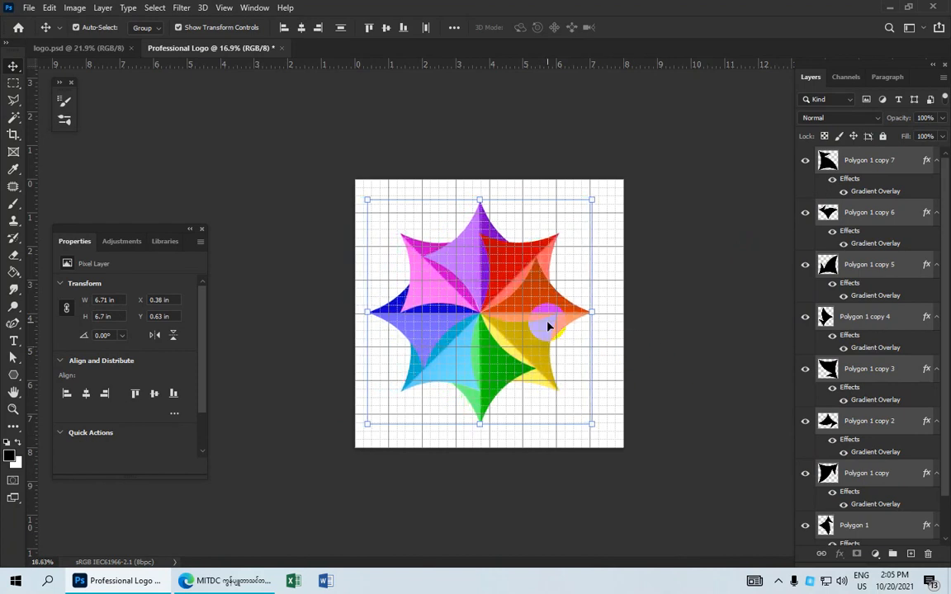
# Add a new empty layer above Polygon 1 copy 7 at the top of the stack
pyautogui.scroll(5, 547, 326)
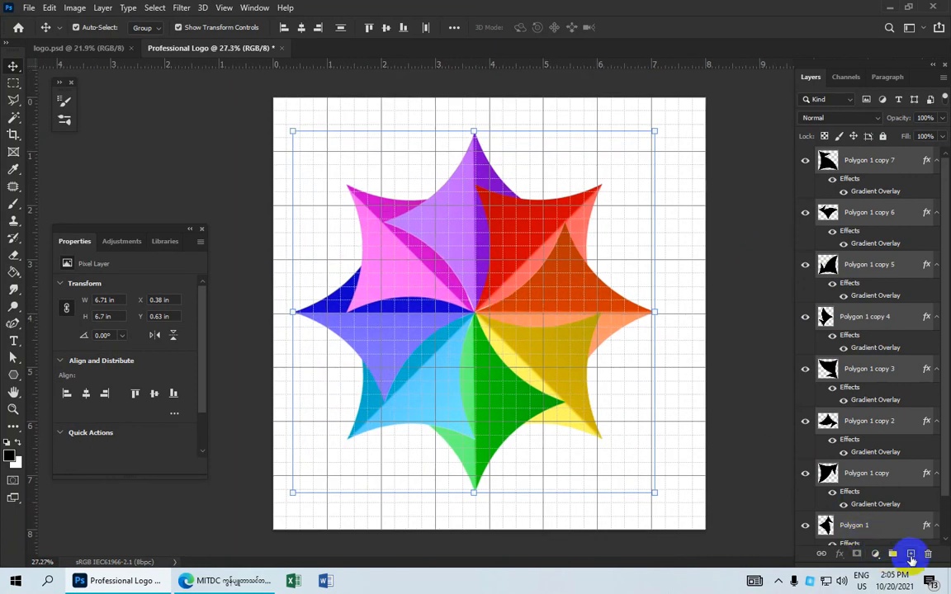
pyautogui.click(835, 169)
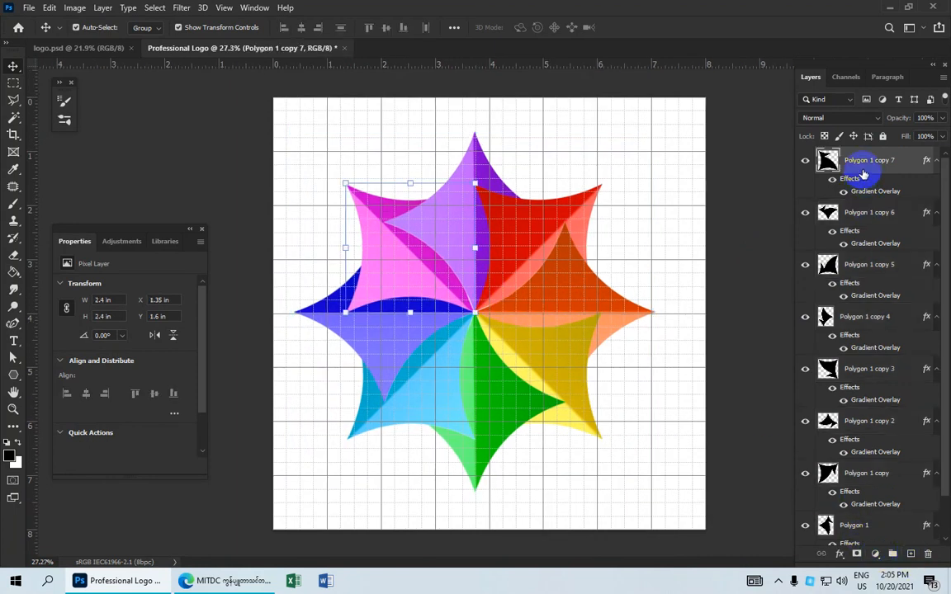
pyautogui.click(910, 554)
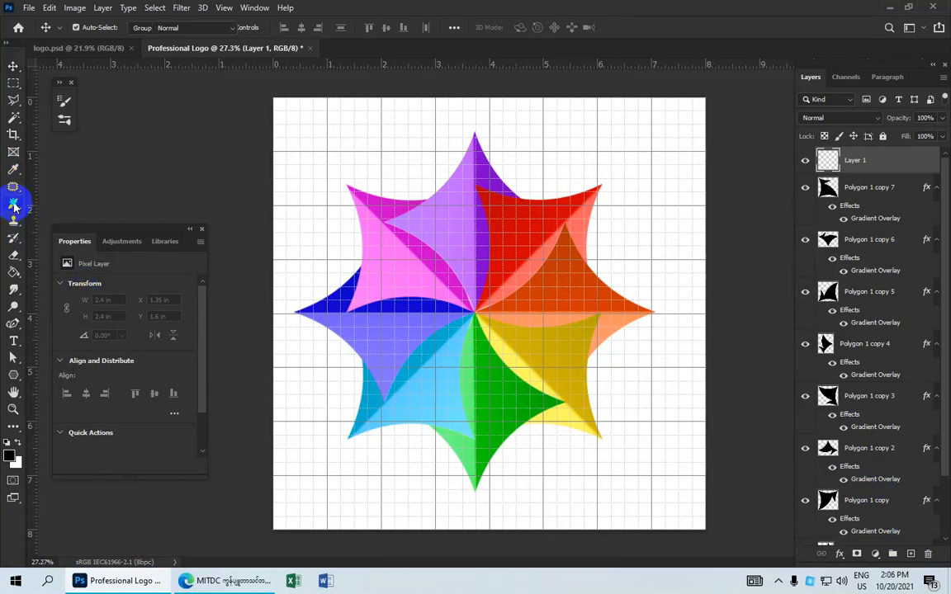
# Choose the Brush tool with the Soft Round tip, reduce its size to 139 px, and keep the blend mode at Normal
pyautogui.moveTo(14, 204); pyautogui.dragTo(81, 205)
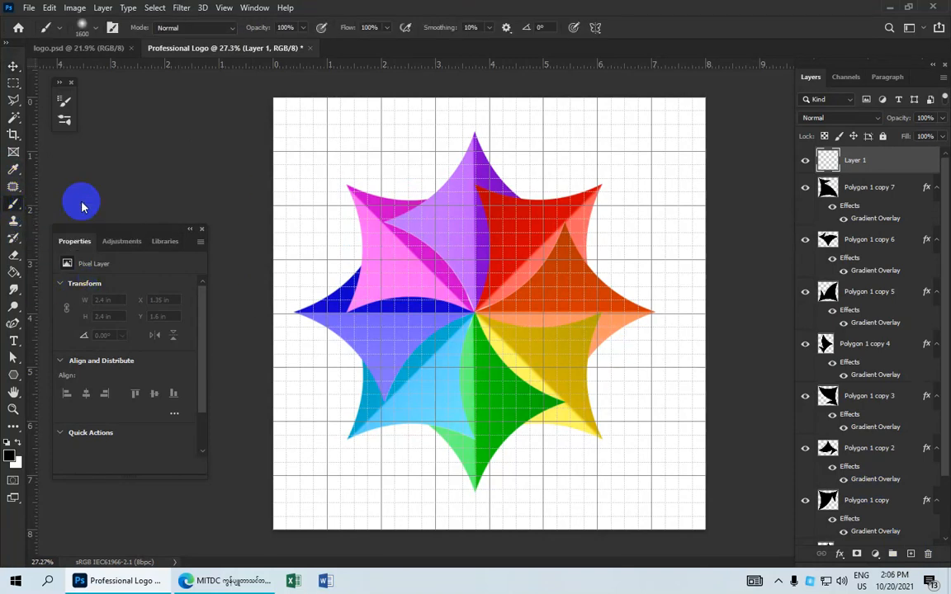
pyautogui.click(94, 30)
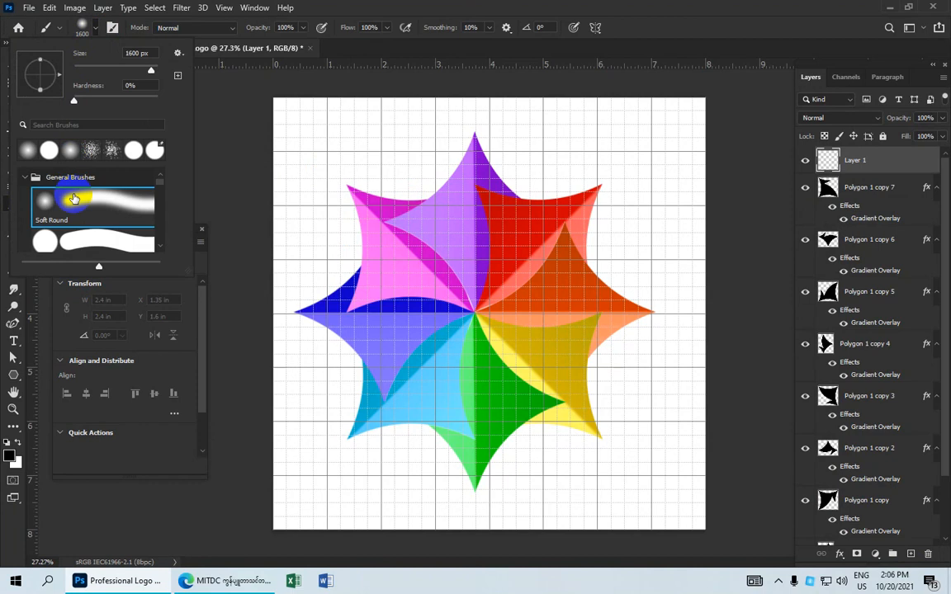
pyautogui.click(74, 197)
pyautogui.moveTo(151, 71)
pyautogui.mouseDown()
pyautogui.moveTo(159, 76)
pyautogui.moveTo(104, 73)
pyautogui.moveTo(141, 64)
pyautogui.moveTo(95, 73)
pyautogui.moveTo(124, 74)
pyautogui.mouseUp()
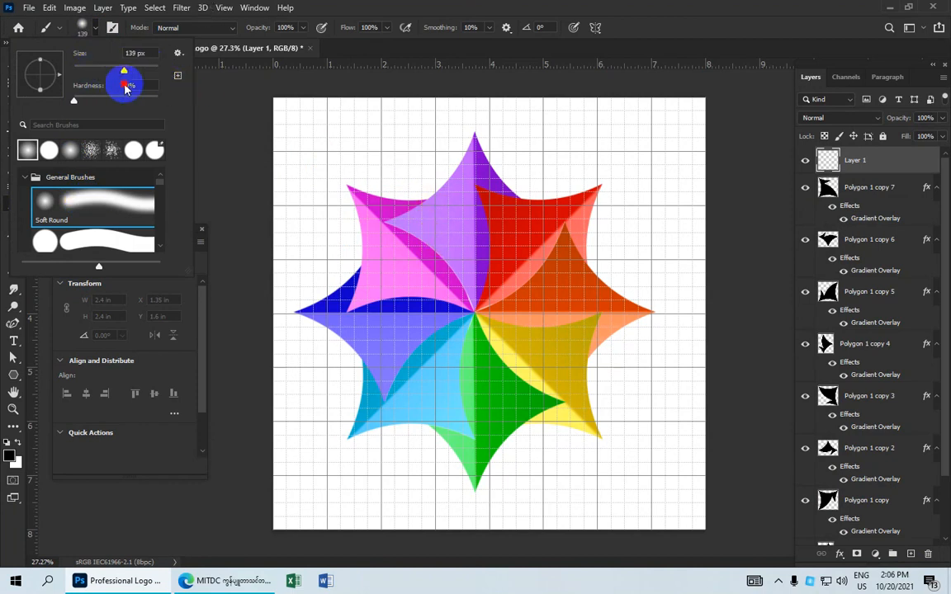
pyautogui.click(202, 30)
pyautogui.click(215, 30)
pyautogui.click(356, 218)
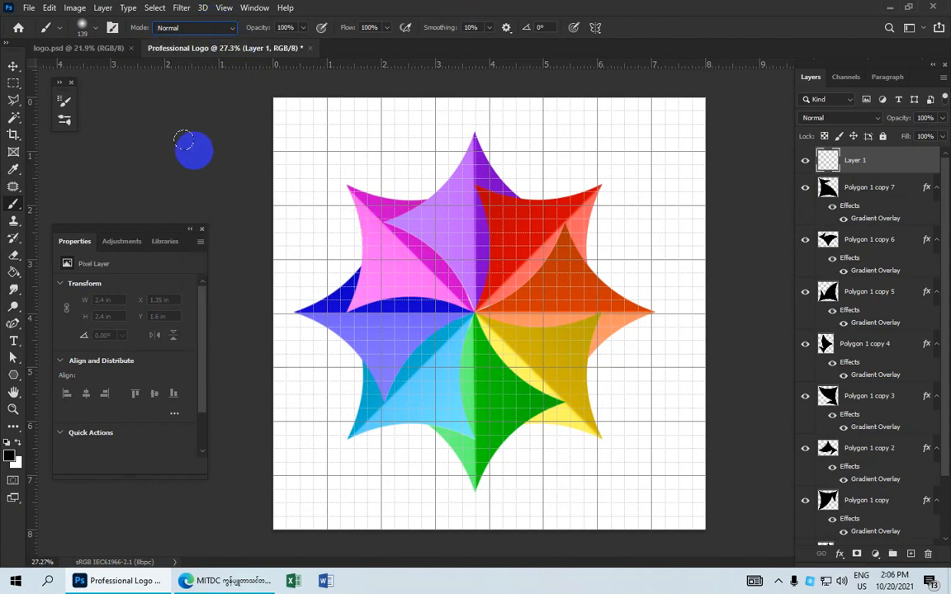
# Adjust the brush size to 200 px and accept black 000000 as the foreground colour
pyautogui.moveTo(369, 178); pyautogui.dragTo(375, 183)
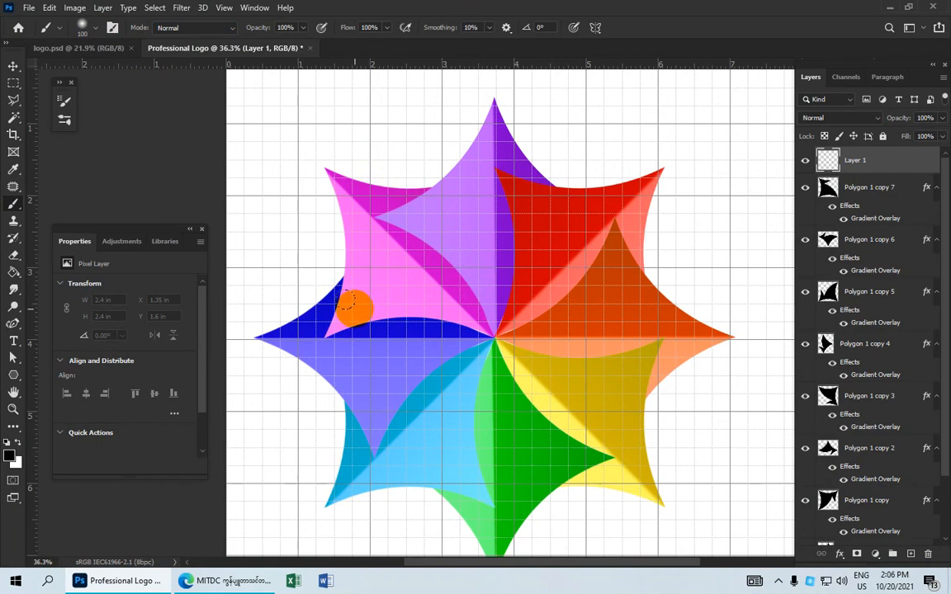
pyautogui.press(']')
pyautogui.press(']')
pyautogui.press(']')
pyautogui.click(9, 455)
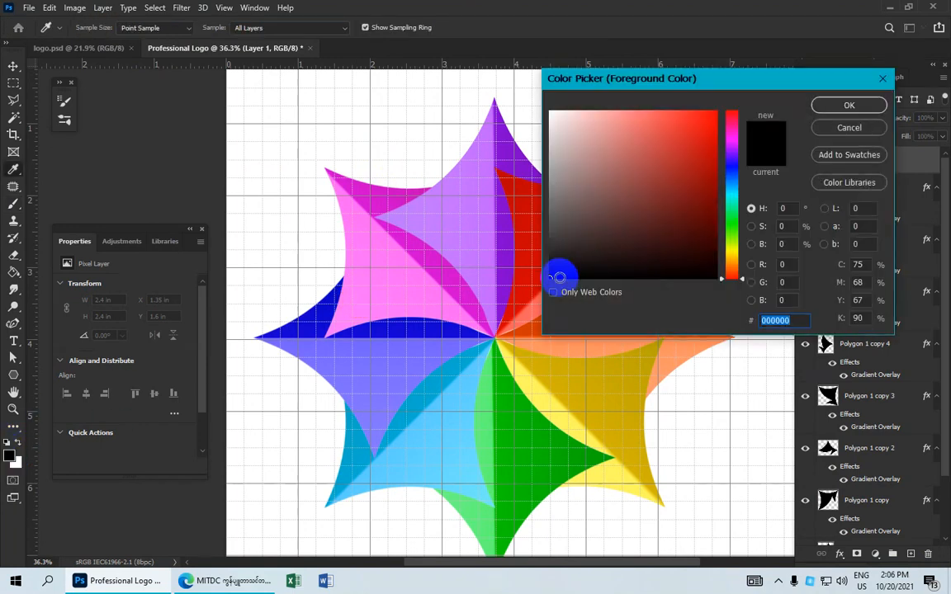
pyautogui.click(843, 107)
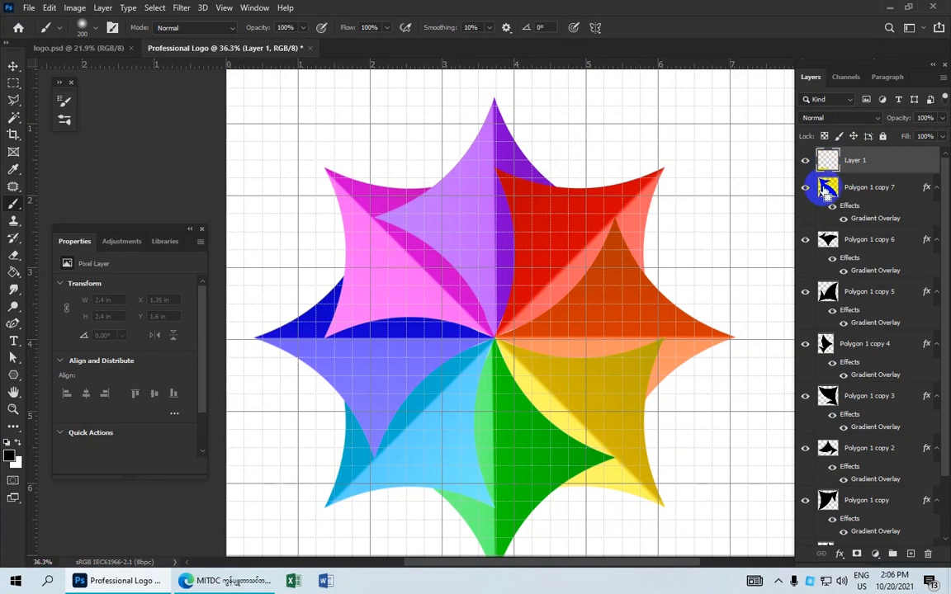
# Load the outline of the pink petal, Polygon 1 copy 7, as a selection while keeping Layer 1 active
pyautogui.keyDown('ctrl'); pyautogui.click(824, 188); pyautogui.keyUp('ctrl')
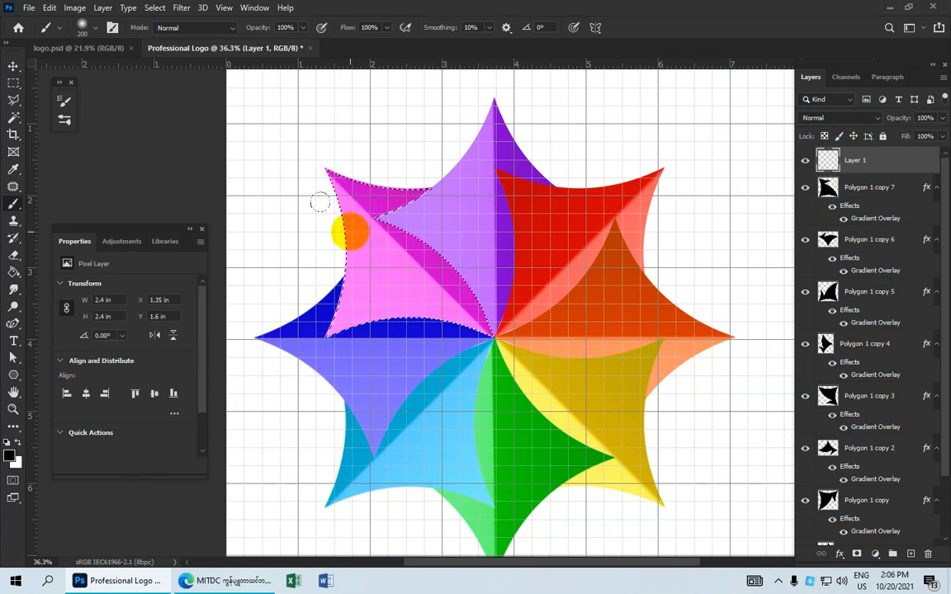
pyautogui.scroll(1, 318, 198)
pyautogui.scroll(3, 304, 182)
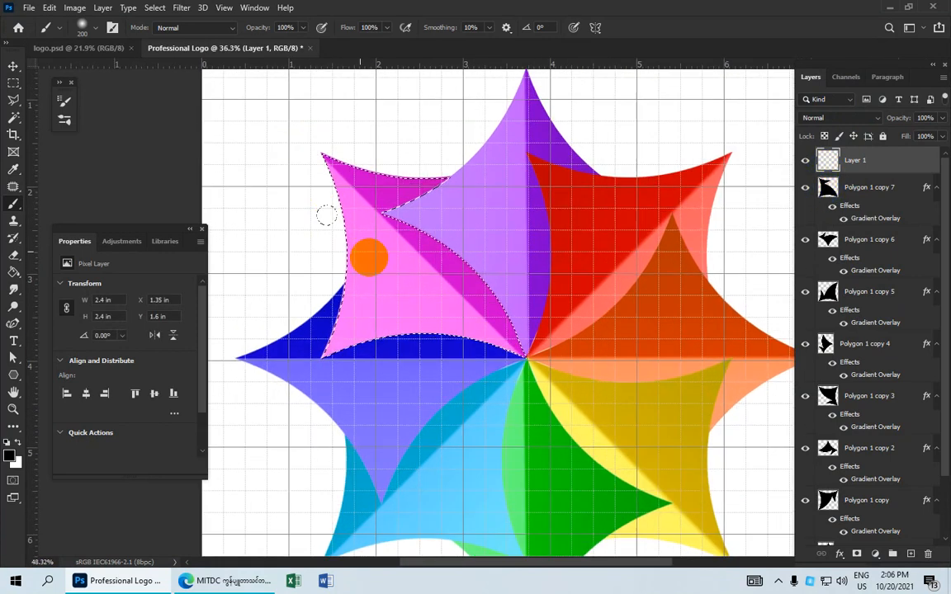
pyautogui.scroll(-2, 385, 252)
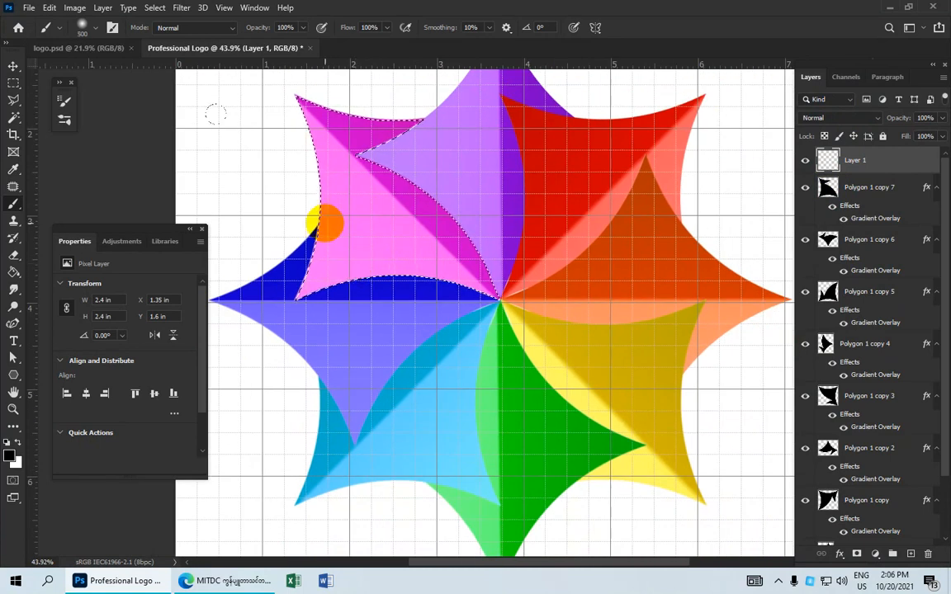
# Try shading the pink petal's outer edge in black with the soft brush enlarged to 600 px
pyautogui.press(']')
pyautogui.moveTo(215, 223)
pyautogui.mouseDown()
pyautogui.moveTo(220, 243)
pyautogui.moveTo(249, 214)
pyautogui.moveTo(250, 255)
pyautogui.moveTo(241, 260)
pyautogui.mouseUp()
pyautogui.scroll(-2, 285, 297)
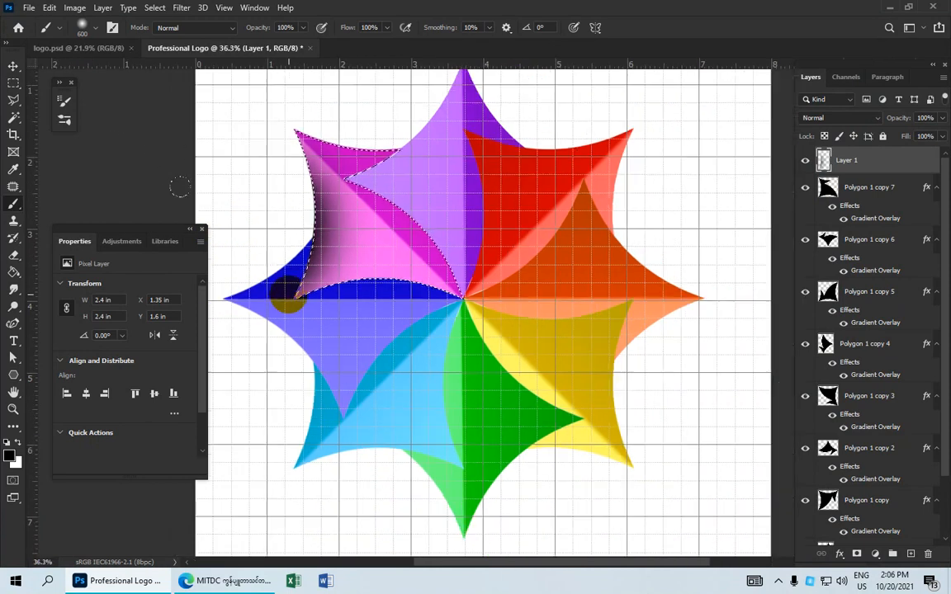
# Shade the pink petal's two outer edges in black with a 250 px brush, and add a soft white highlight on its dark band
pyautogui.scroll(2, 295, 303)
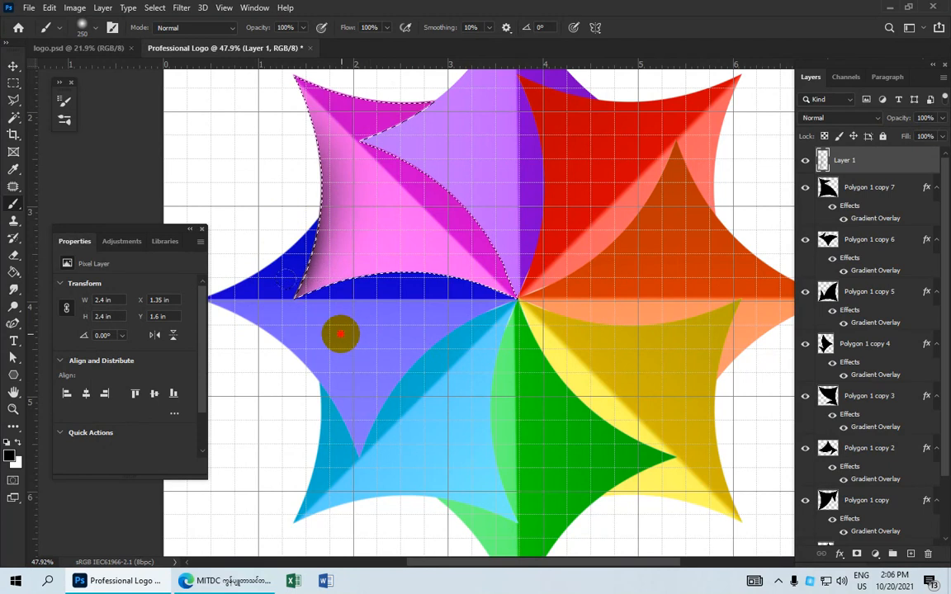
pyautogui.moveTo(341, 334)
pyautogui.mouseDown()
pyautogui.moveTo(380, 306)
pyautogui.moveTo(285, 337)
pyautogui.moveTo(297, 318)
pyautogui.moveTo(405, 307)
pyautogui.moveTo(312, 319)
pyautogui.mouseUp()
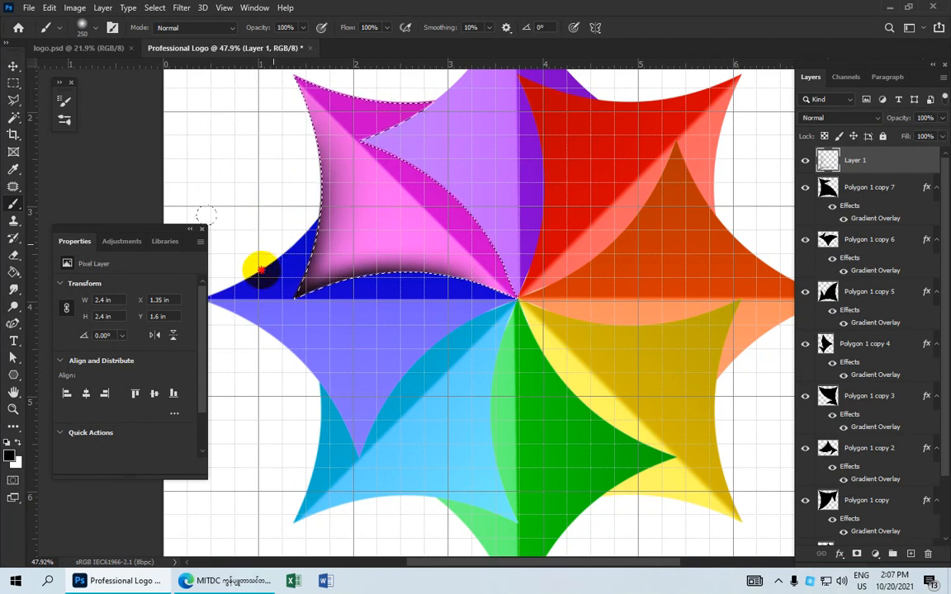
pyautogui.scroll(-1, 229, 262)
pyautogui.scroll(1, 227, 262)
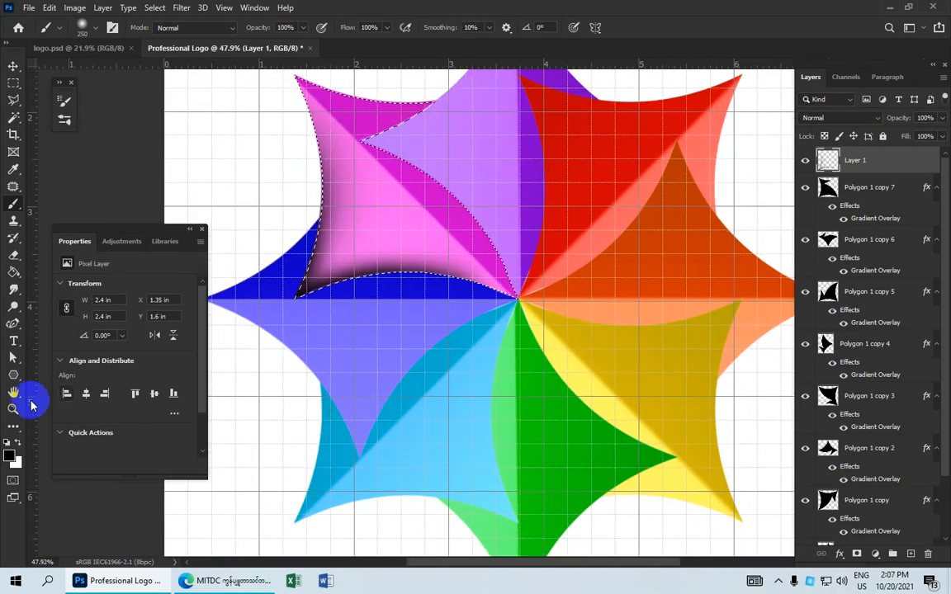
pyautogui.click(17, 444)
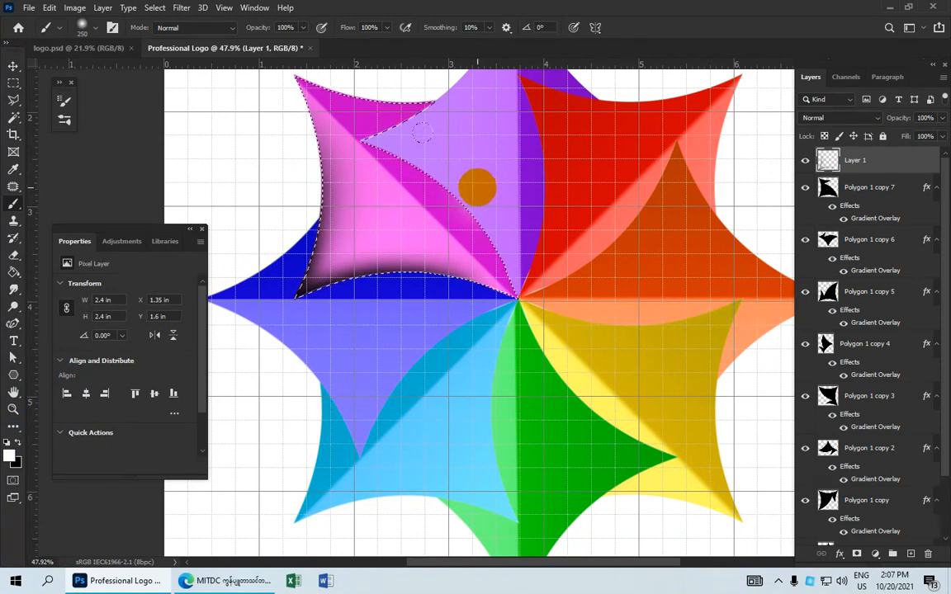
pyautogui.scroll(-1, 373, 227)
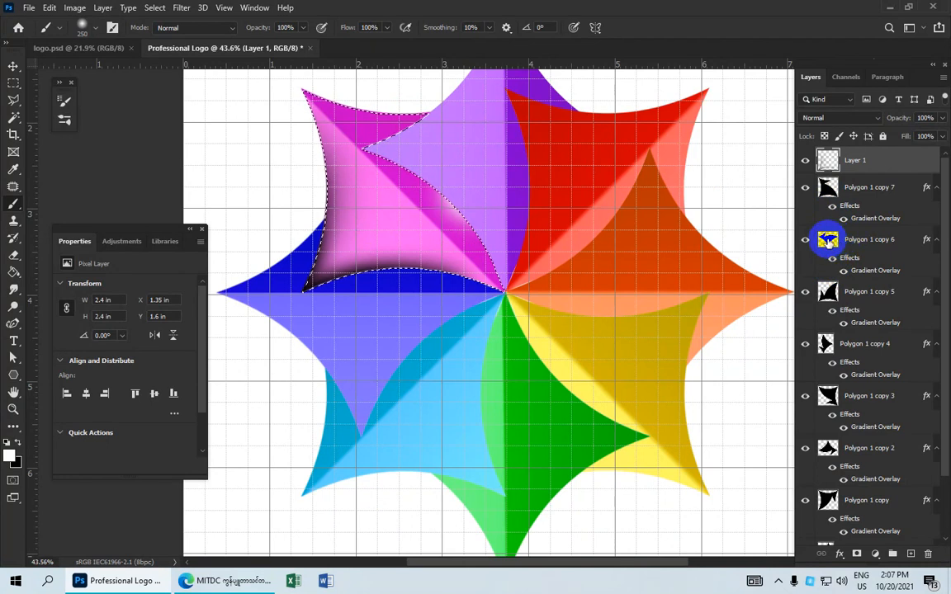
# Within the outline of the blue petal, Polygon 1 copy 6, paint a white highlight beneath the pink petal and black shading along its lower tip
pyautogui.keyDown('ctrl'); pyautogui.click(828, 239); pyautogui.keyUp('ctrl')
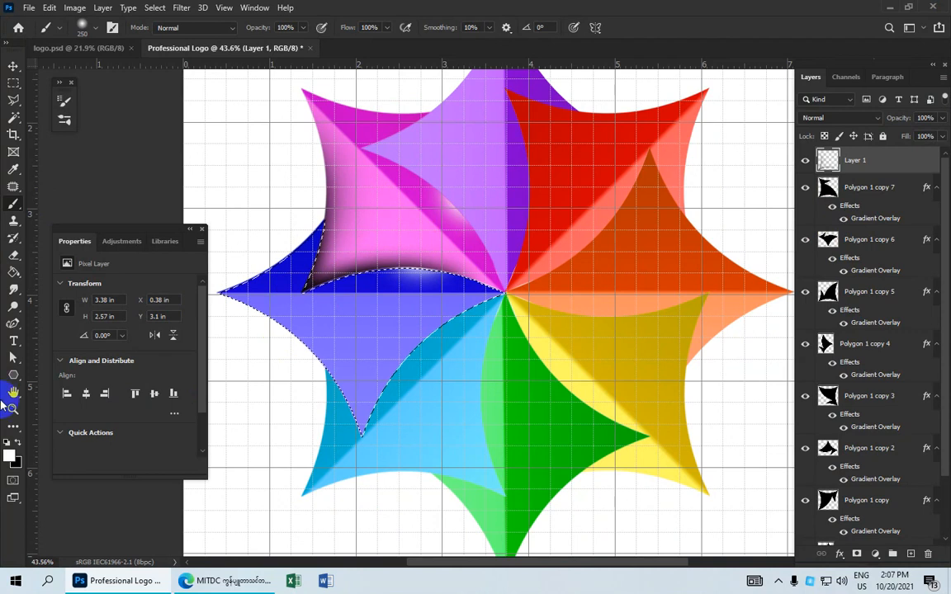
pyautogui.click(14, 442)
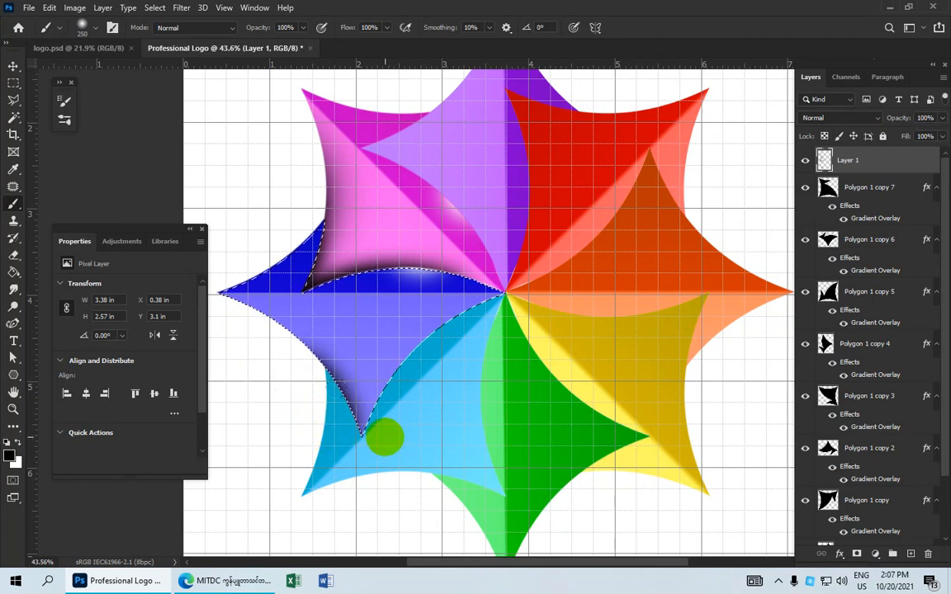
pyautogui.click(865, 171)
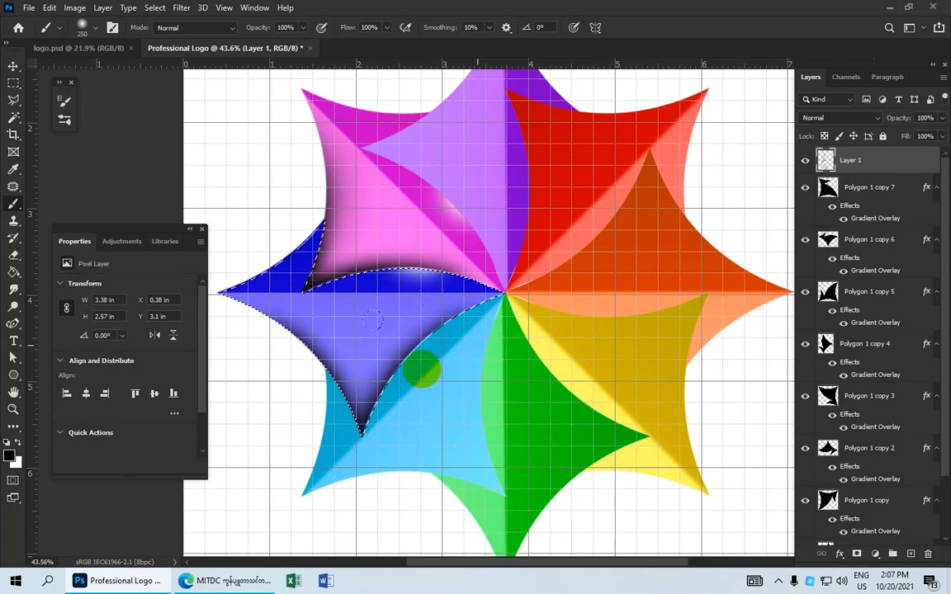
pyautogui.scroll(-2, 518, 339)
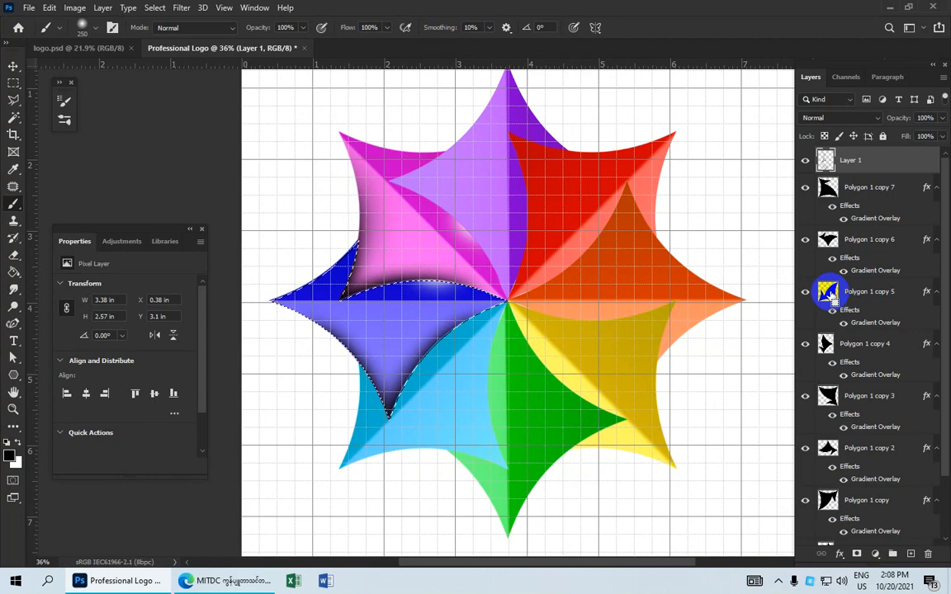
# Load the outline of the light blue petal, Polygon 1 copy 5, and shade the edges around its tip over the green petal in black
pyautogui.keyDown('ctrl'); pyautogui.click(831, 296); pyautogui.keyUp('ctrl')
pyautogui.scroll(2, 503, 369)
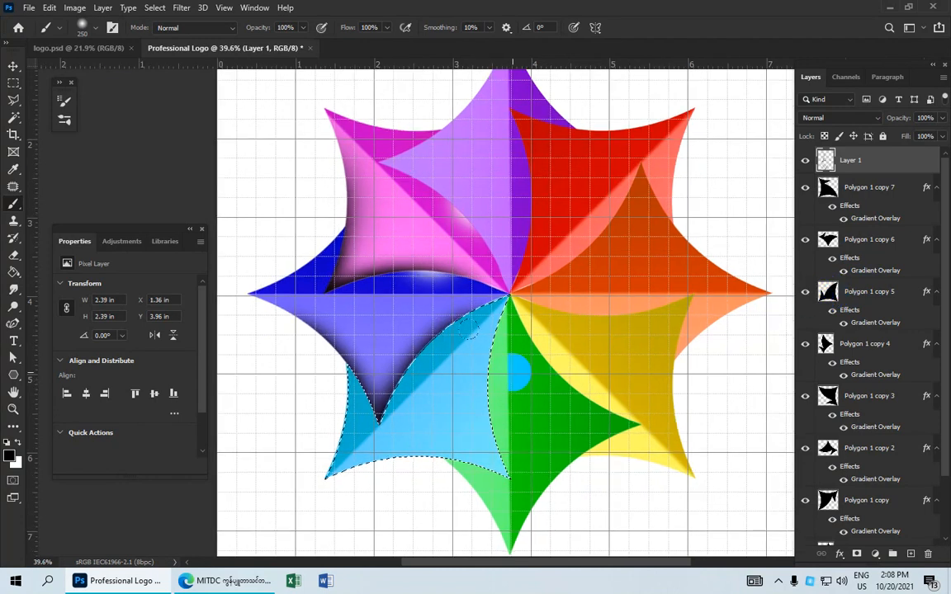
pyautogui.scroll(2, 535, 388)
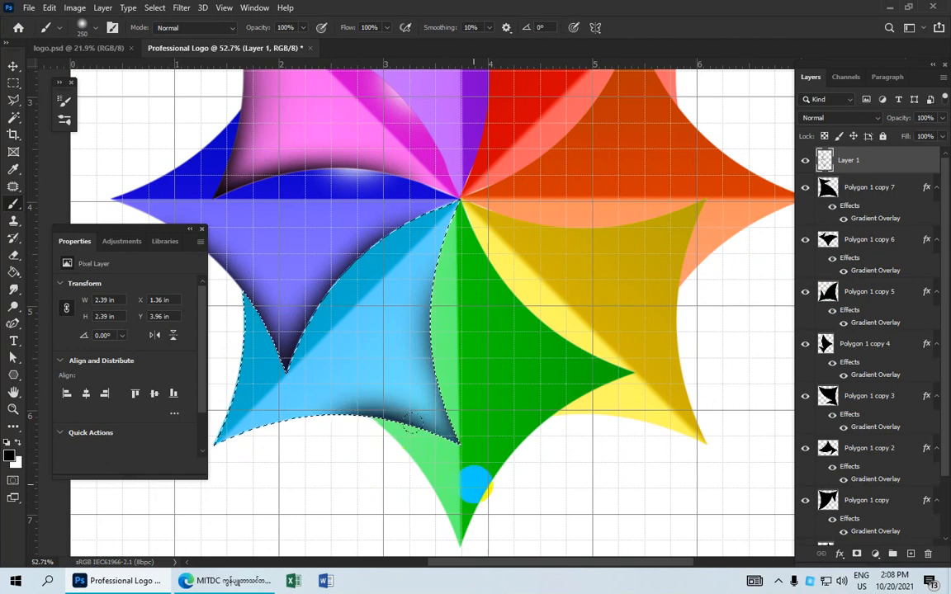
pyautogui.moveTo(412, 424)
pyautogui.mouseDown()
pyautogui.moveTo(339, 405)
pyautogui.moveTo(249, 417)
pyautogui.mouseUp()
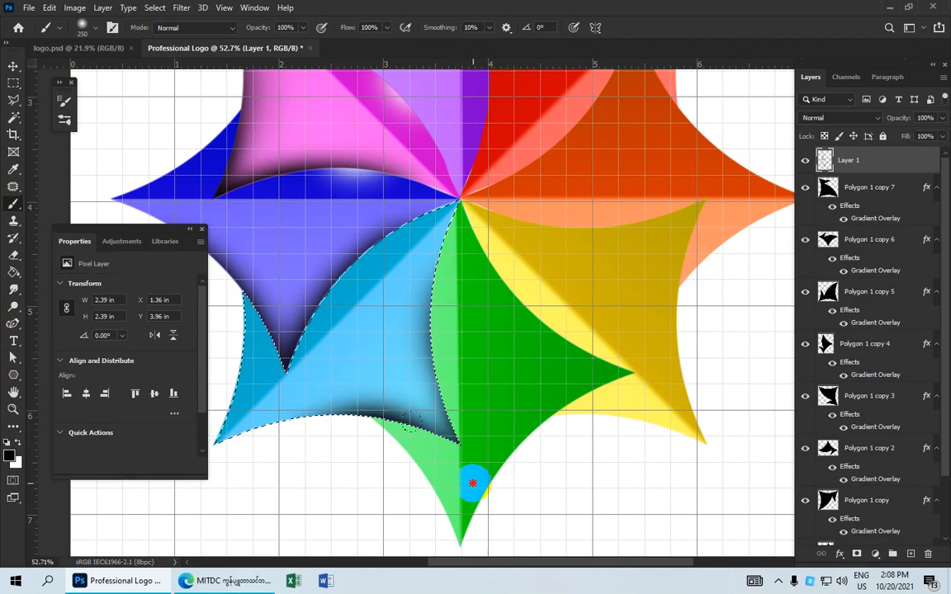
pyautogui.moveTo(421, 420); pyautogui.dragTo(437, 428)
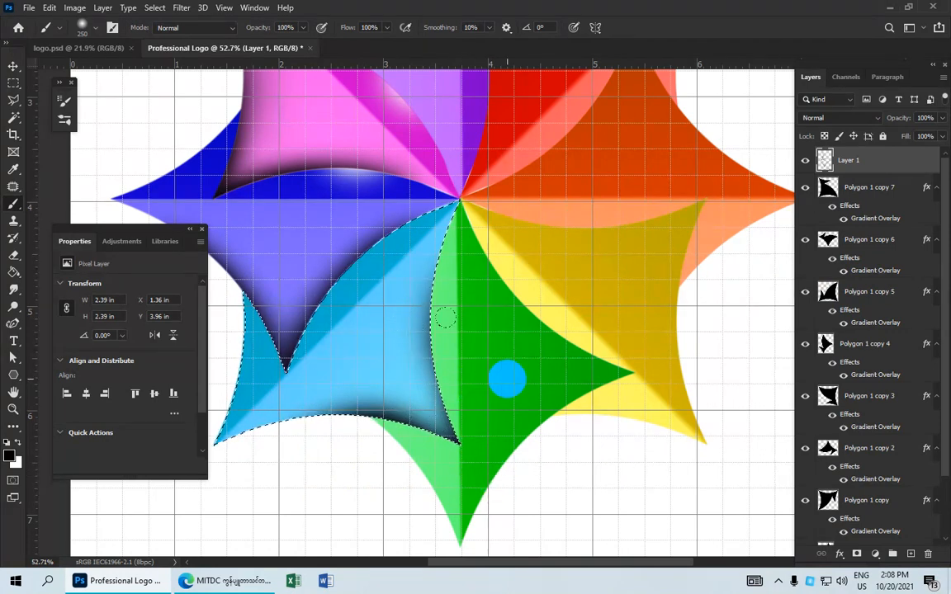
pyautogui.moveTo(433, 304); pyautogui.dragTo(424, 234)
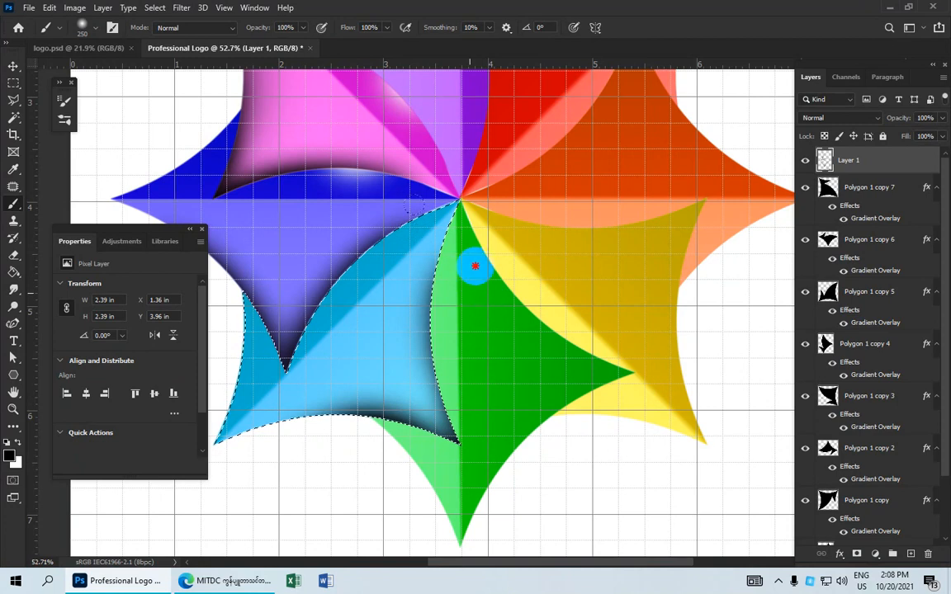
pyautogui.moveTo(474, 266); pyautogui.dragTo(482, 269)
# Switch the brush to white and paint a soft highlight on the light blue petal where it meets the blue petal's edge
pyautogui.scroll(4, 15, 456)
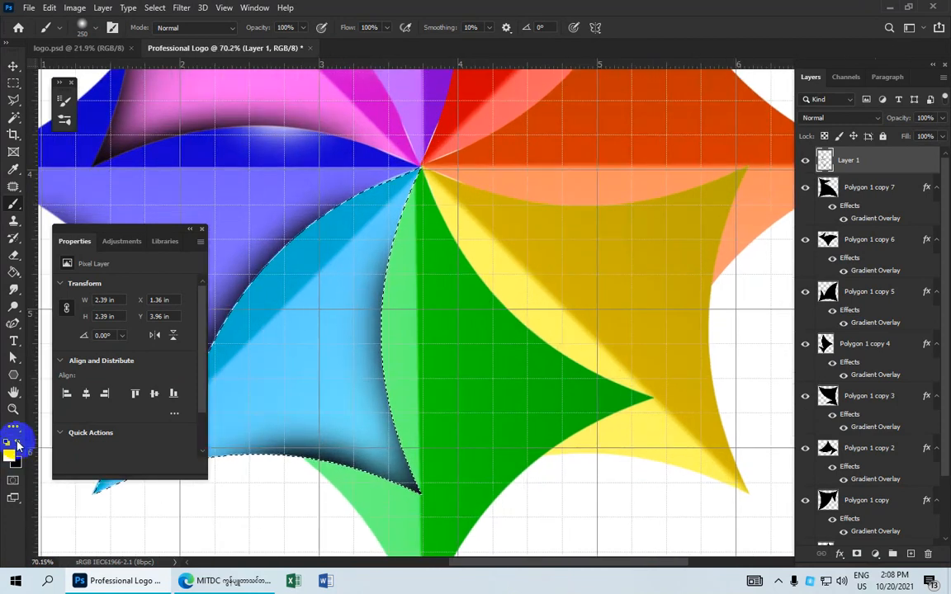
pyautogui.scroll(-5, 287, 256)
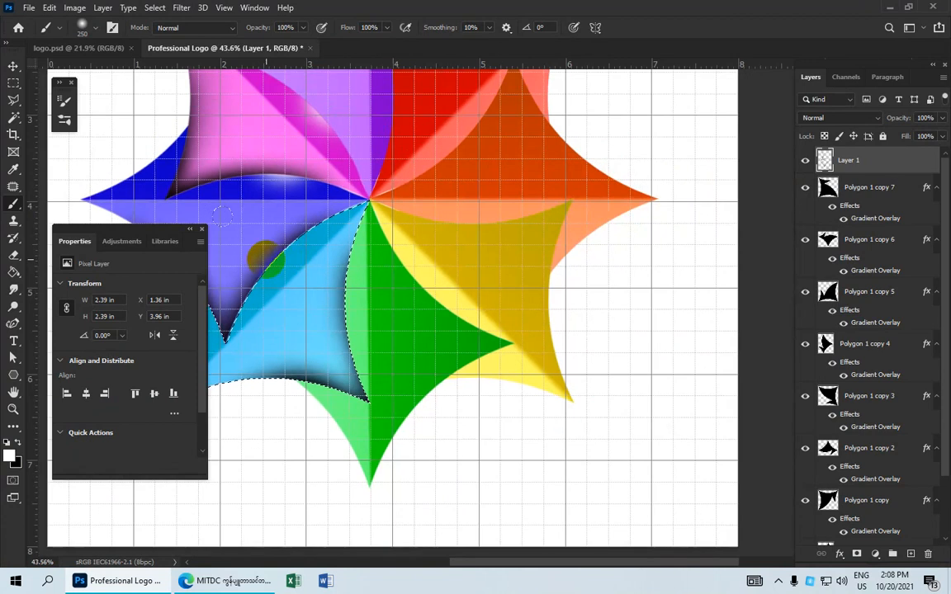
pyautogui.scroll(-2, 223, 216)
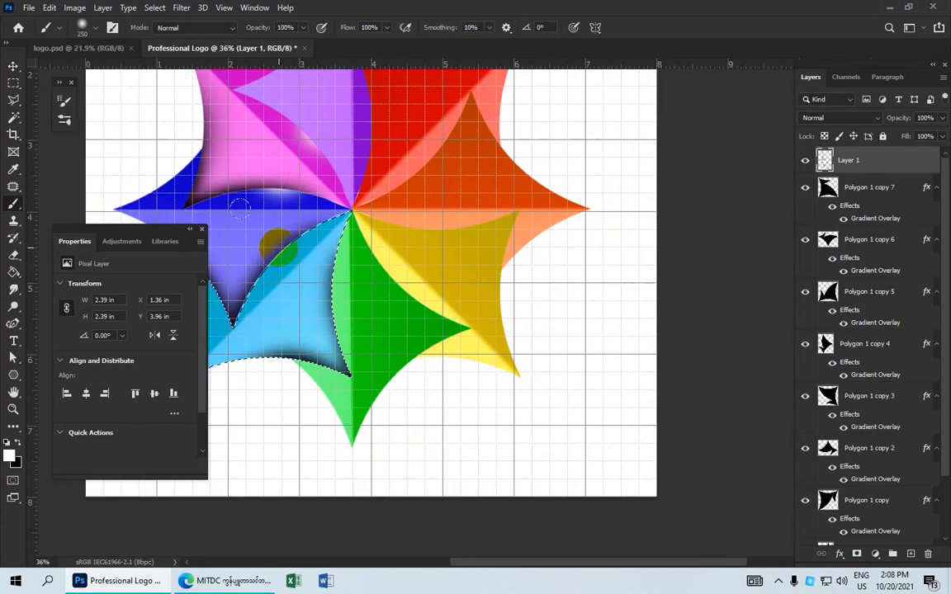
pyautogui.scroll(-2, 442, 244)
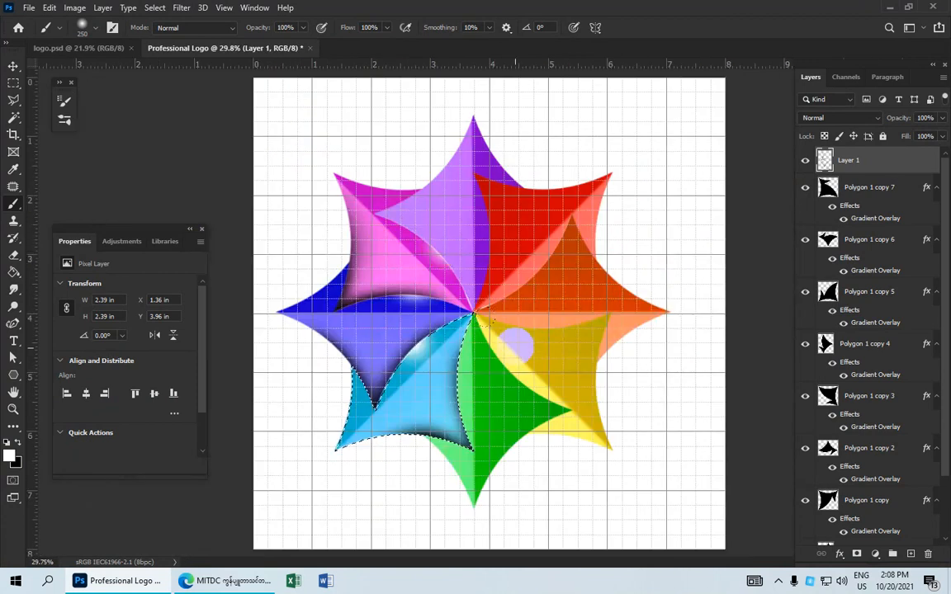
# Load the outline of the green petal, Polygon 1 copy 4, and paint a soft white highlight beside the light blue petal's edge
pyautogui.scroll(4, 454, 339)
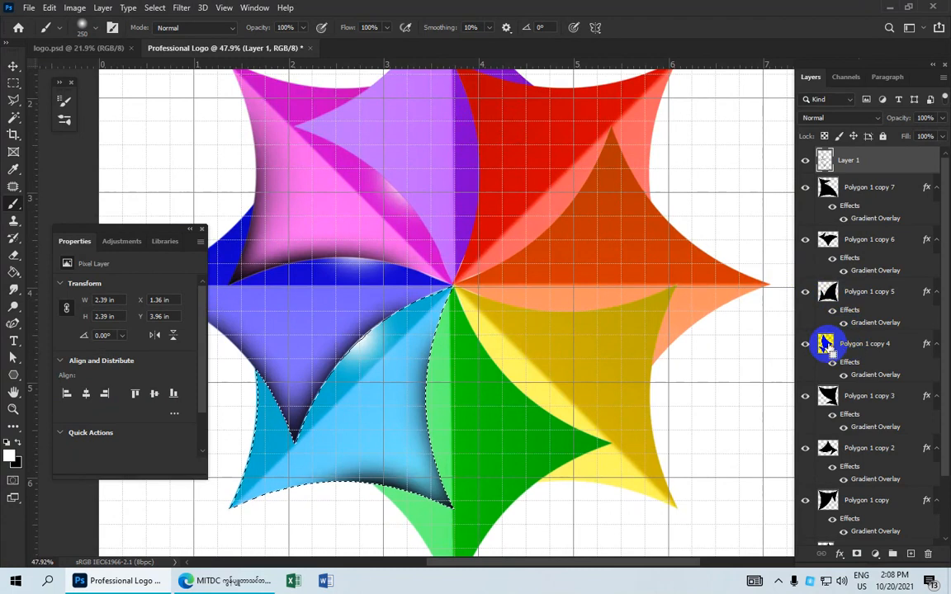
pyautogui.keyDown('ctrl'); pyautogui.click(826, 345); pyautogui.keyUp('ctrl')
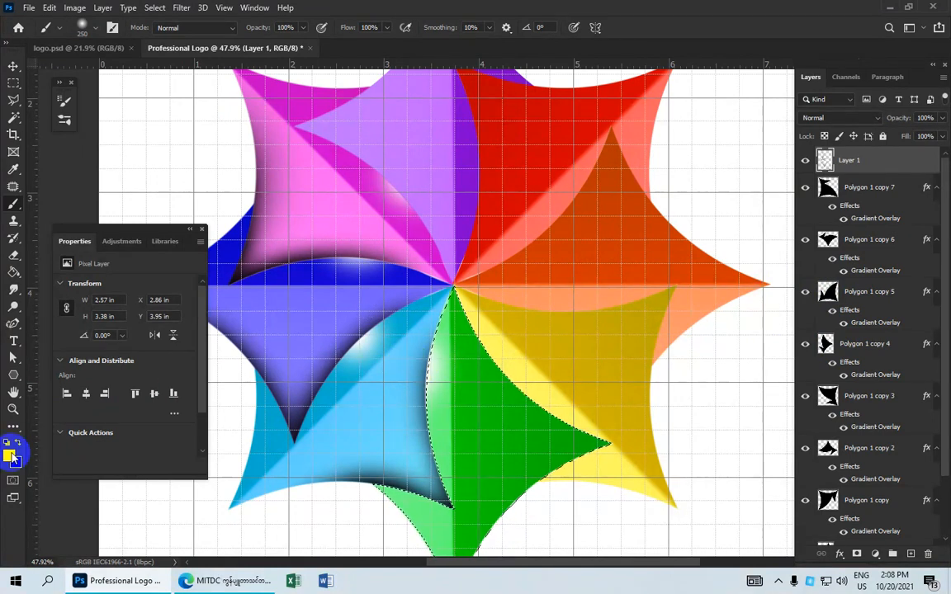
pyautogui.press('d')
pyautogui.press('x')
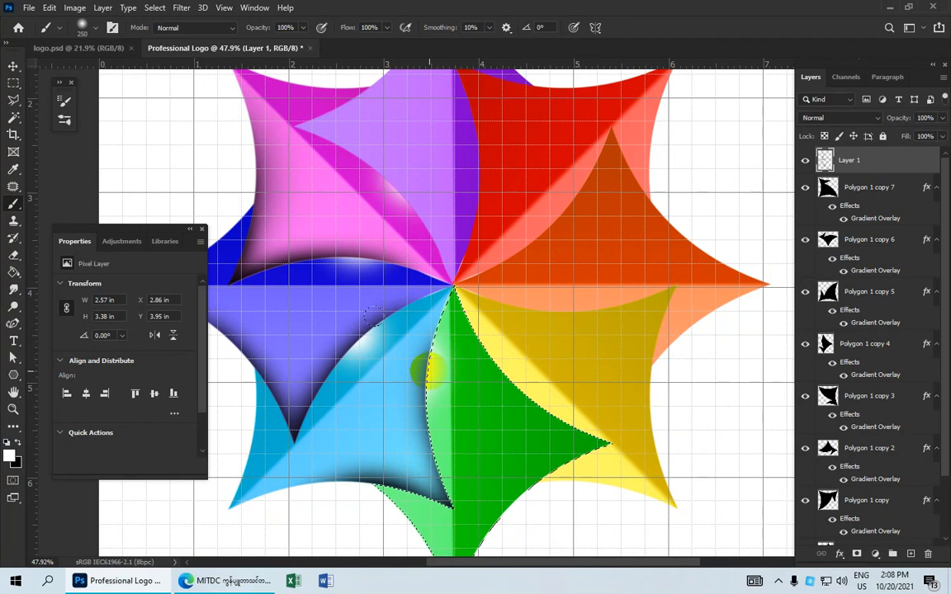
# Switch the brush to black and shade the green petal's edges along the yellow petal and down to its lower tip
pyautogui.scroll(-2, 428, 372)
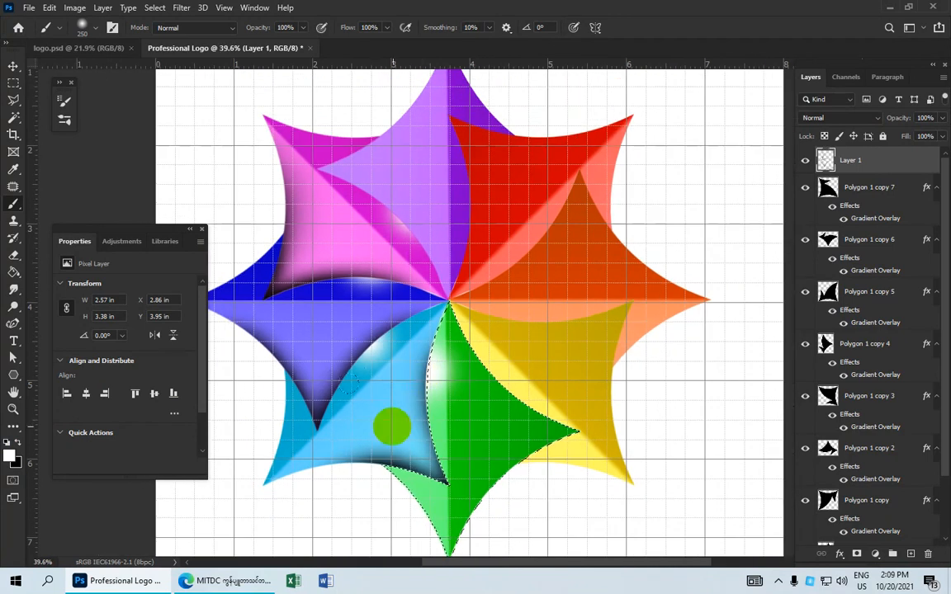
pyautogui.scroll(2, 461, 419)
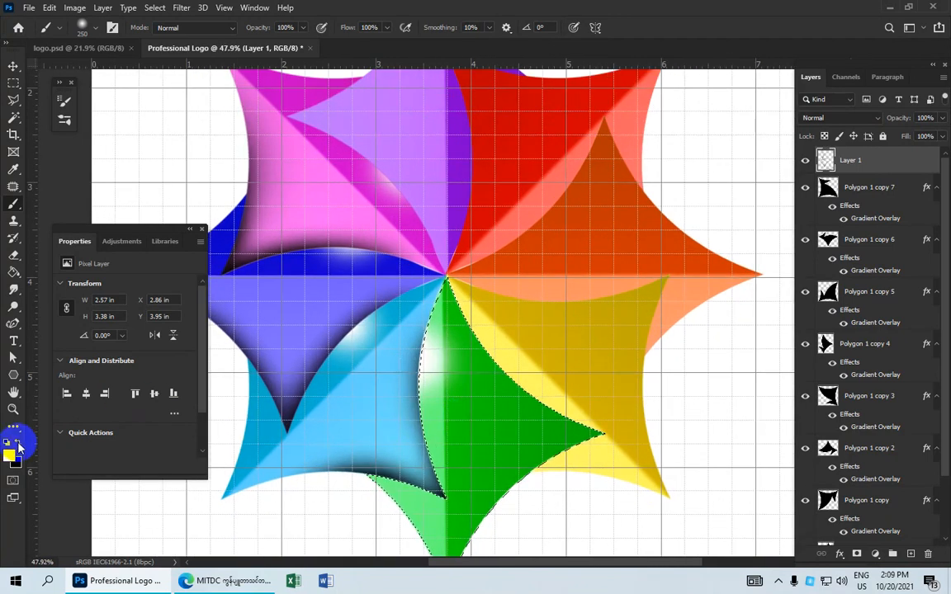
pyautogui.click(18, 445)
pyautogui.scroll(2, 462, 413)
pyautogui.moveTo(493, 461); pyautogui.dragTo(453, 312)
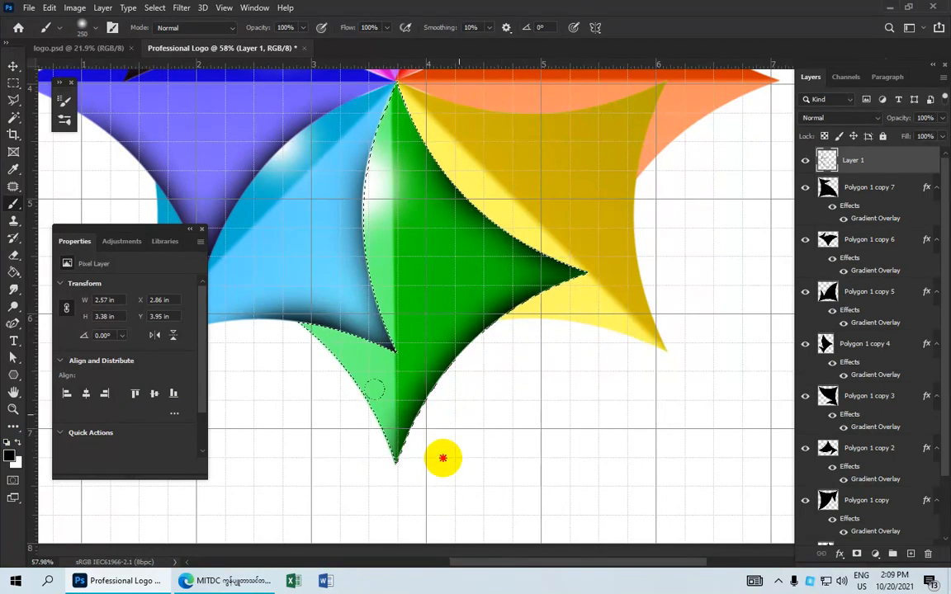
pyautogui.scroll(-2, 520, 310)
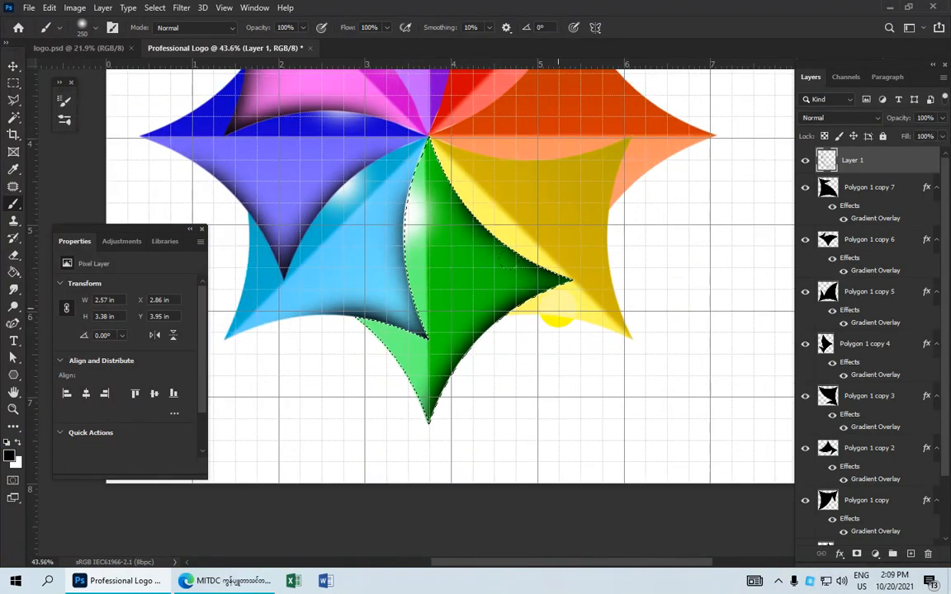
pyautogui.scroll(-1, 457, 282)
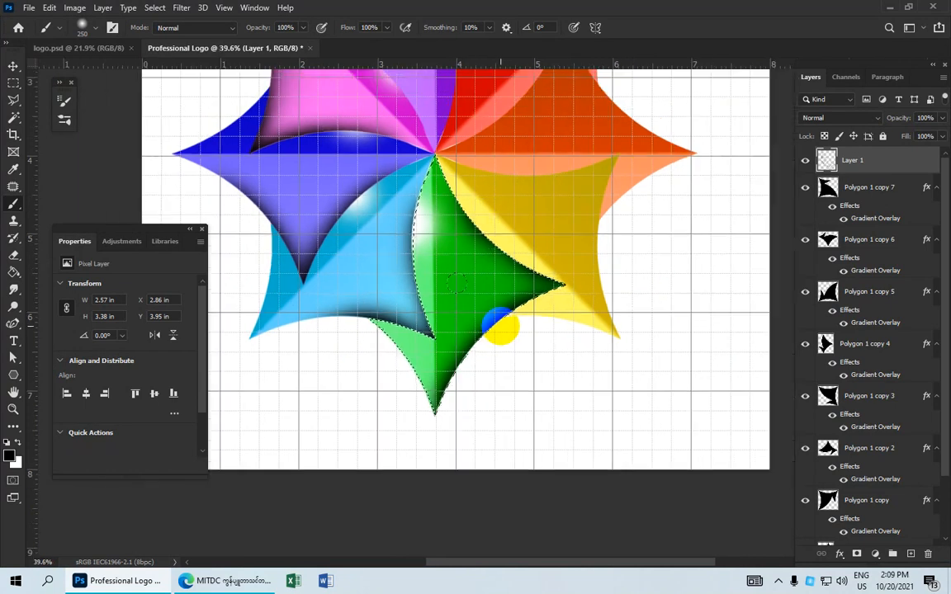
pyautogui.scroll(-1, 457, 283)
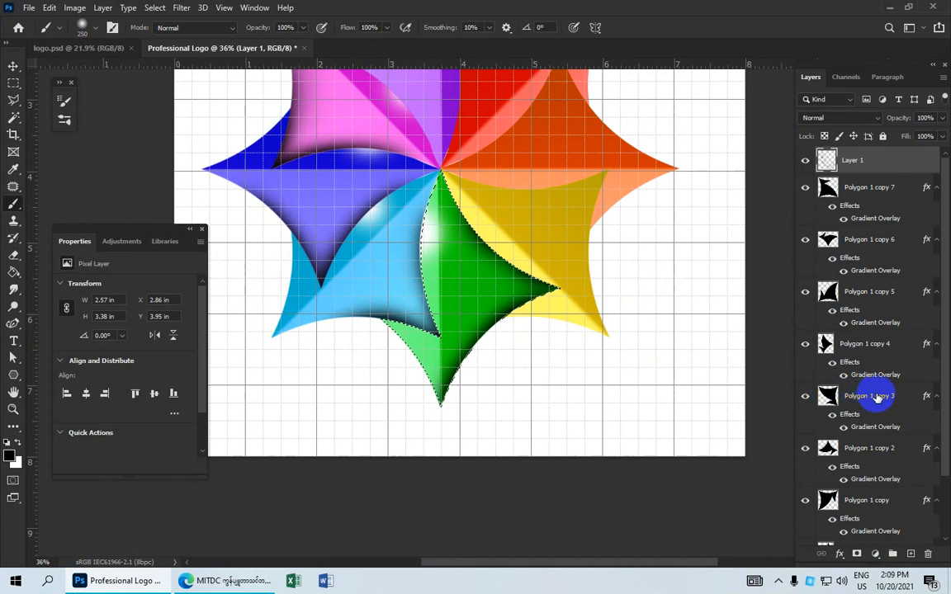
# Load the outline of the yellow petal, Polygon 1 copy 3, and shade its edges over the orange petal and along its outer side in black
pyautogui.keyDown('ctrl'); pyautogui.click(827, 397); pyautogui.keyUp('ctrl')
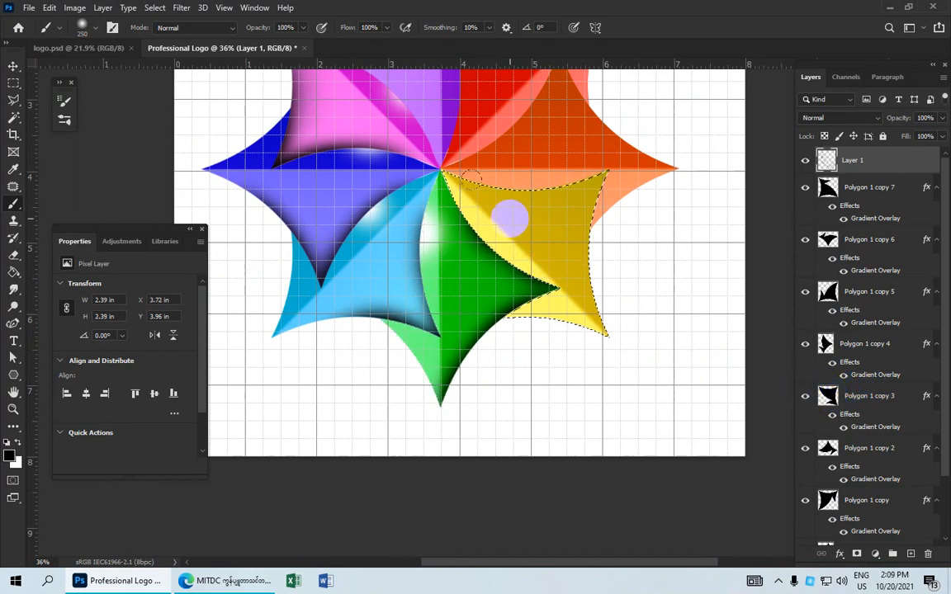
pyautogui.scroll(3, 510, 217)
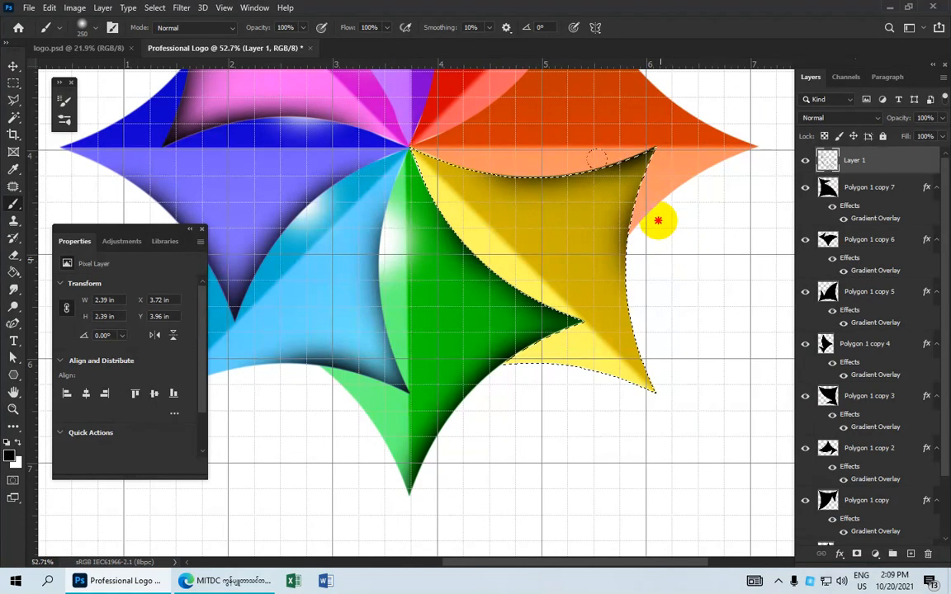
pyautogui.scroll(-3, 665, 212)
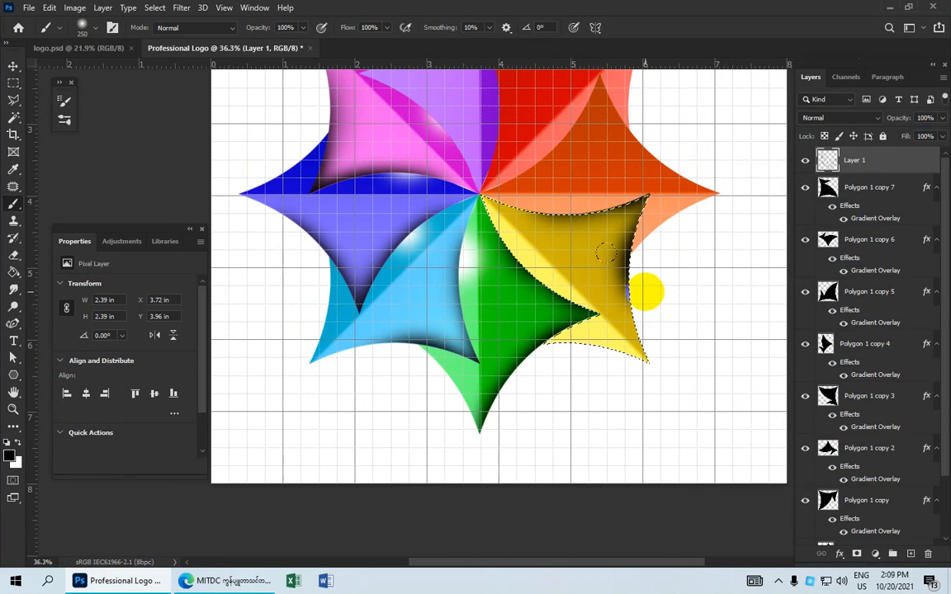
pyautogui.scroll(3, 646, 289)
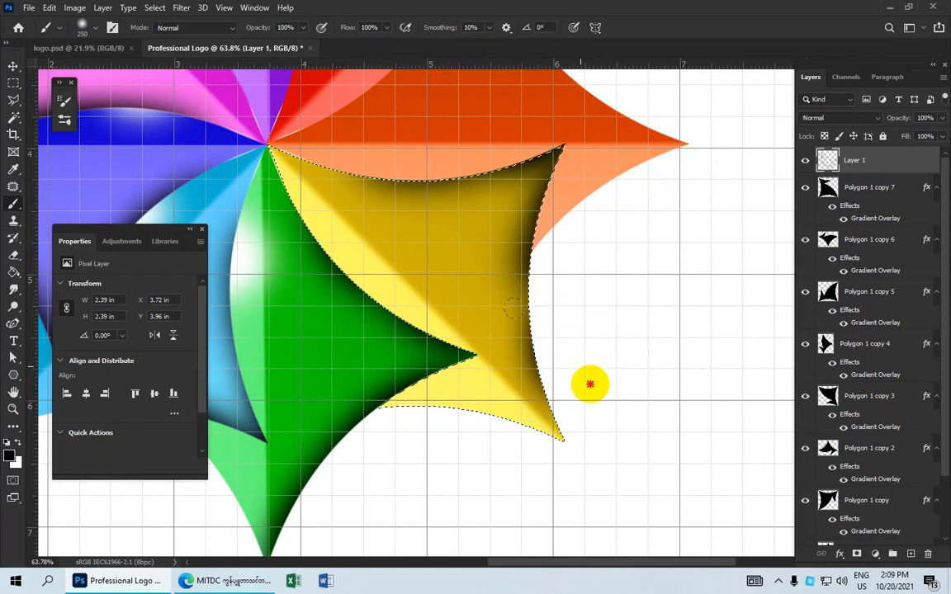
pyautogui.click(528, 168)
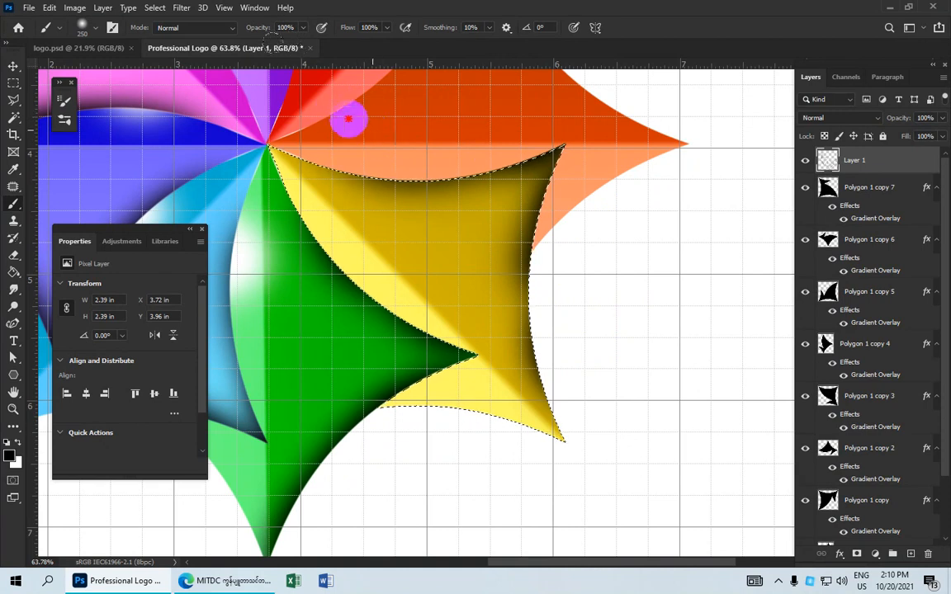
# Switch the brush to white and paint a soft highlight on the yellow petal where it meets the green petal's edge
pyautogui.scroll(-2, 377, 130)
pyautogui.click(18, 444)
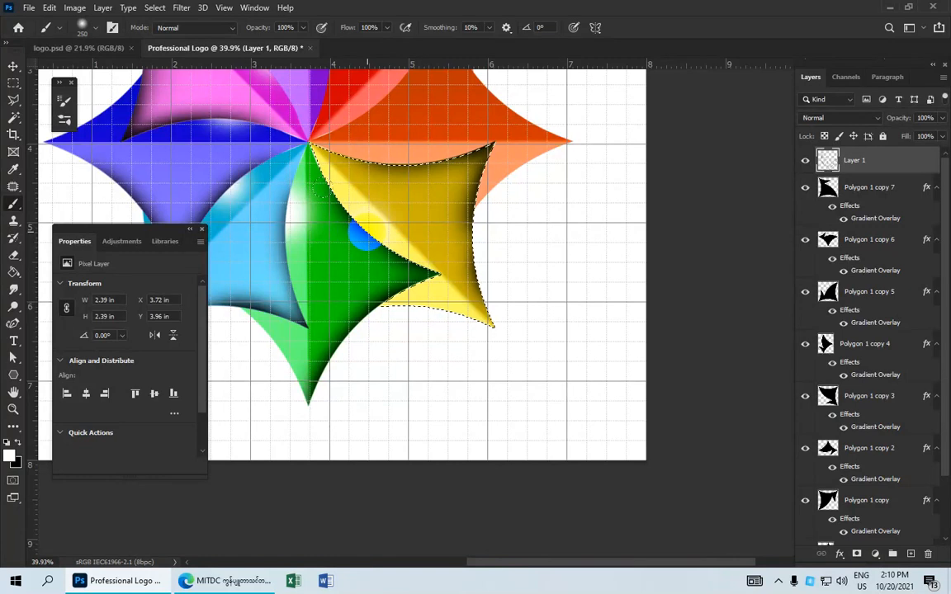
pyautogui.scroll(-1, 454, 229)
pyautogui.scroll(1, 450, 239)
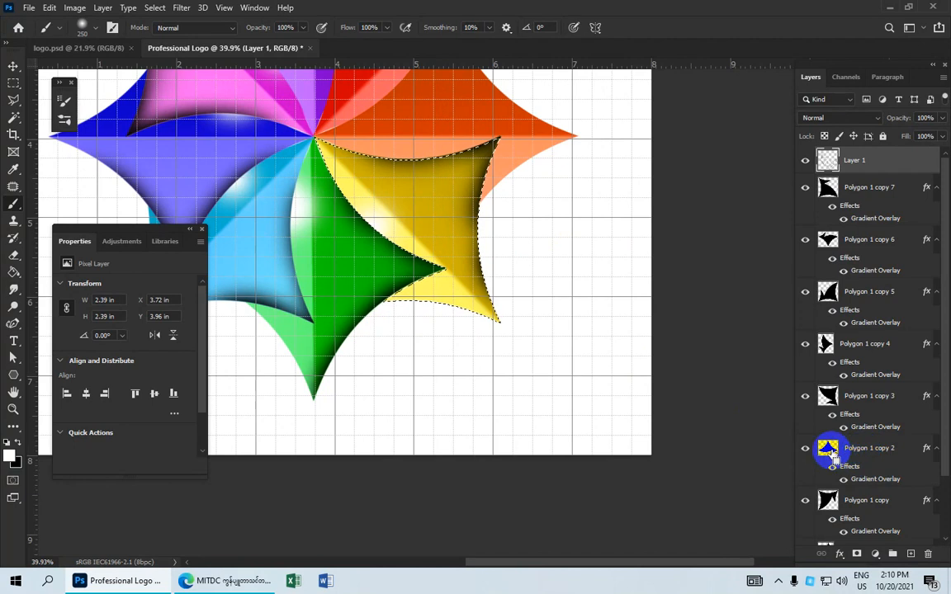
# Within the outline of the orange petal, Polygon 1 copy 2, paint a white highlight beside the yellow petal and black shading around its upper tip
pyautogui.keyDown('ctrl'); pyautogui.keyDown('shift'); pyautogui.click(829, 450); pyautogui.keyUp('shift'); pyautogui.keyUp('ctrl')
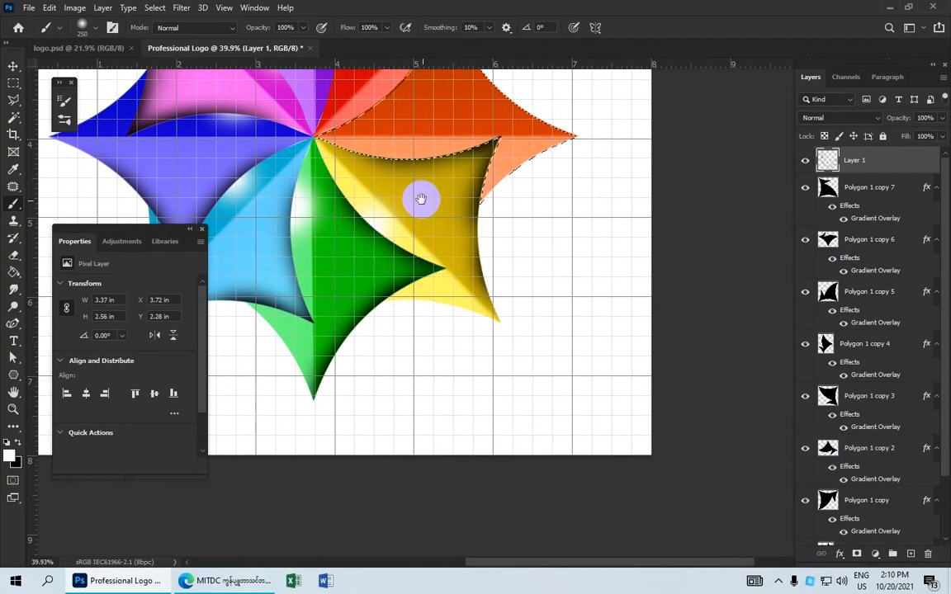
pyautogui.moveTo(421, 199); pyautogui.dragTo(427, 314)
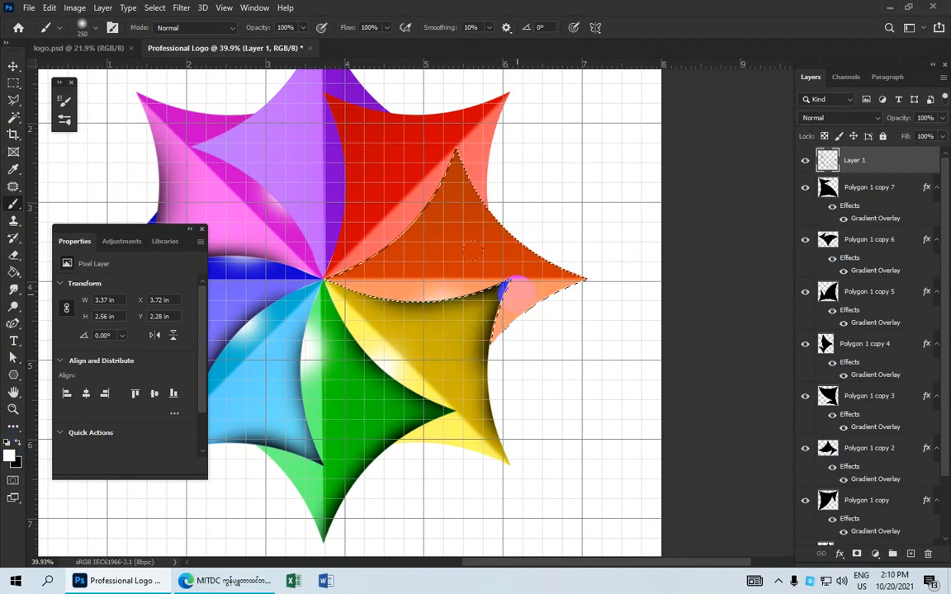
pyautogui.click(17, 450)
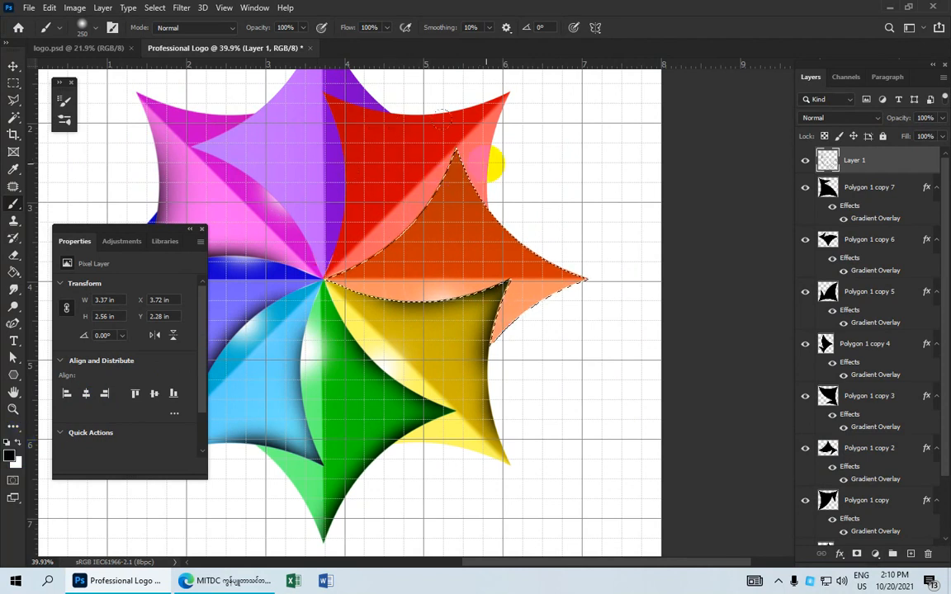
pyautogui.scroll(3, 491, 157)
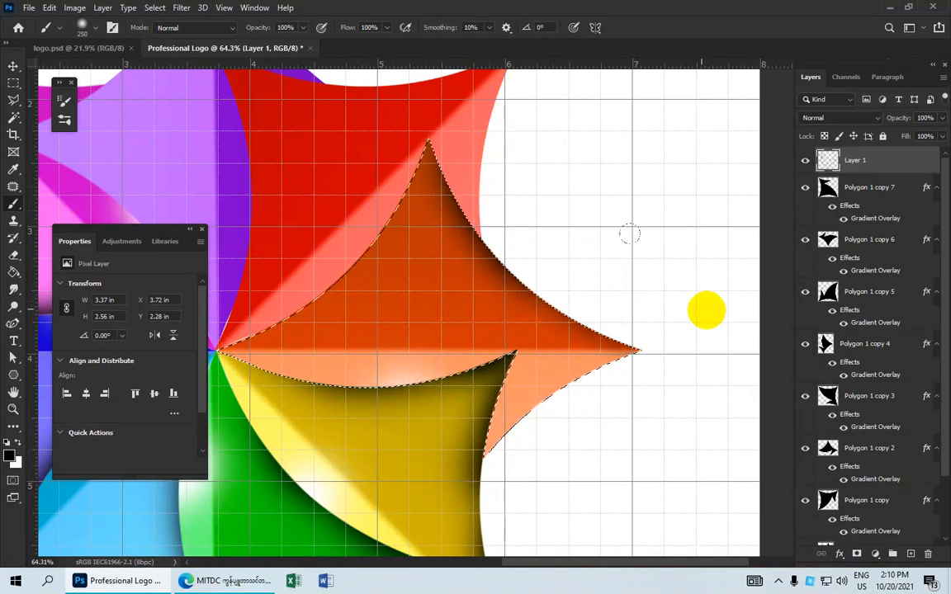
pyautogui.moveTo(629, 234)
pyautogui.mouseDown()
pyautogui.moveTo(383, 181)
pyautogui.moveTo(346, 156)
pyautogui.moveTo(334, 174)
pyautogui.moveTo(254, 125)
pyautogui.moveTo(278, 105)
pyautogui.moveTo(225, 179)
pyautogui.moveTo(234, 173)
pyautogui.mouseUp()
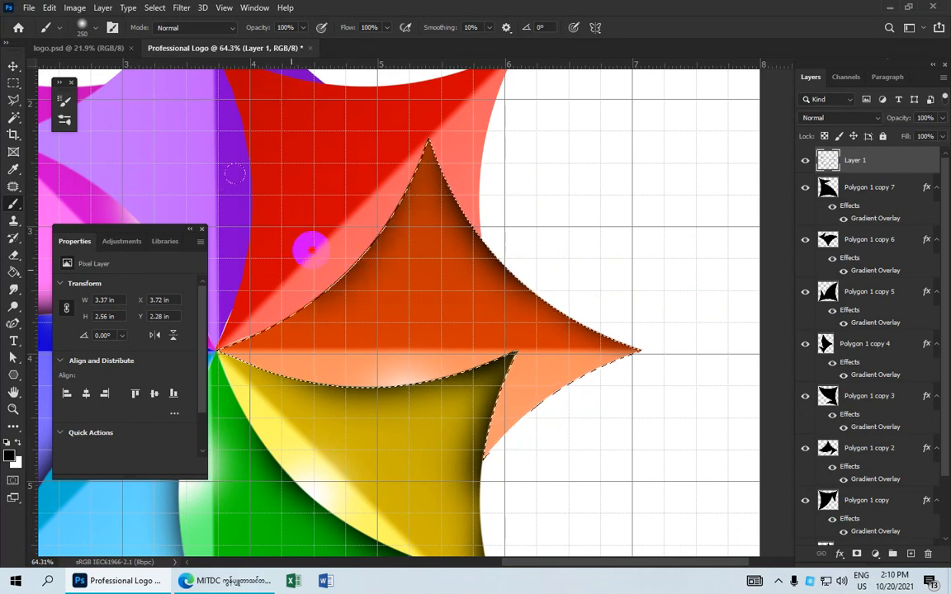
pyautogui.moveTo(311, 250)
pyautogui.mouseDown()
pyautogui.moveTo(365, 186)
pyautogui.moveTo(393, 122)
pyautogui.mouseUp()
pyautogui.scroll(-2, 371, 200)
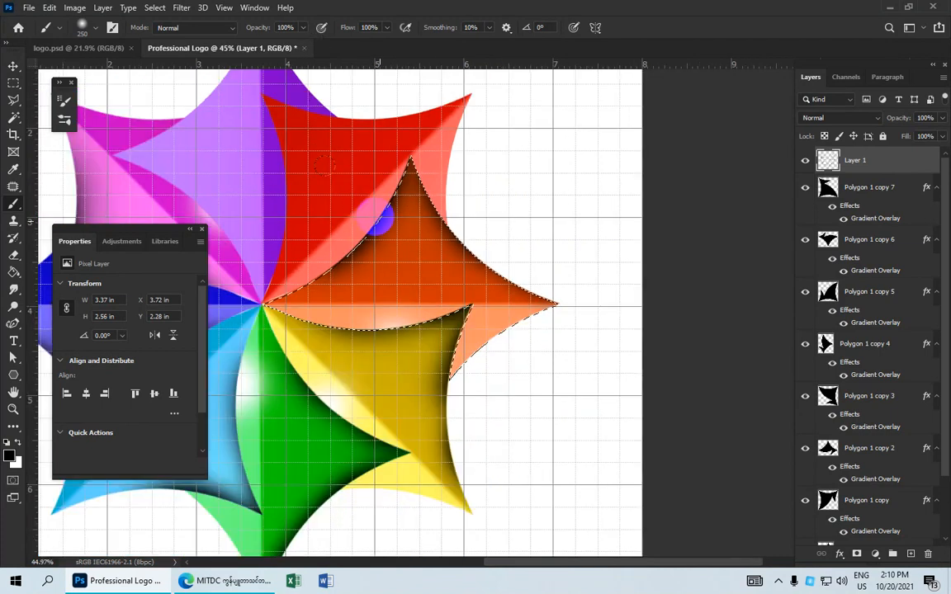
pyautogui.scroll(-3, 325, 165)
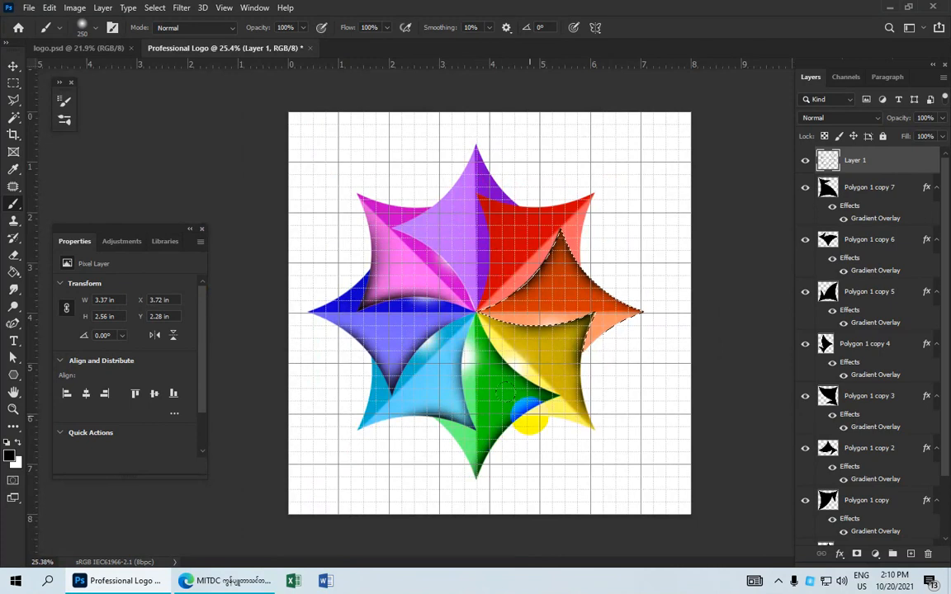
pyautogui.scroll(3, 517, 373)
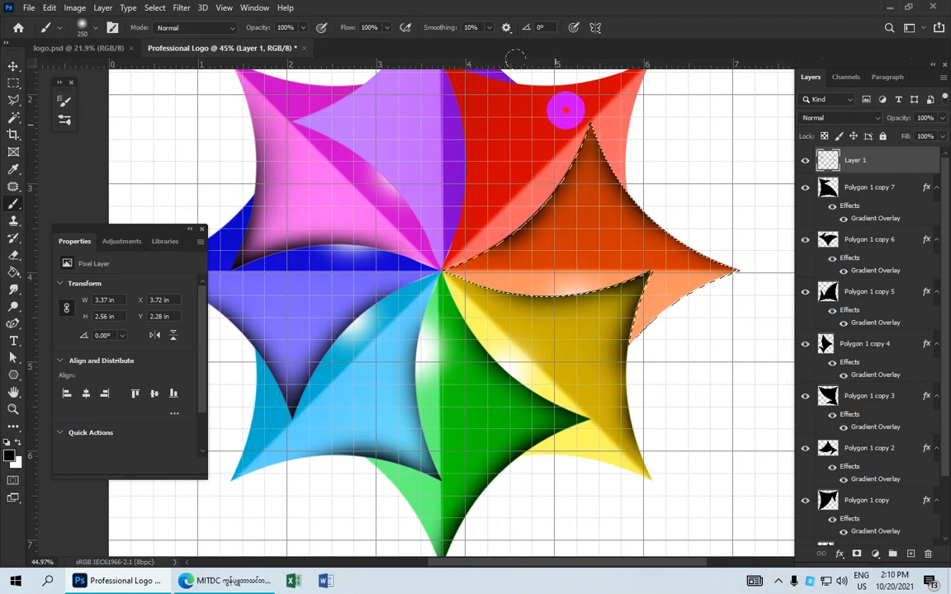
pyautogui.click(522, 181)
pyautogui.hotkey('ctrl', '0')
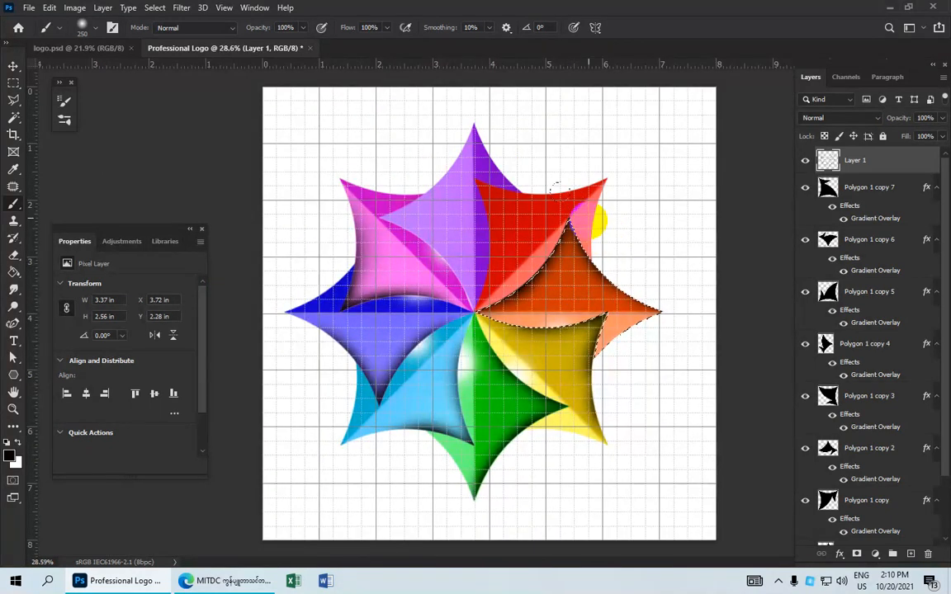
# Within the outline of the red petal, Polygon 1 copy, shade the edges over the purple petal in black and add a white highlight beside the orange petal
pyautogui.scroll(-1, 877, 505)
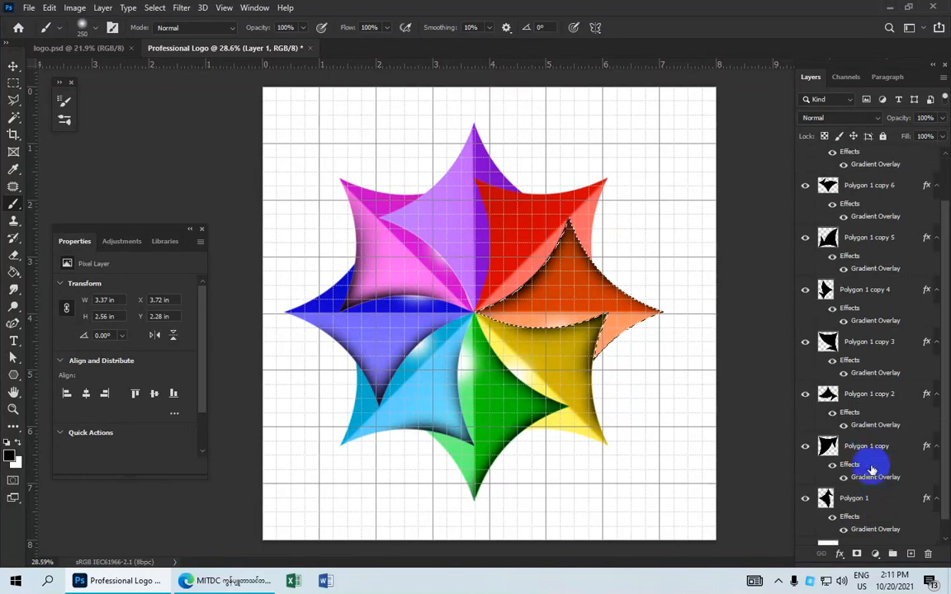
pyautogui.keyDown('ctrl'); pyautogui.click(828, 447); pyautogui.keyUp('ctrl')
pyautogui.scroll(2, 606, 350)
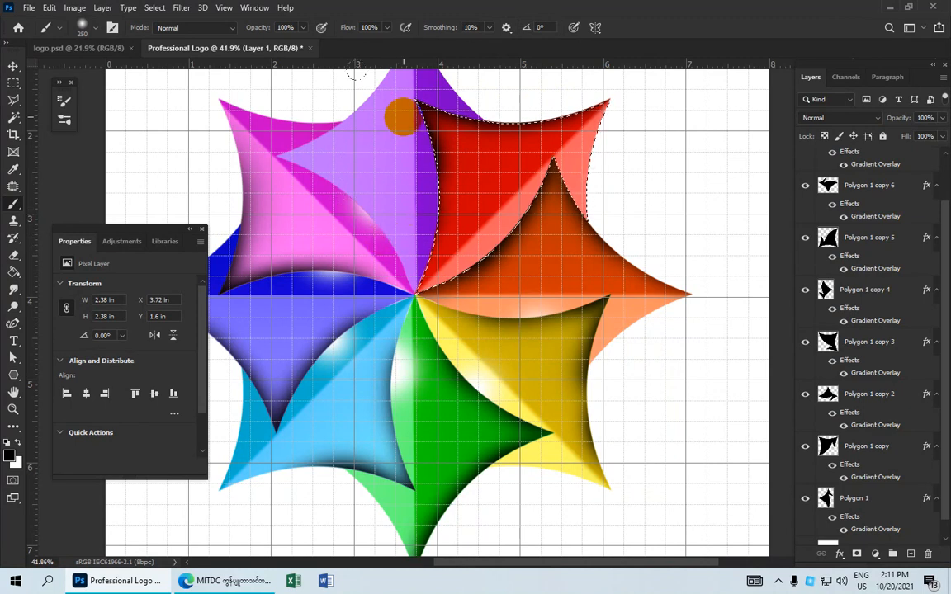
pyautogui.scroll(-2, 388, 157)
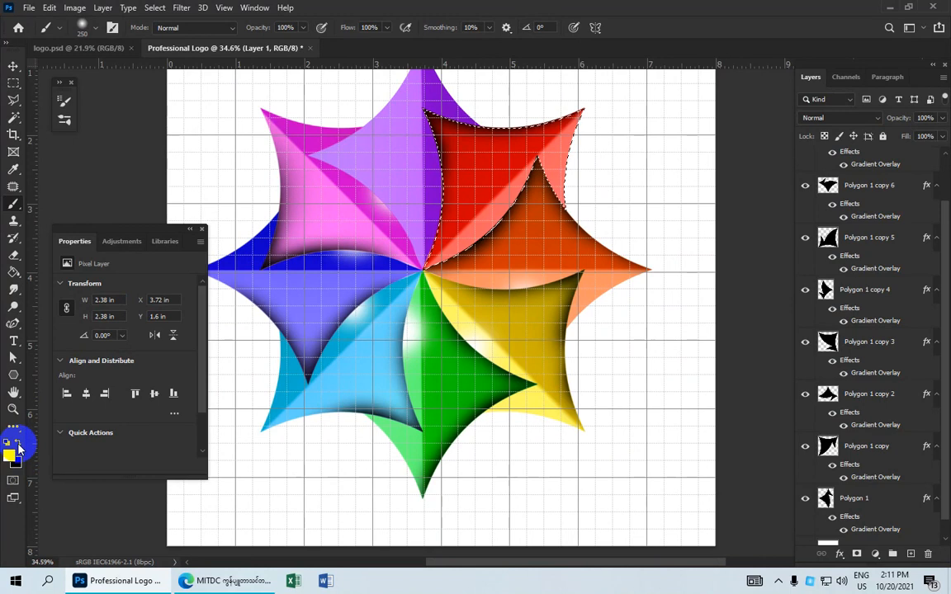
pyautogui.click(19, 444)
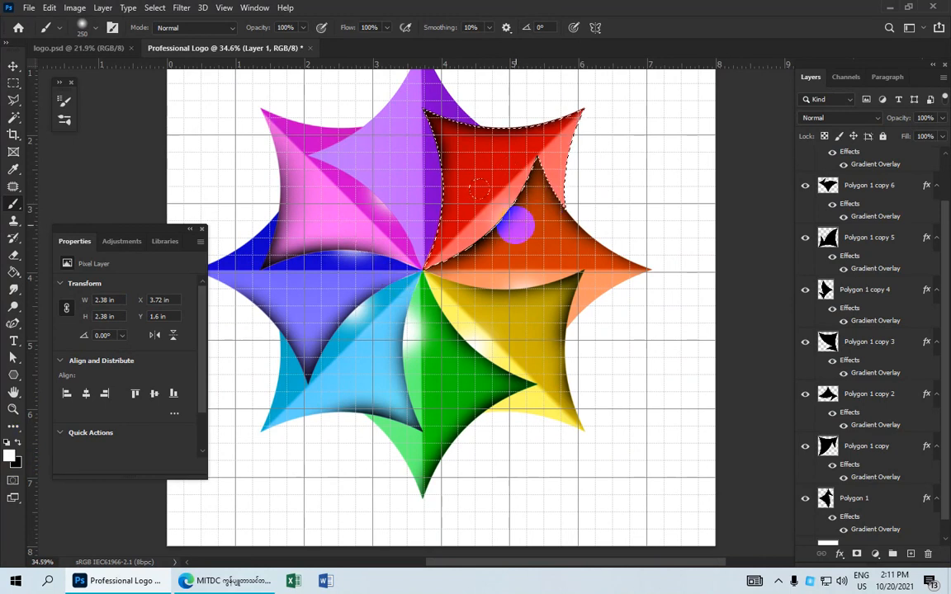
# Within the outline of the purple petal, Polygon 1, paint a white highlight beside the red petal and black shading along its edges over the pink petal
pyautogui.scroll(-1, 859, 479)
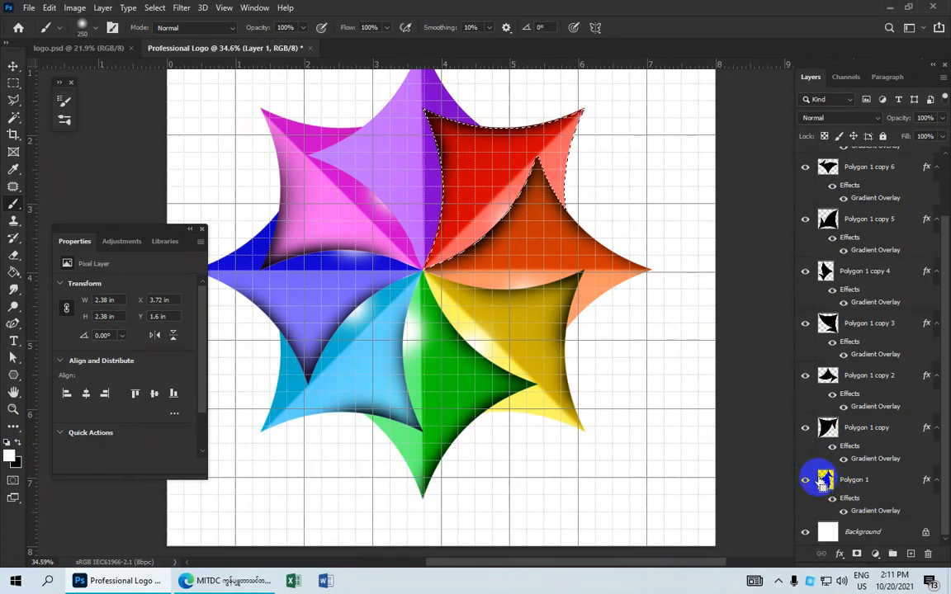
pyautogui.keyDown('ctrl'); pyautogui.click(825, 479); pyautogui.keyUp('ctrl')
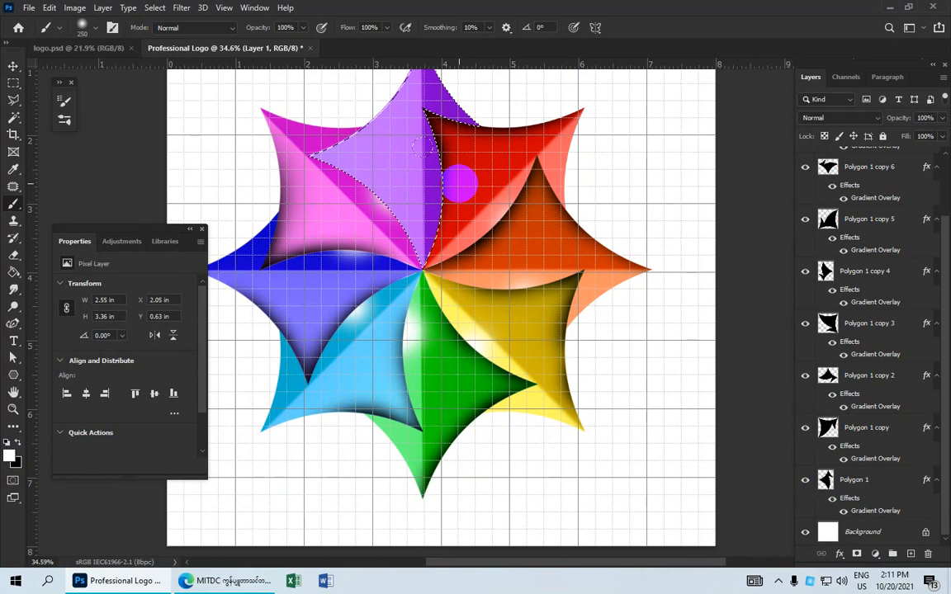
pyautogui.click(19, 445)
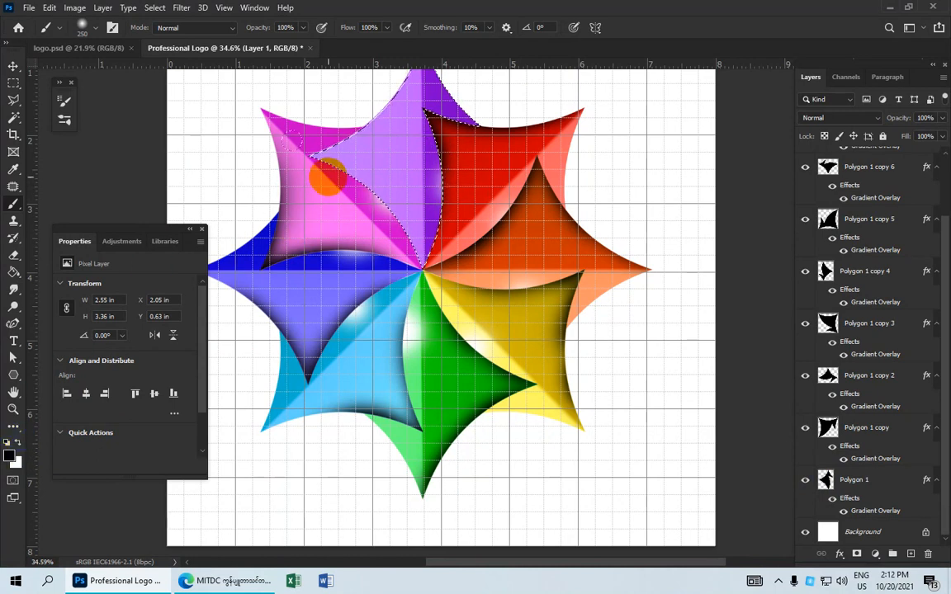
pyautogui.scroll(3, 327, 178)
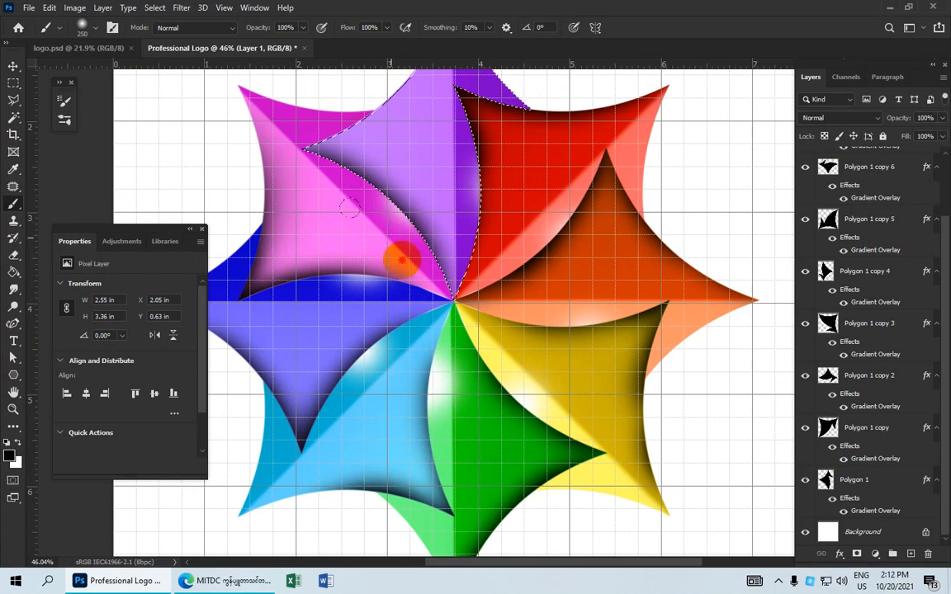
pyautogui.scroll(-2, 370, 153)
pyautogui.moveTo(417, 149); pyautogui.dragTo(441, 260)
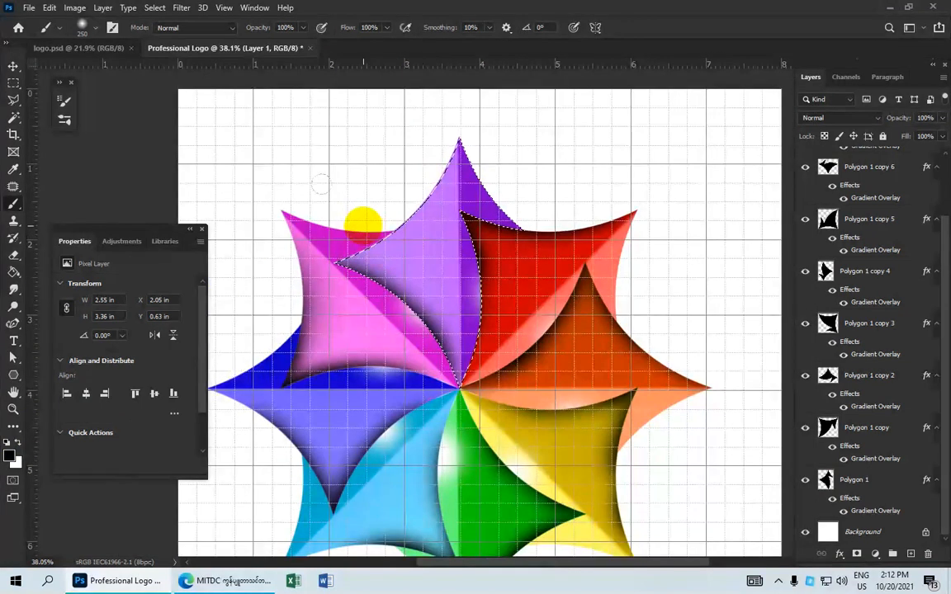
pyautogui.click(354, 210)
pyautogui.moveTo(369, 203)
pyautogui.mouseDown()
pyautogui.moveTo(402, 181)
pyautogui.moveTo(424, 144)
pyautogui.moveTo(340, 229)
pyautogui.moveTo(404, 186)
pyautogui.moveTo(425, 155)
pyautogui.moveTo(378, 193)
pyautogui.mouseUp()
# Clear the purple petal's selection and check the shading of the whole flower logo
pyautogui.scroll(-2, 397, 215)
pyautogui.scroll(-2, 477, 285)
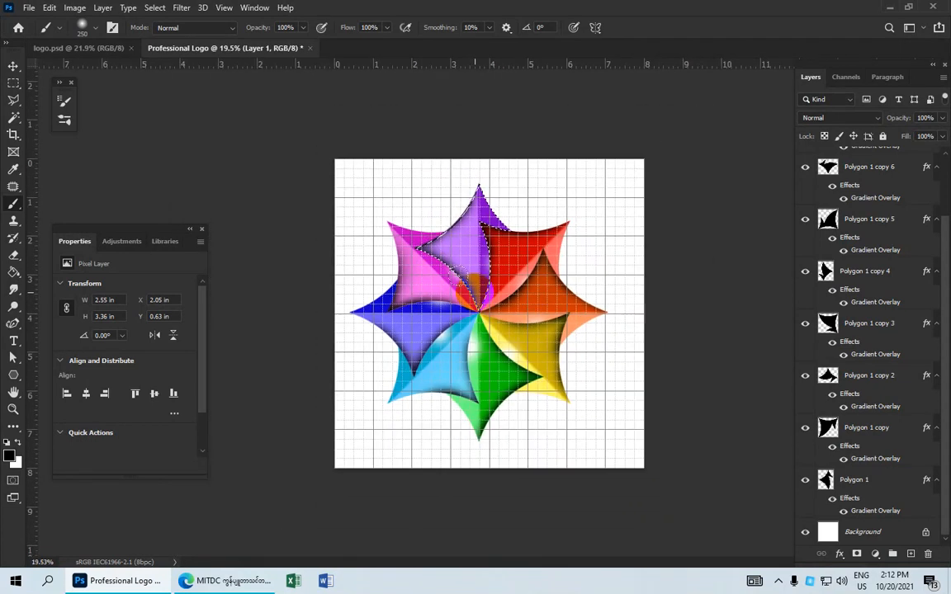
pyautogui.scroll(2, 474, 289)
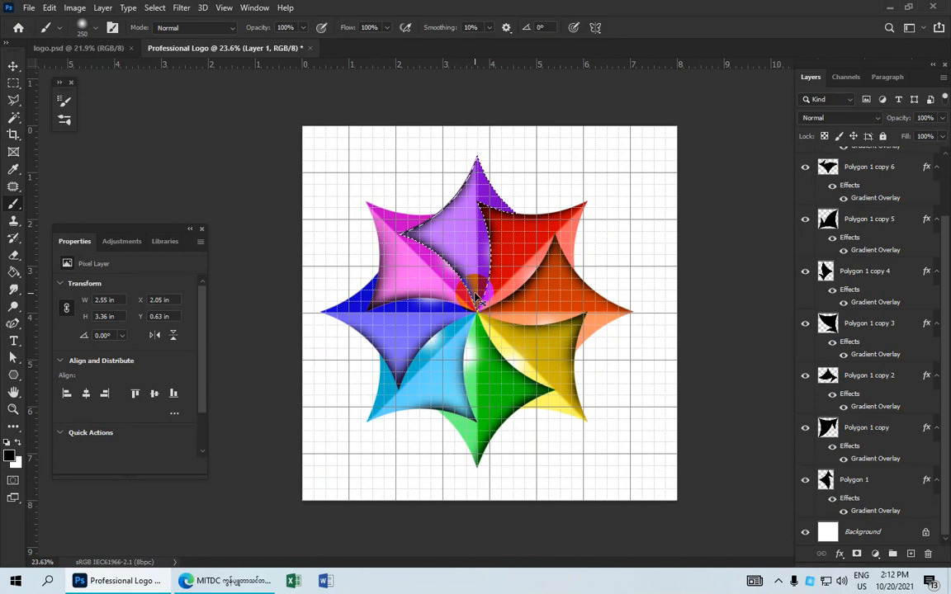
pyautogui.hotkey('ctrl', 'd')
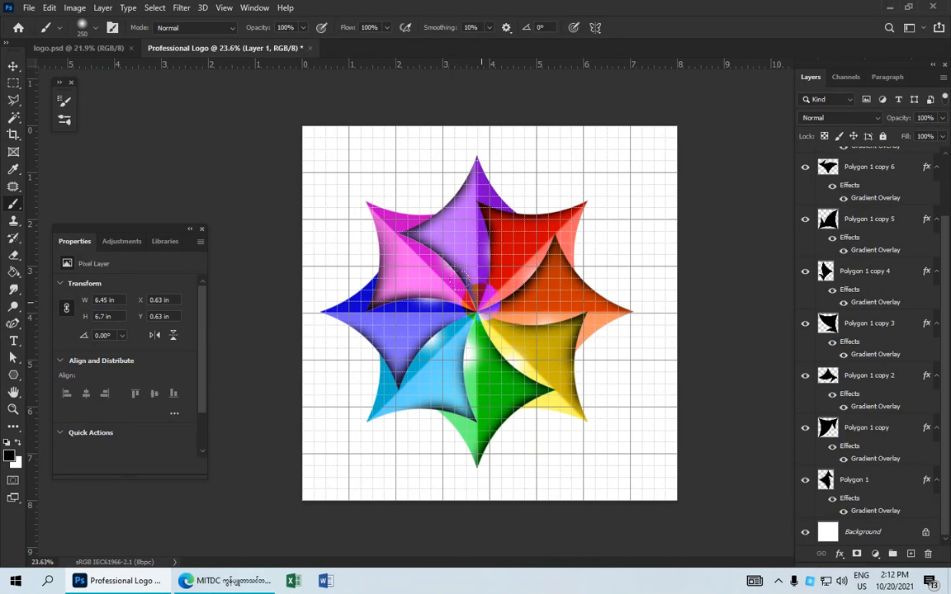
pyautogui.scroll(-3, 452, 272)
pyautogui.scroll(1, 508, 268)
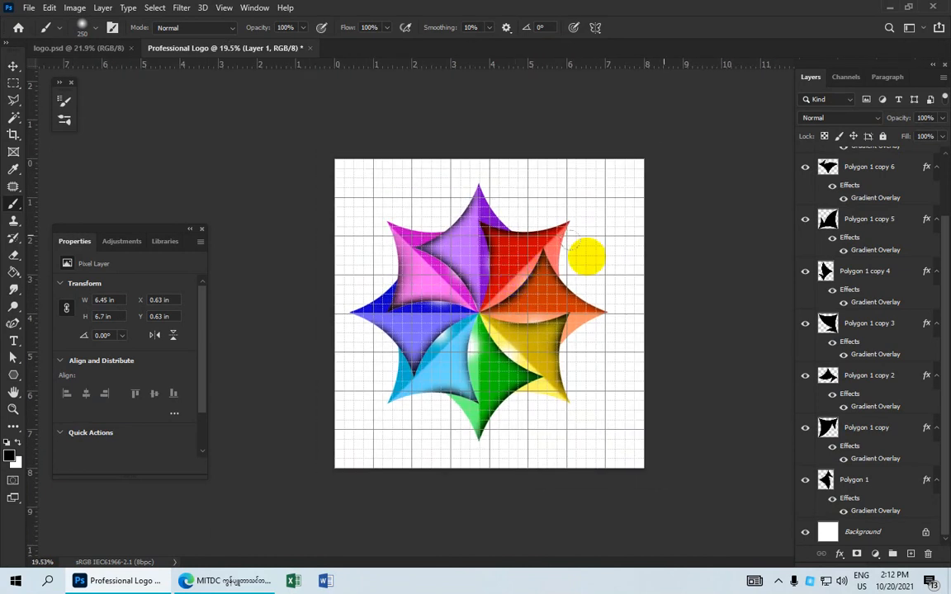
# Group all the flower layers, from Layer 1 down to Polygon 1, leaving the Background layer outside the group
pyautogui.scroll(2, 869, 178)
pyautogui.click(869, 162)
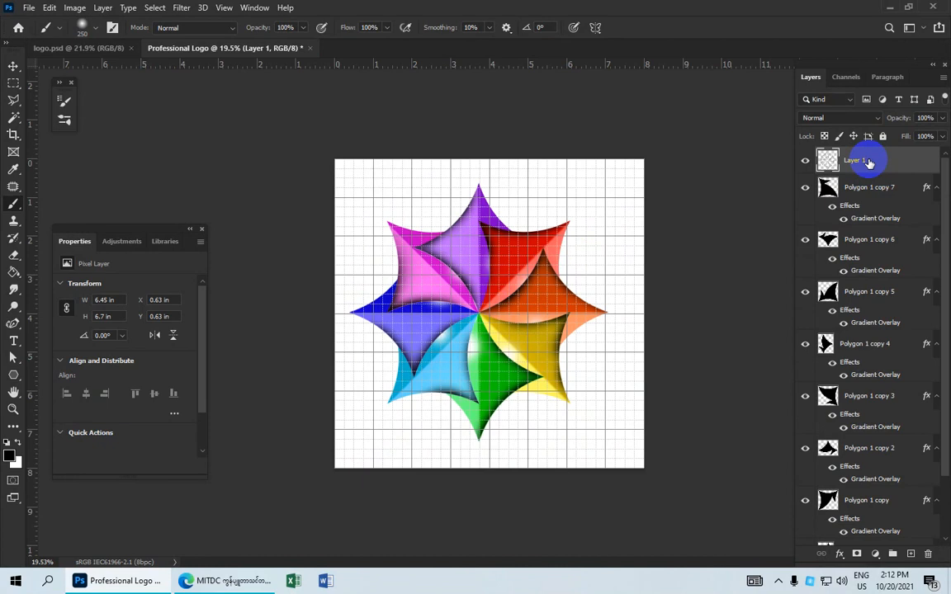
pyautogui.scroll(-2, 859, 215)
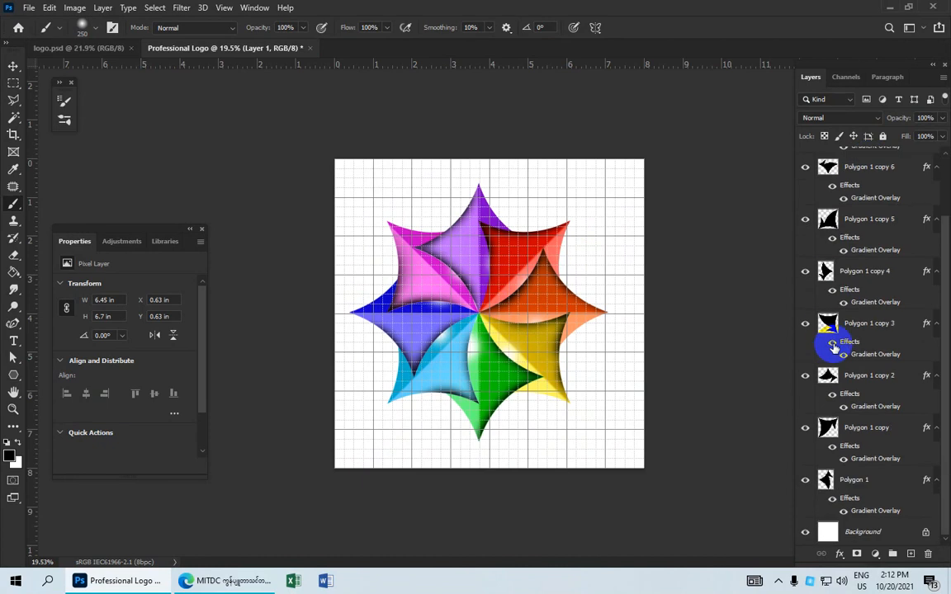
pyautogui.keyDown('shift'); pyautogui.click(867, 483); pyautogui.keyUp('shift')
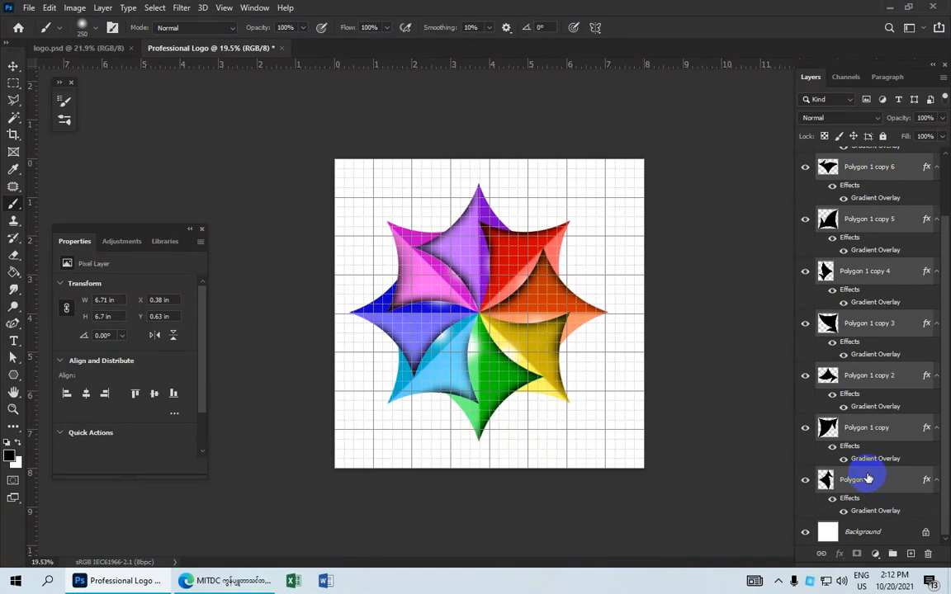
pyautogui.hotkey('ctrl', 'g')
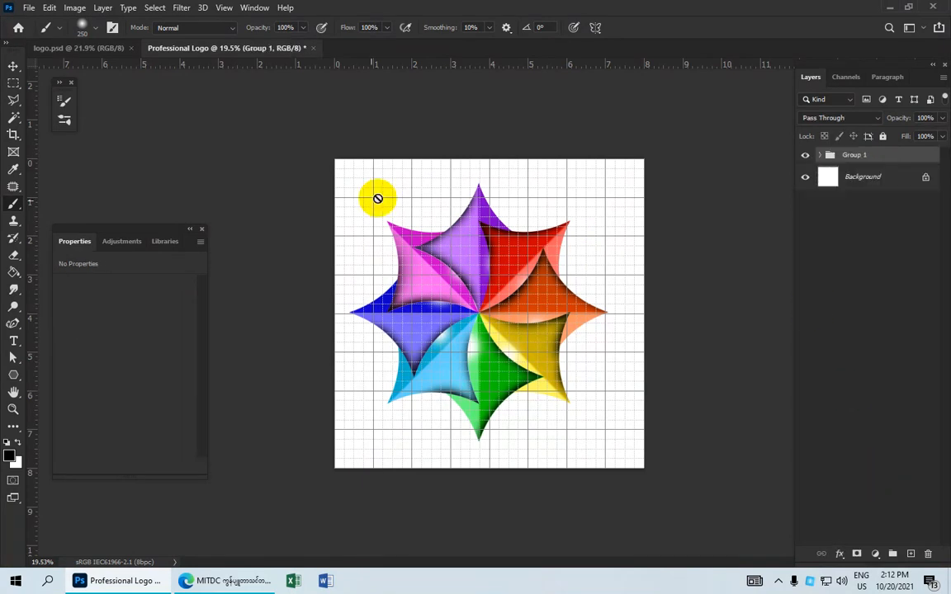
# Scale the flower group proportionally to about 74.3% and place it near the canvas centre, slightly above the middle
pyautogui.click(13, 68)
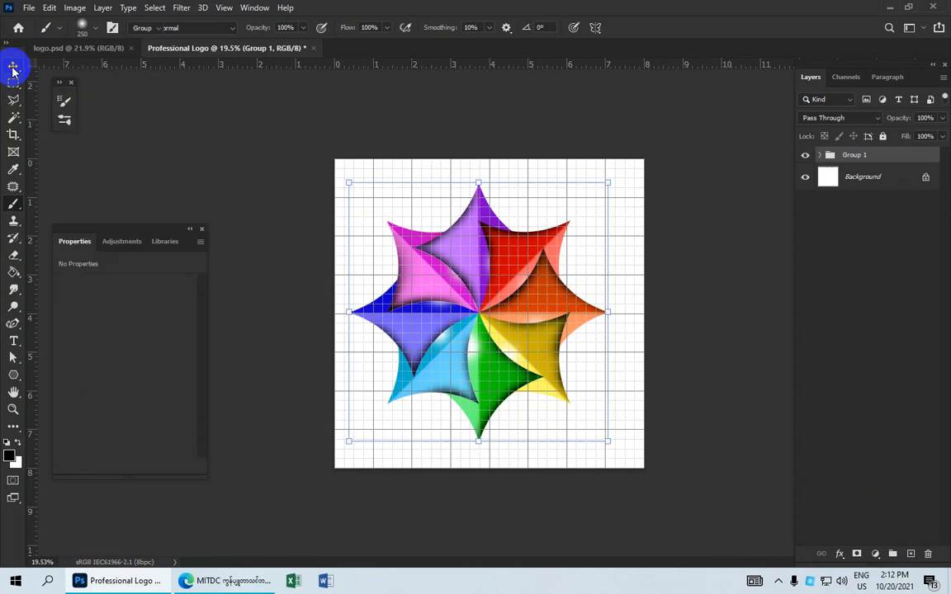
pyautogui.moveTo(496, 283); pyautogui.dragTo(502, 263)
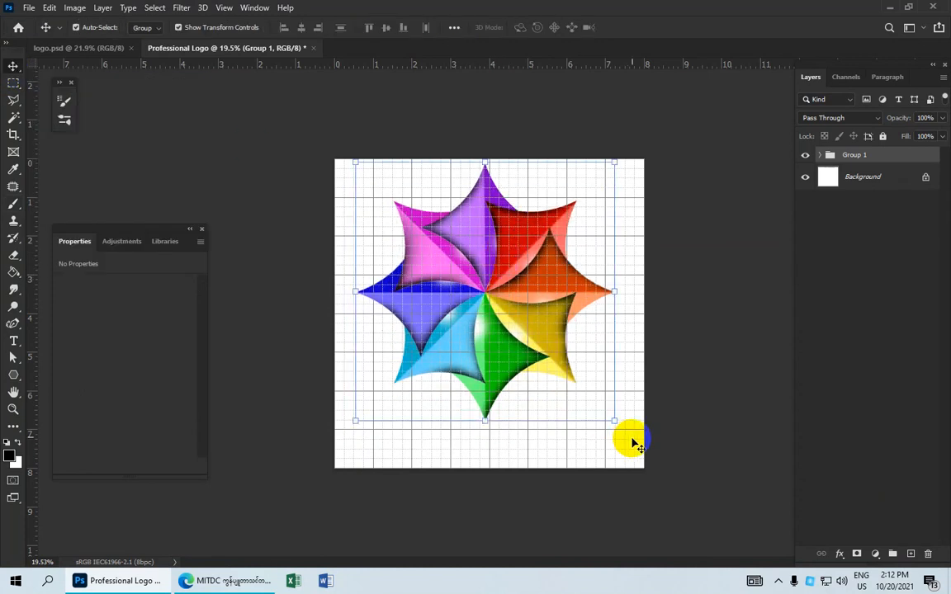
pyautogui.moveTo(614, 421); pyautogui.dragTo(525, 357)
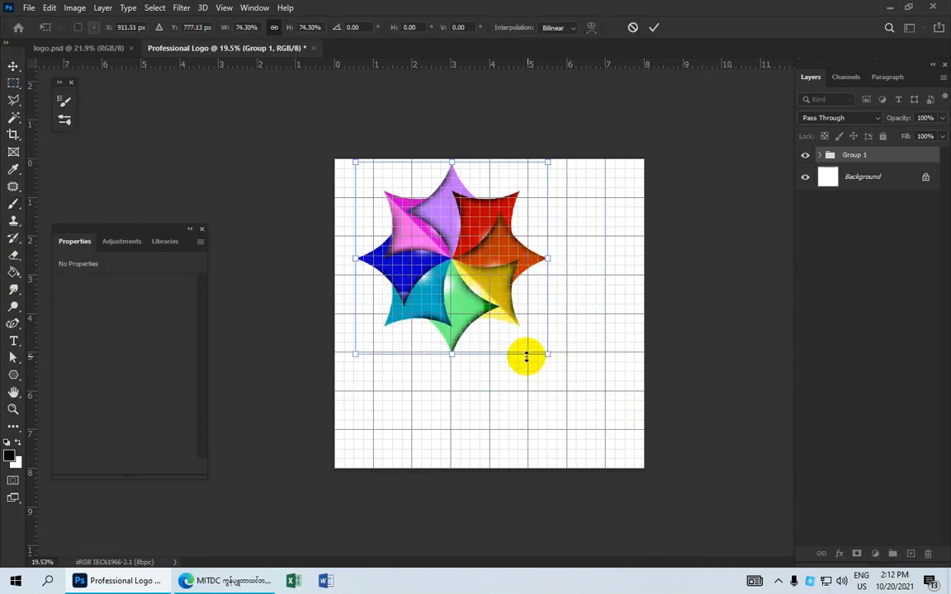
pyautogui.moveTo(457, 287); pyautogui.dragTo(480, 315)
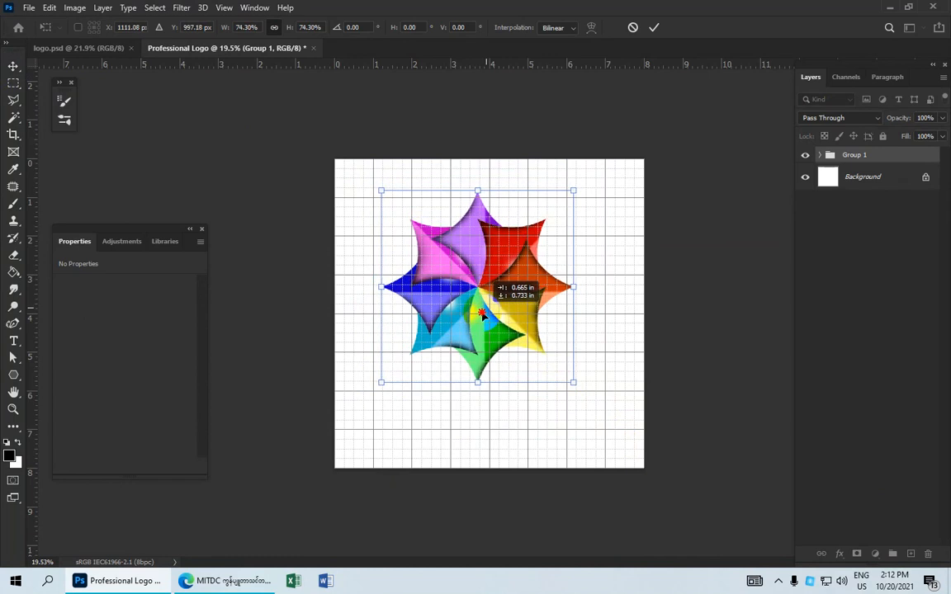
pyautogui.click(655, 31)
# Hide the grid and shift the flower group slightly downward on the plain white canvas
pyautogui.scroll(1, 481, 314)
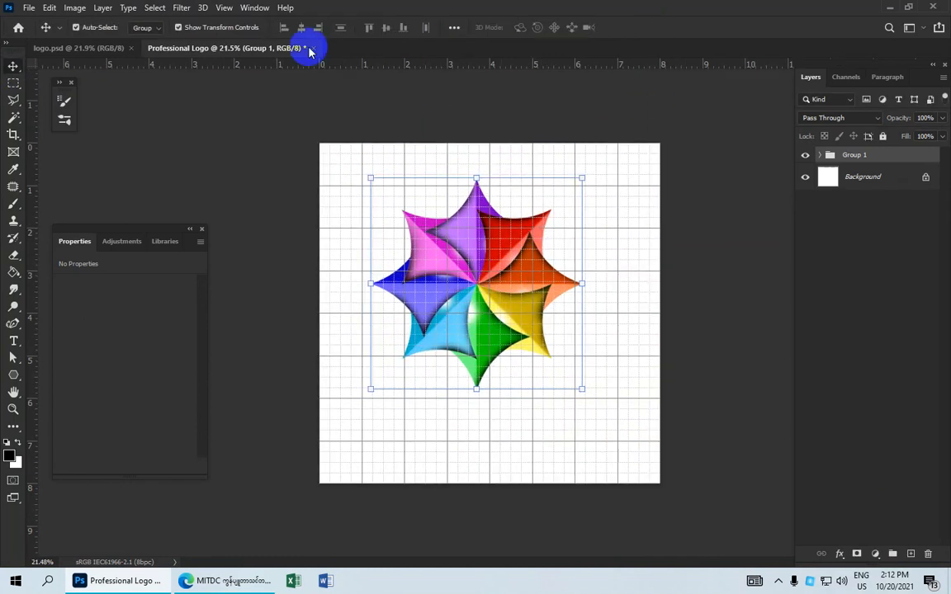
pyautogui.click(225, 7)
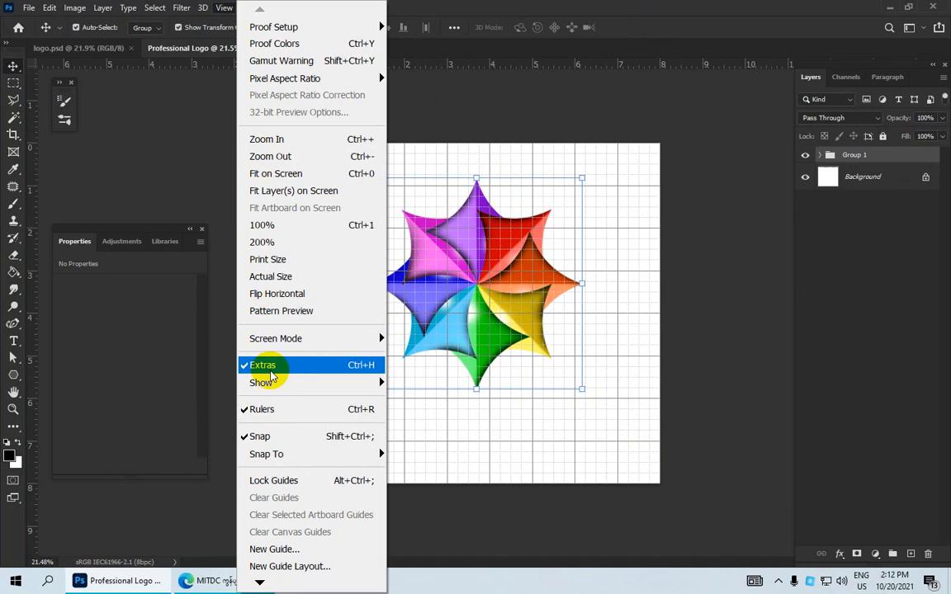
pyautogui.moveTo(264, 382)
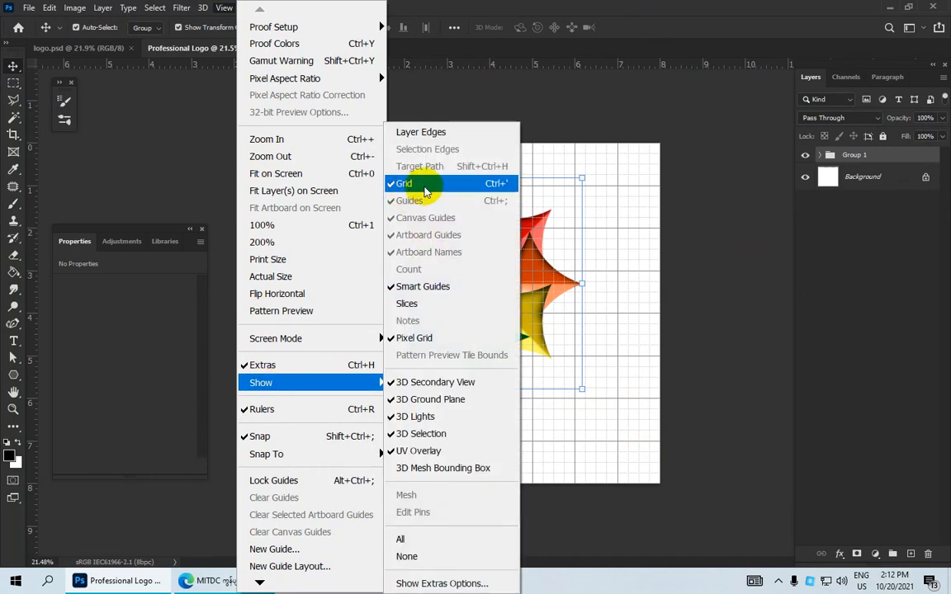
pyautogui.click(425, 189)
pyautogui.moveTo(507, 263); pyautogui.dragTo(510, 283)
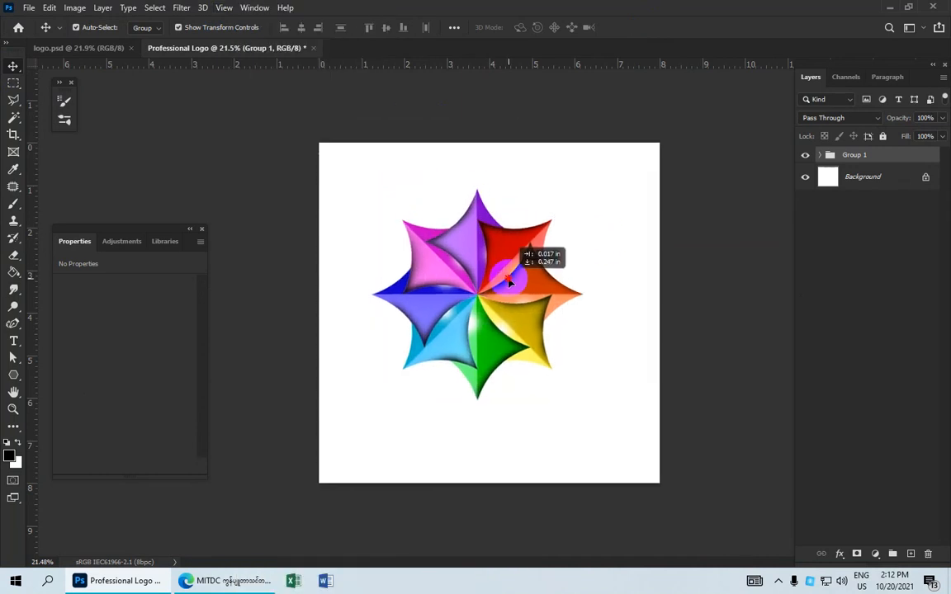
pyautogui.click(691, 230)
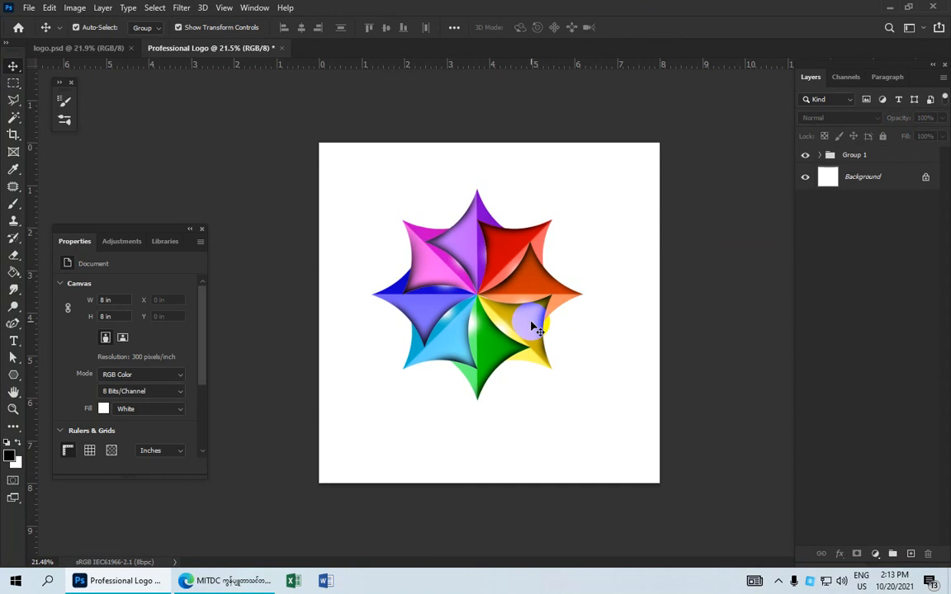
pyautogui.moveTo(532, 328); pyautogui.dragTo(533, 319)
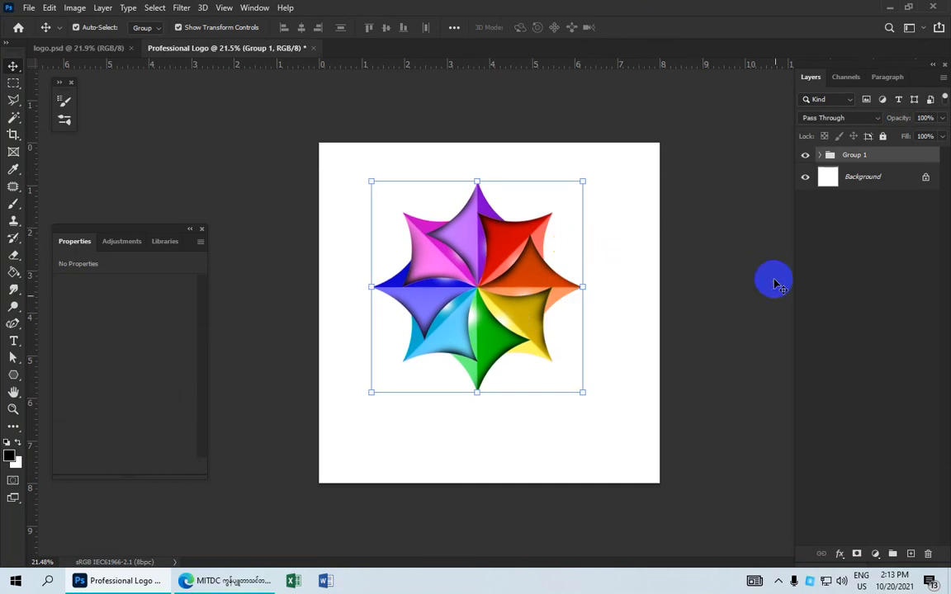
# Add a Gradient fill layer directly above the Background and set its starting colour stop to dark grey 3d3d3d
pyautogui.click(869, 181)
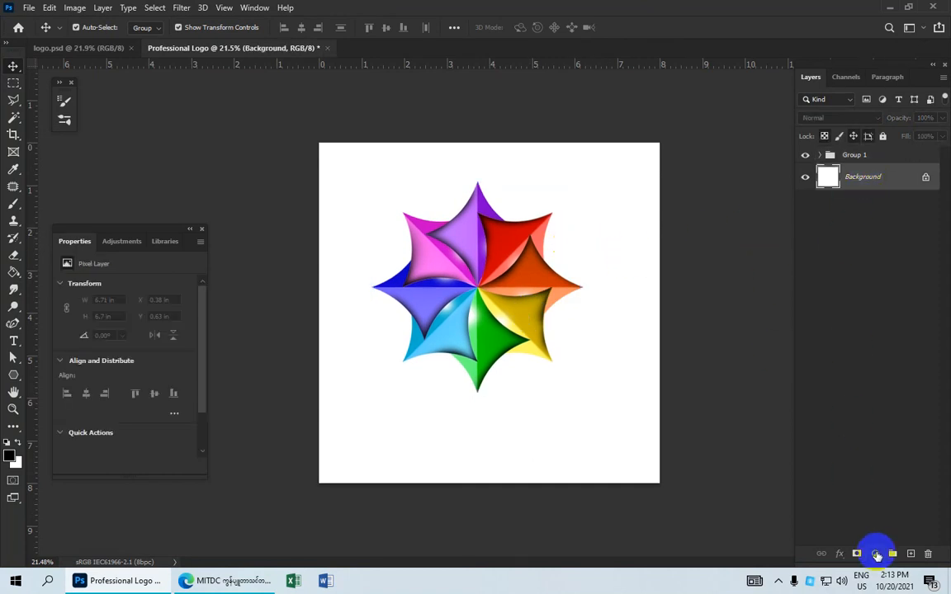
pyautogui.click(876, 554)
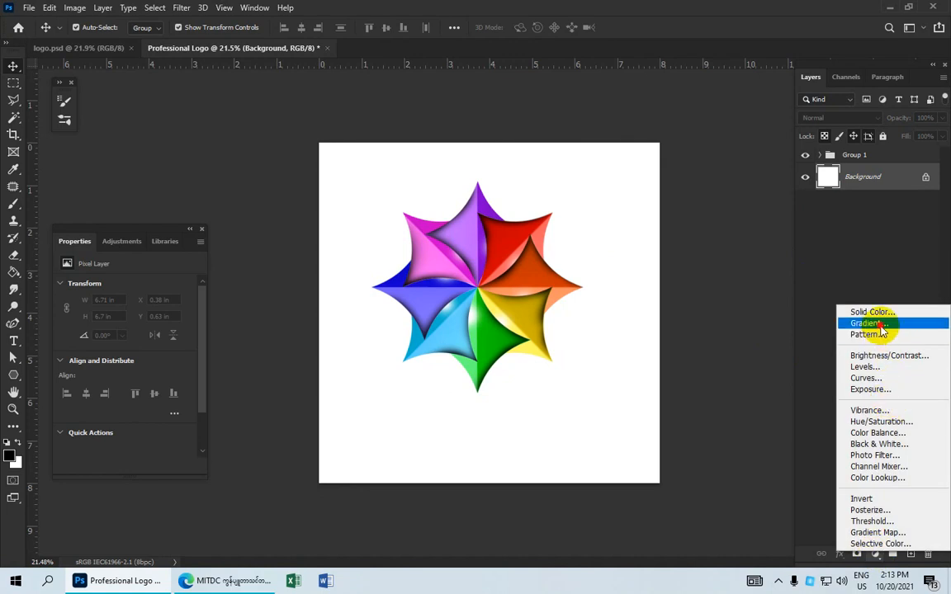
pyautogui.click(867, 324)
pyautogui.click(206, 132)
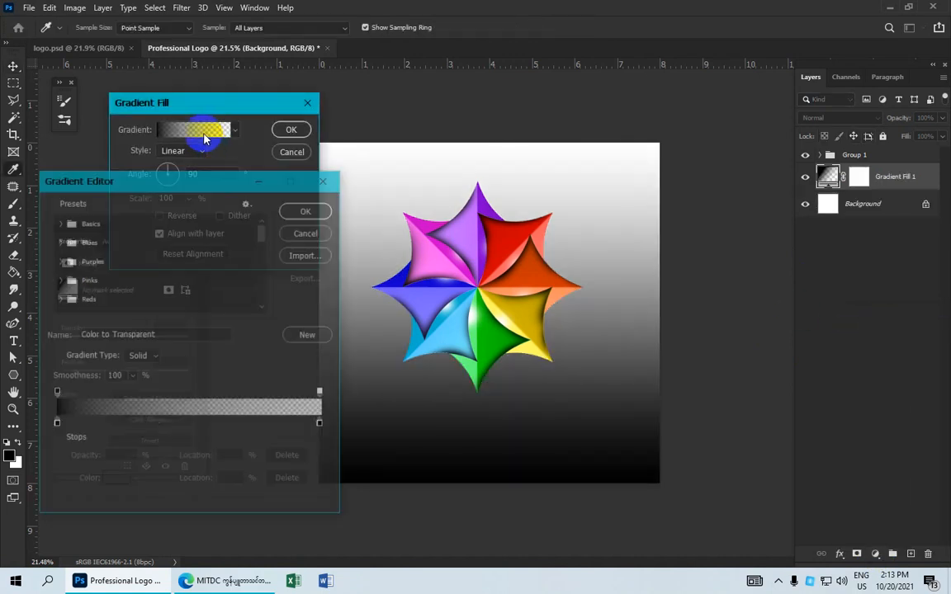
pyautogui.click(55, 425)
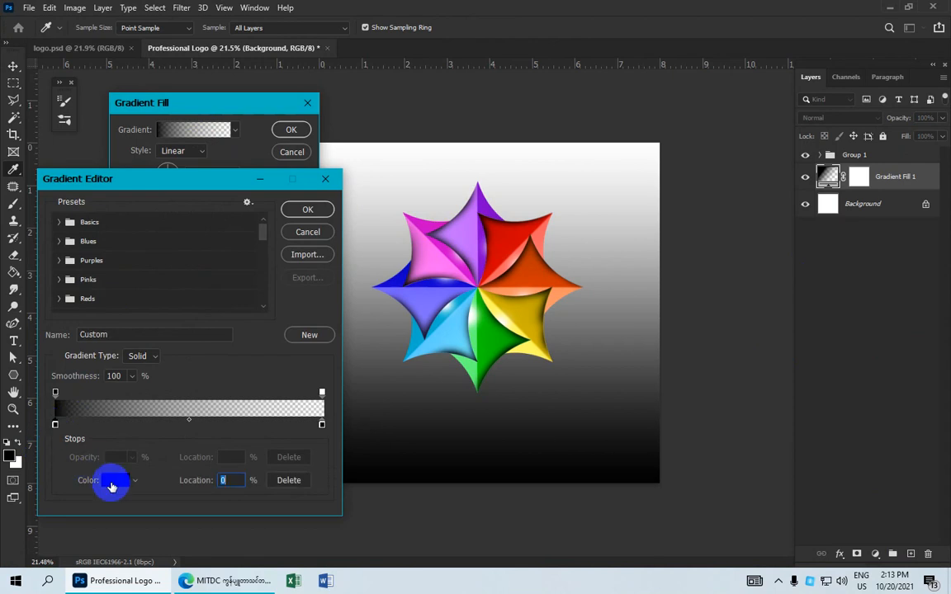
pyautogui.click(115, 483)
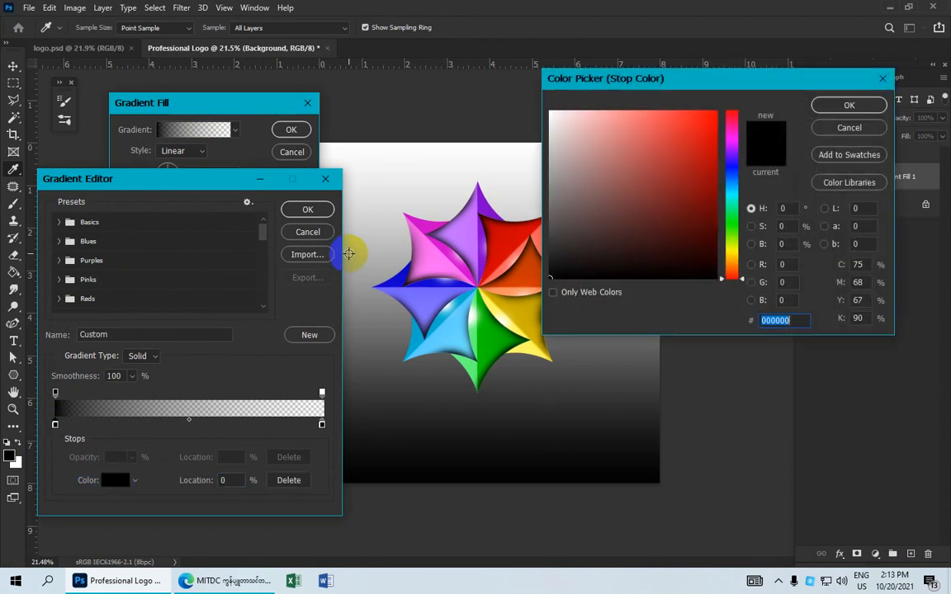
pyautogui.click(550, 240)
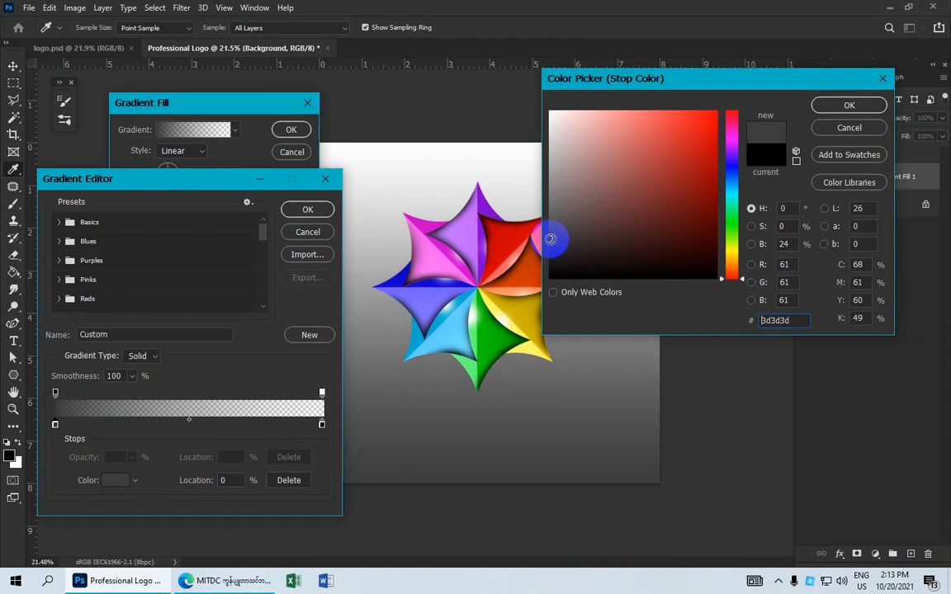
pyautogui.click(825, 105)
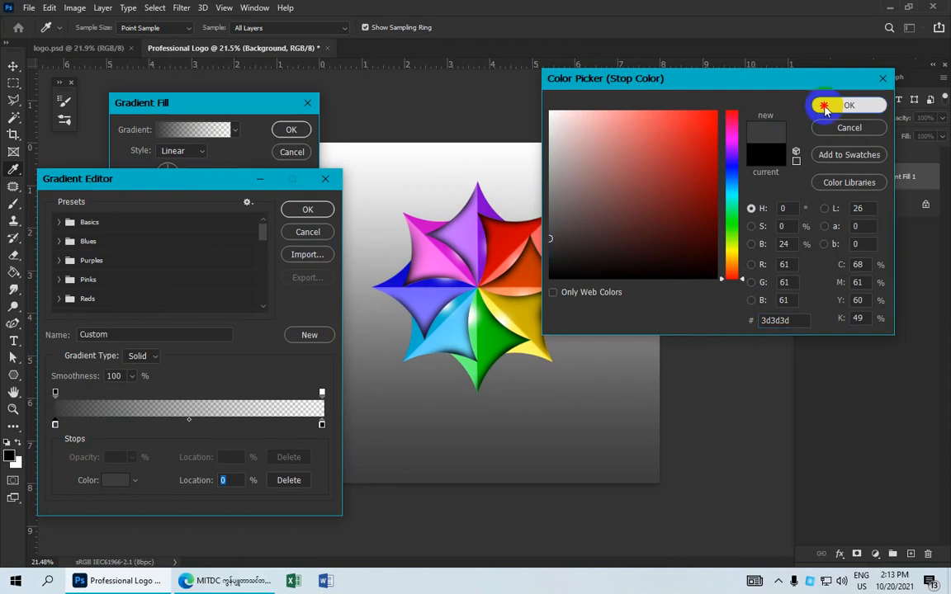
# Set the gradient's end colour stop to light grey dddddd with 50% end opacity, and apply the linear 90° fill
pyautogui.click(318, 427)
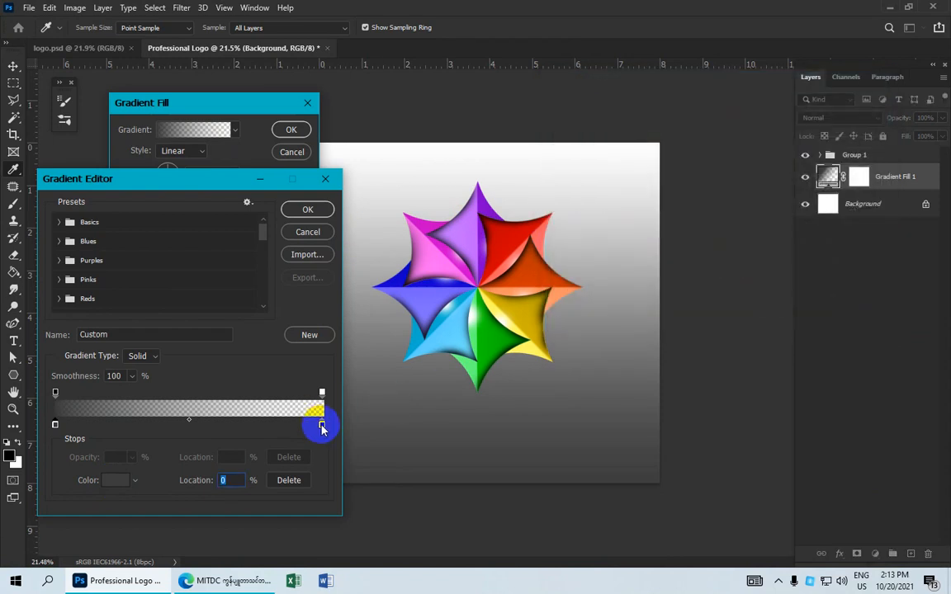
pyautogui.click(113, 482)
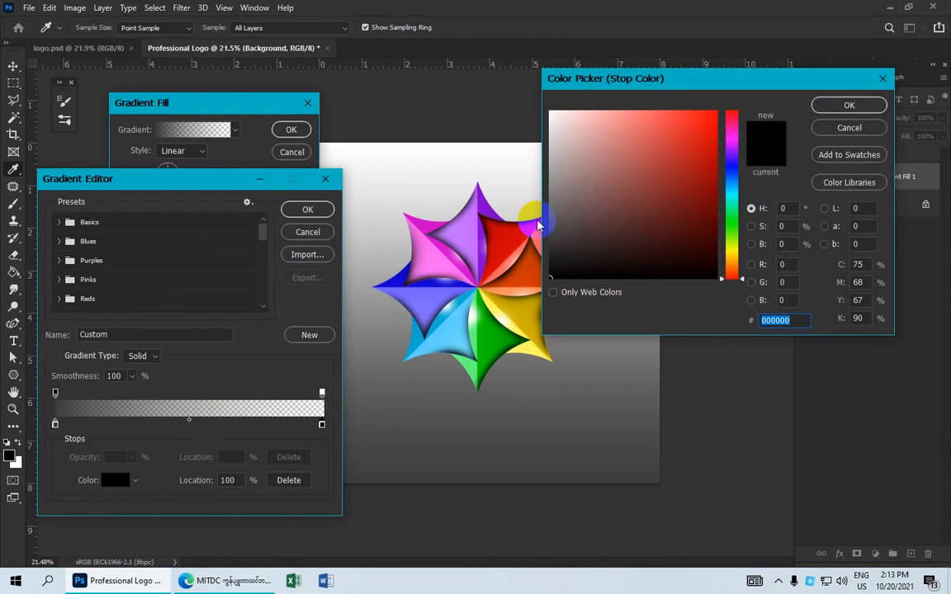
pyautogui.moveTo(538, 224); pyautogui.dragTo(543, 132)
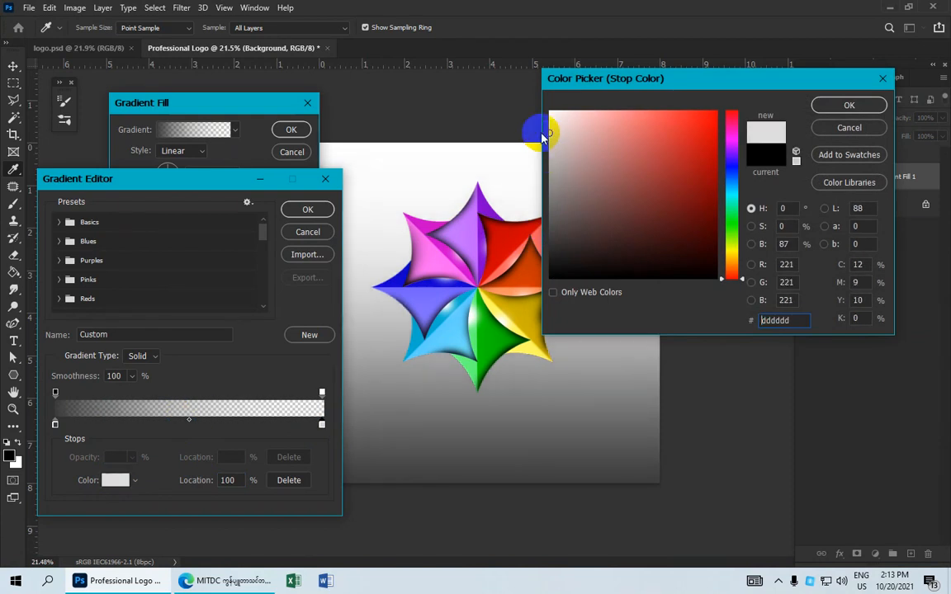
pyautogui.click(830, 111)
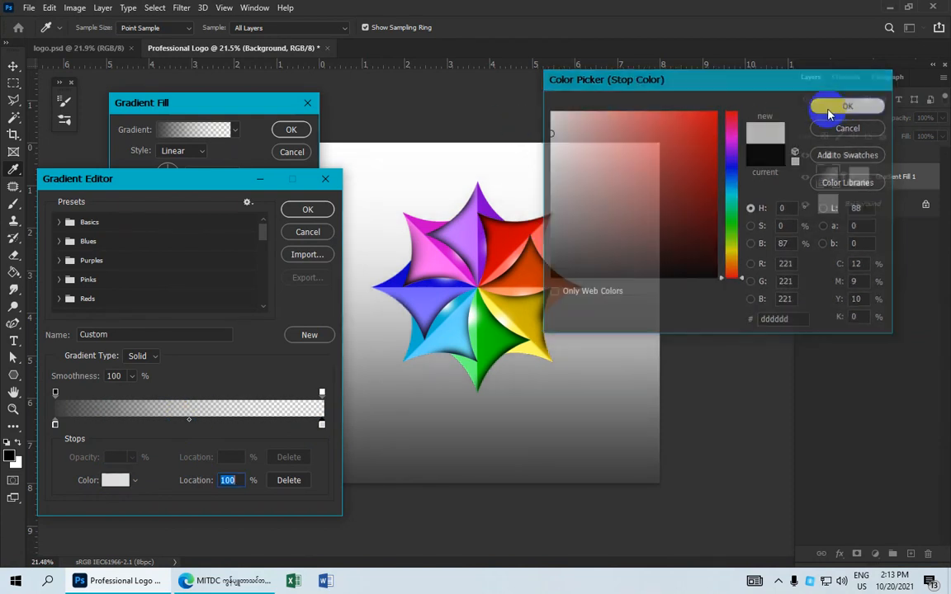
pyautogui.click(322, 394)
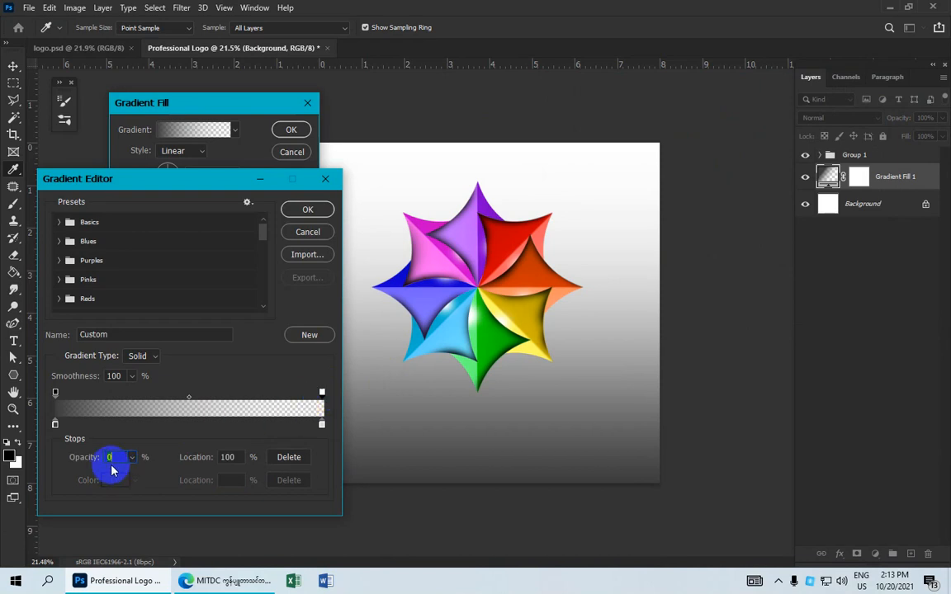
pyautogui.write('50')
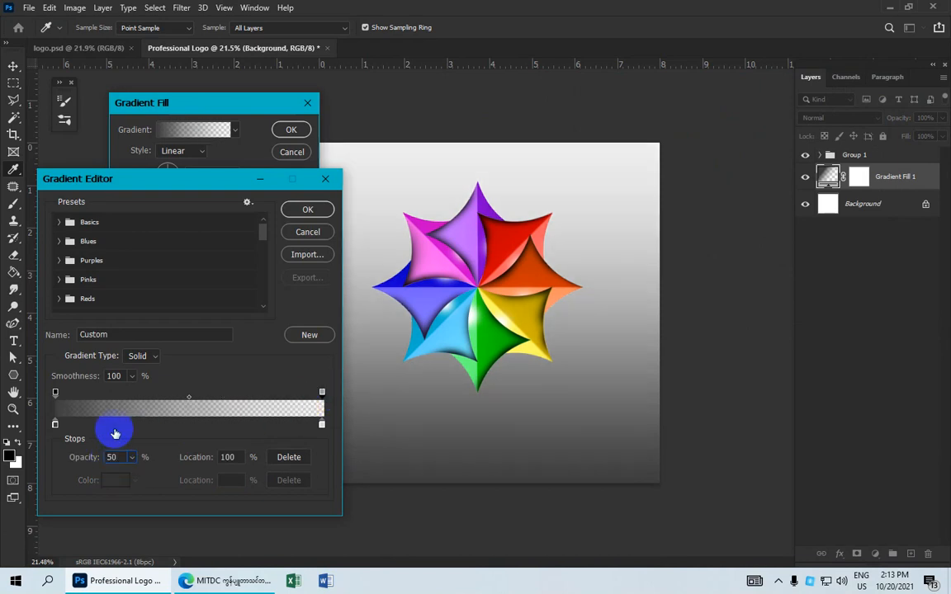
pyautogui.click(306, 208)
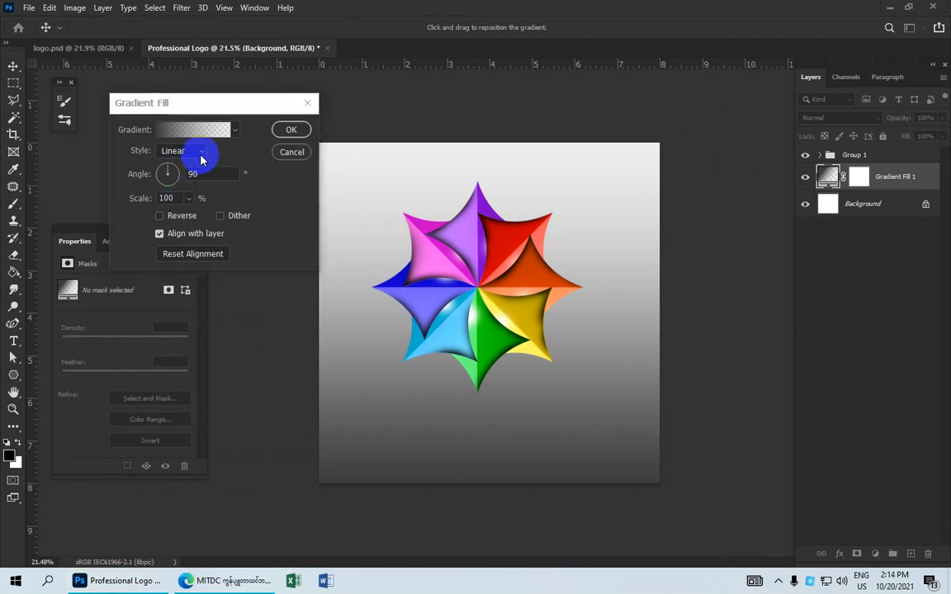
pyautogui.doubleClick(194, 174)
pyautogui.press('Tab')
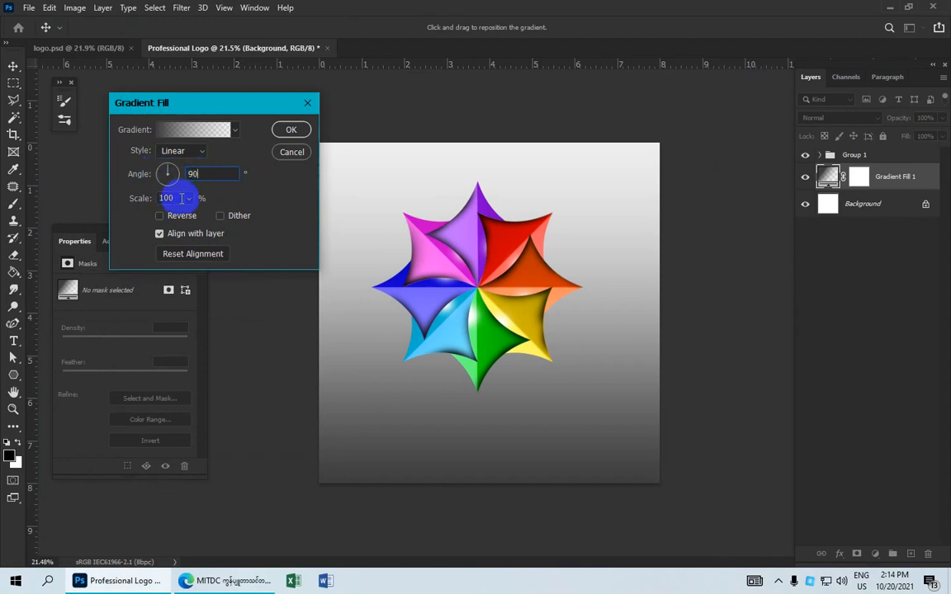
pyautogui.click(292, 131)
# Add a new empty layer above Group 1 and keep black 000000 as the foreground colour for the Brush tool
pyautogui.scroll(-1, 453, 225)
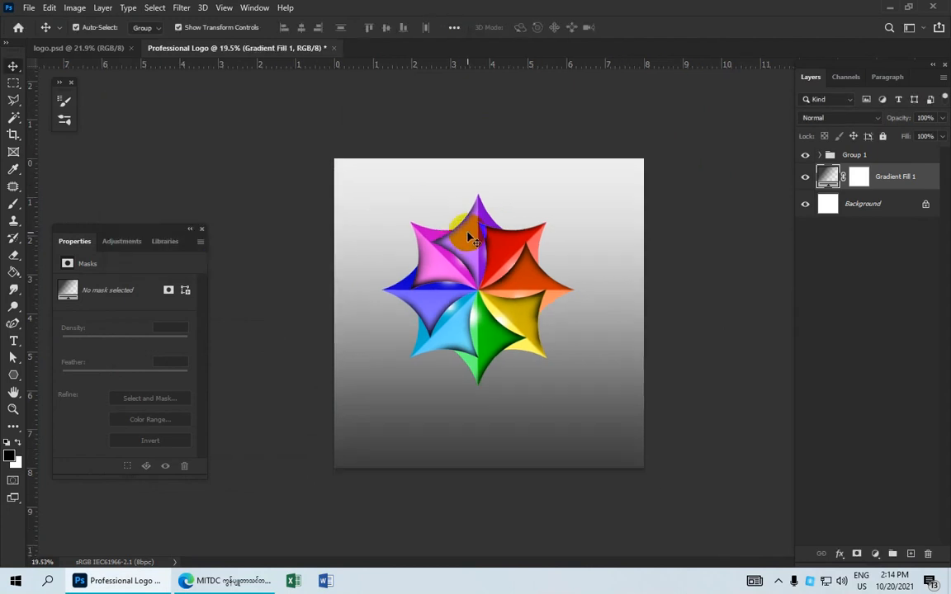
pyautogui.click(883, 156)
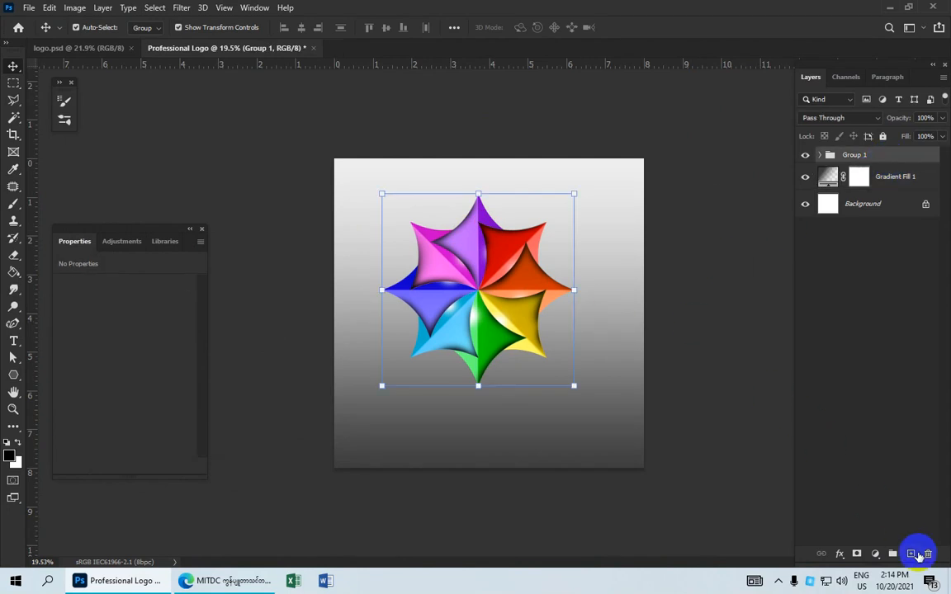
pyautogui.click(912, 554)
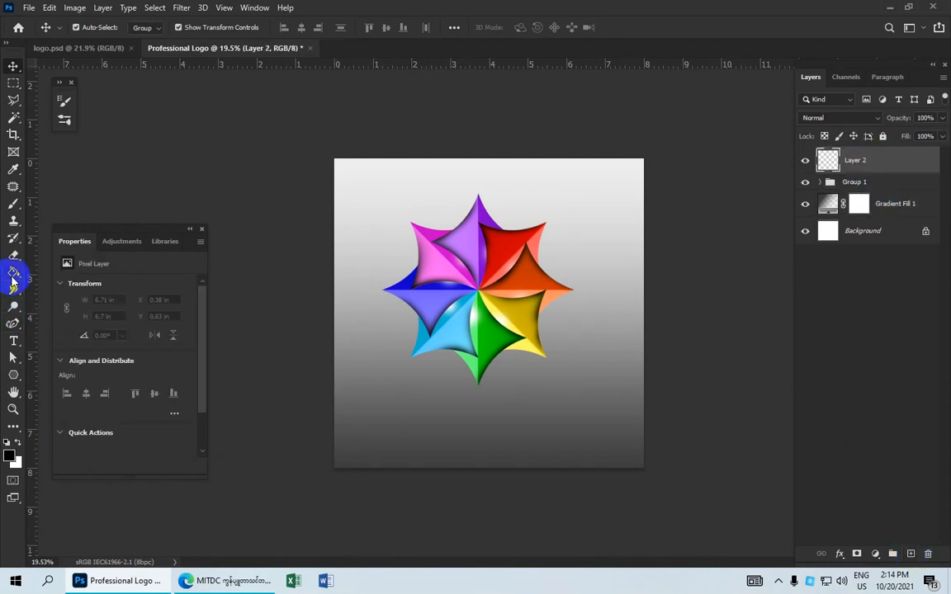
pyautogui.click(12, 206)
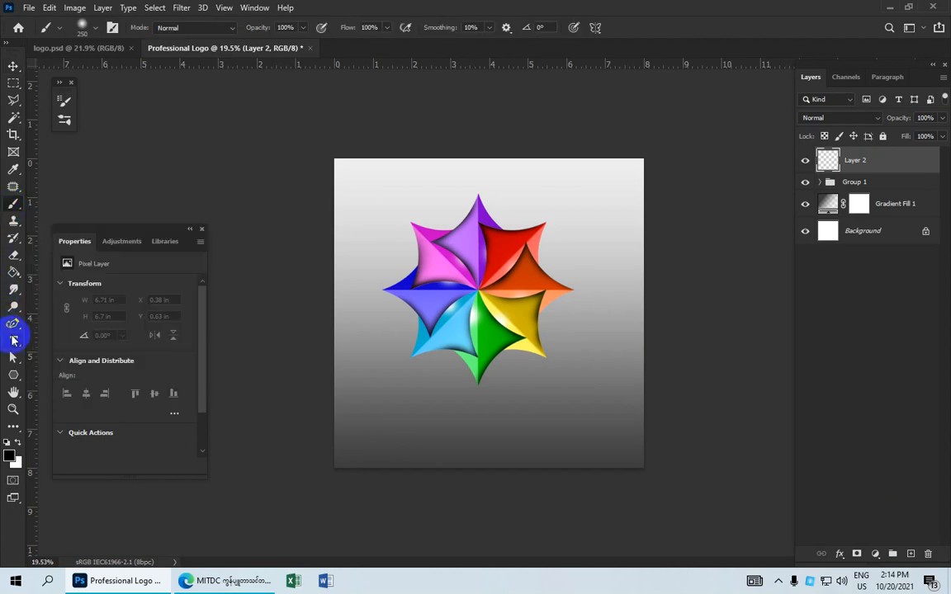
pyautogui.click(10, 455)
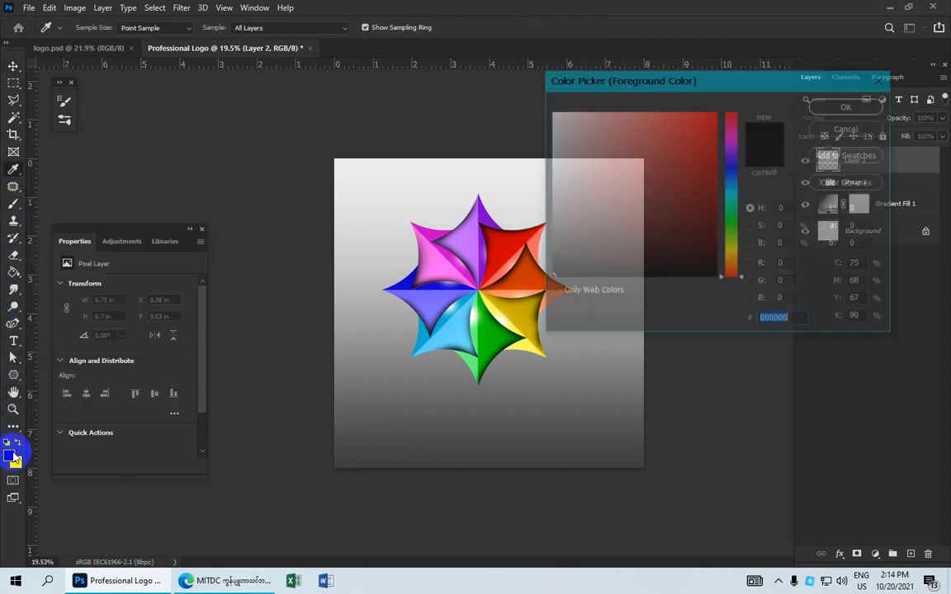
pyautogui.click(873, 104)
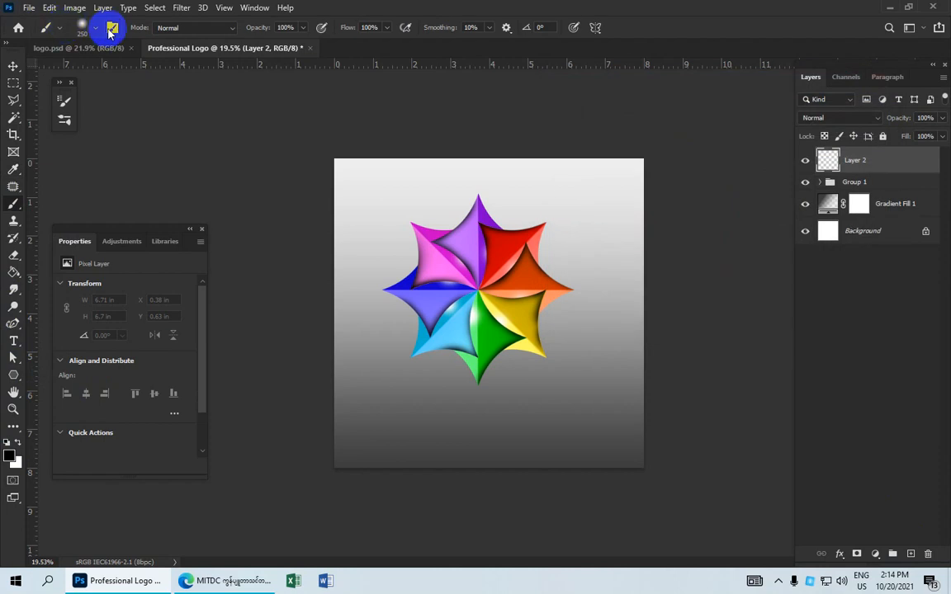
# Choose the soft round brush tip with 0% hardness, enlarge it to 900 px, and paint a black dab at the flower's centre
pyautogui.click(112, 30)
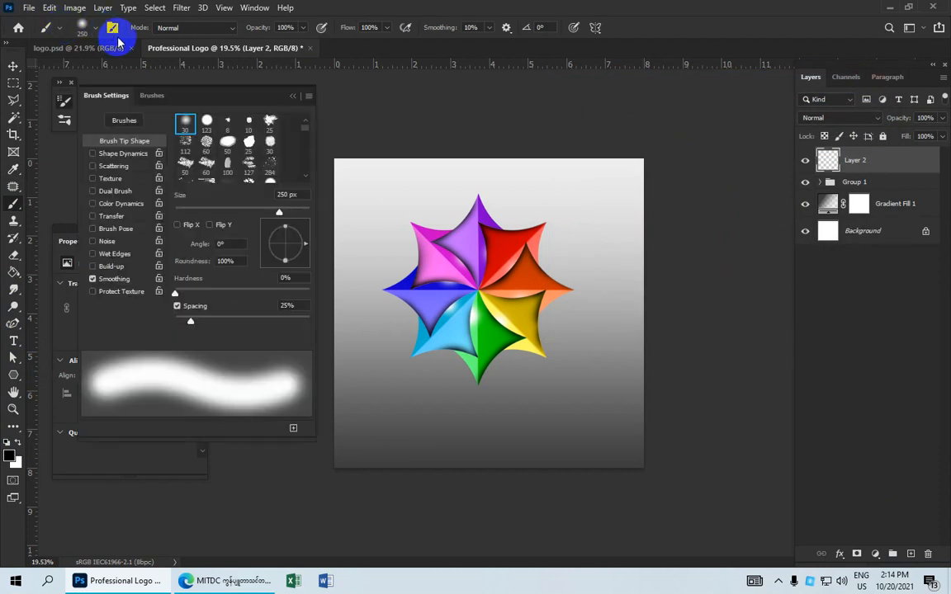
pyautogui.click(184, 124)
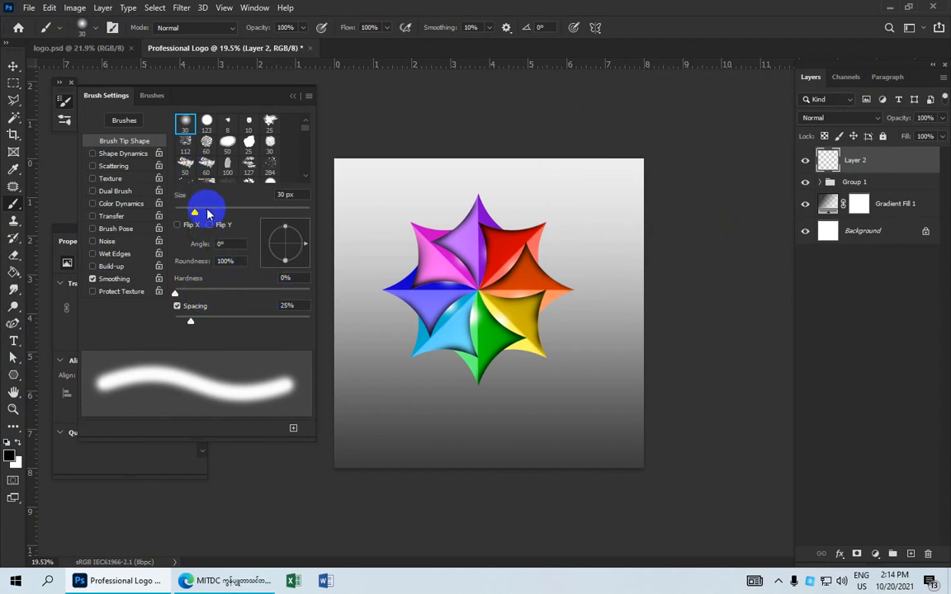
pyautogui.moveTo(195, 217); pyautogui.dragTo(247, 213)
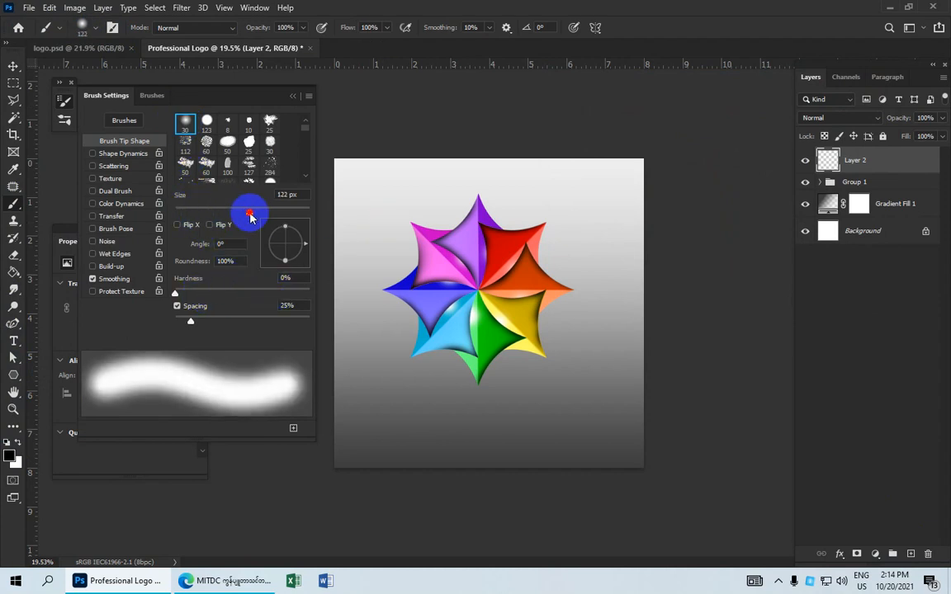
pyautogui.click(292, 96)
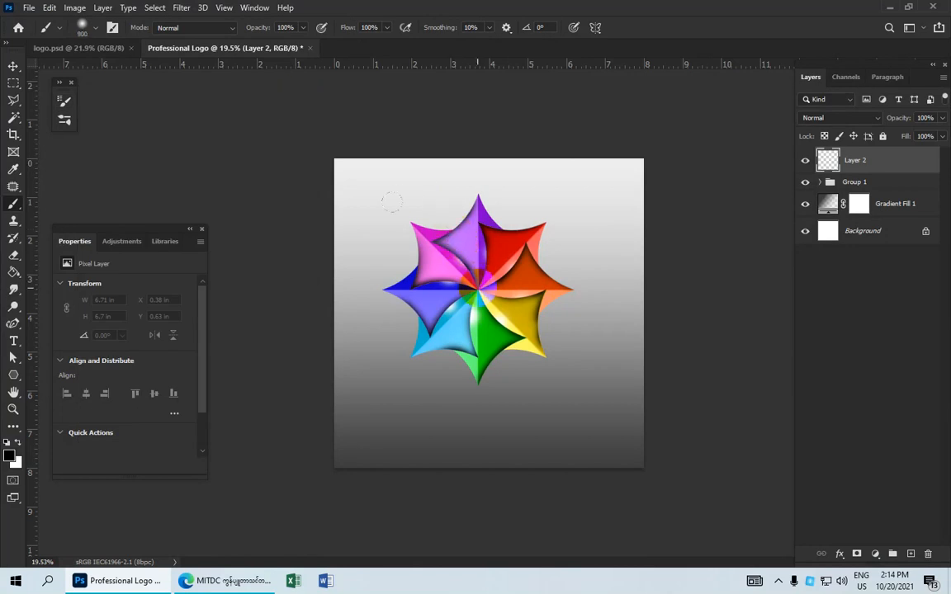
pyautogui.hotkey('ctrl', 'z')
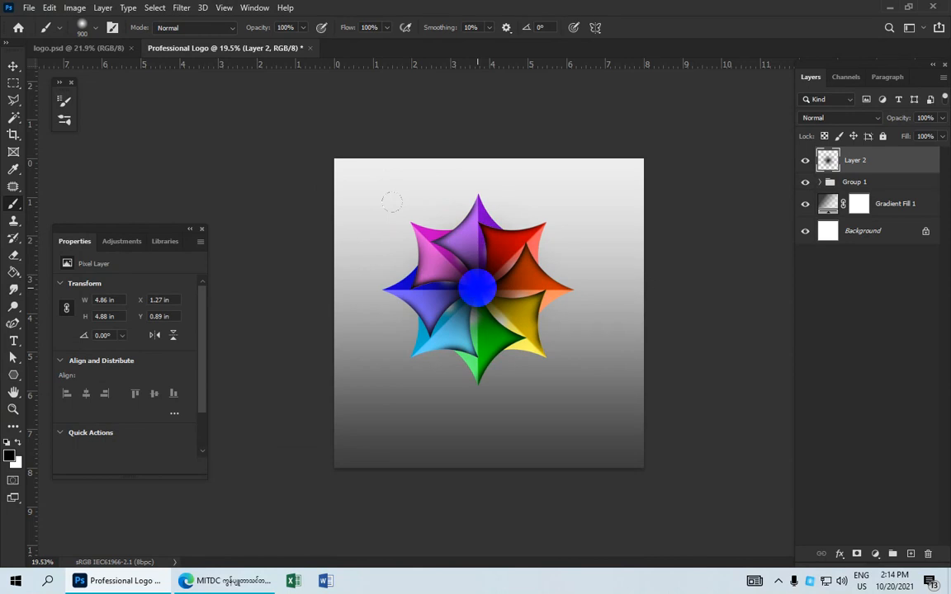
# Flatten the black dab to 5.60% height at full width and place it just below the flower's lowest tip as a shadow
pyautogui.press('v')
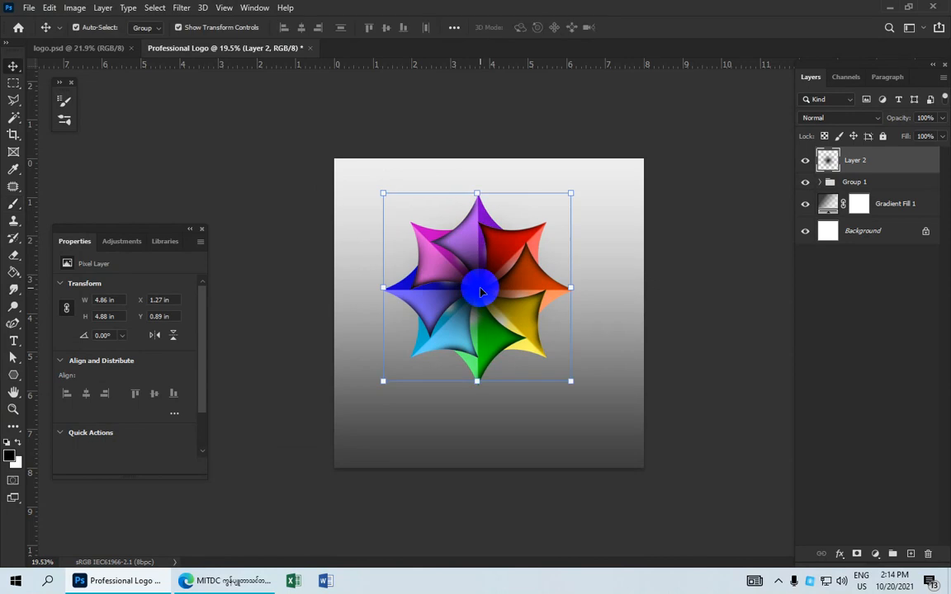
pyautogui.moveTo(483, 290); pyautogui.dragTo(483, 261)
pyautogui.moveTo(477, 193); pyautogui.dragTo(477, 291)
pyautogui.moveTo(474, 357); pyautogui.dragTo(499, 395)
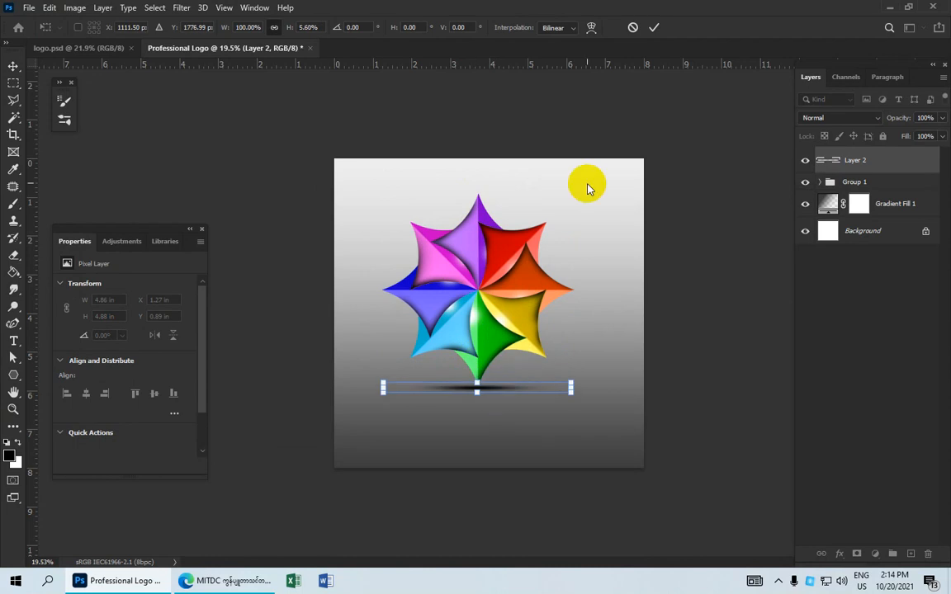
pyautogui.click(655, 28)
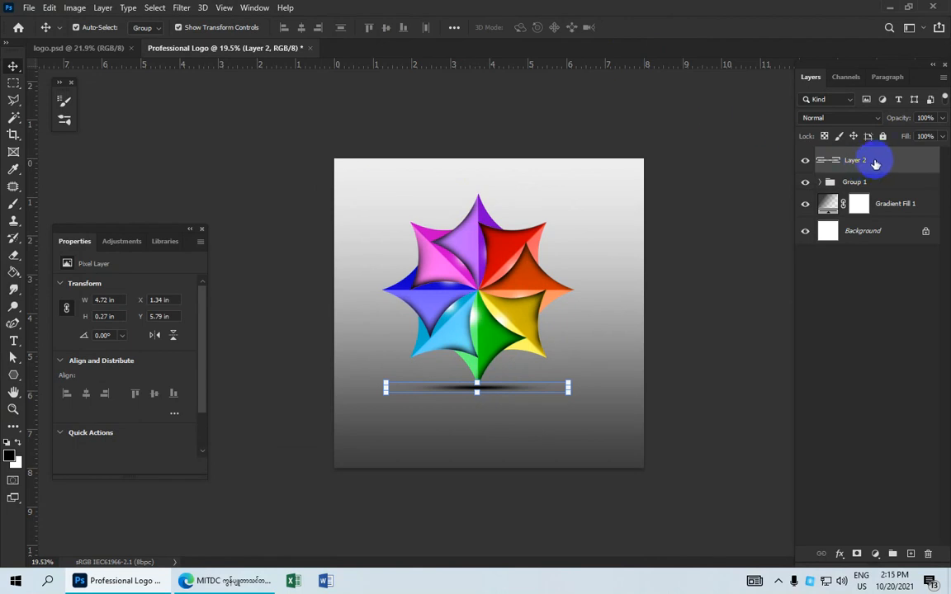
# Move the shadow layer beneath Group 1 and nudge the shadow vertically to a Y position of 5.8 in
pyautogui.moveTo(875, 164); pyautogui.dragTo(825, 198)
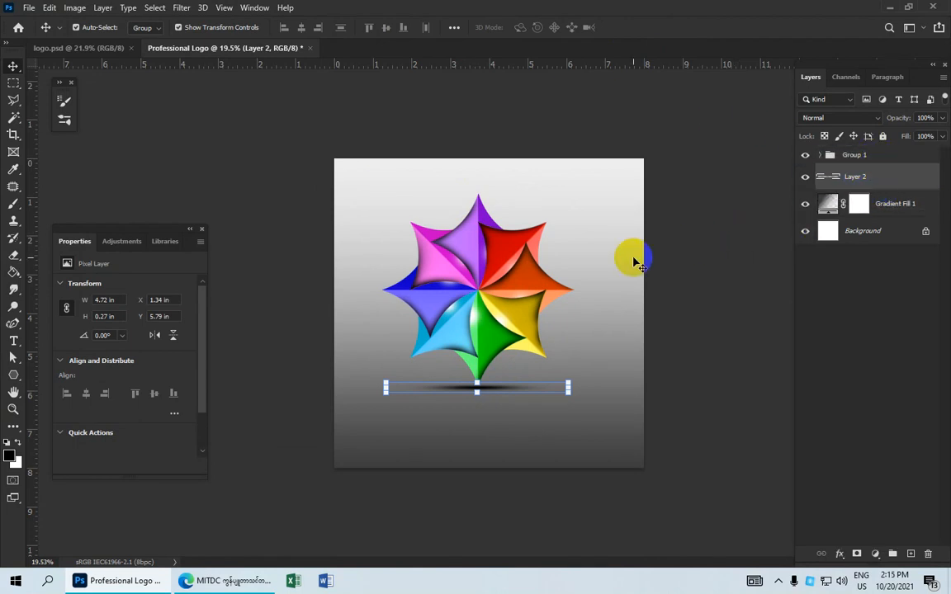
pyautogui.hotkey('shift', 'Up')
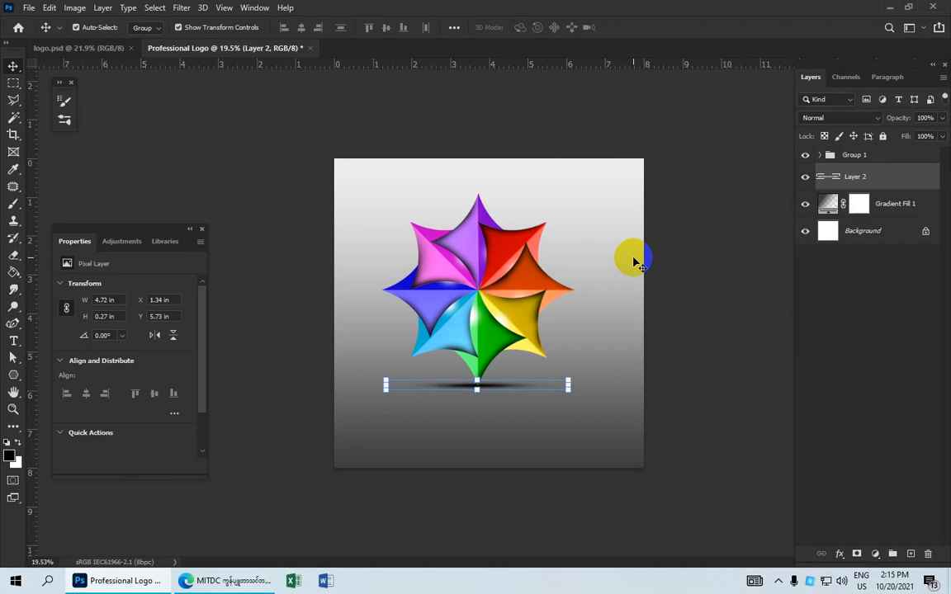
pyautogui.hotkey('shift', 'Down')
pyautogui.press('Down')
pyautogui.press('Down')
pyautogui.press('Down')
pyautogui.press('Down')
pyautogui.press('Down')
pyautogui.press('Down')
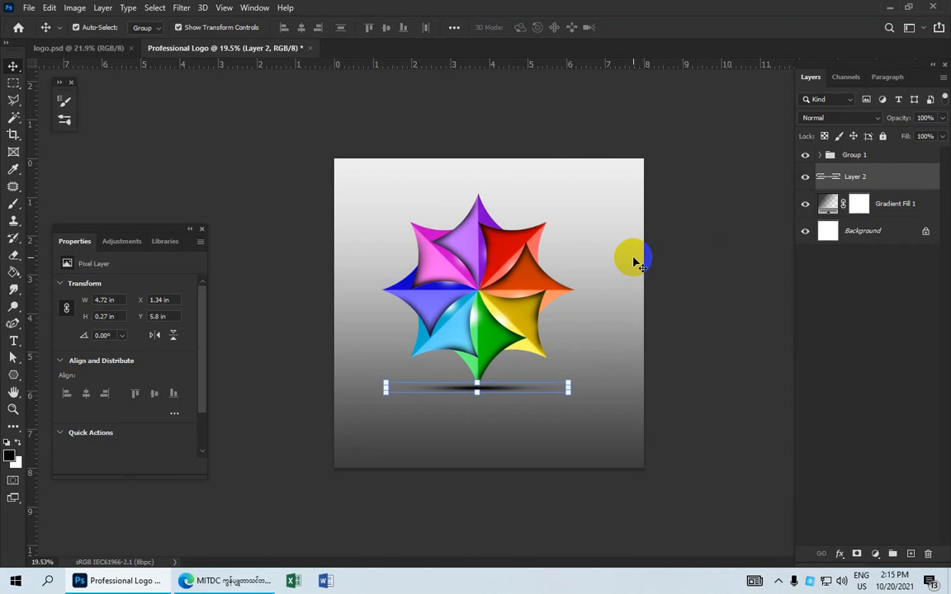
pyautogui.click(728, 403)
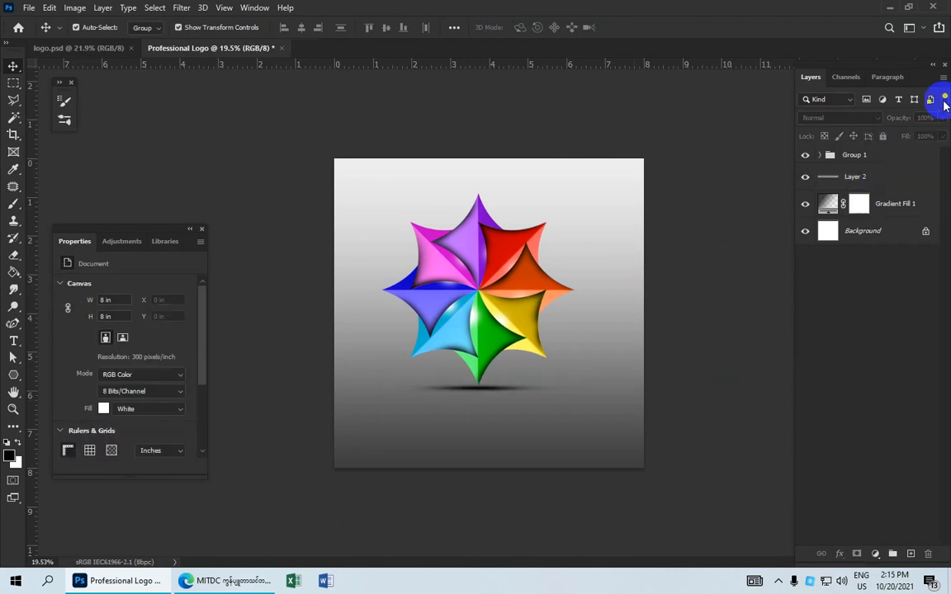
# Lower the opacity of the shadow layer slightly to soften the shadow under the flower
pyautogui.click(888, 174)
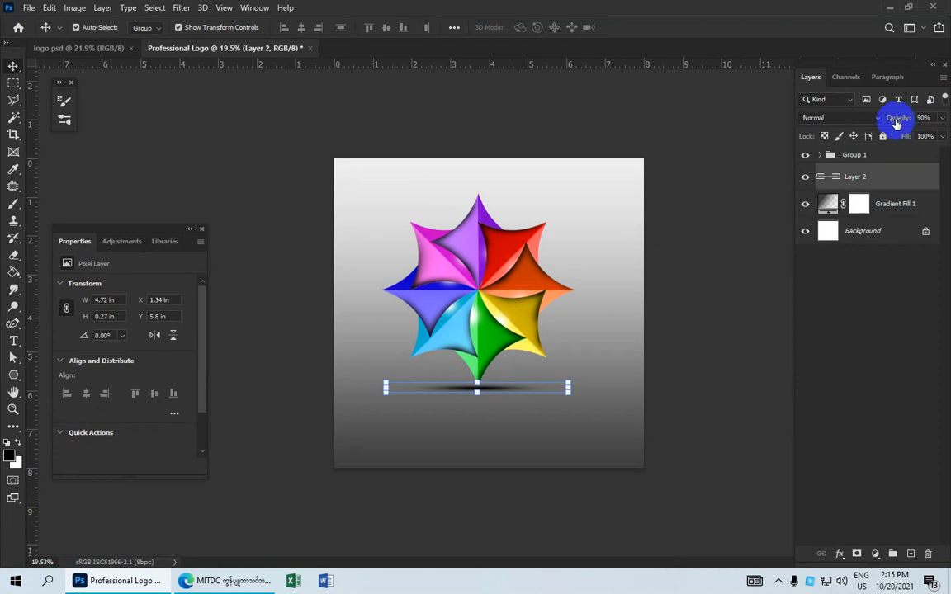
pyautogui.moveTo(897, 122); pyautogui.dragTo(891, 123)
pyautogui.click(701, 170)
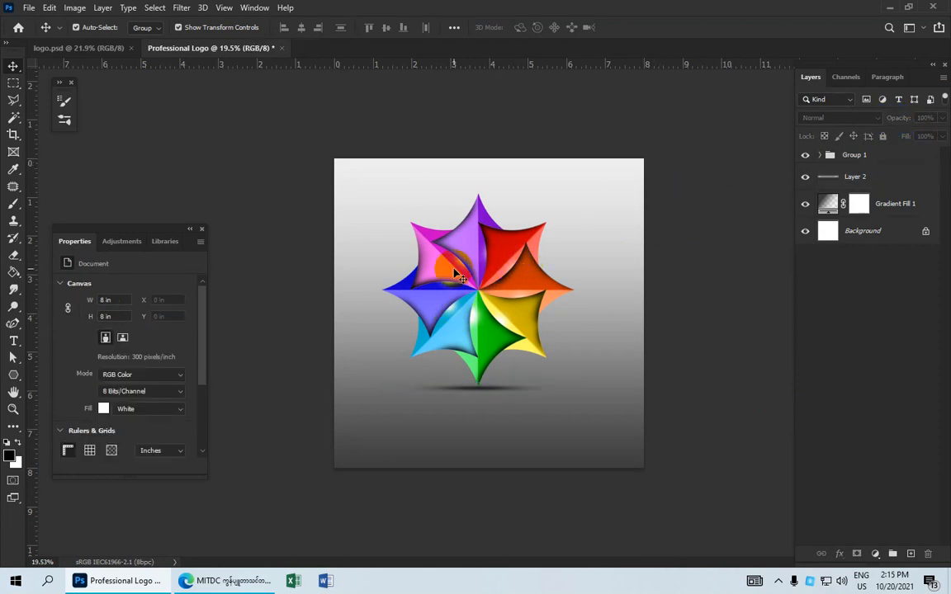
# Save a JPEG copy to the Desktop as Professional Logo.jpg with quality 12 (Maximum) and Baseline Optimized format
pyautogui.click(28, 8)
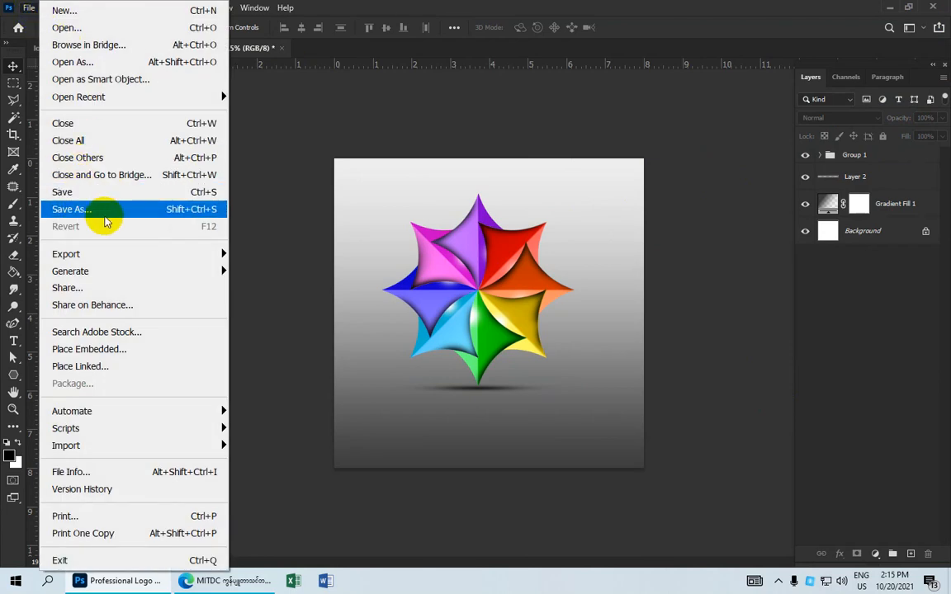
pyautogui.click(132, 211)
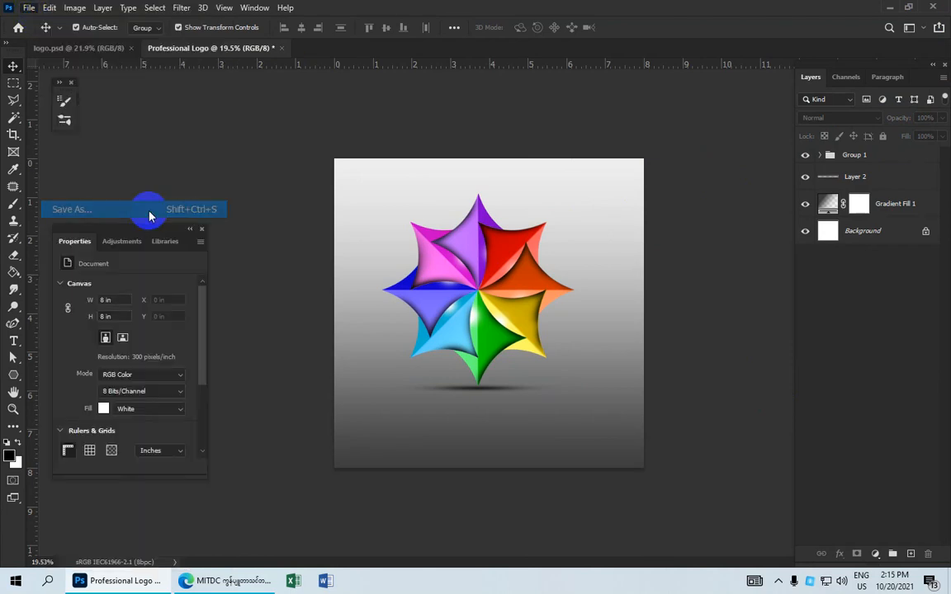
pyautogui.click(196, 406)
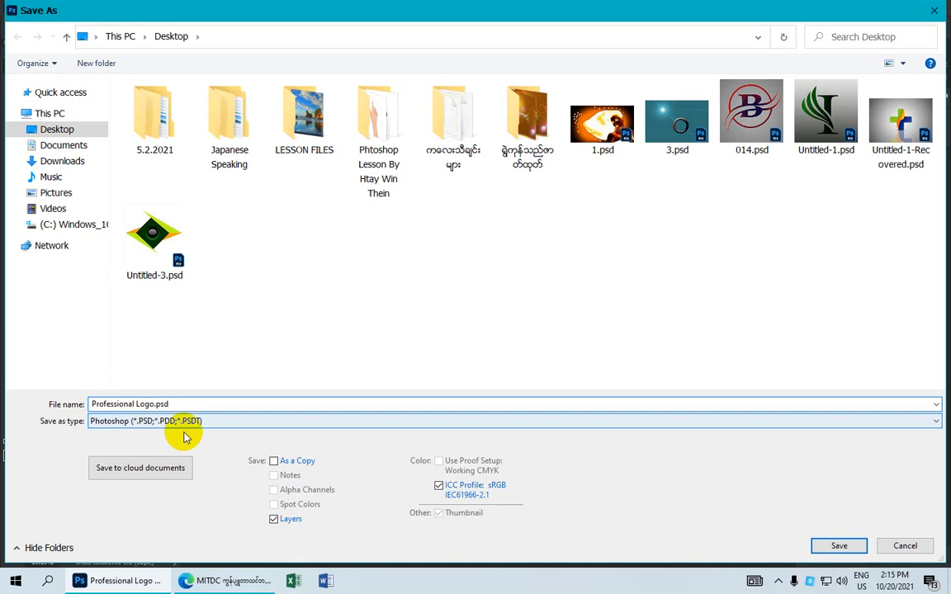
pyautogui.click(248, 422)
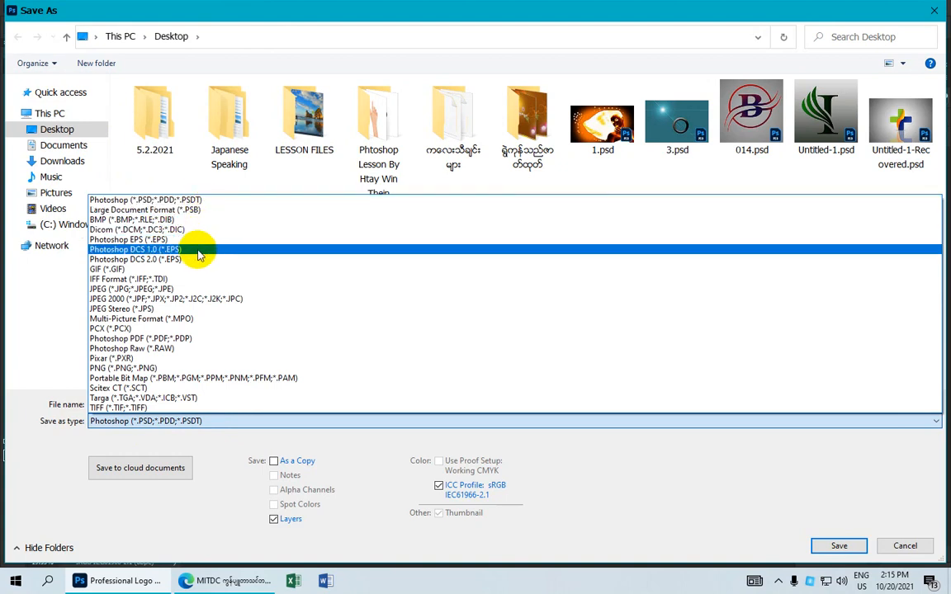
pyautogui.click(180, 290)
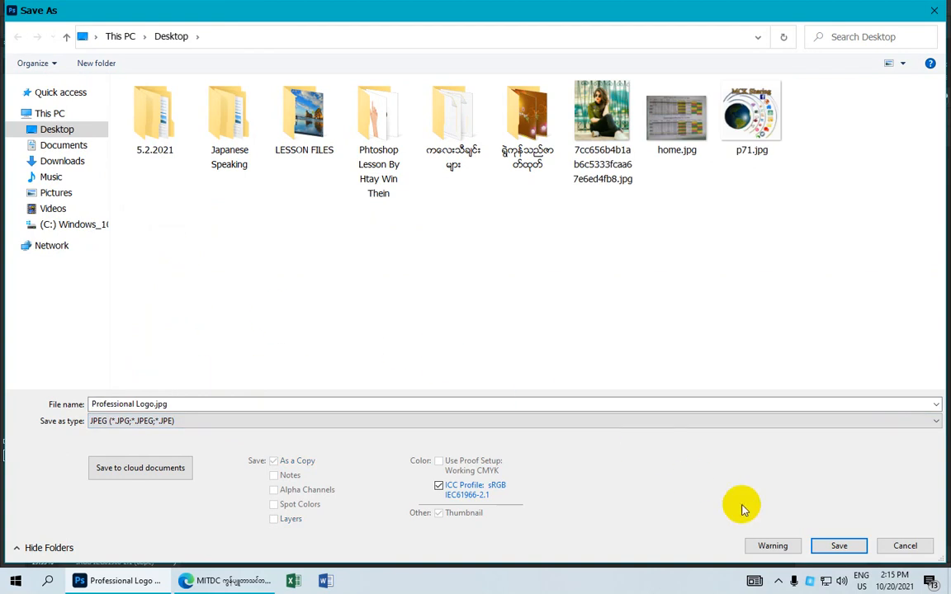
pyautogui.click(838, 546)
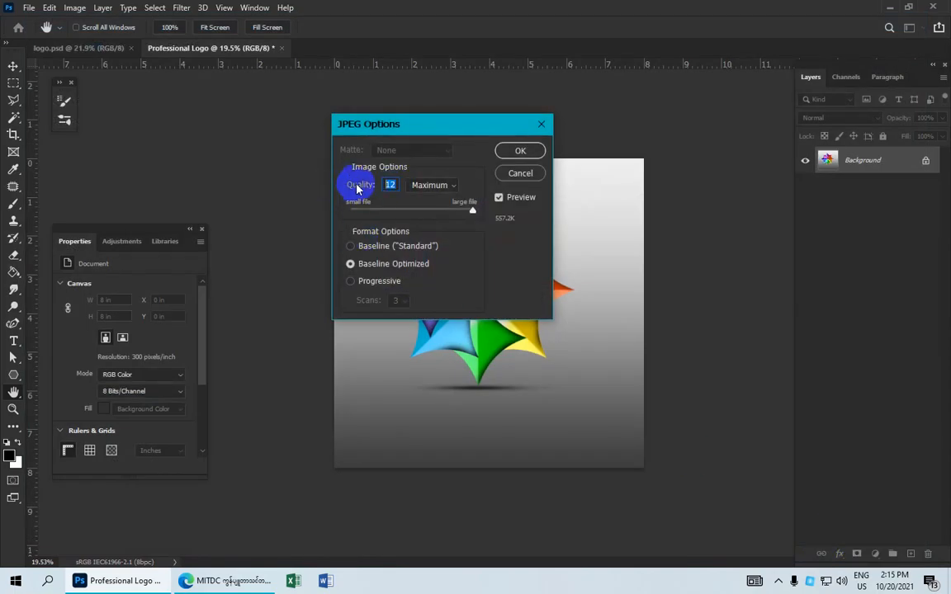
pyautogui.click(518, 152)
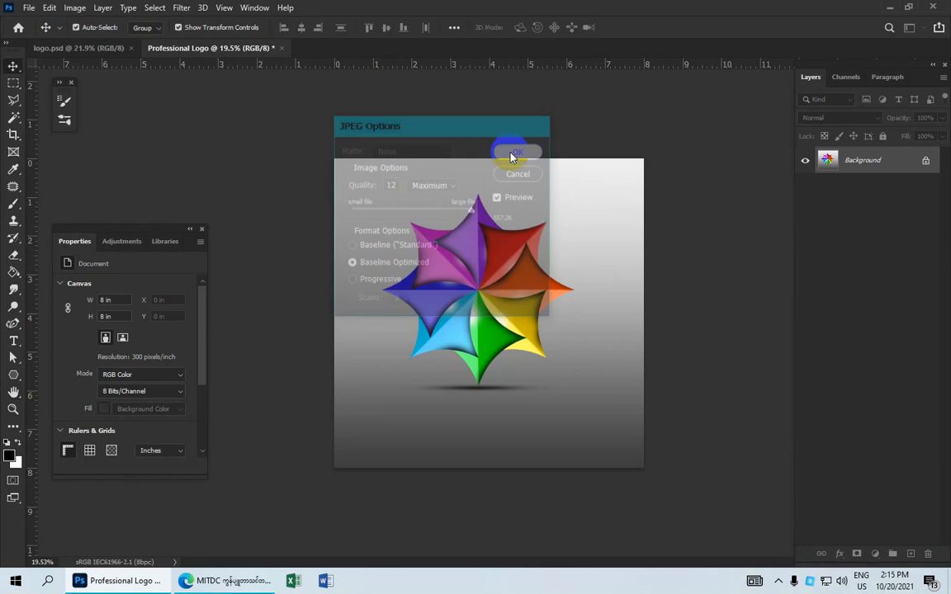
pyautogui.hotkey('ctrl', '0')
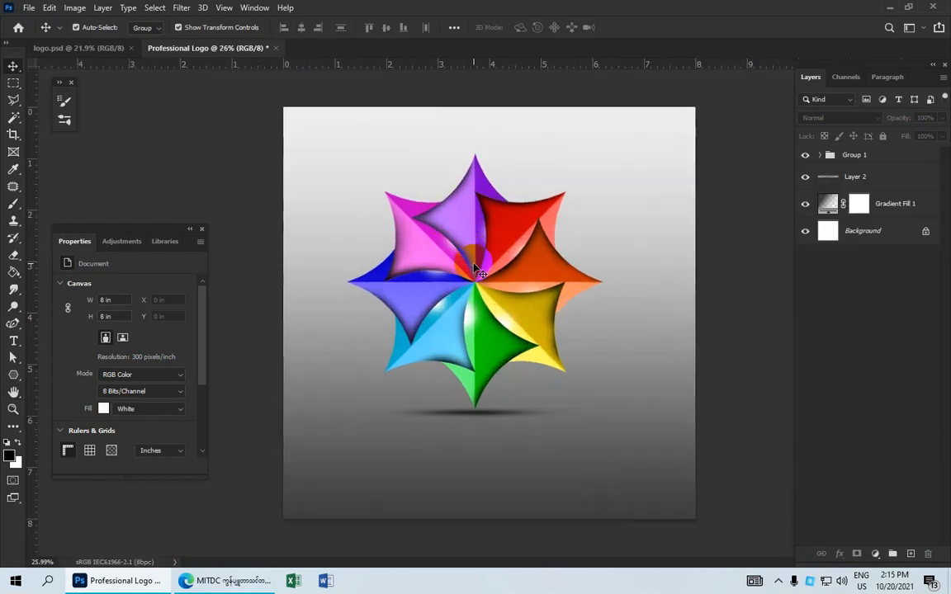
pyautogui.scroll(-2, 475, 266)
pyautogui.scroll(1, 477, 270)
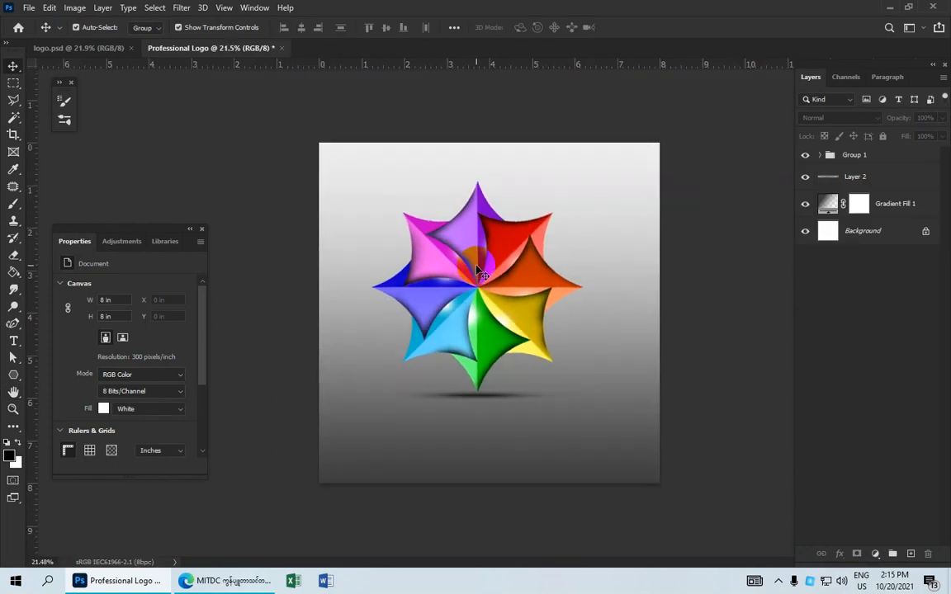
pyautogui.scroll(-1, 478, 271)
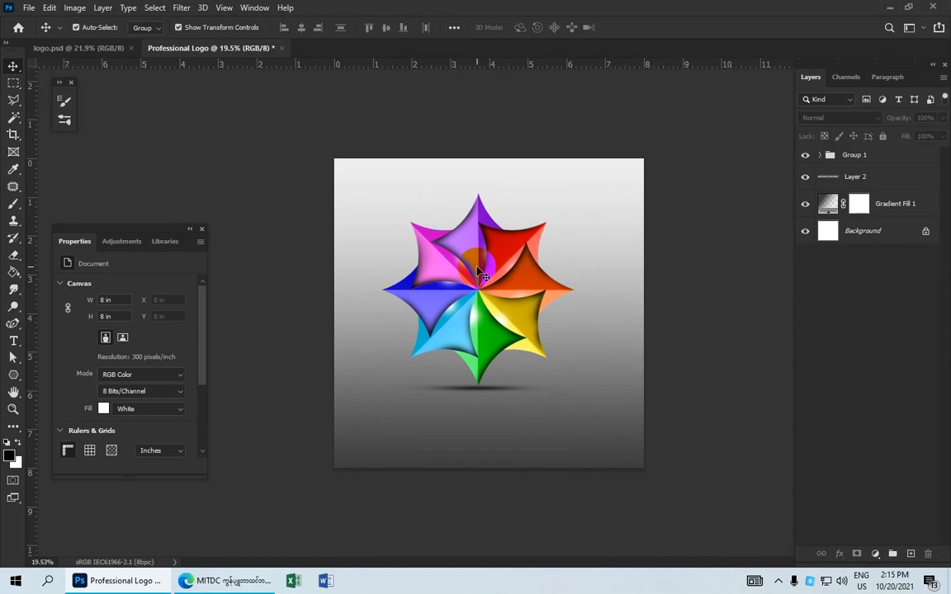